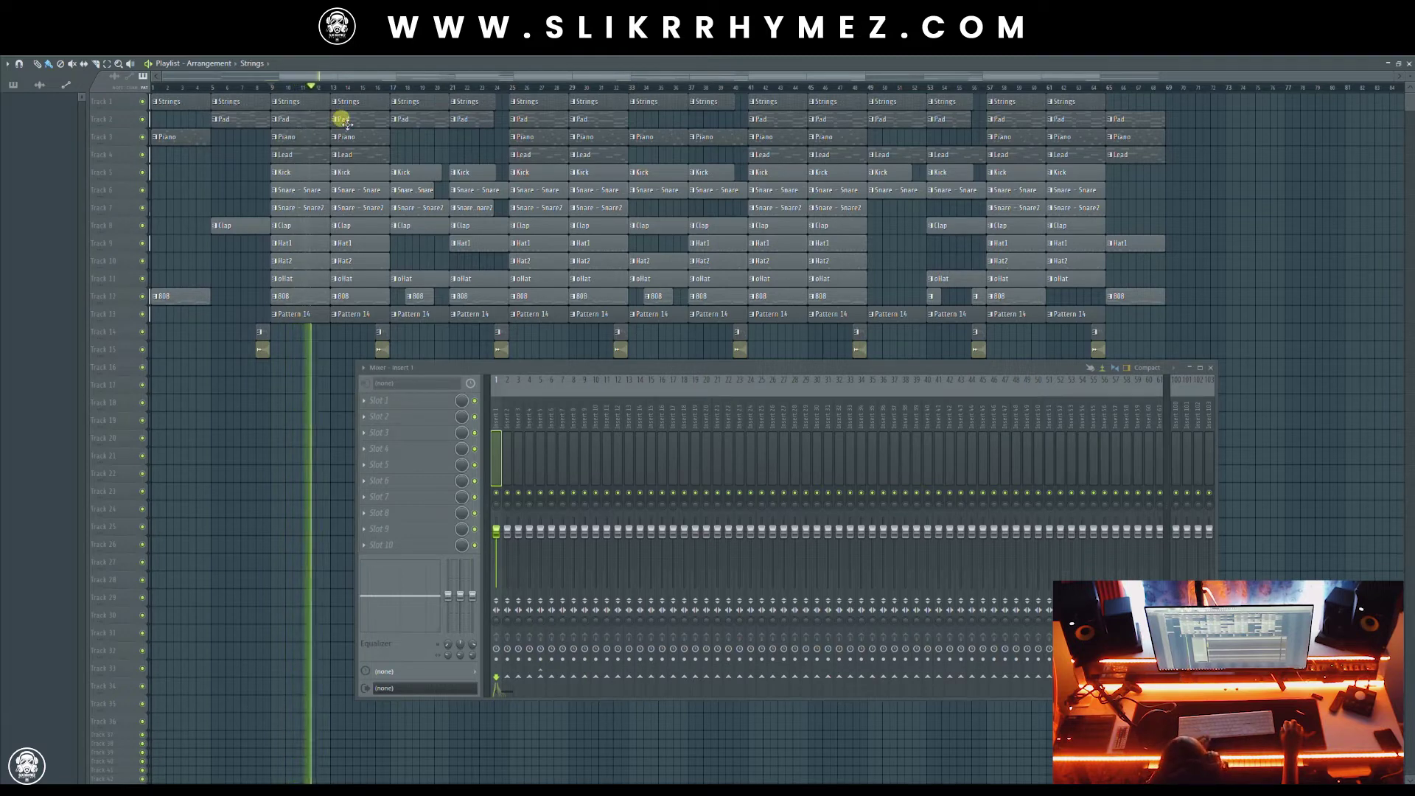
Stop playback, open the channel rack, and arrange it and the mixer side by side over the playlist
key(space)
drag(530, 366, 491, 250)
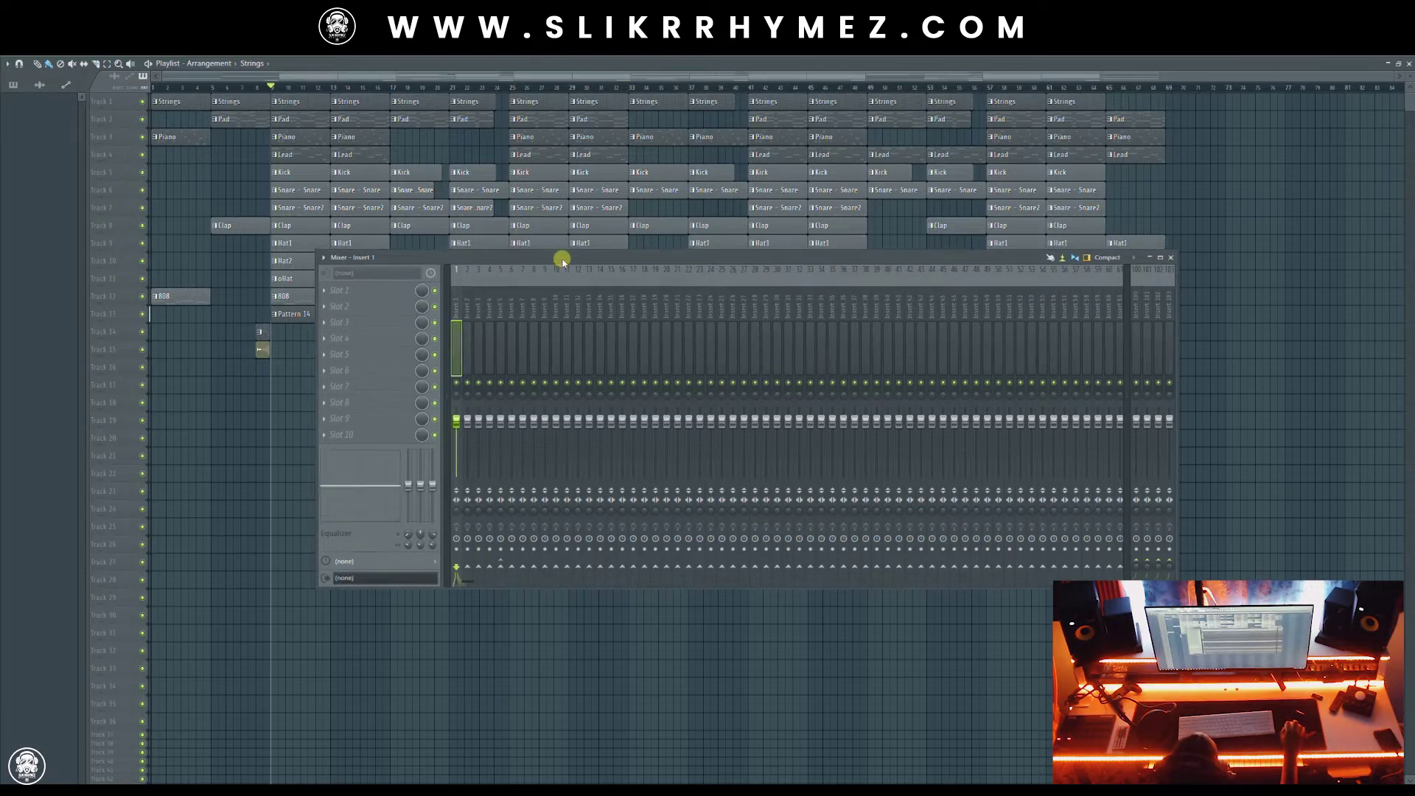
drag(562, 254, 594, 311)
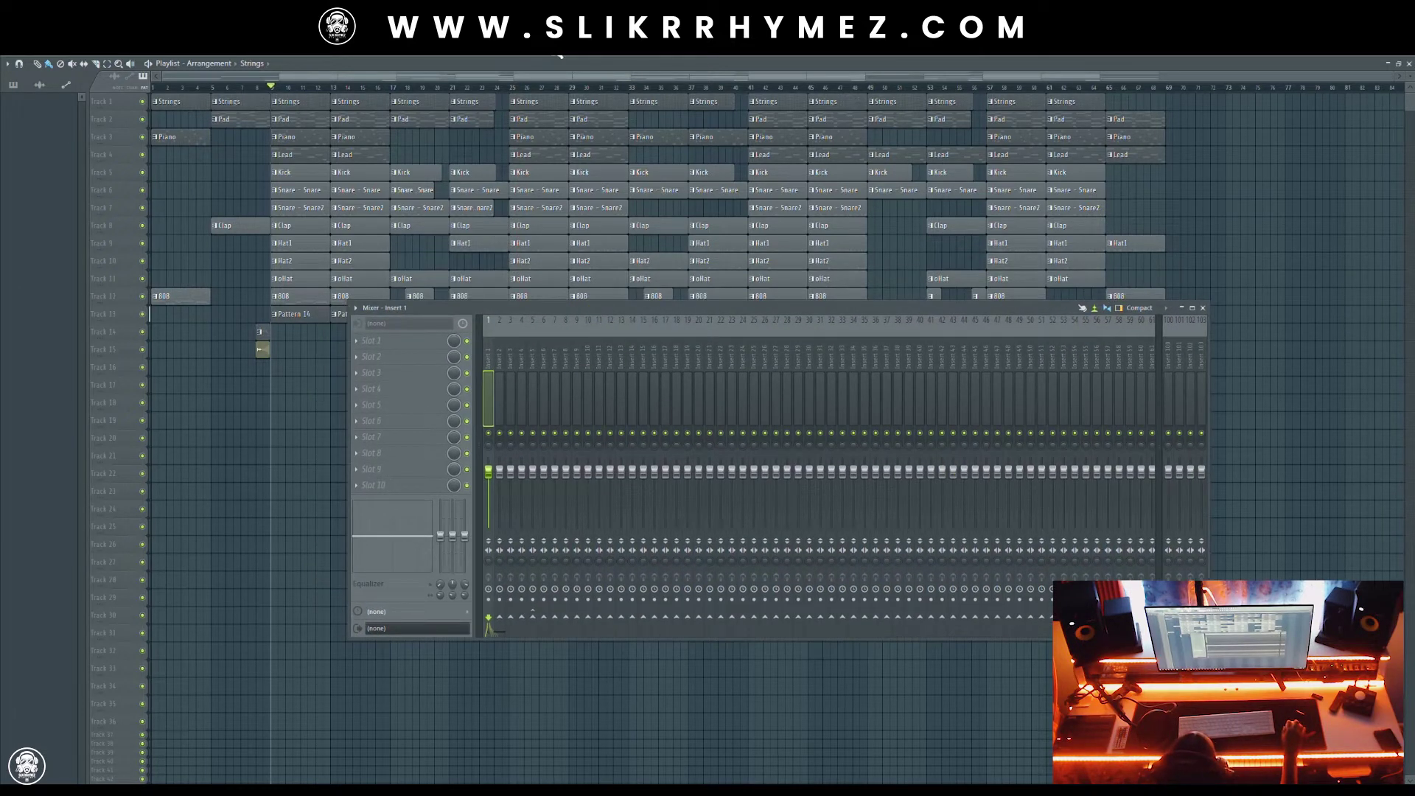
key(F6)
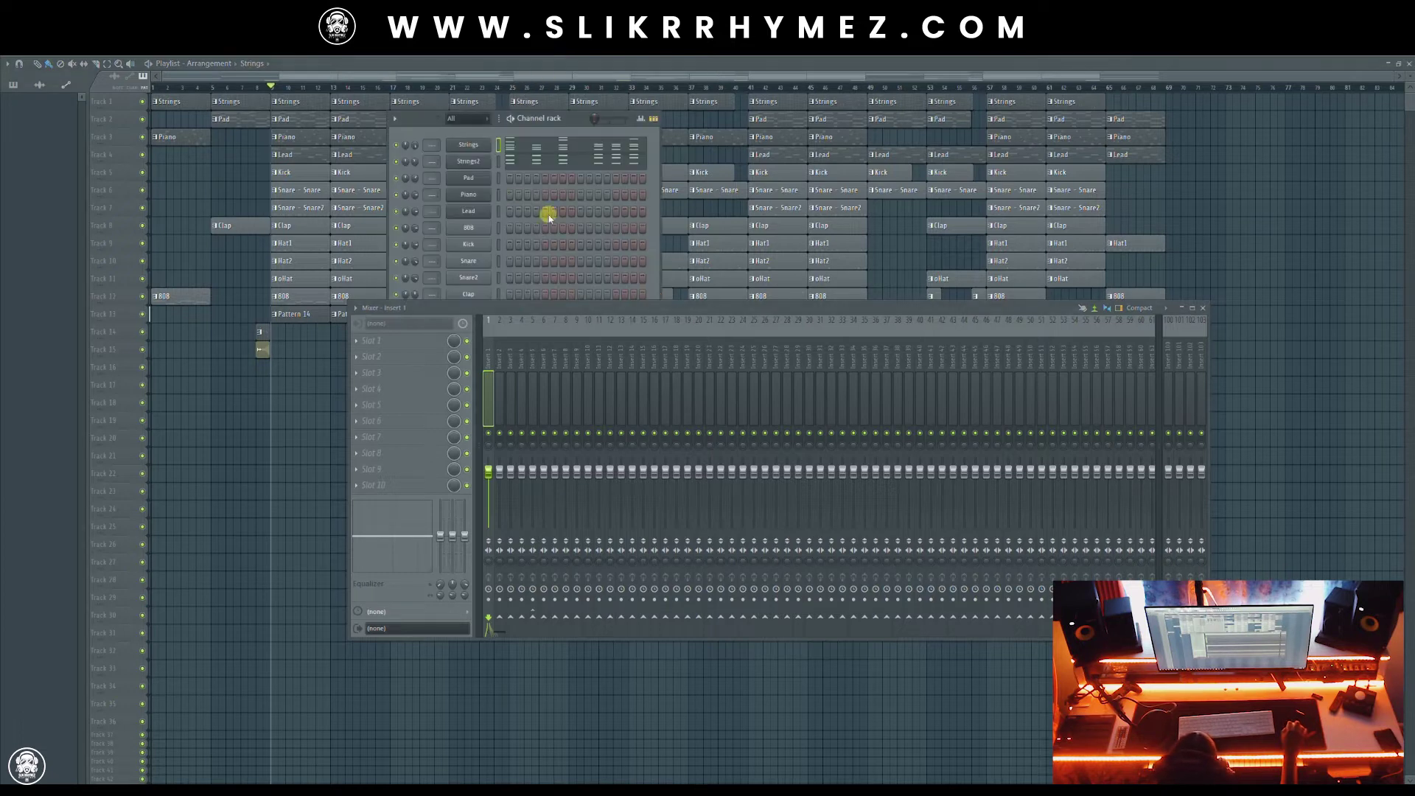
drag(668, 317, 771, 340)
drag(426, 119, 200, 138)
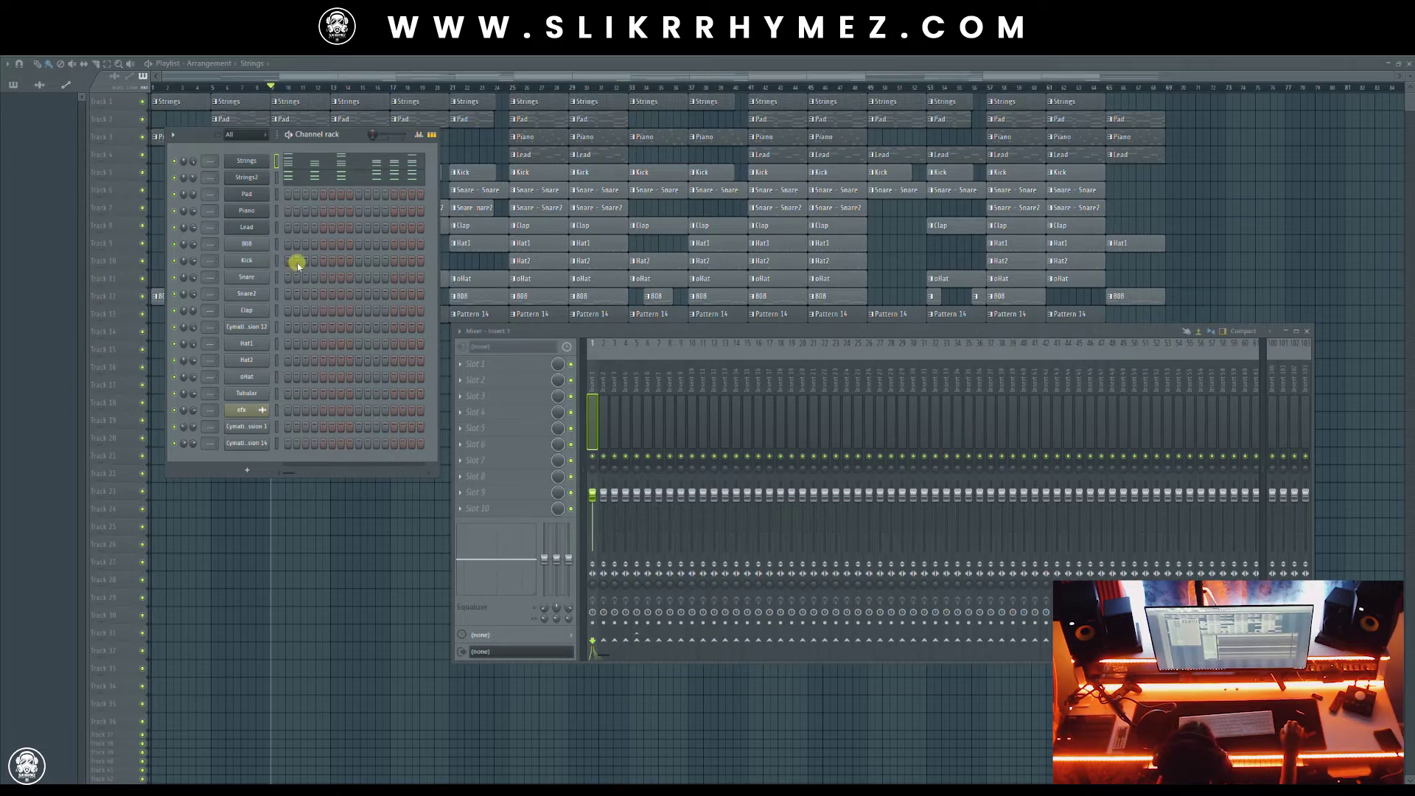
mouse_move(563, 331)
mouse_down()
mouse_move(600, 312)
mouse_move(562, 310)
mouse_up()
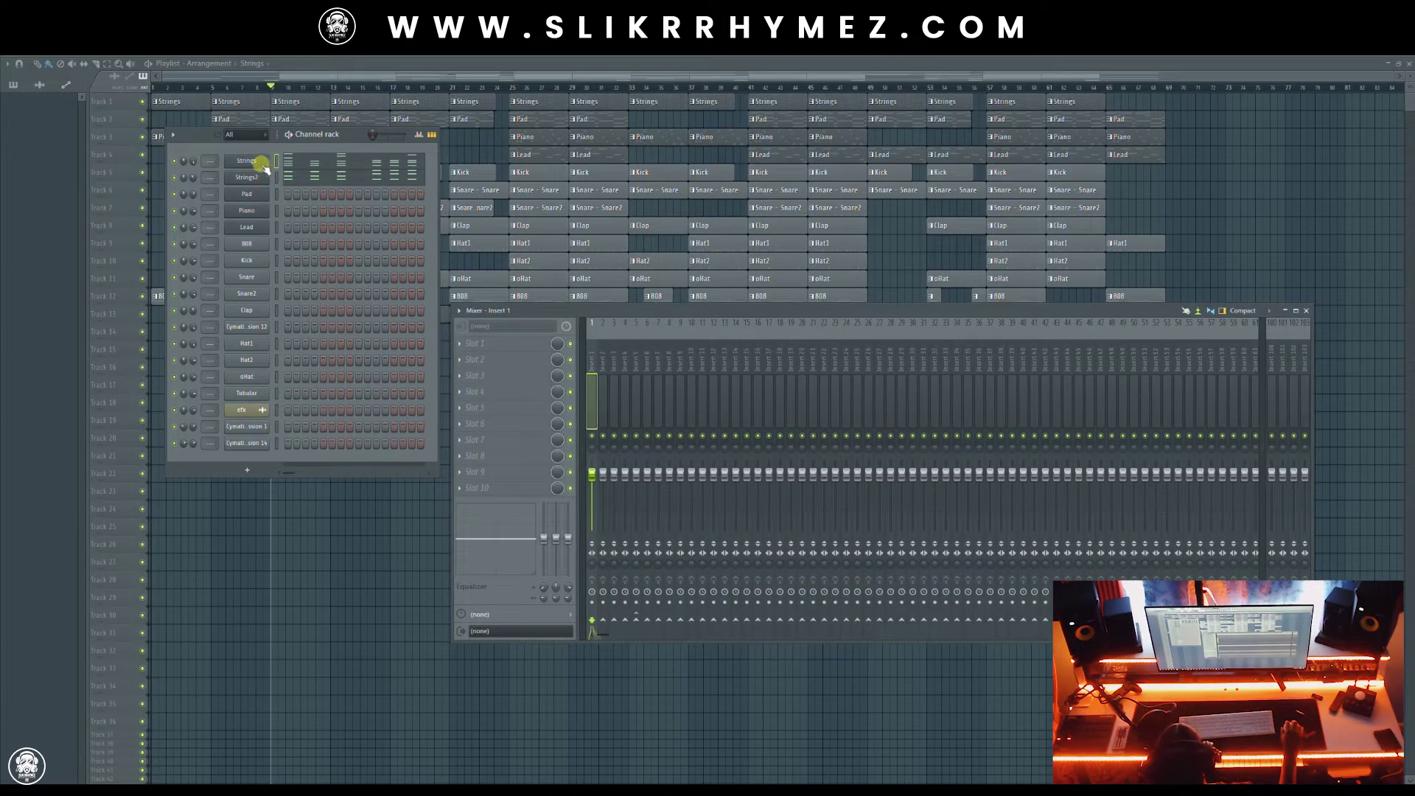
Rename the Cymatics Cobra percussion channel directly below vfx as Roll and close its sampler window
click(253, 430)
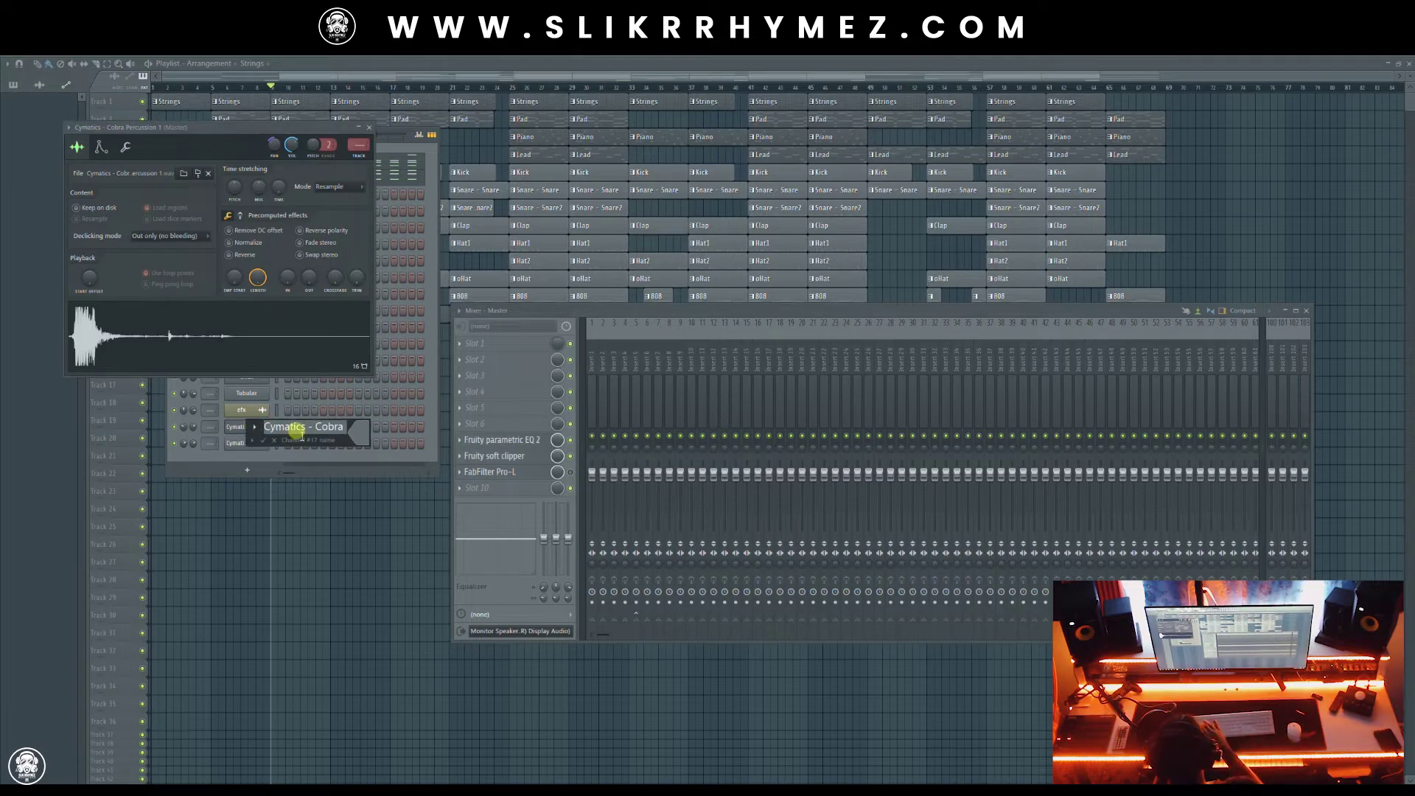
text(Roll)
key(Return)
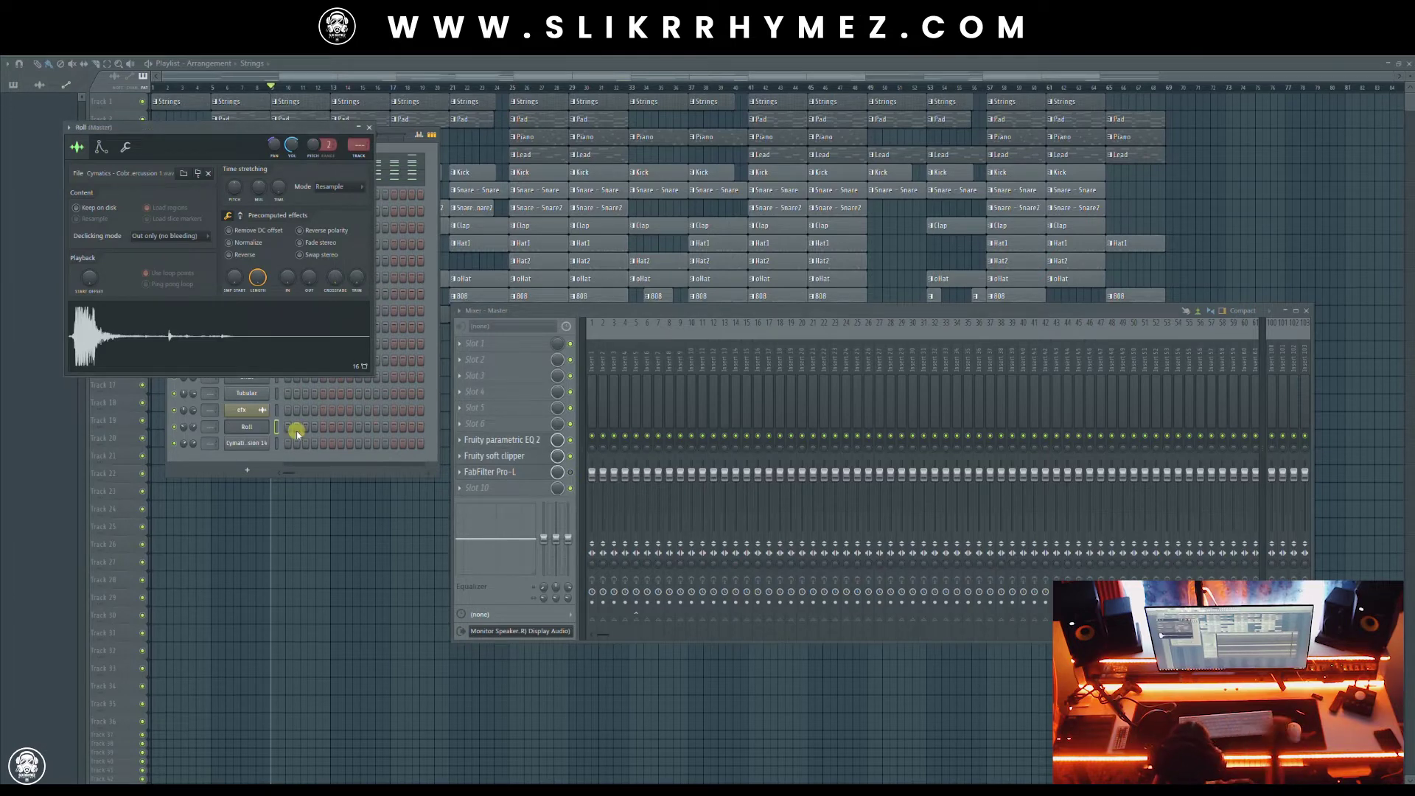
click(370, 128)
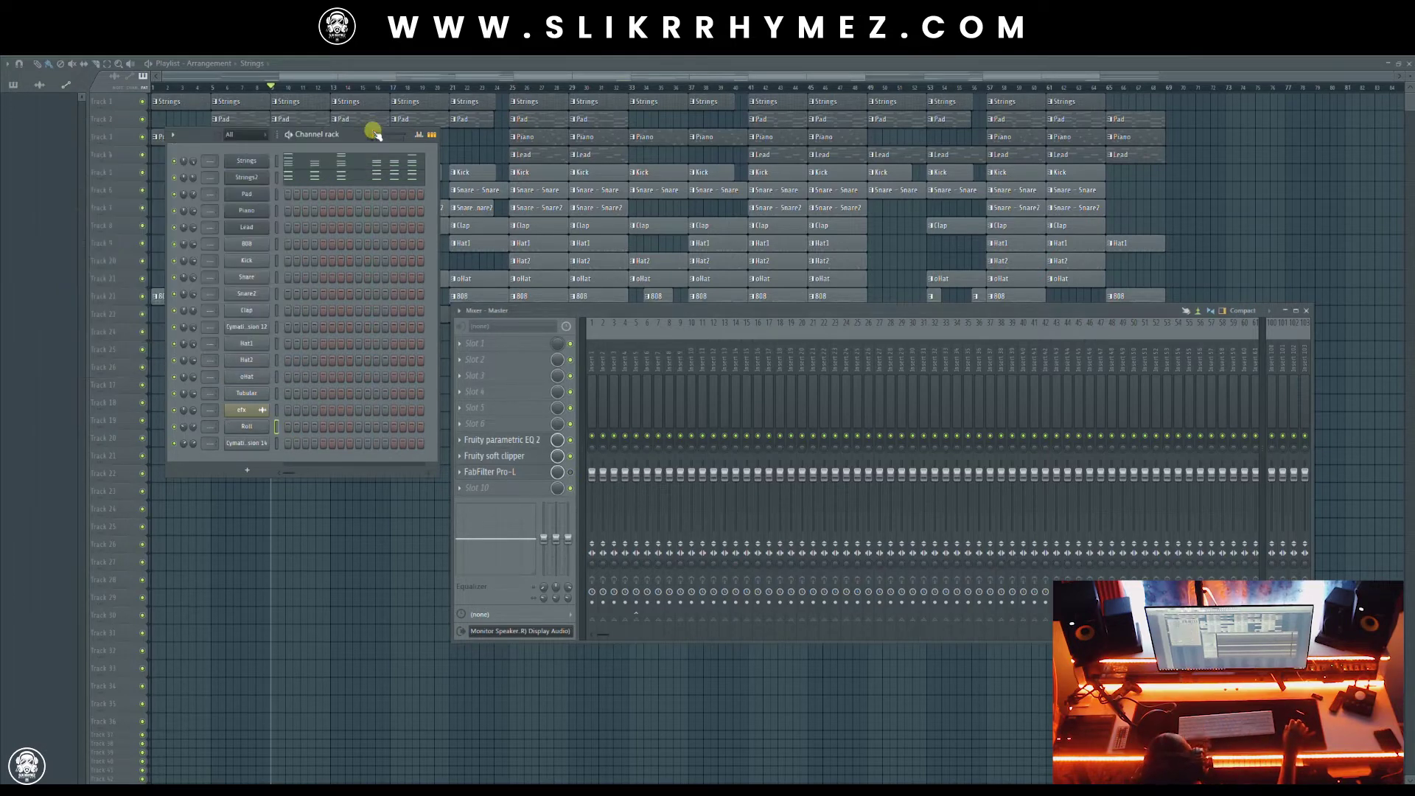
drag(278, 160, 278, 177)
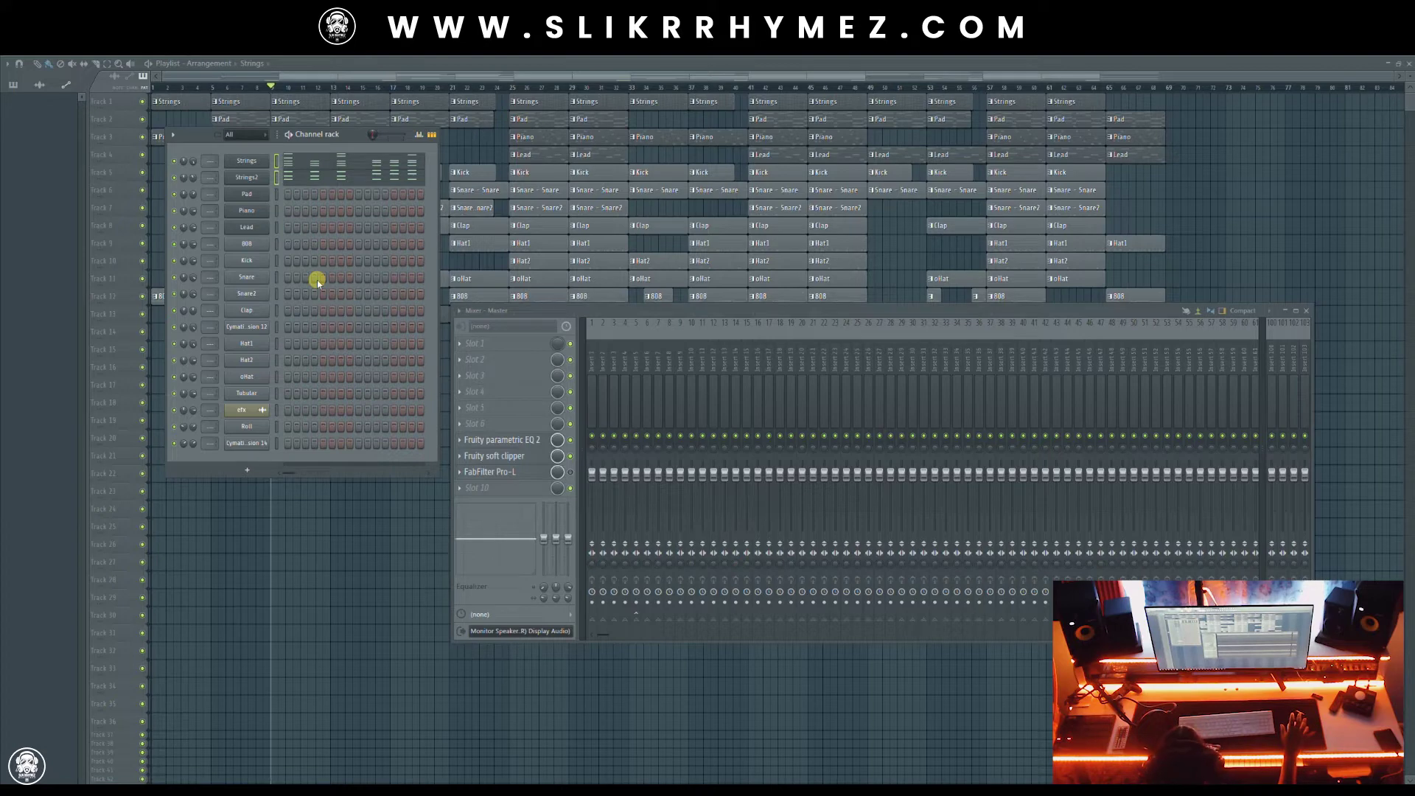
double_click(278, 165)
click(277, 162)
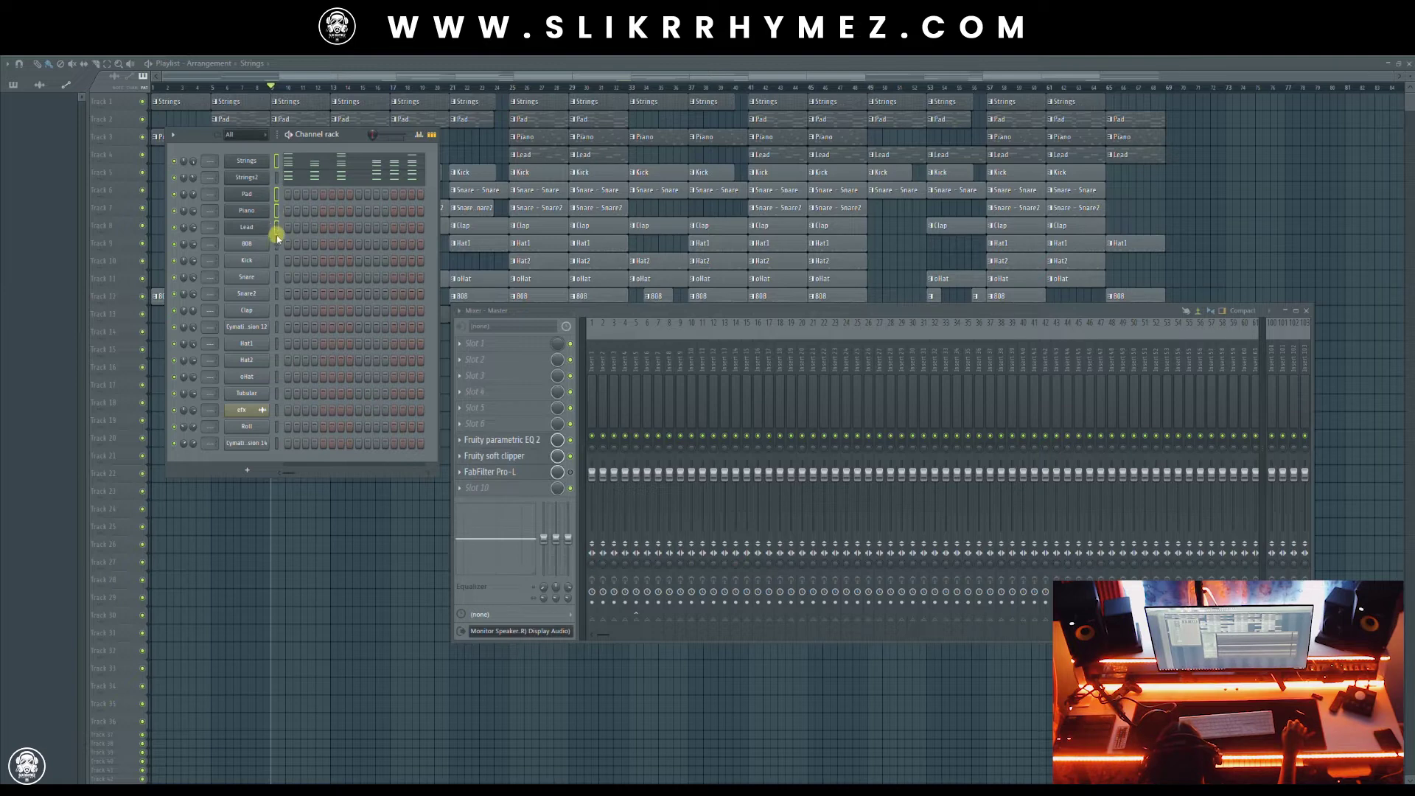
drag(277, 246, 278, 299)
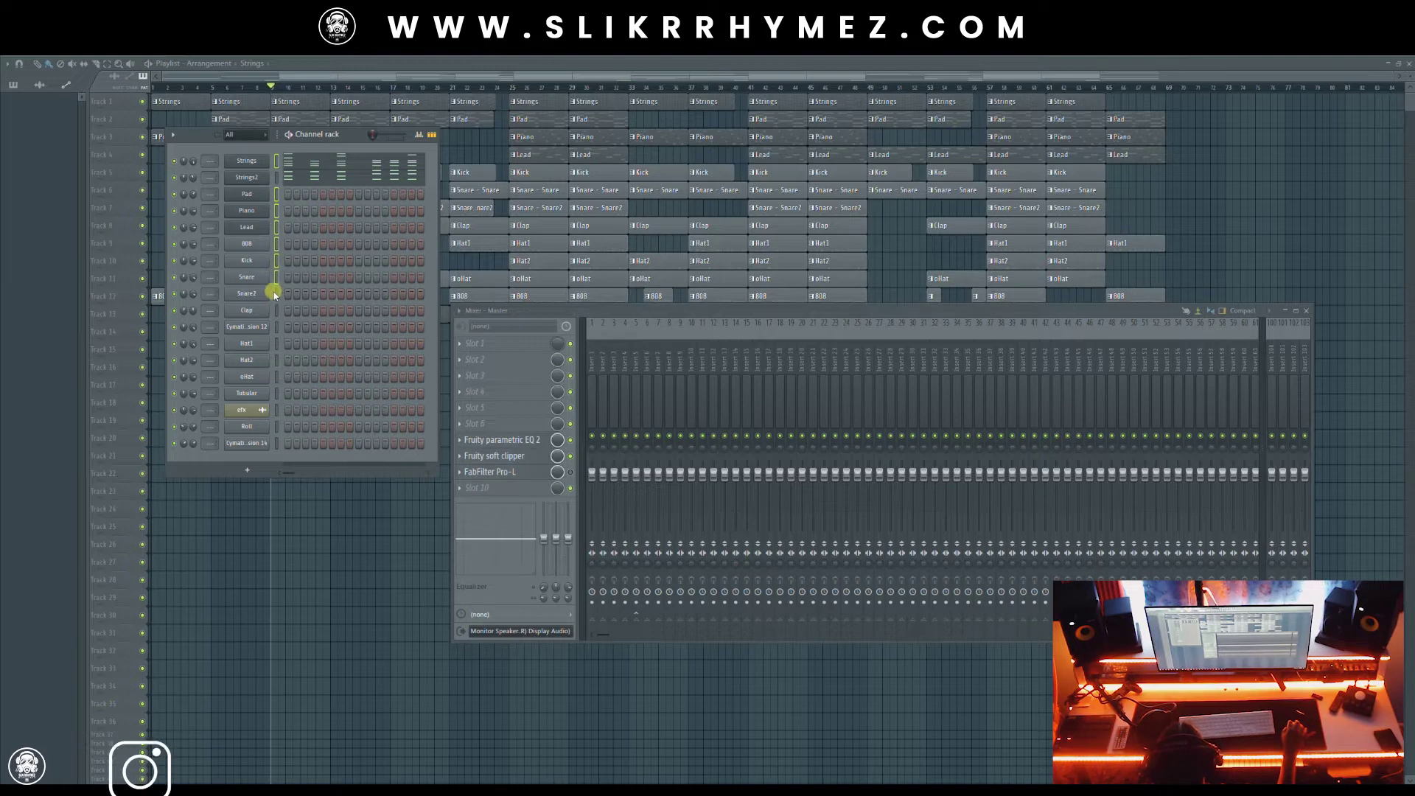
Rename the Snare channel as Snare1 in the channel rack
click(259, 277)
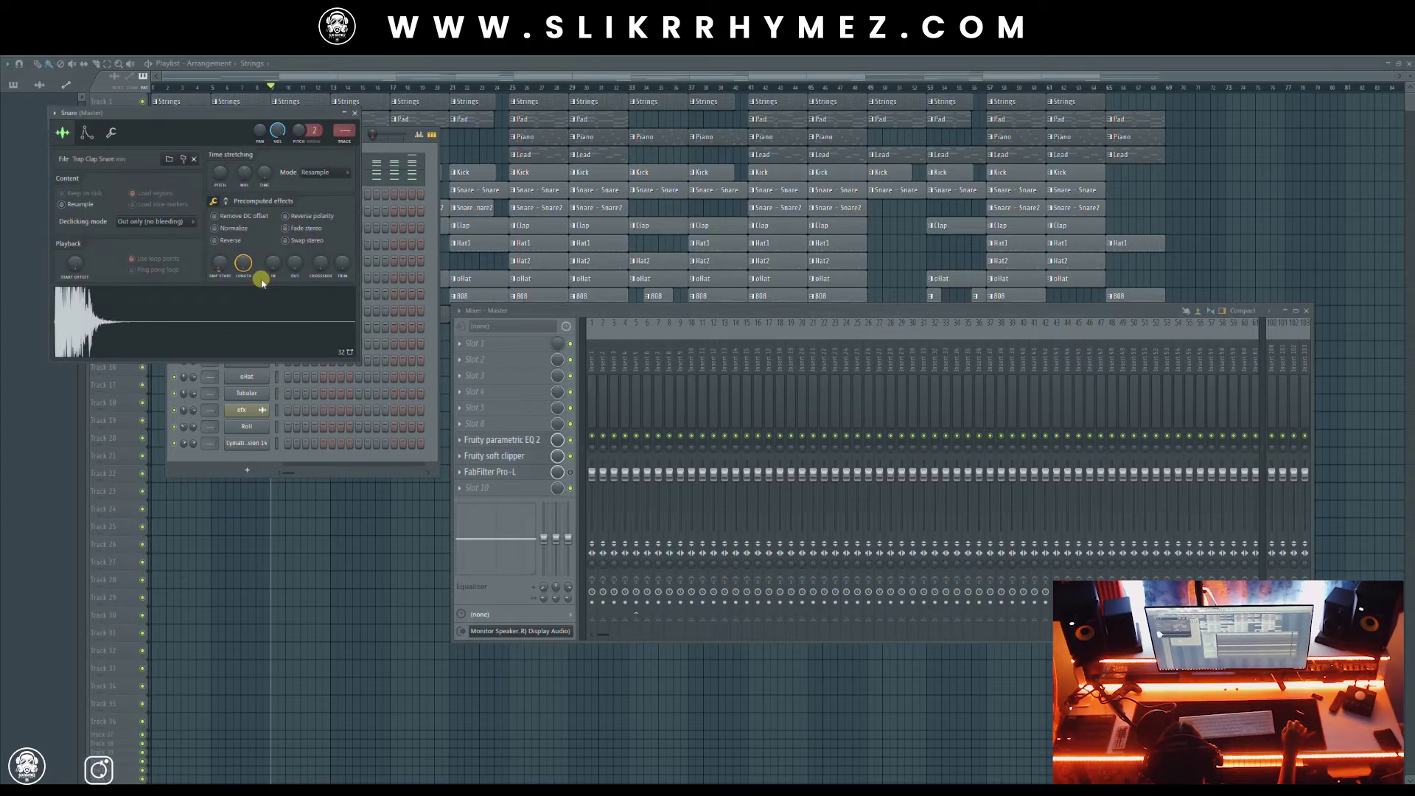
click(351, 111)
middle_click(264, 275)
middle_click(247, 278)
text(1)
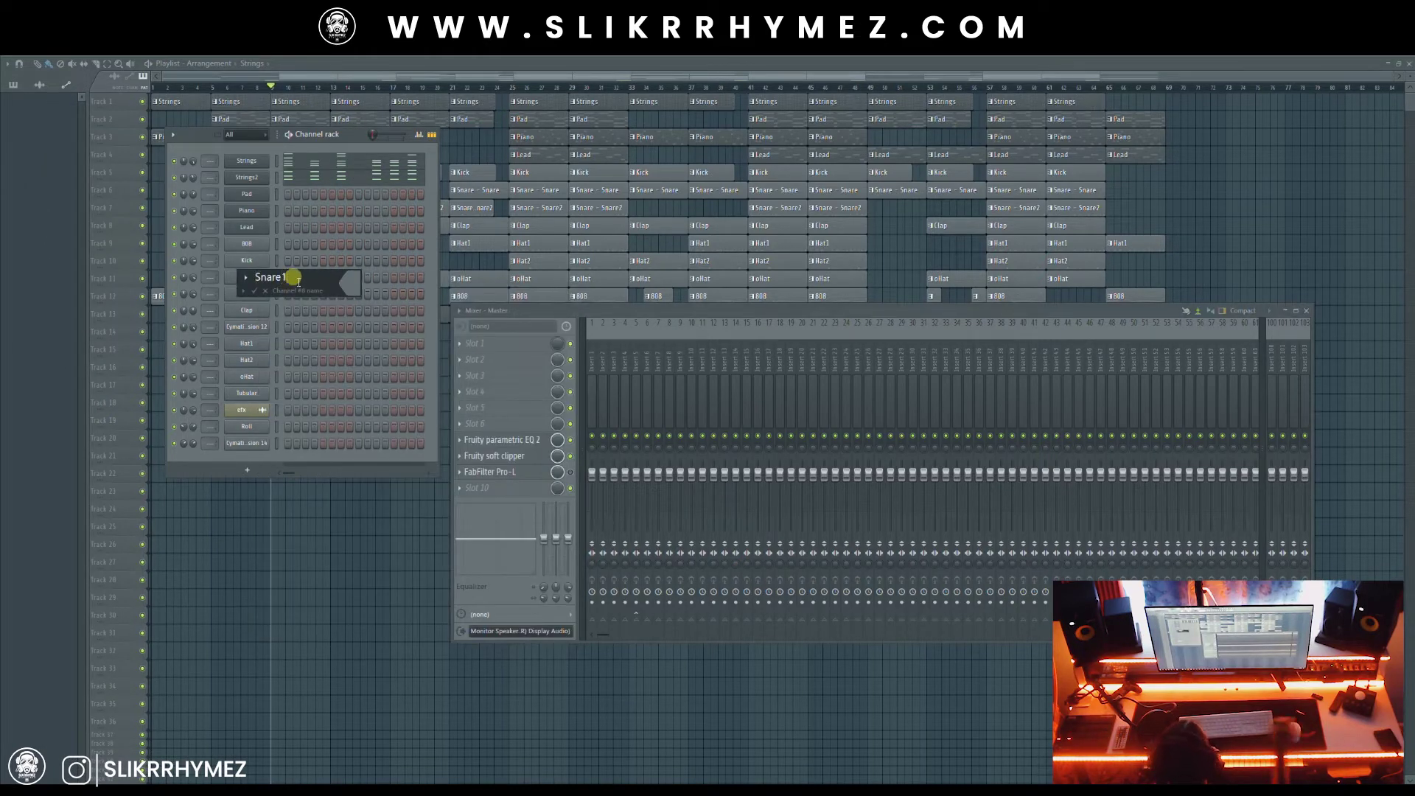
key(Return)
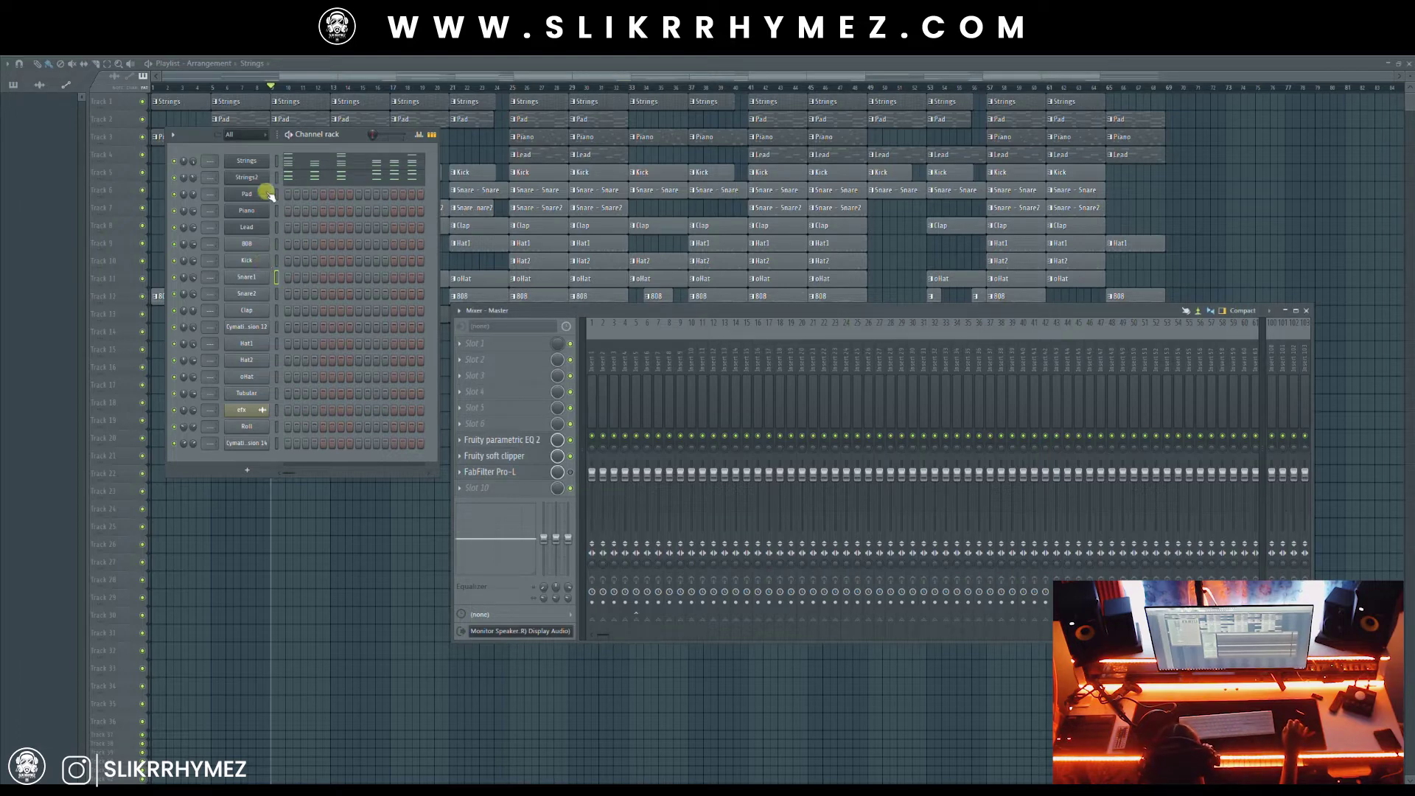
Select all channels except Strings2 and the two Cymatics percussion channels, and route them to consecutive mixer tracks starting from Insert 1
click(277, 162)
drag(278, 195, 280, 344)
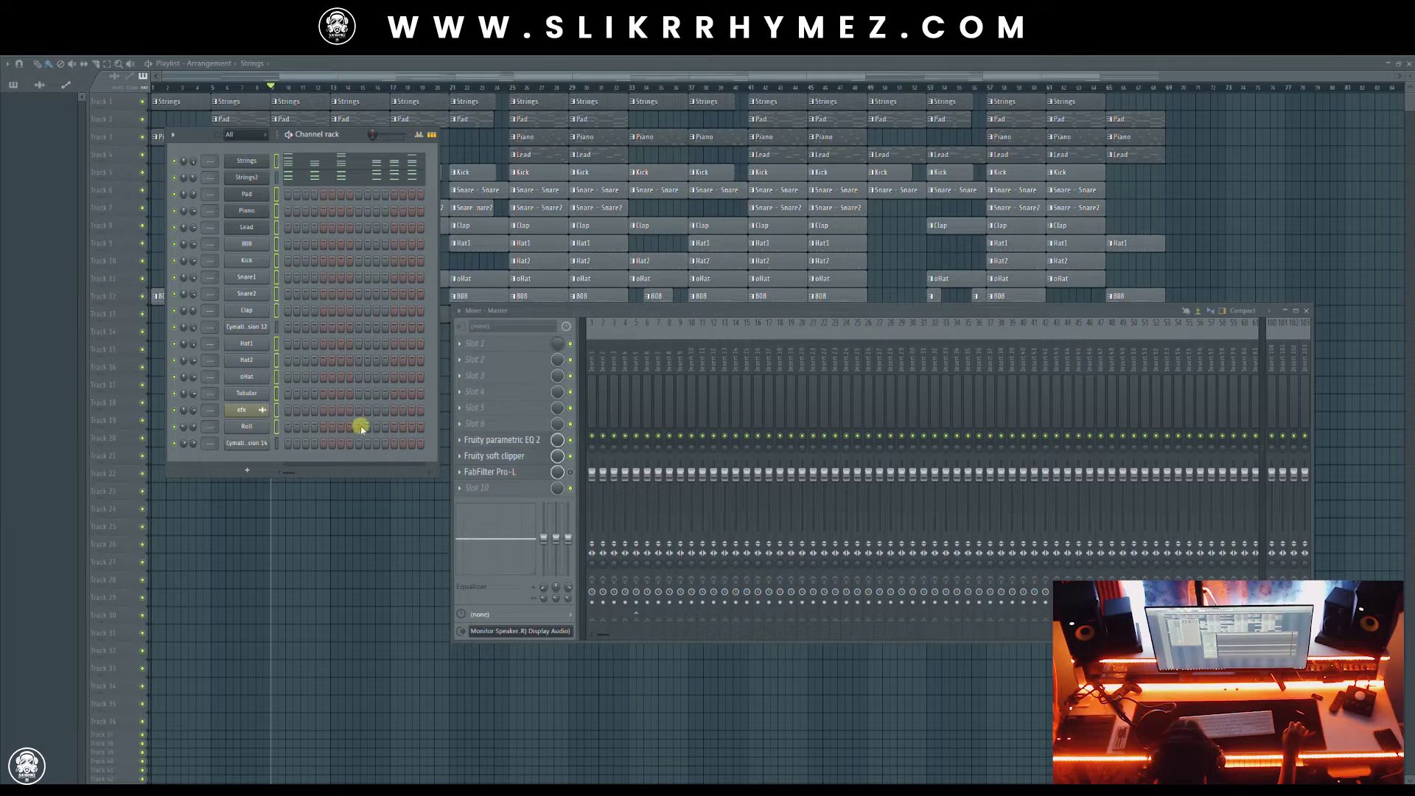
double_click(591, 359)
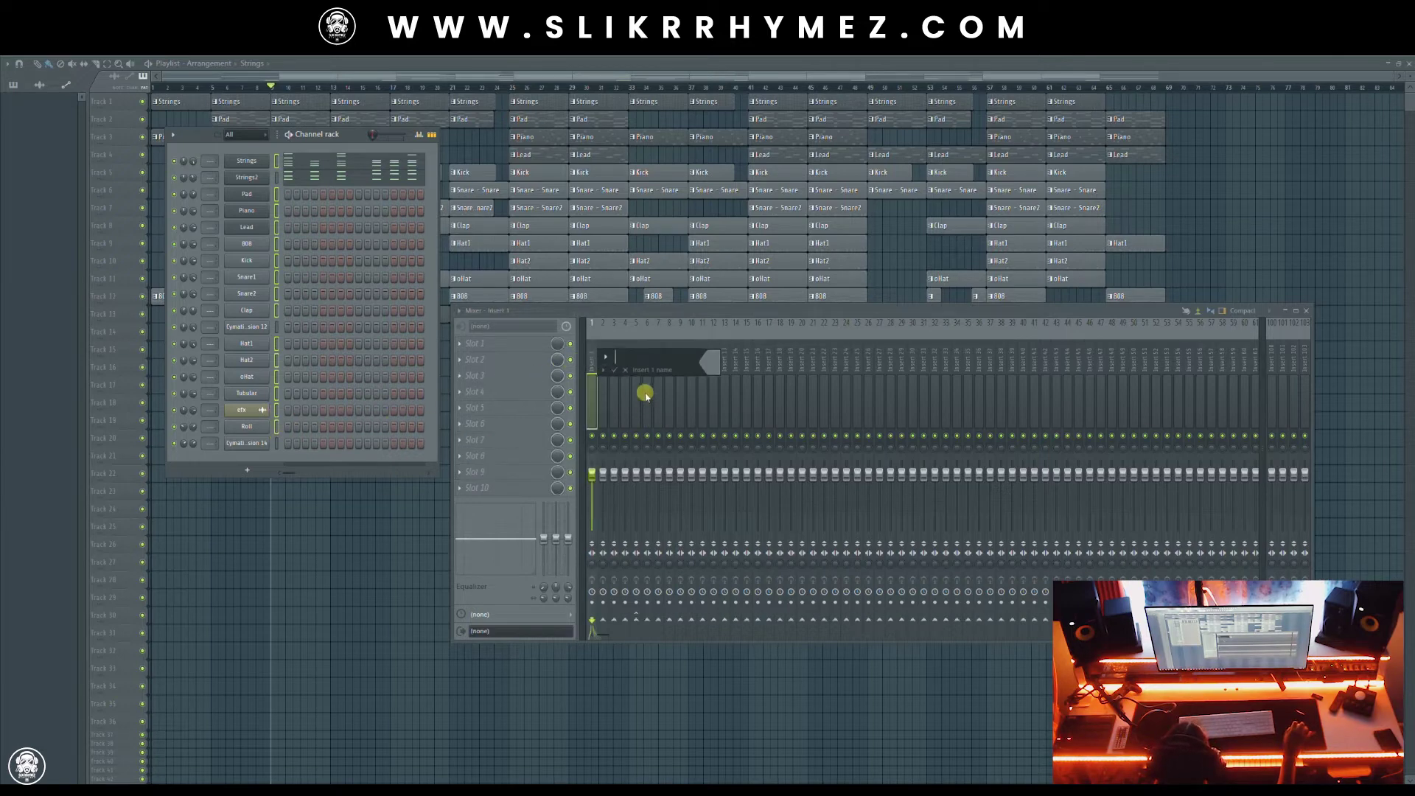
key(Escape)
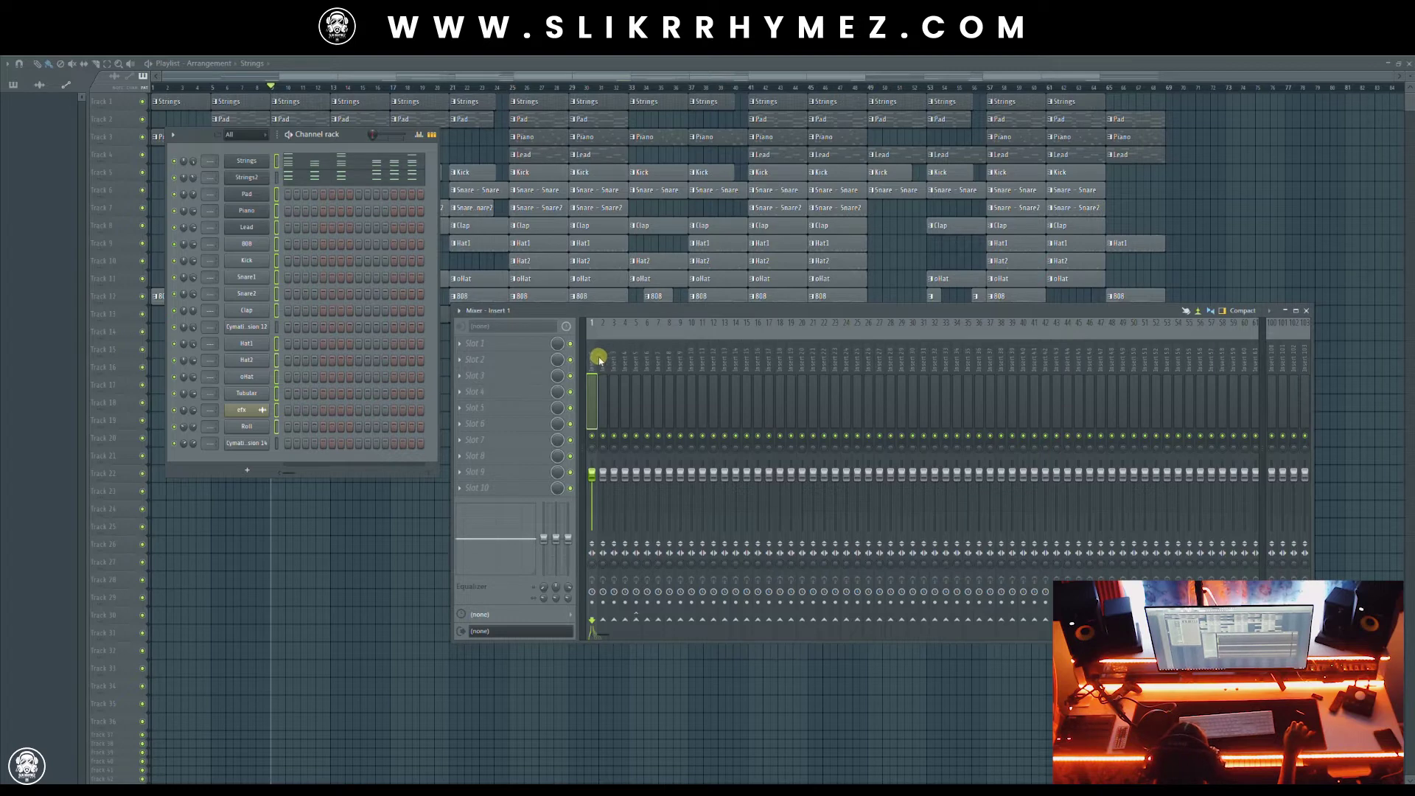
right_click(593, 357)
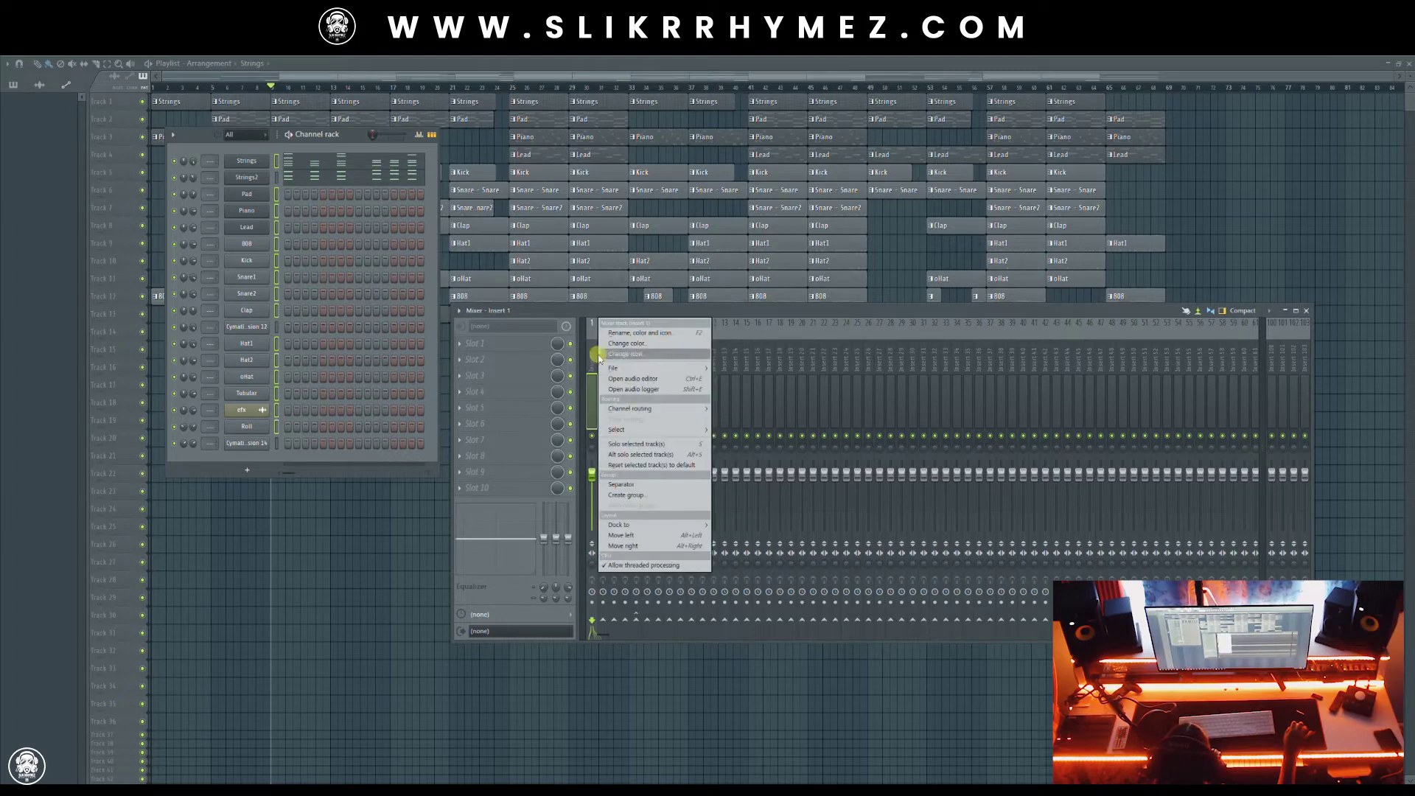
mouse_move(617, 366)
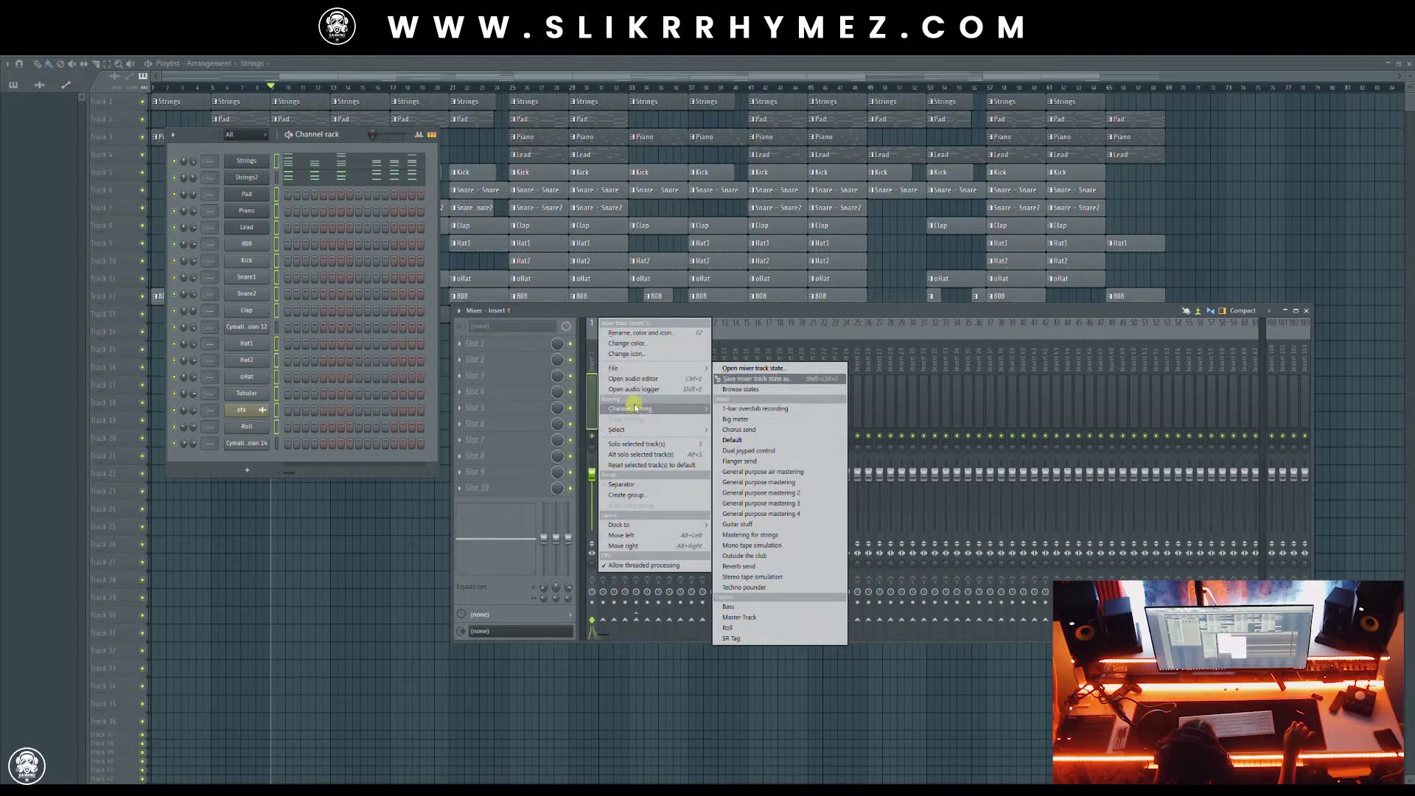
mouse_move(634, 411)
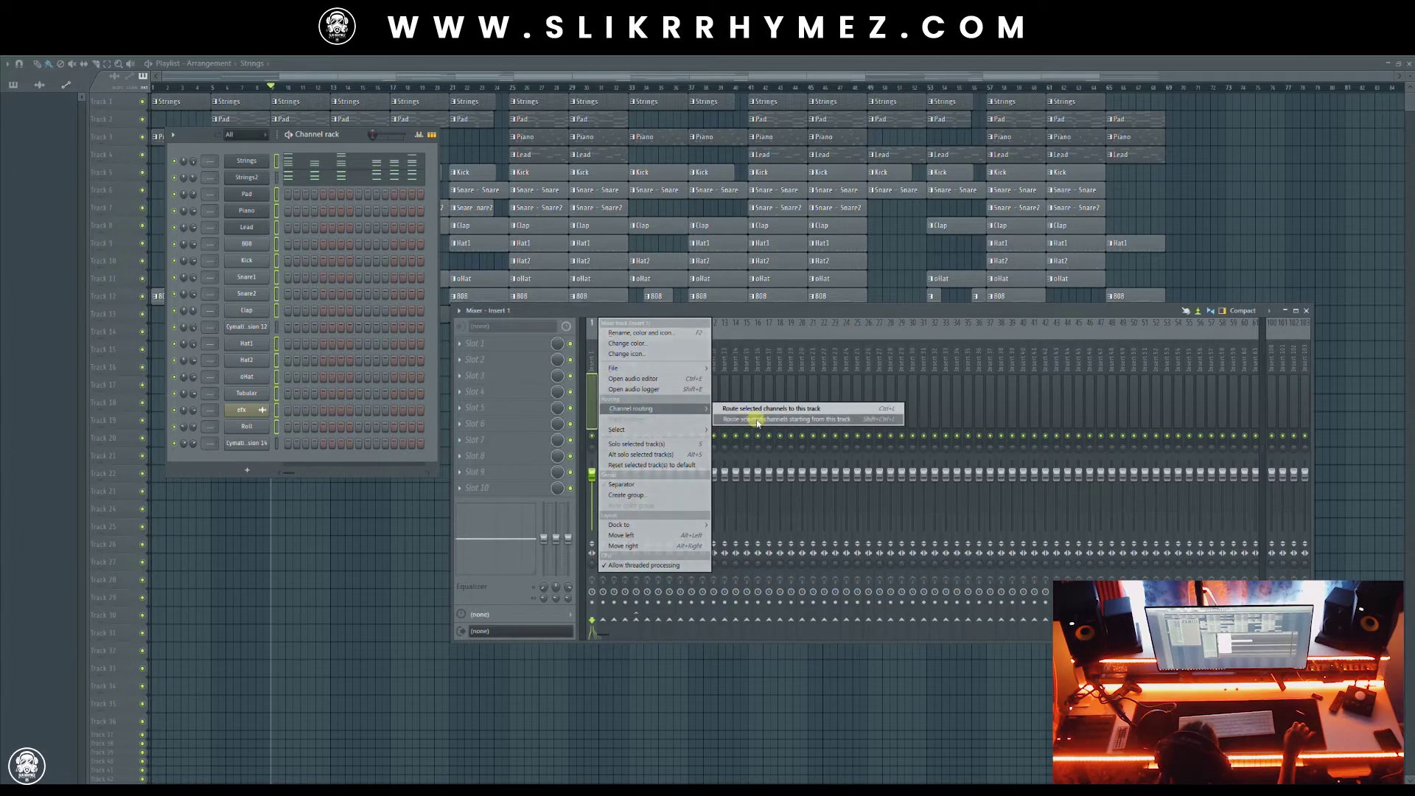
click(594, 354)
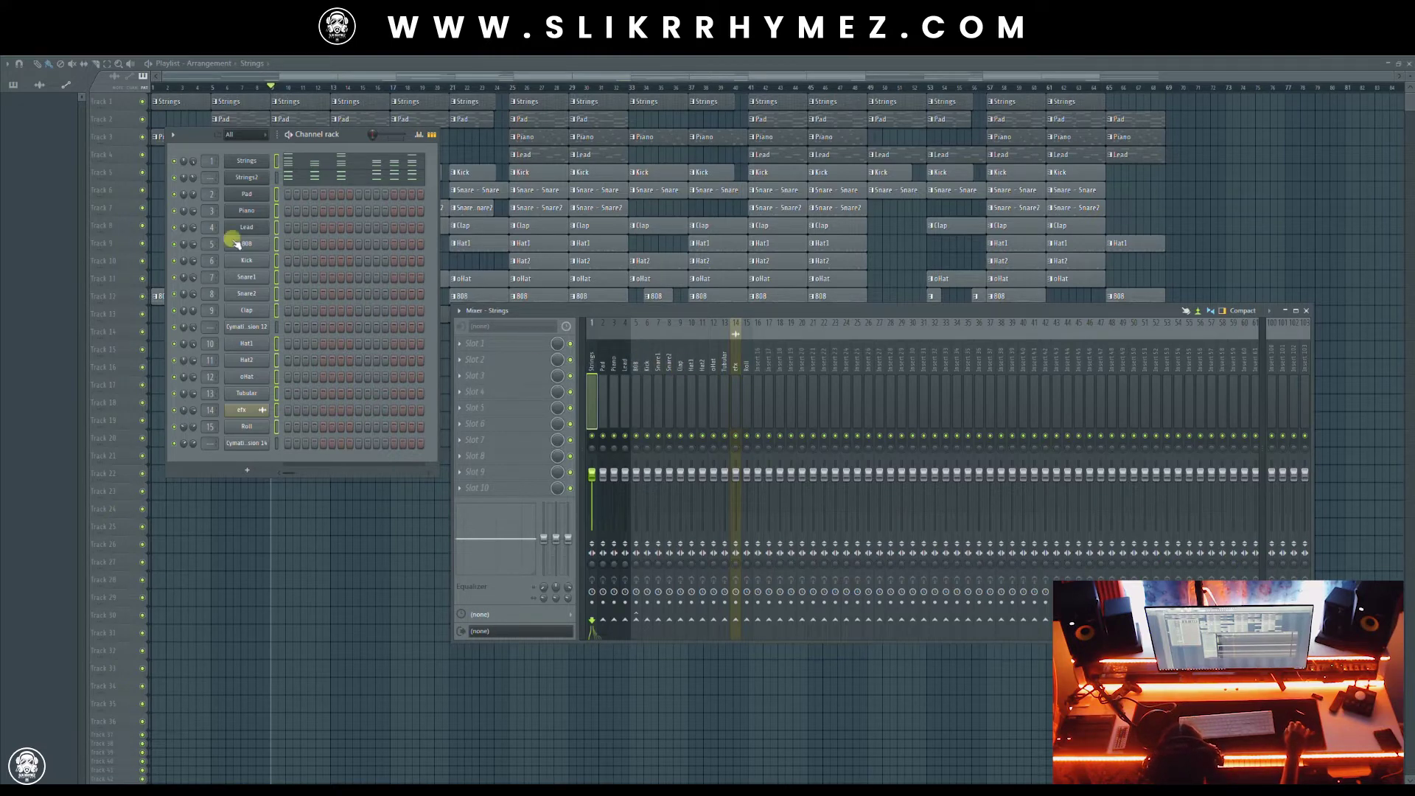
Assign the two unrouted Cymatics percussion channels to mixer tracks 9 and 15, and move the channel rack beside the mixer
mouse_move(210, 328)
mouse_down()
mouse_move(211, 313)
mouse_move(215, 329)
mouse_up()
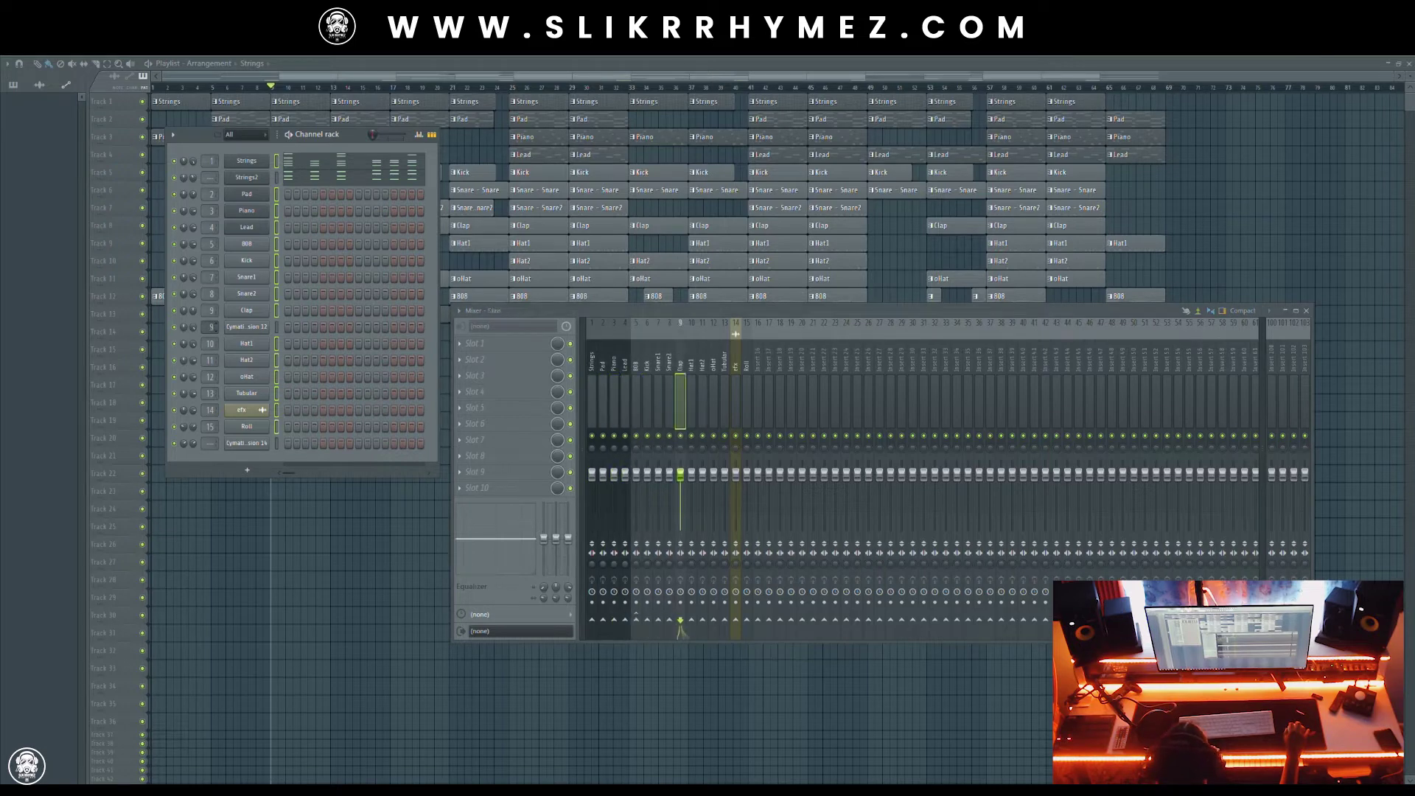
drag(213, 445, 213, 414)
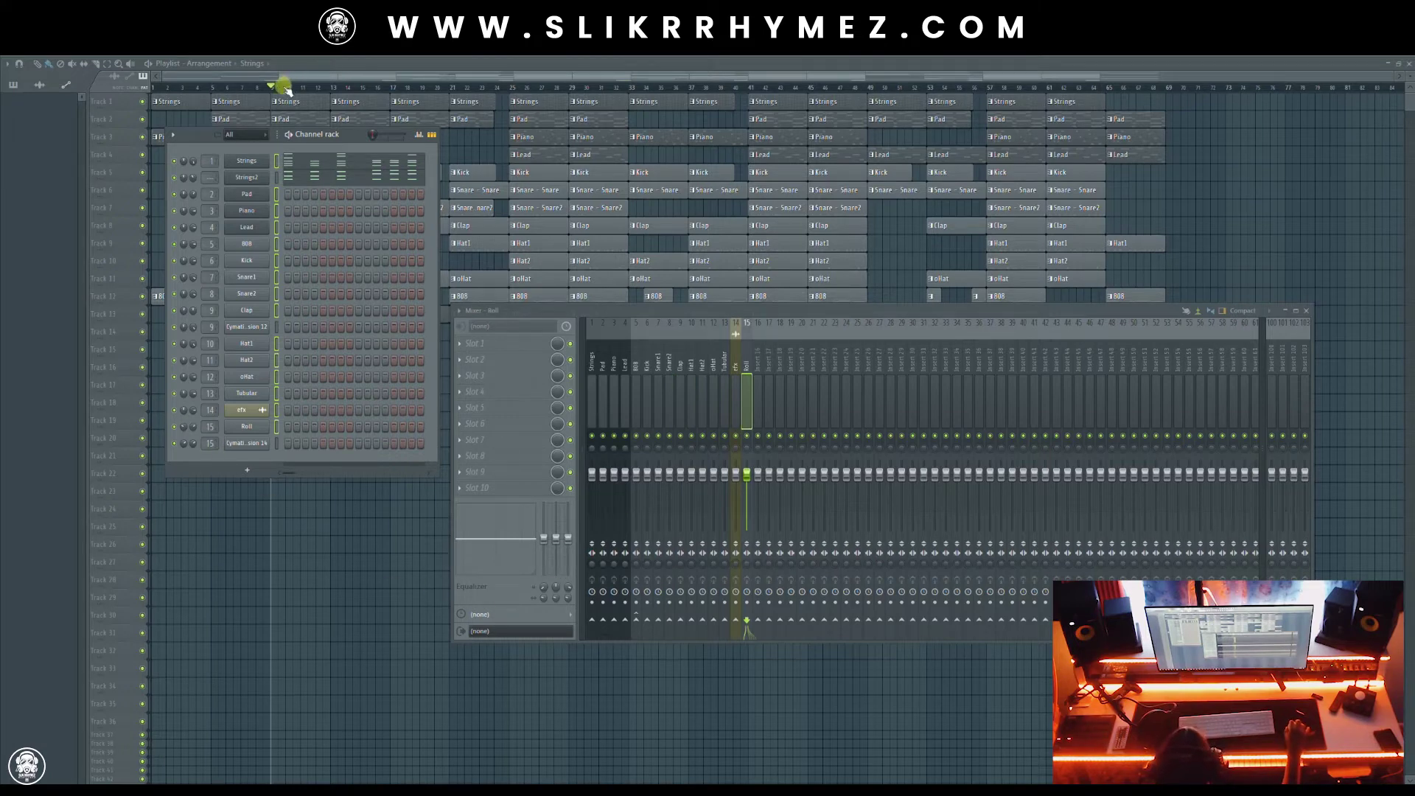
drag(195, 136, 264, 216)
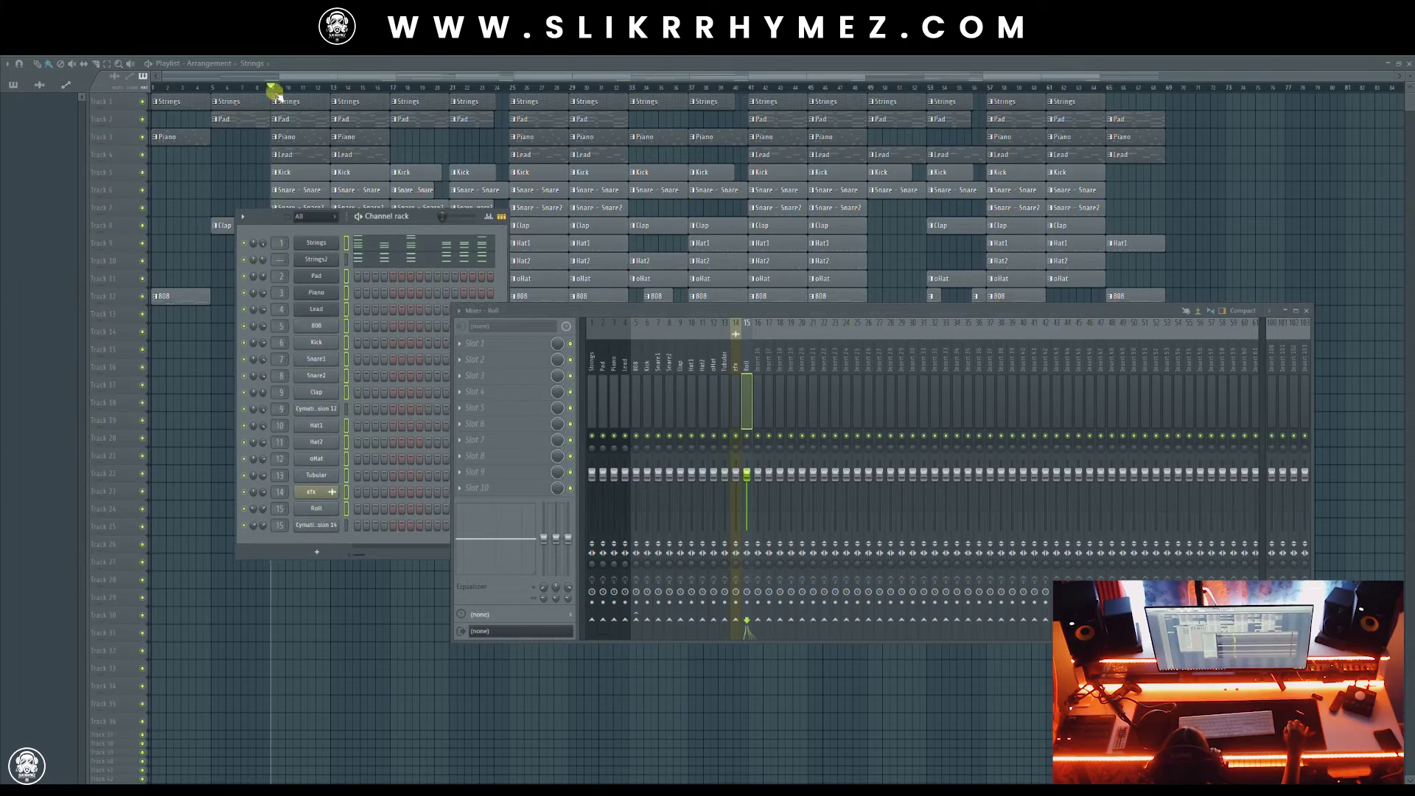
drag(269, 218, 189, 313)
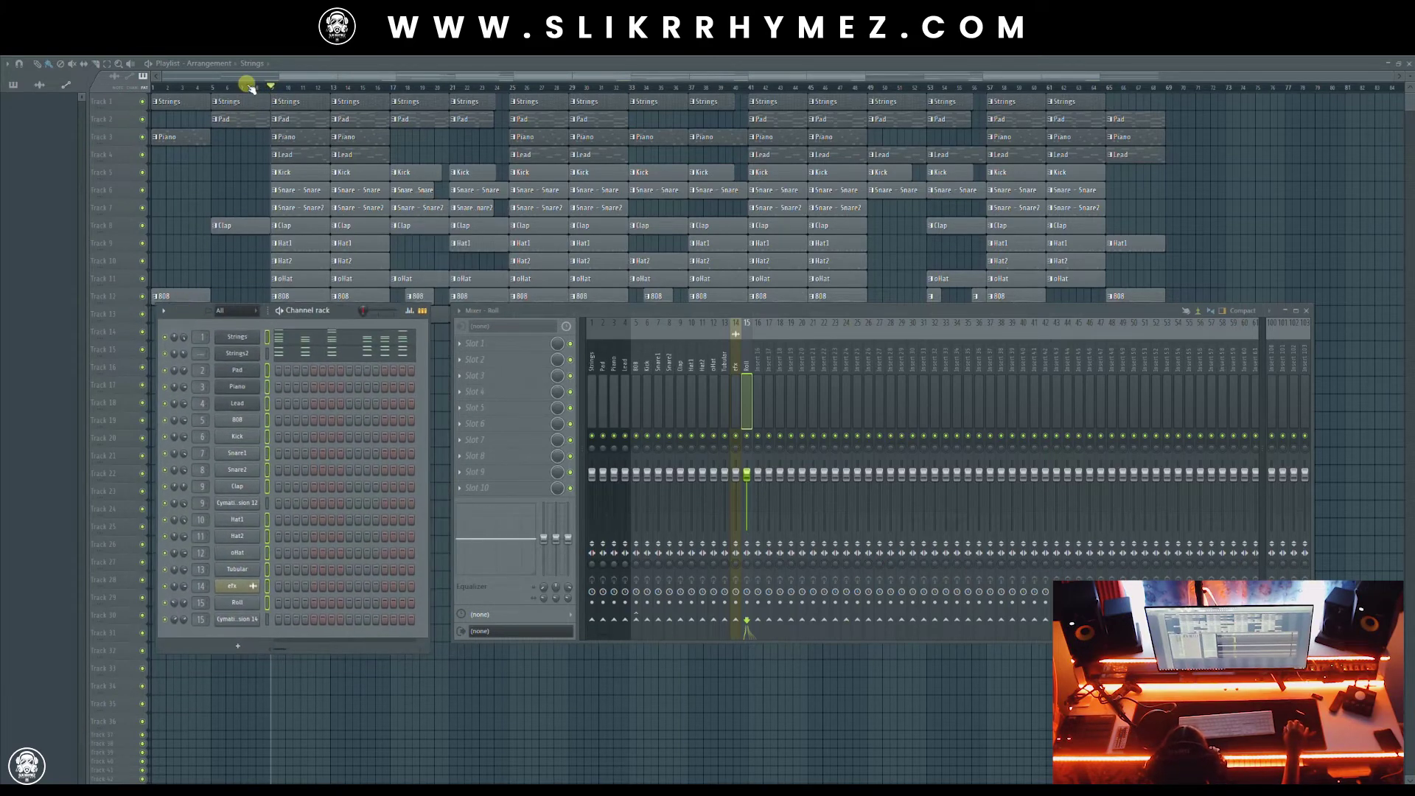
Select bars 9 to 16 in the playlist and play that section to check the mixer track levels
drag(273, 85, 389, 94)
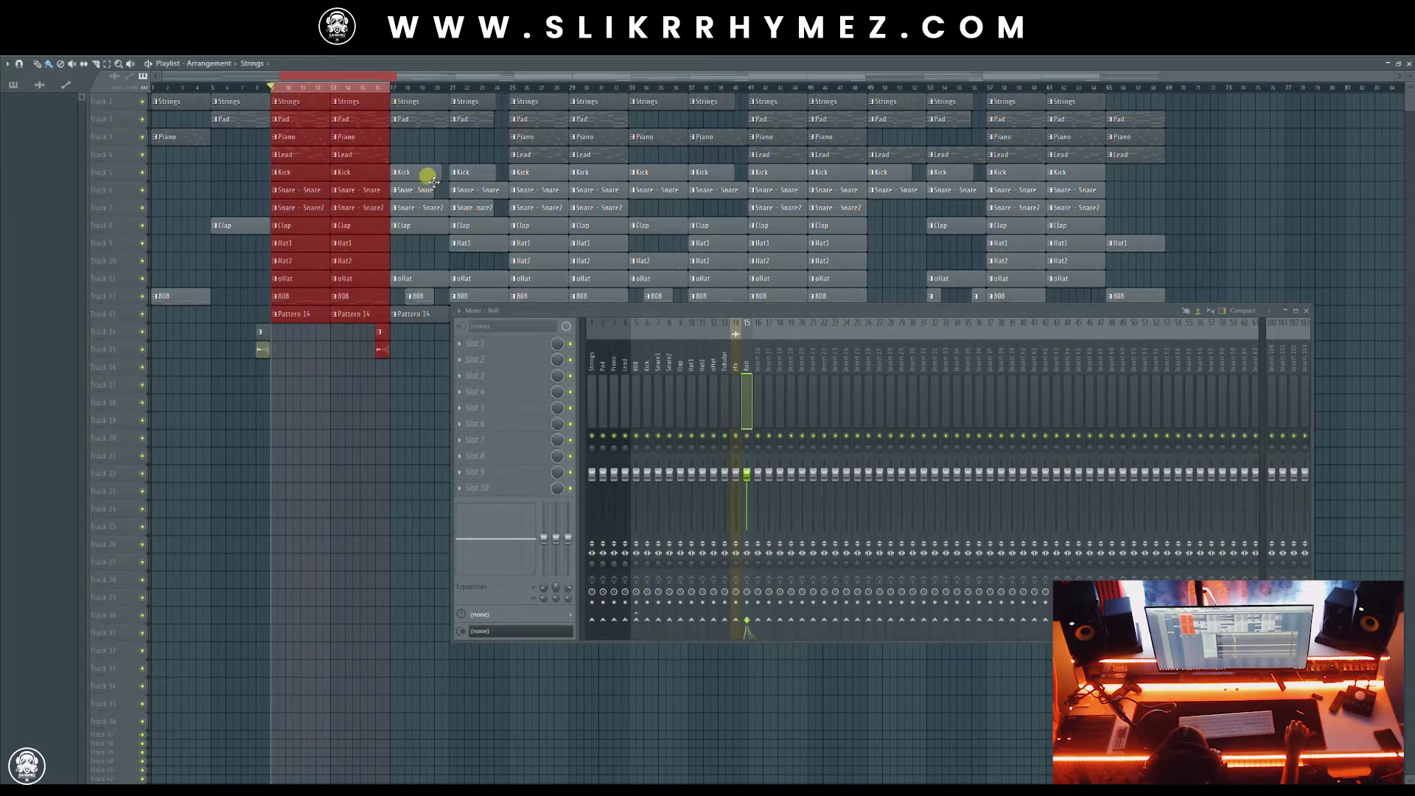
key(space)
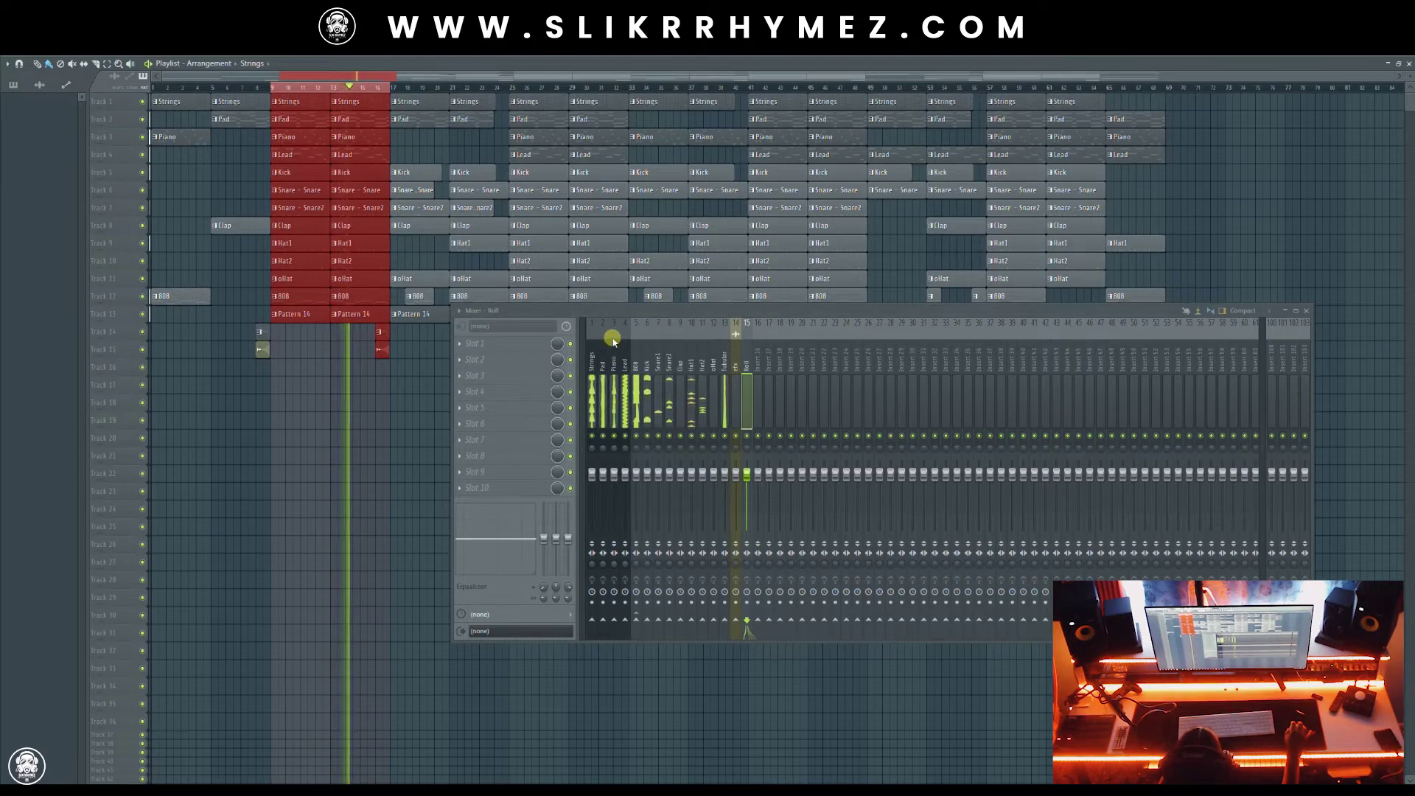
key(space)
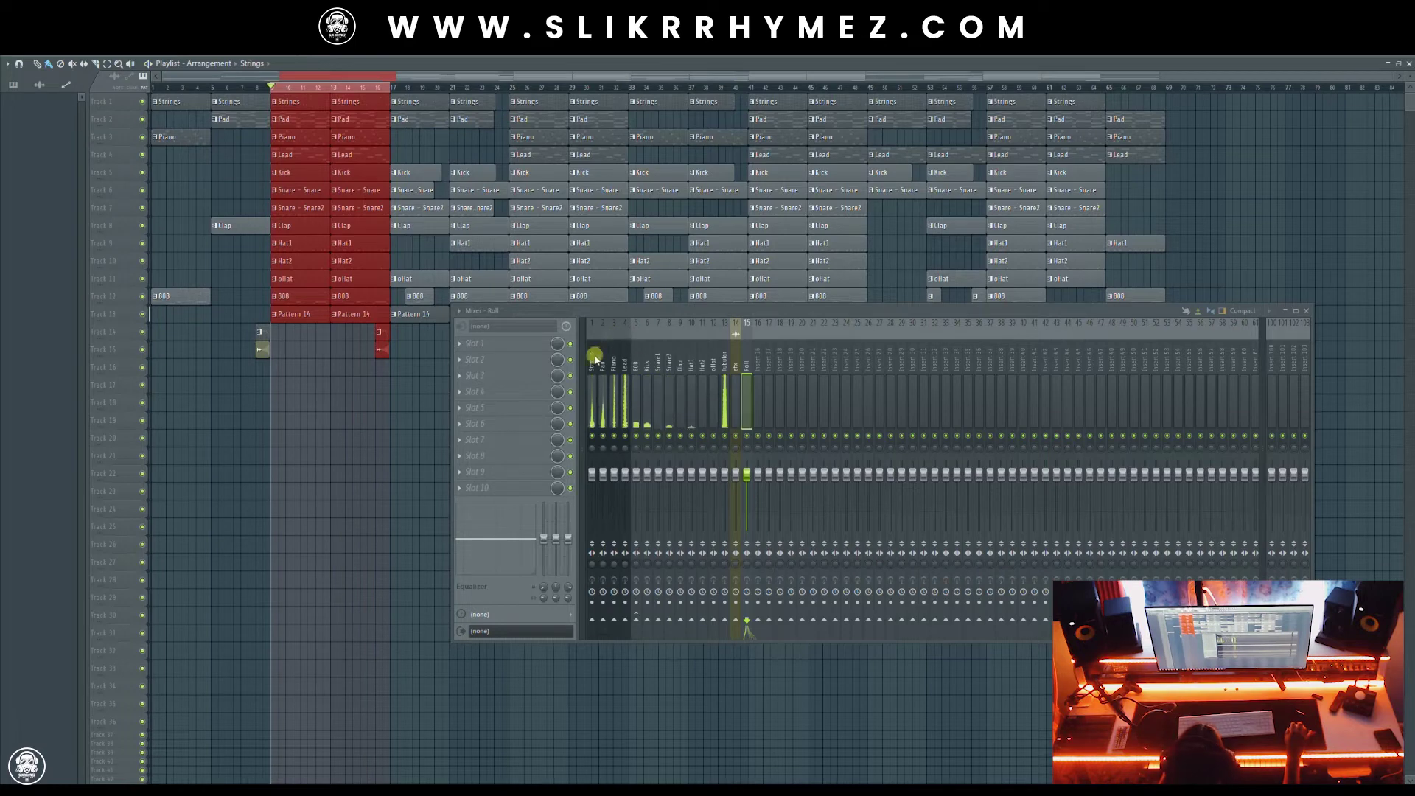
Solo the Strings mixer track and play the selected section
click(594, 360)
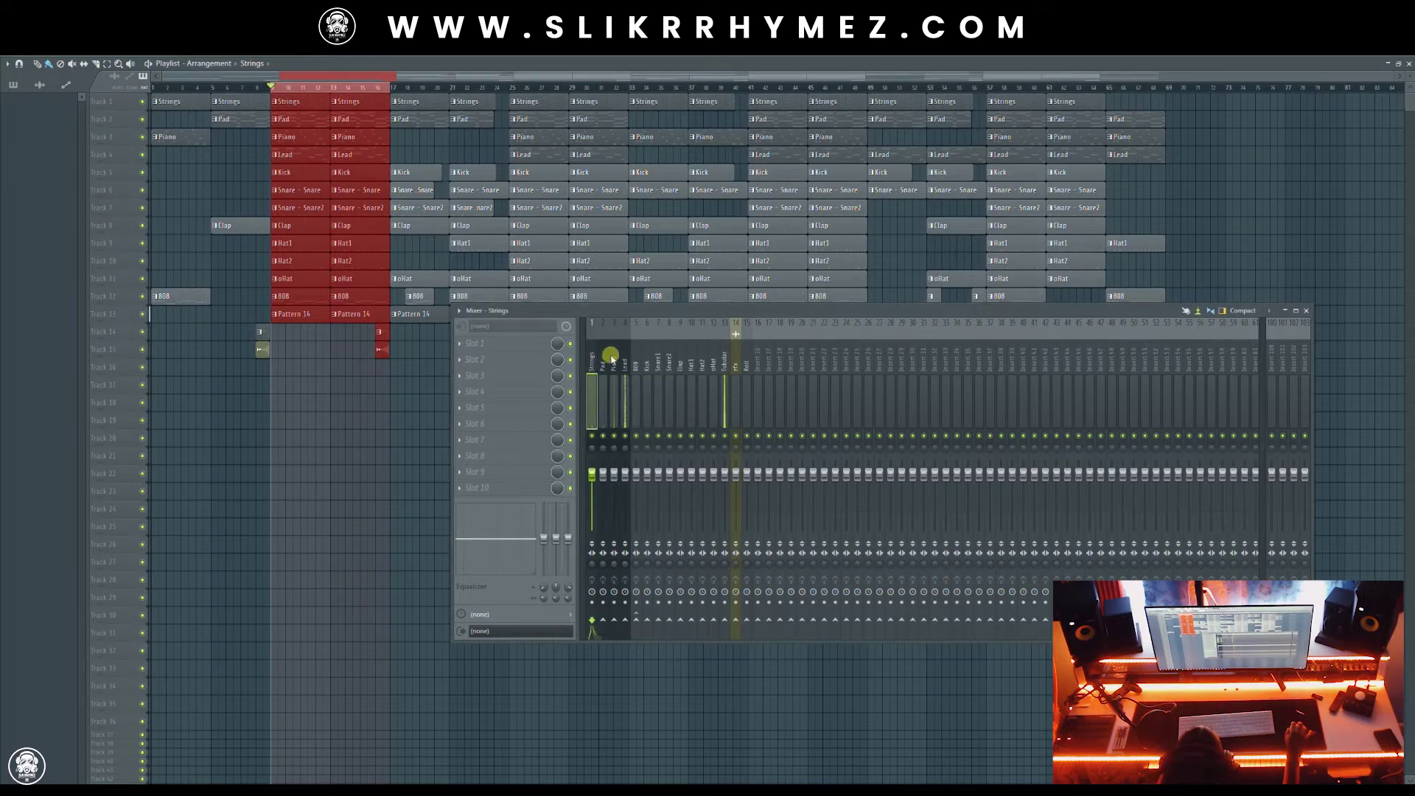
right_click(592, 436)
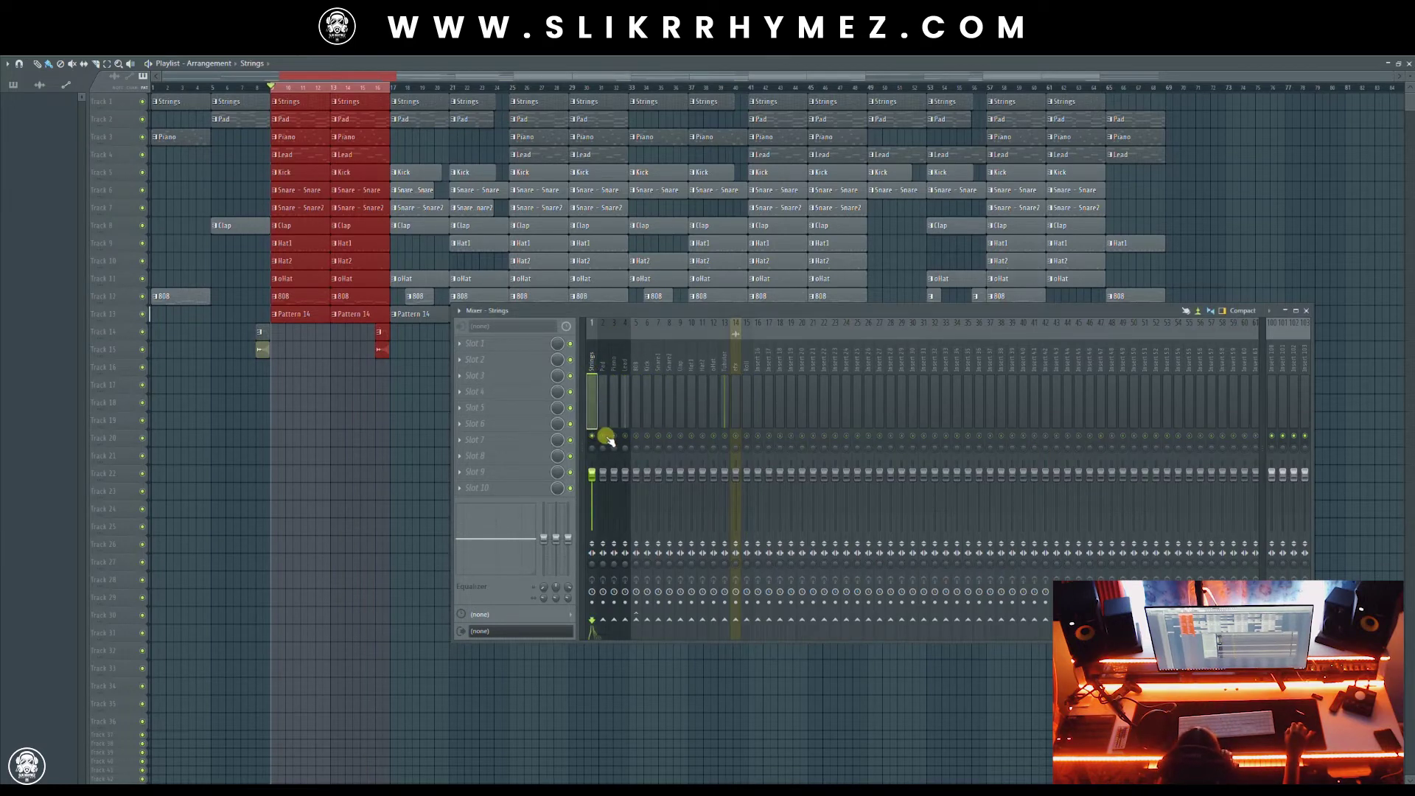
key(space)
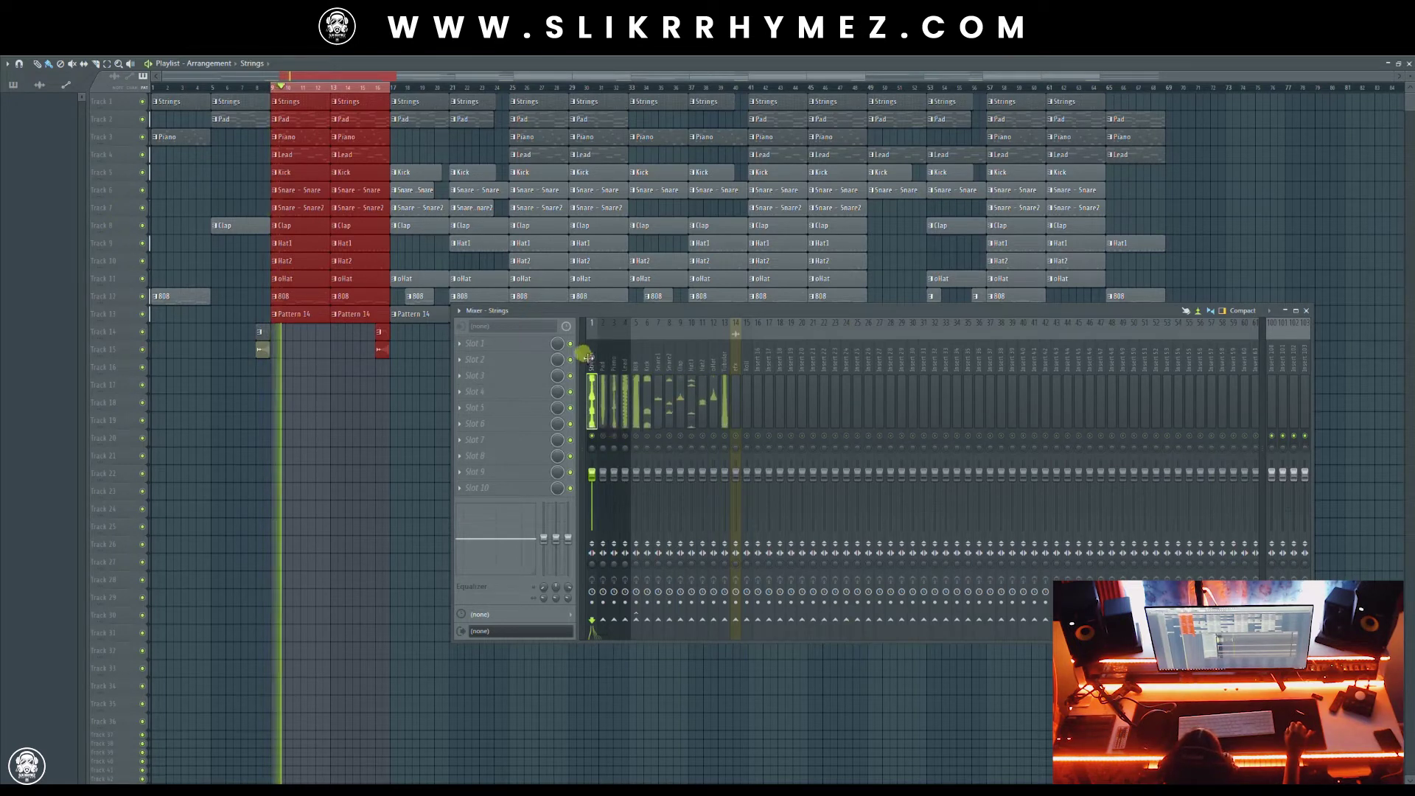
Load Fruity Parametric EQ 2 into the first effect slot of the Strings track, stop playback, and move the EQ window down
click(528, 343)
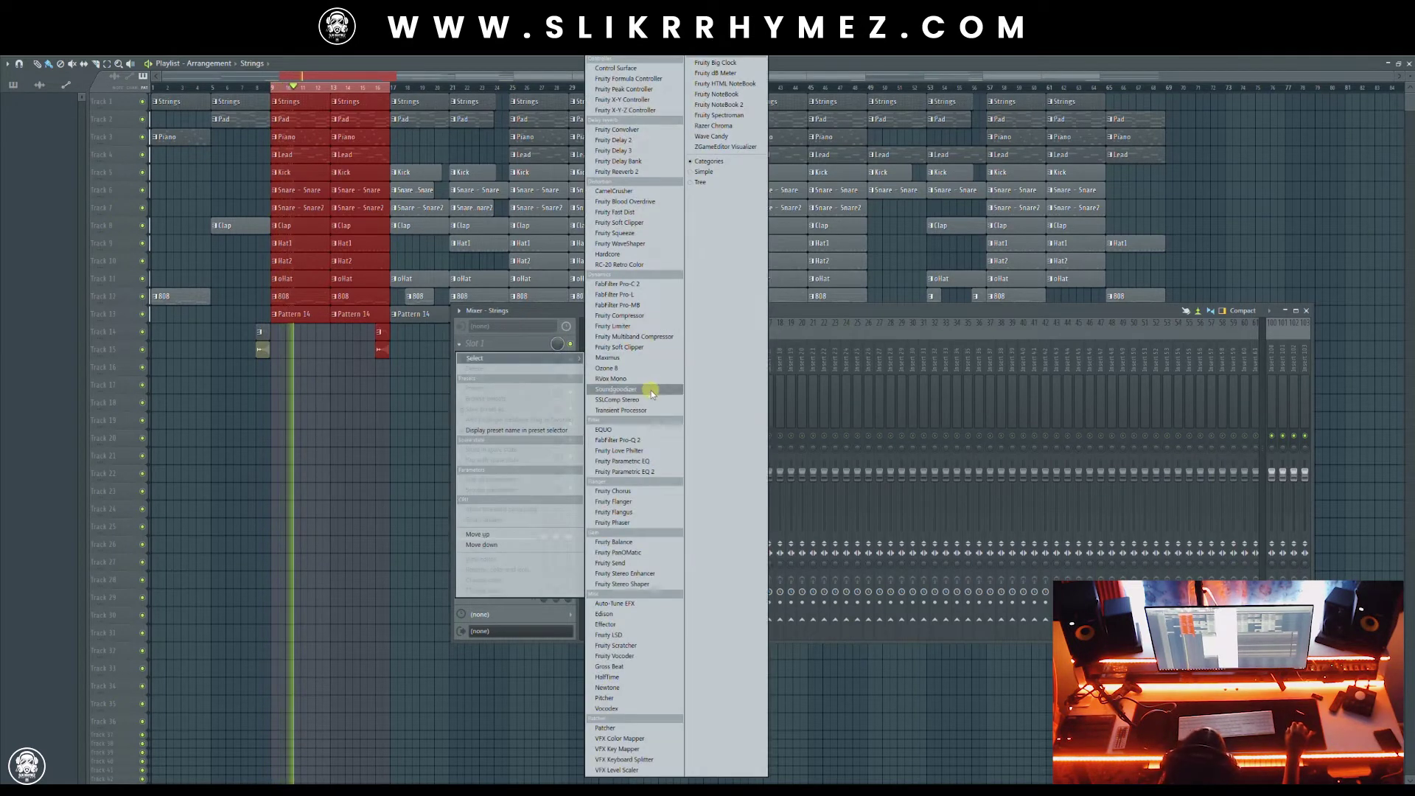
click(632, 471)
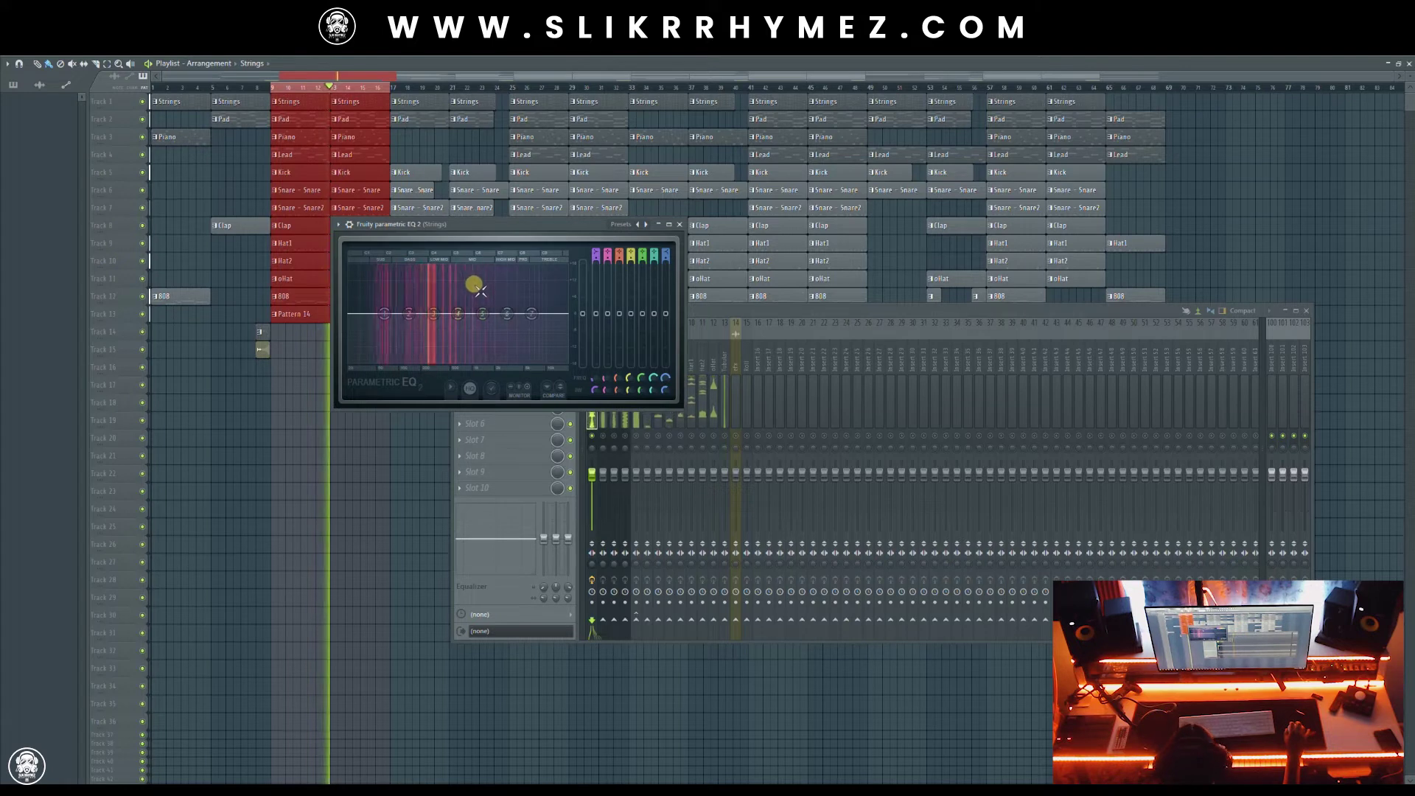
key(space)
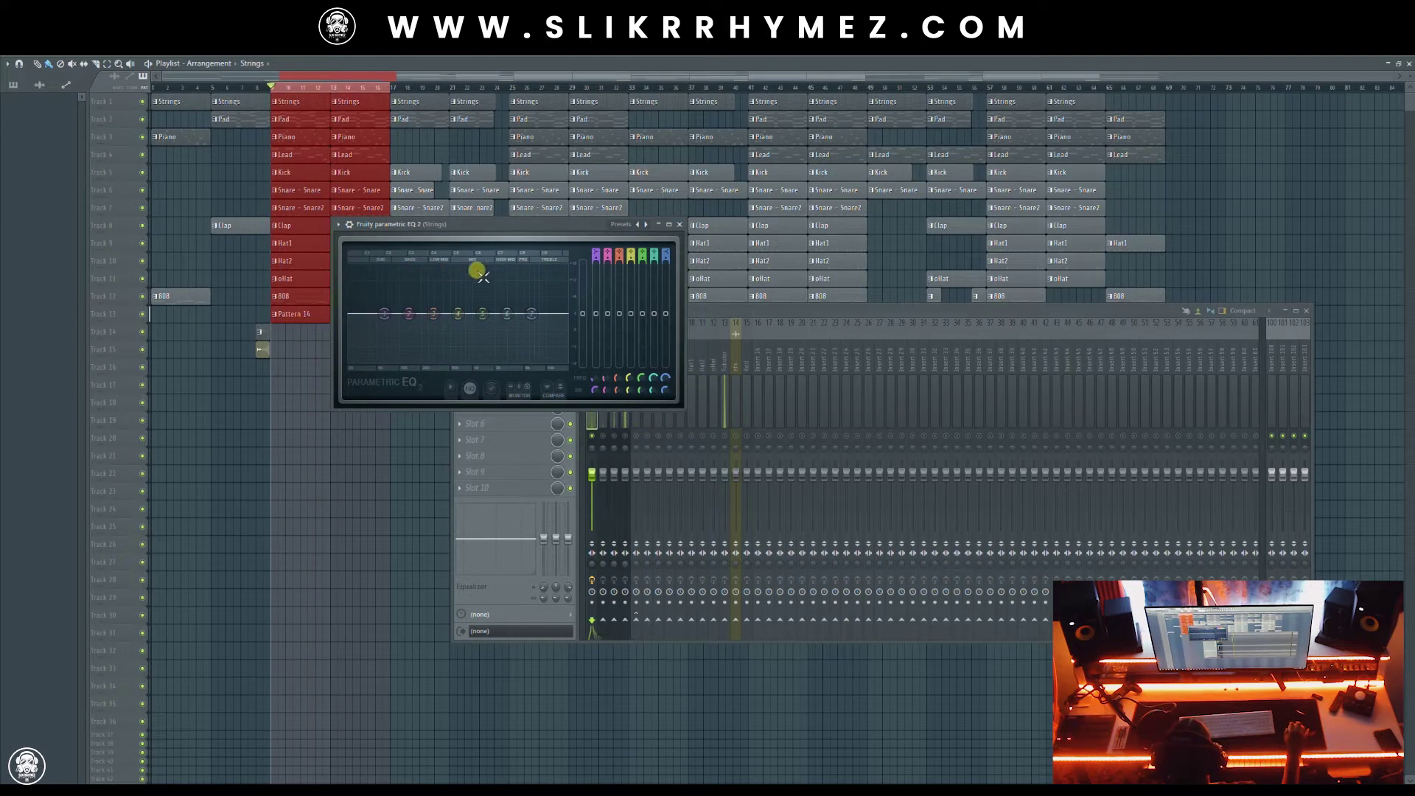
drag(496, 224, 500, 360)
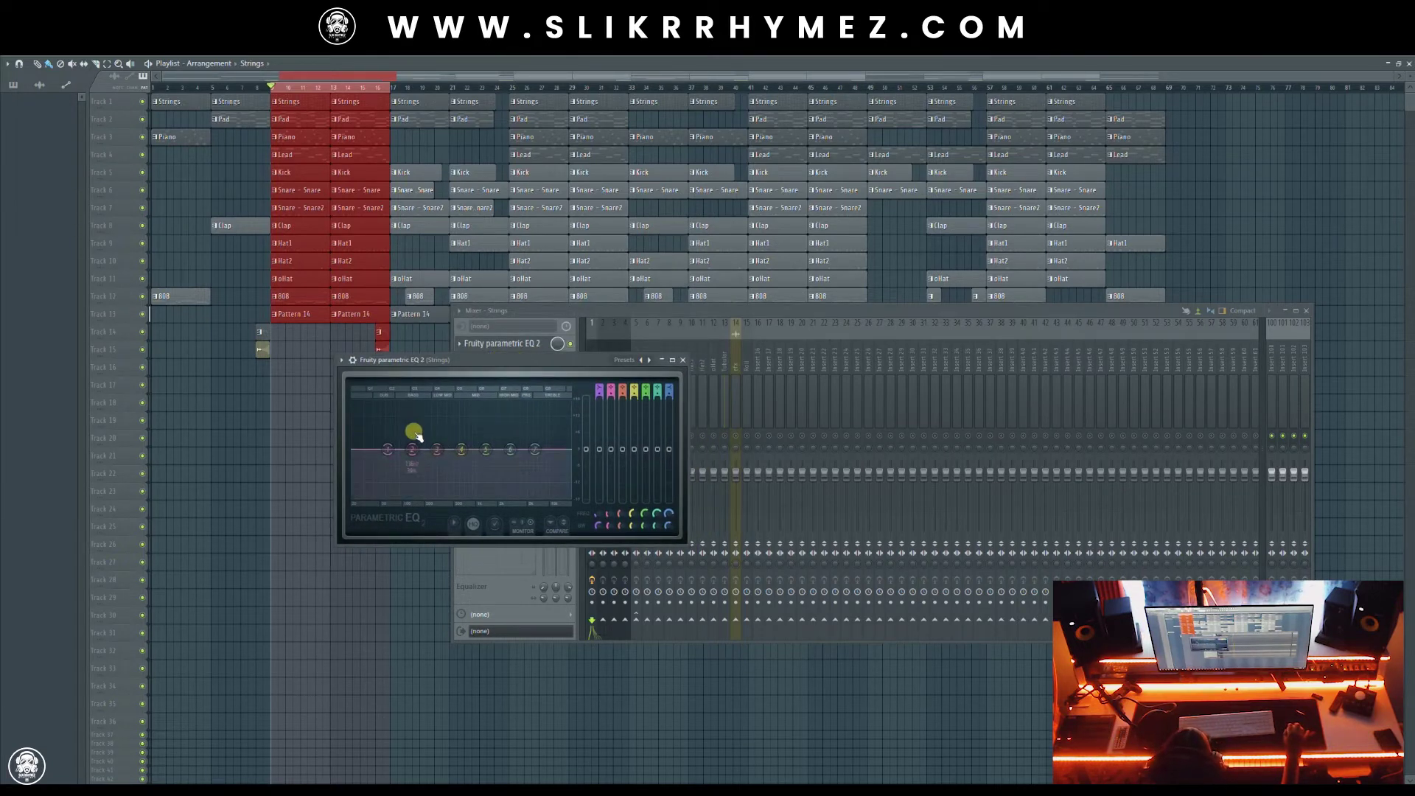
Play the selected section to examine the Strings track's frequency spectrum in the EQ, and move the EQ window over the mixer
key(space)
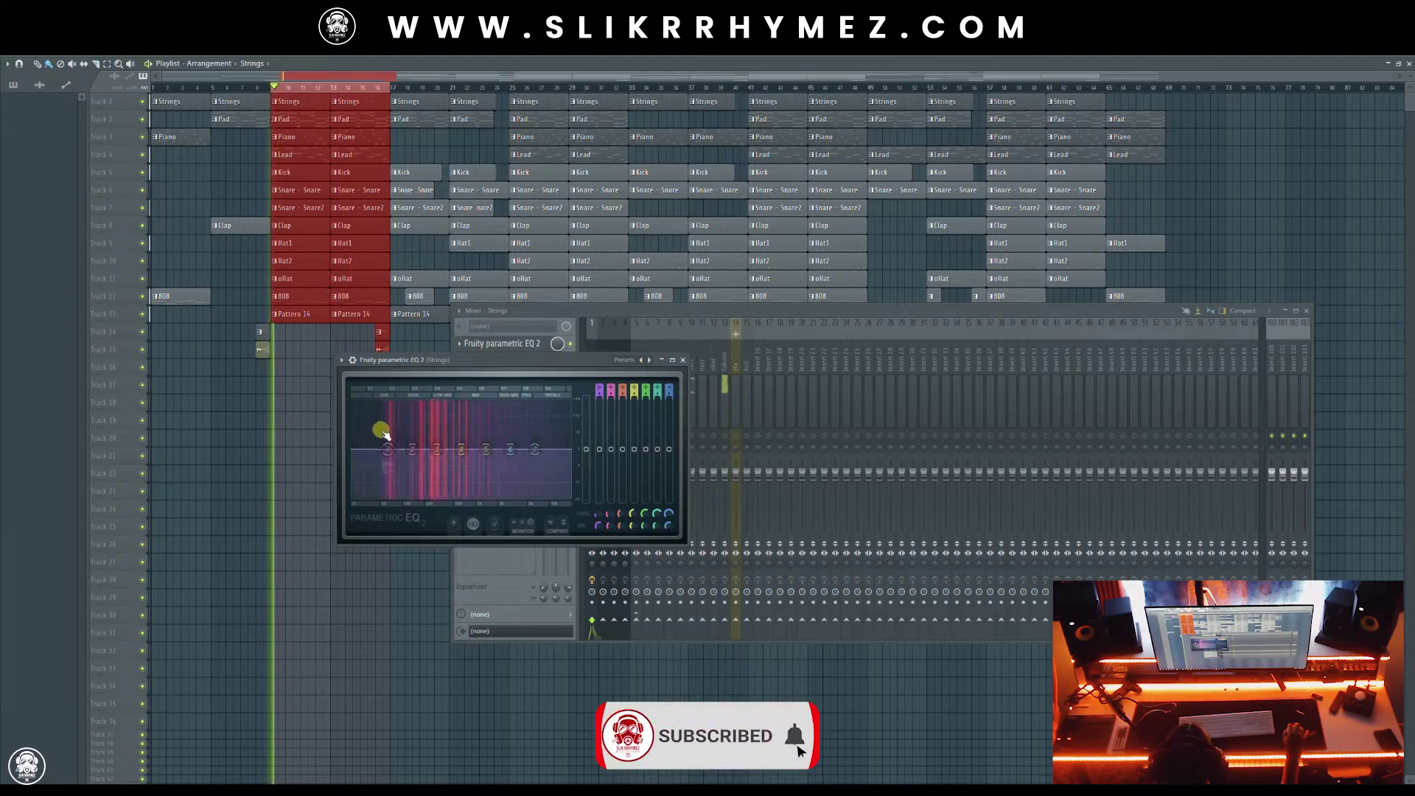
drag(374, 451, 557, 517)
key(space)
drag(465, 366, 557, 289)
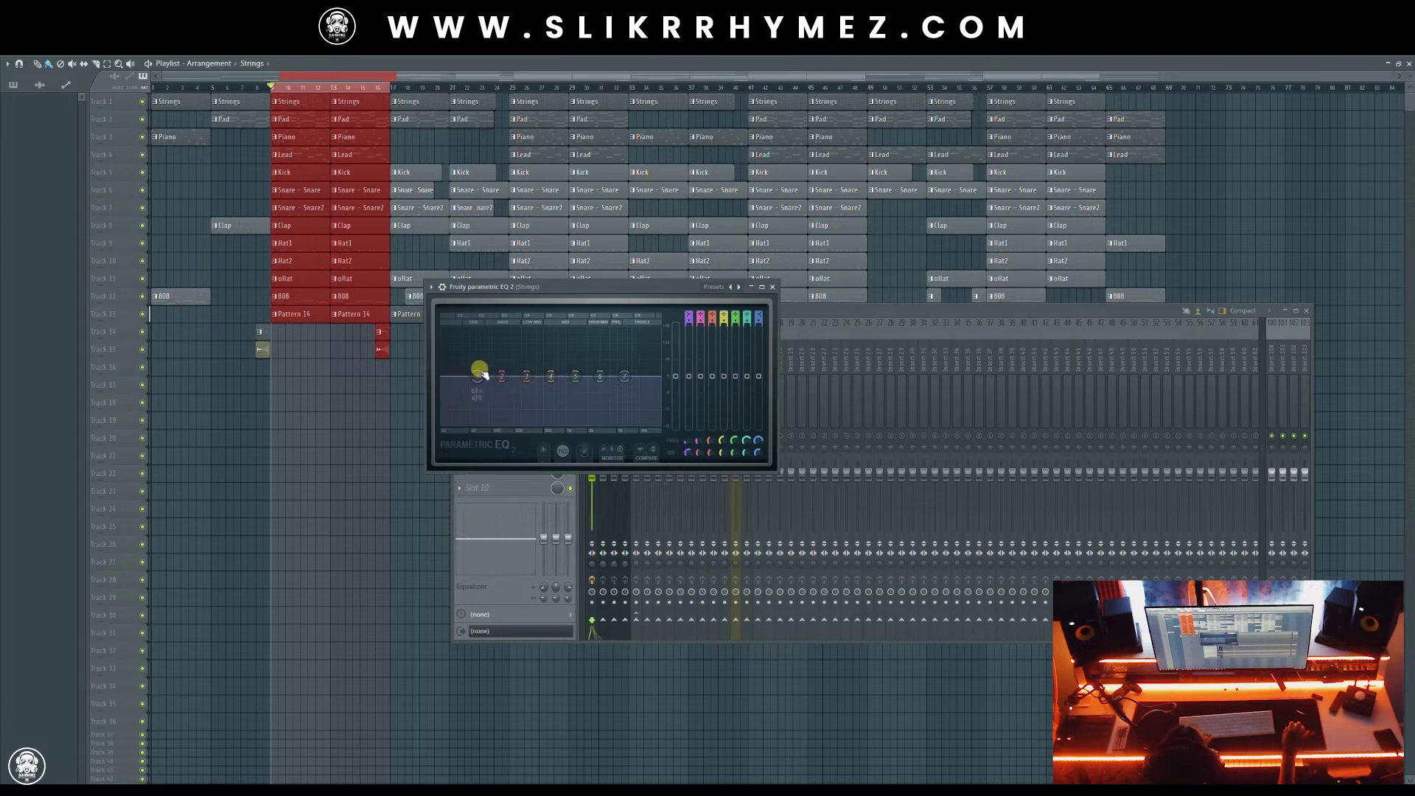
key(space)
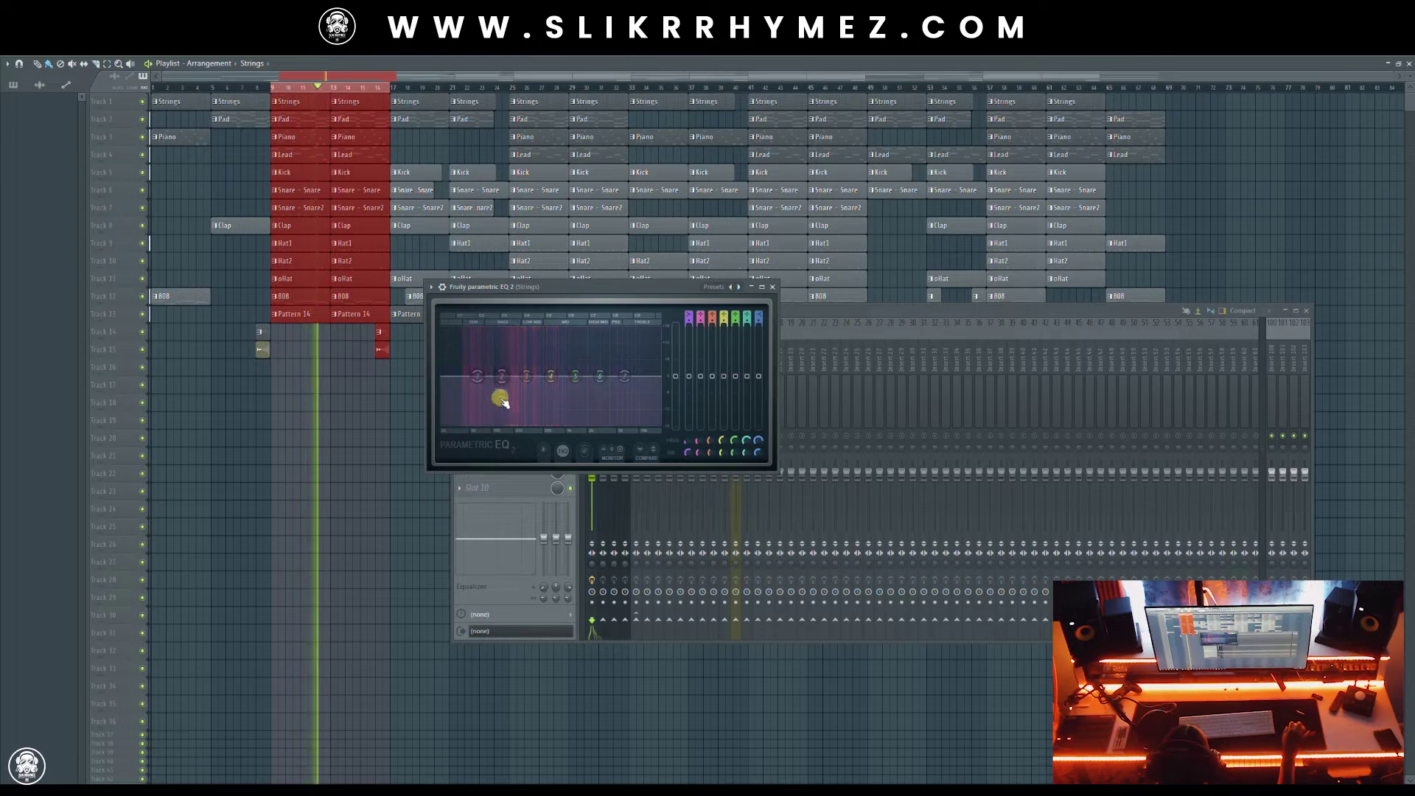
key(space)
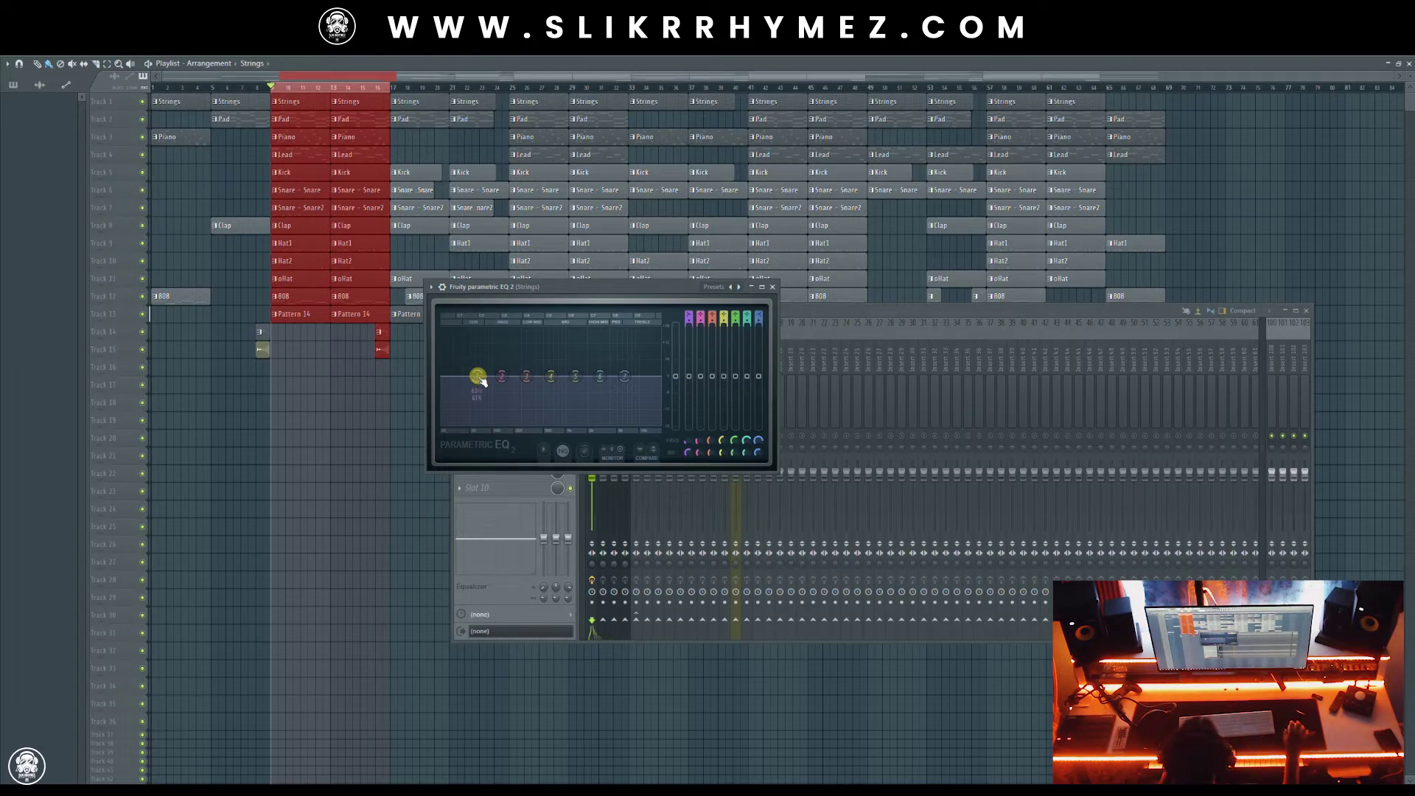
Set band 1 of the Strings EQ to Steep 8 and lower it fully to cut the low end
right_click(478, 376)
mouse_move(493, 418)
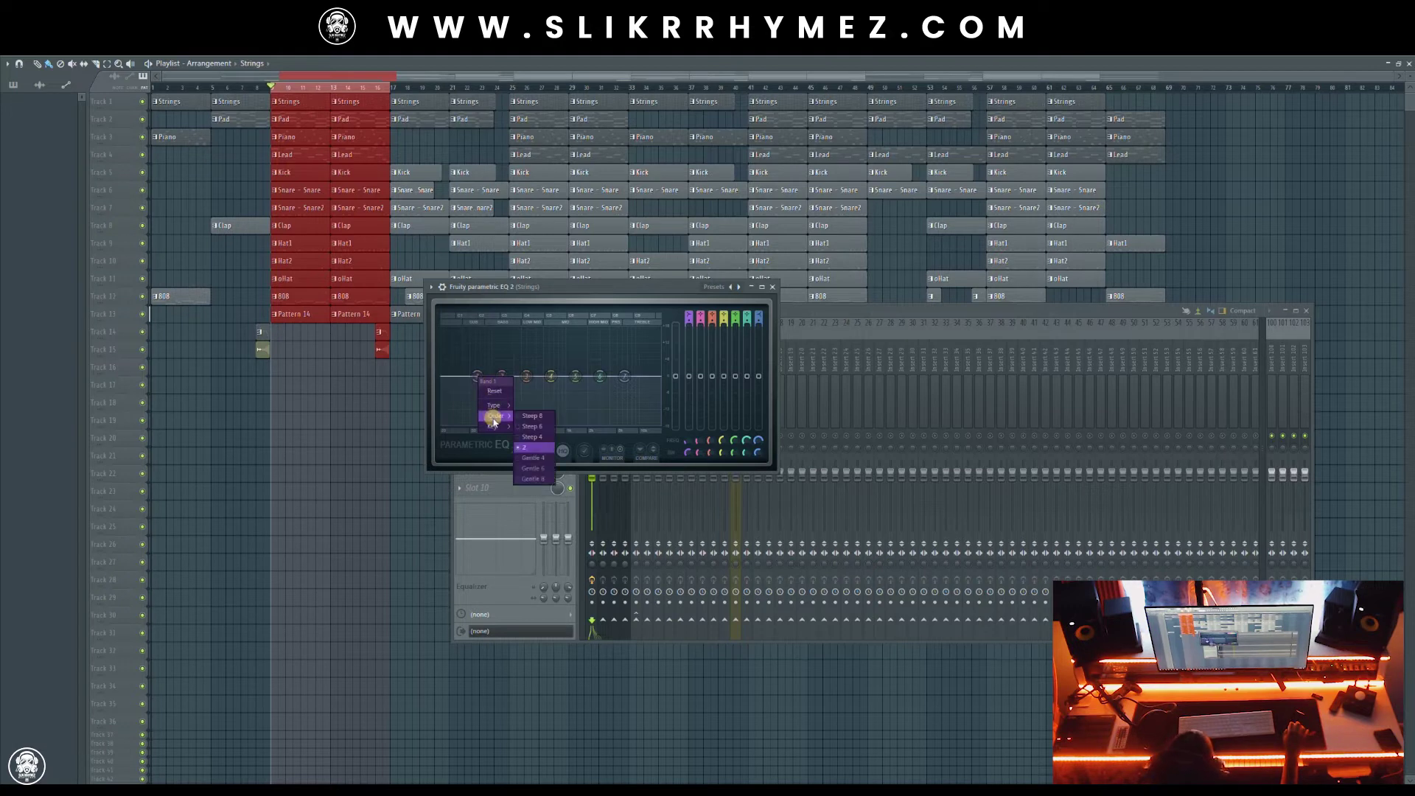
click(518, 417)
drag(478, 376, 485, 422)
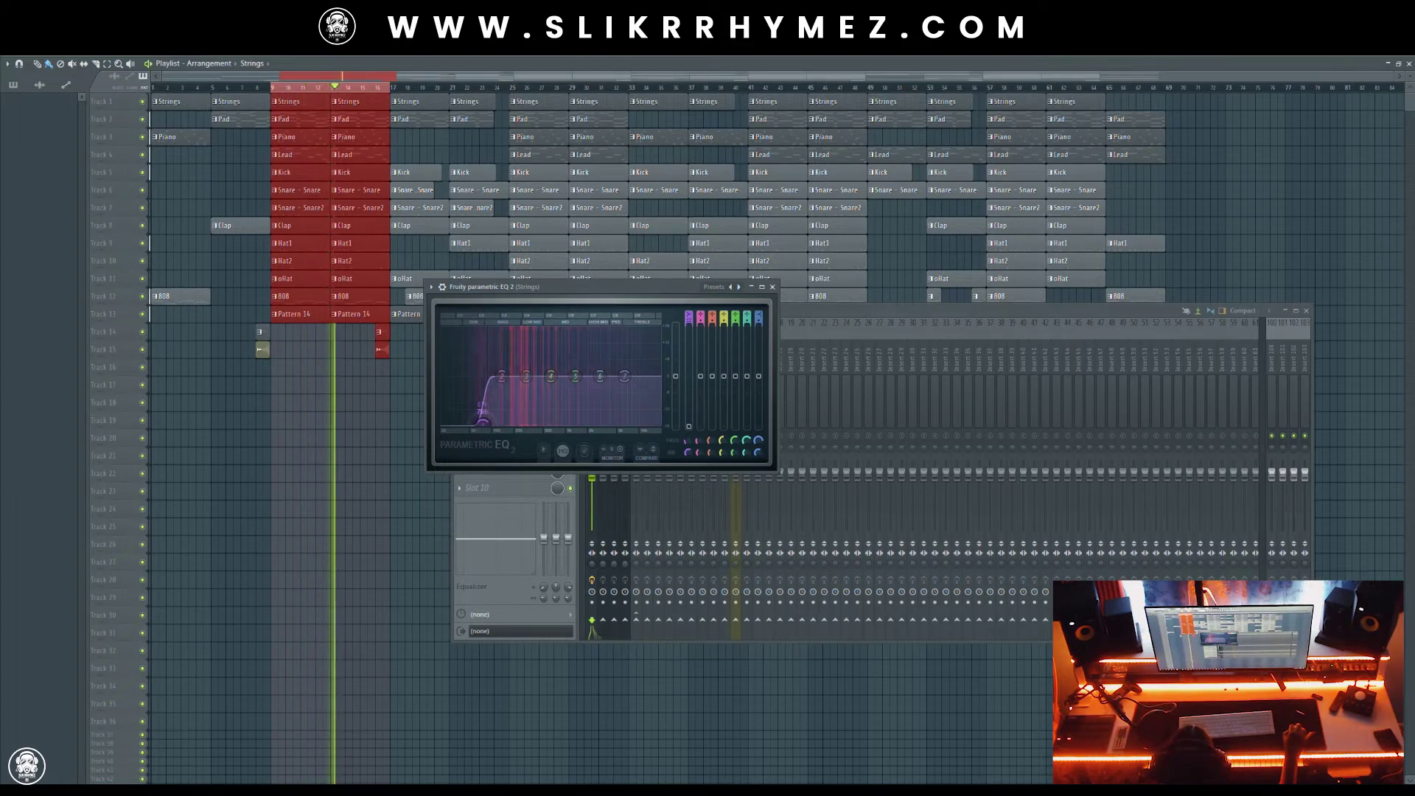
key(space)
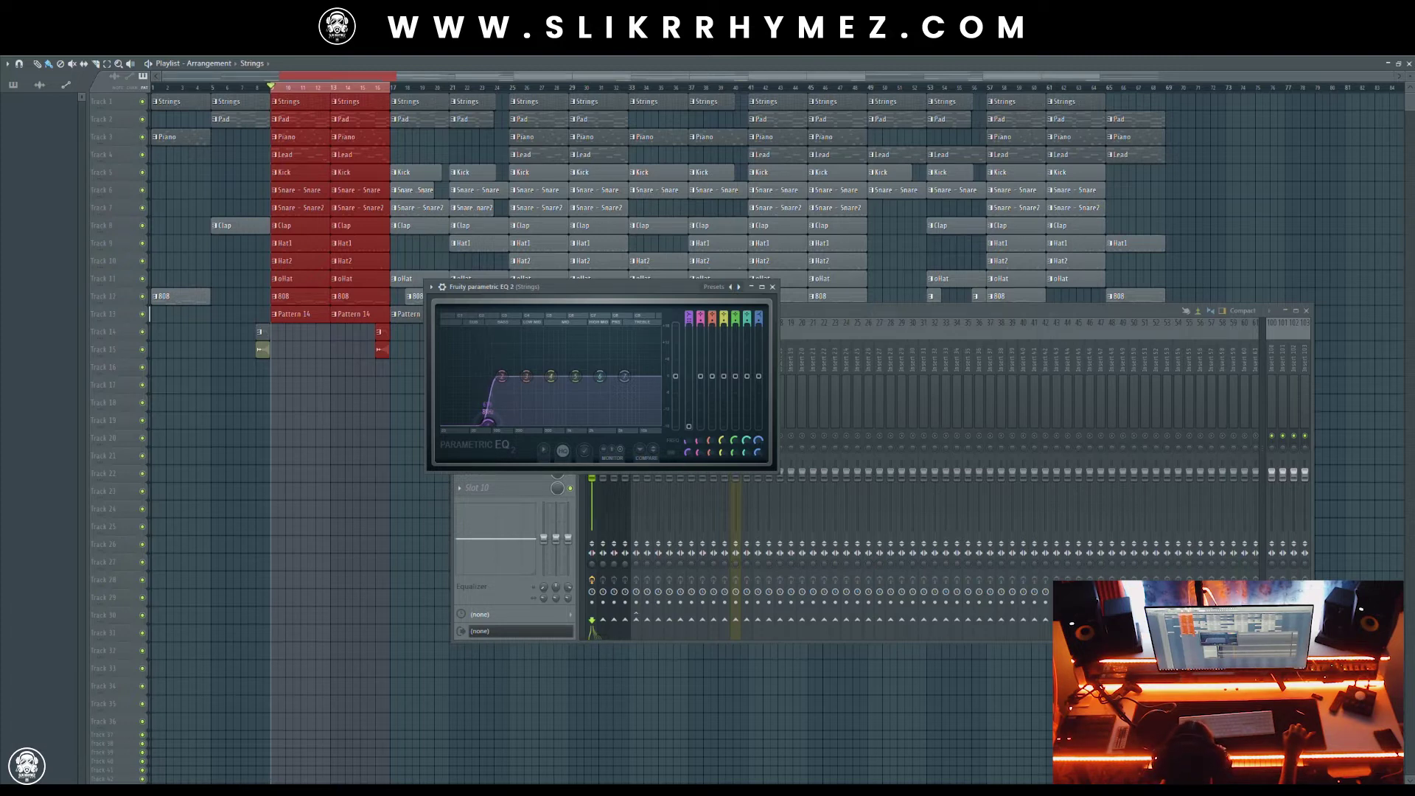
Lower band 7 of the Strings EQ partway to soften the highs, and play the section to check the result
key(space)
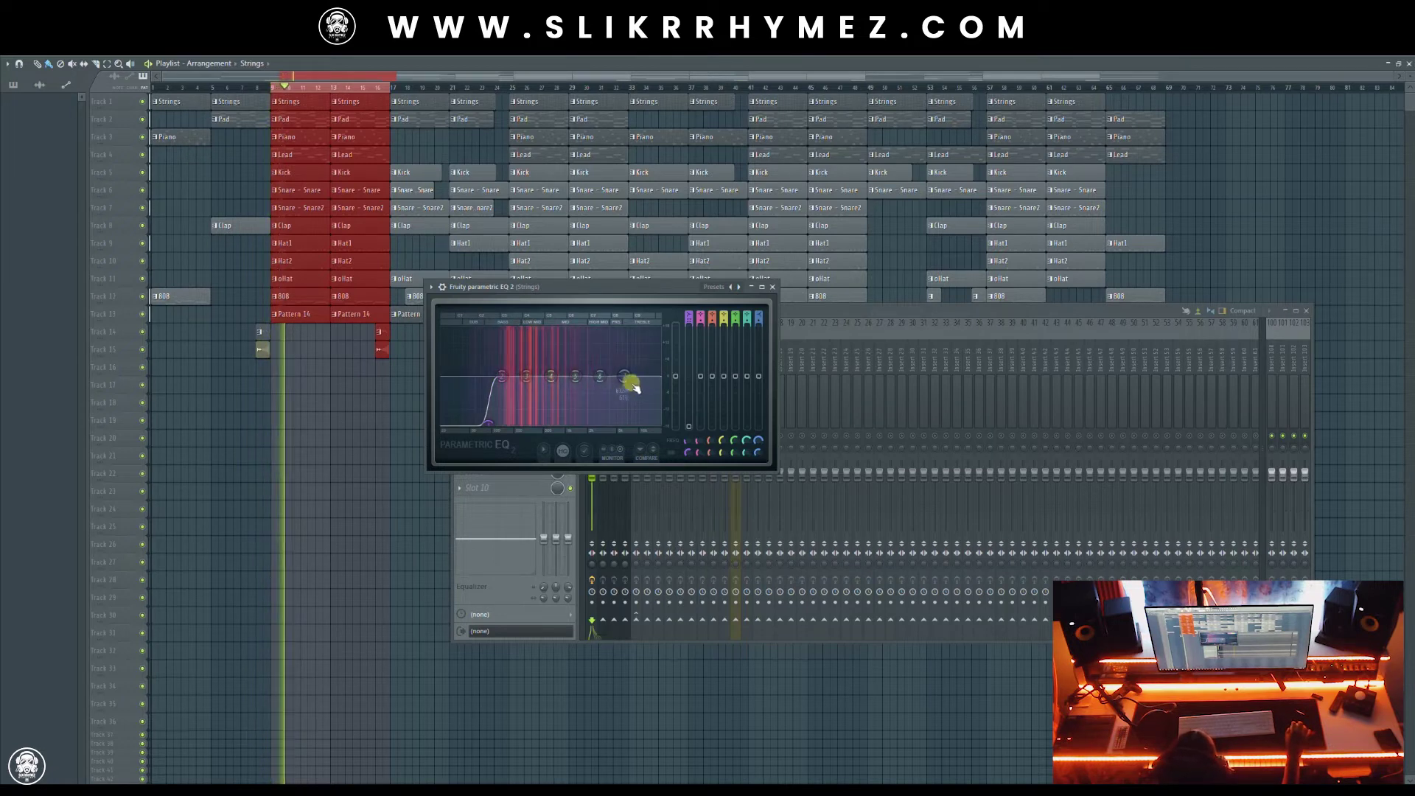
key(space)
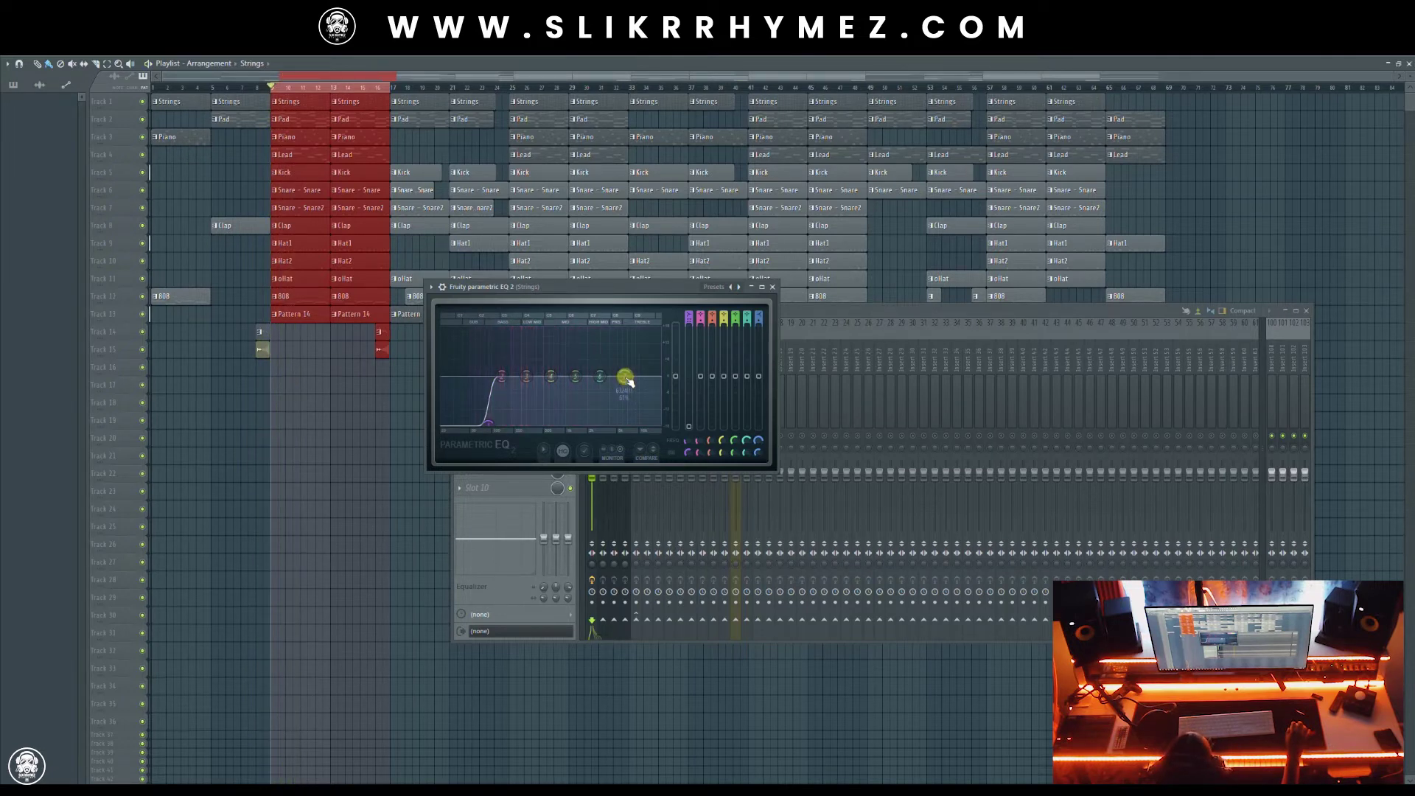
drag(624, 384, 662, 398)
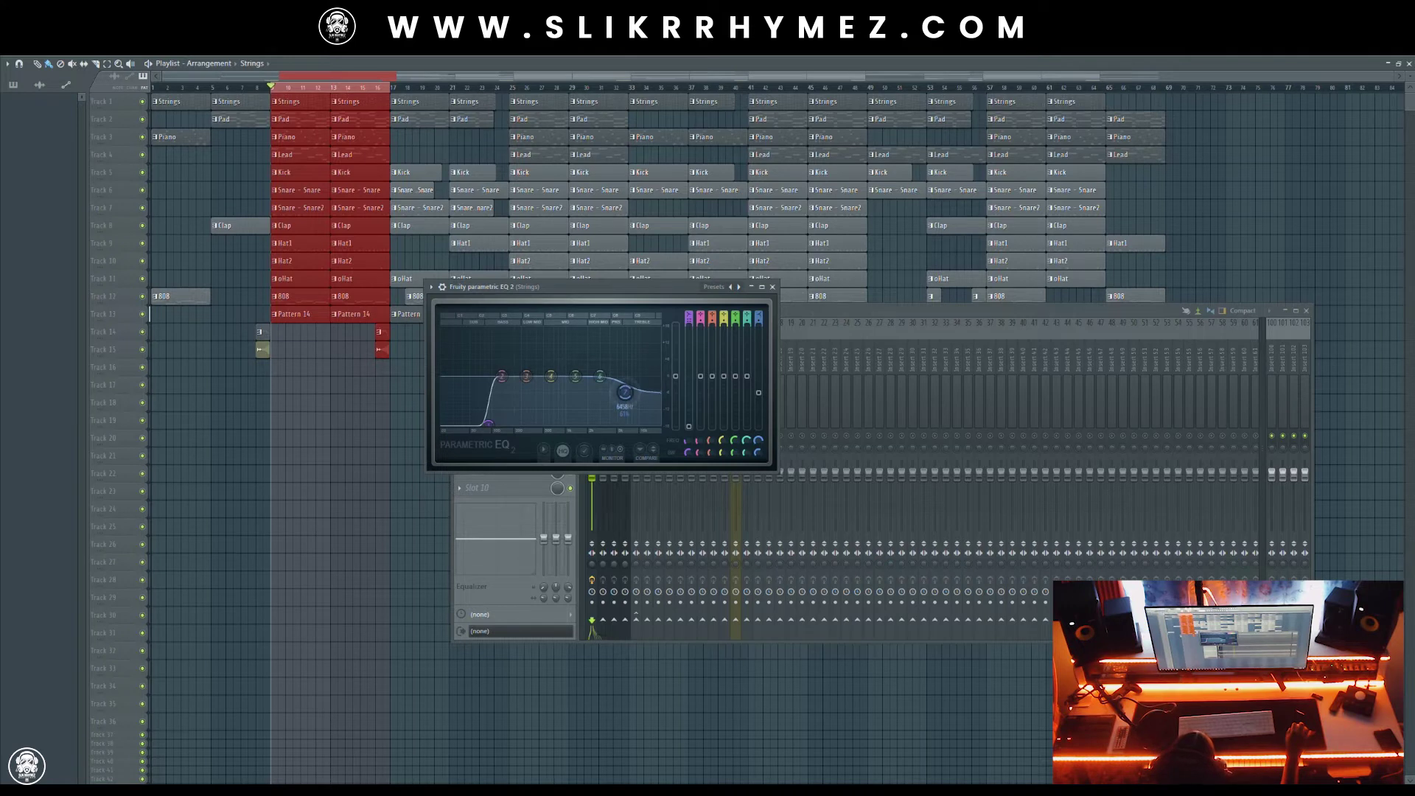
key(space)
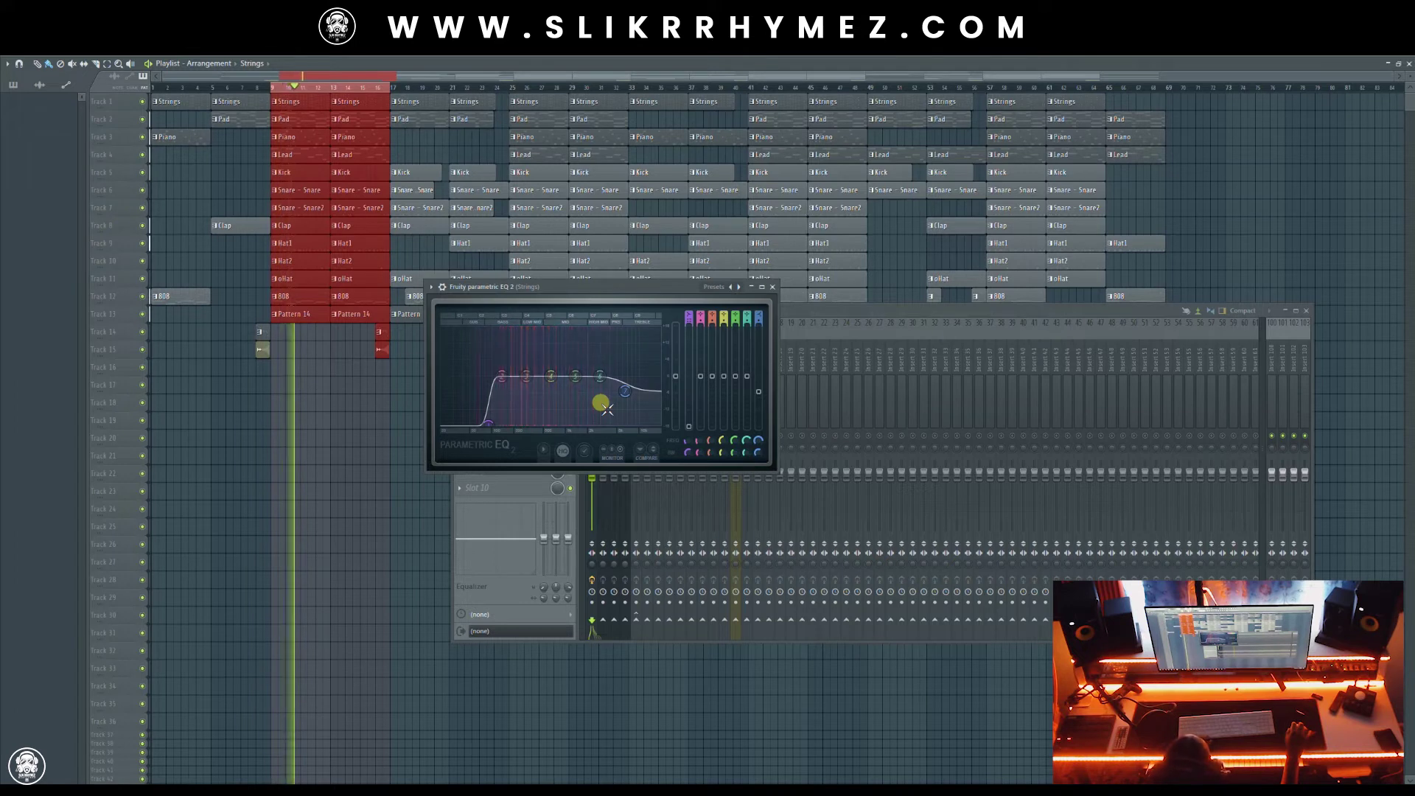
key(space)
Move the Strings EQ window clear of the first mixer tracks and unmute the Pad track
drag(587, 289, 584, 267)
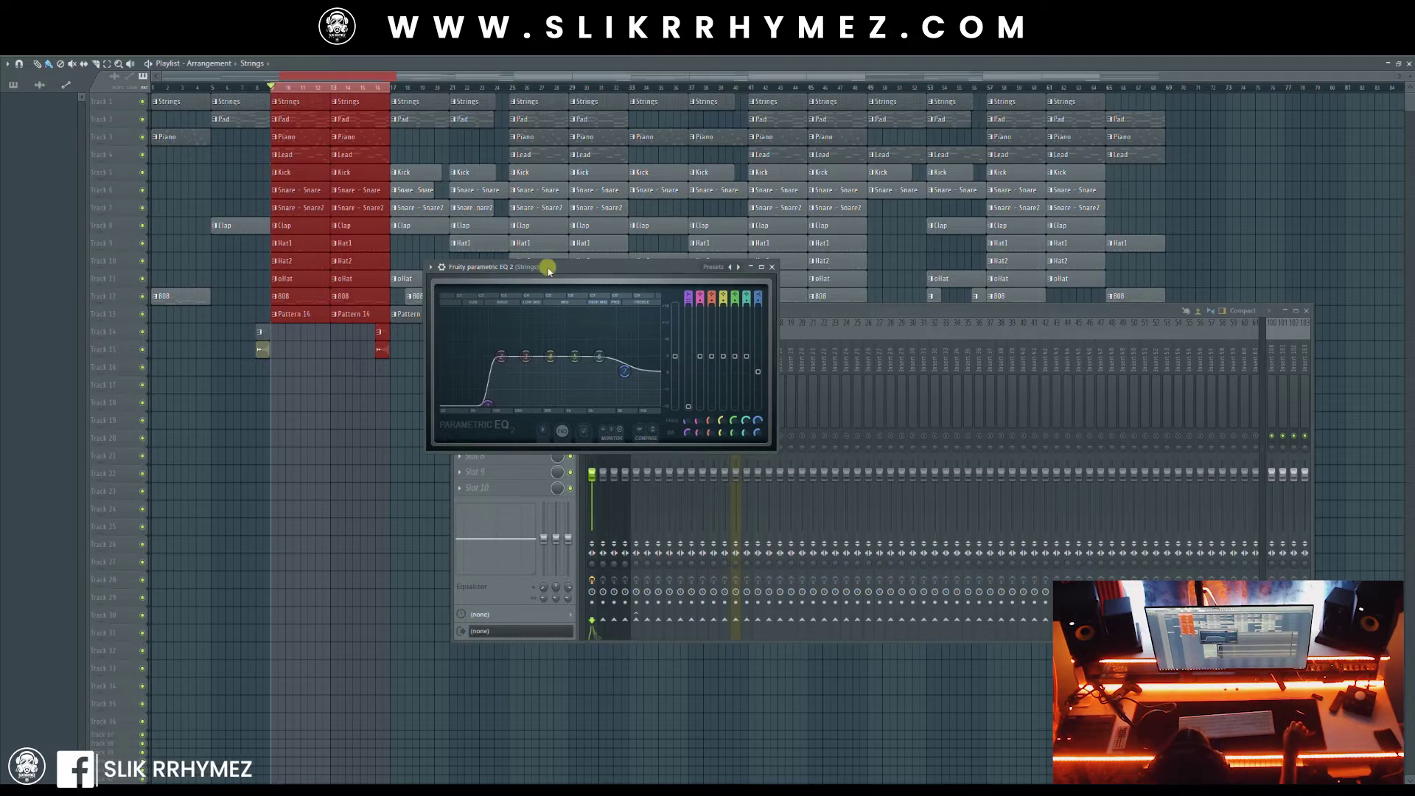
key(space)
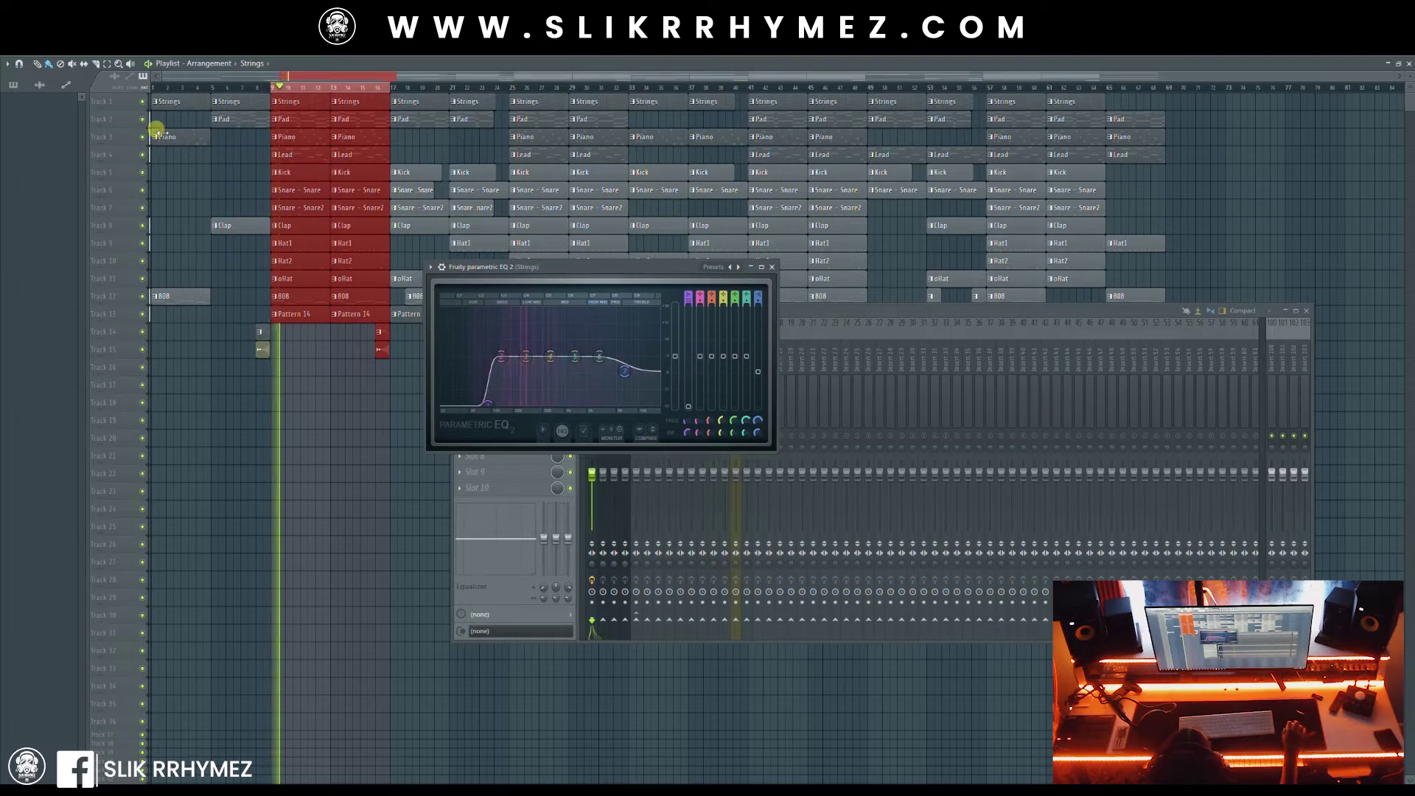
drag(568, 267, 853, 235)
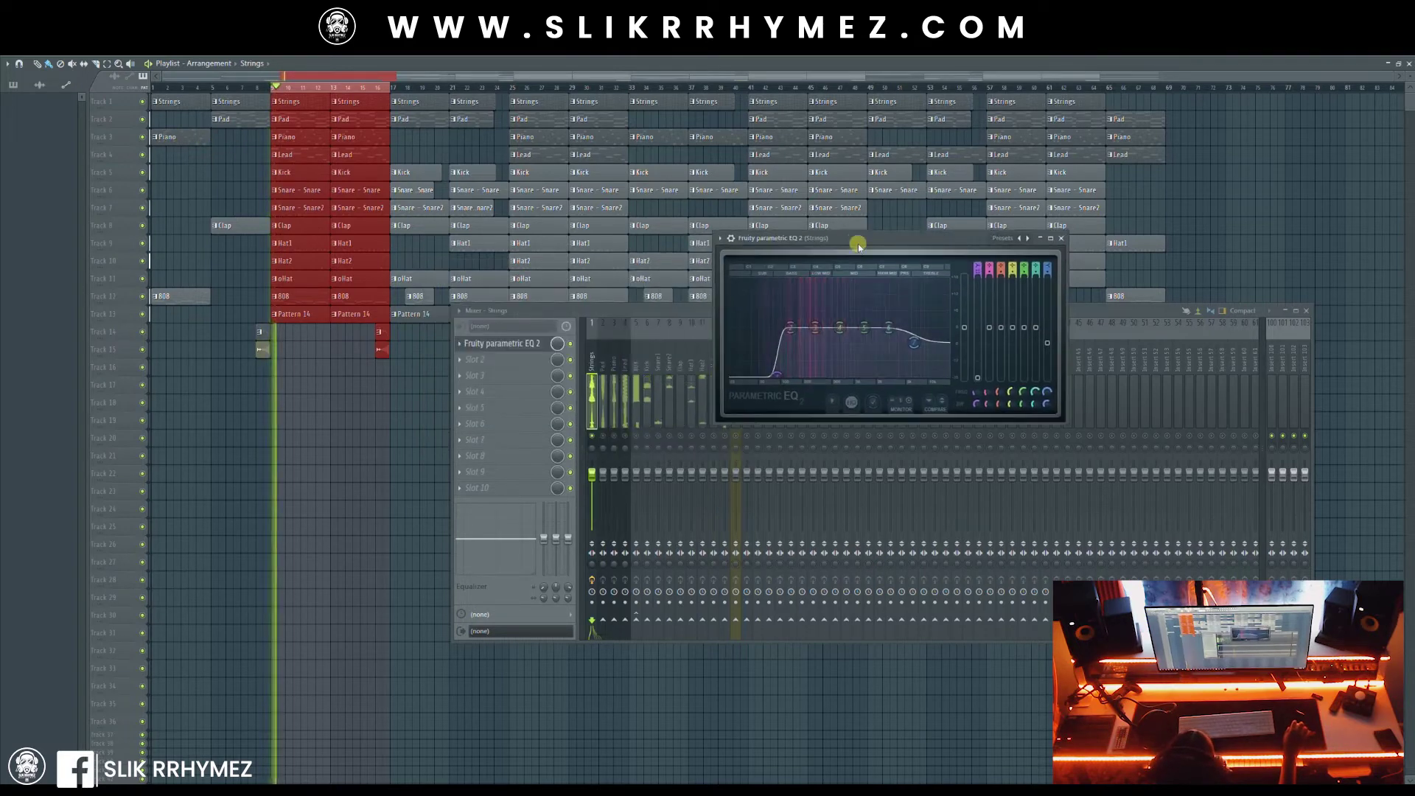
click(607, 440)
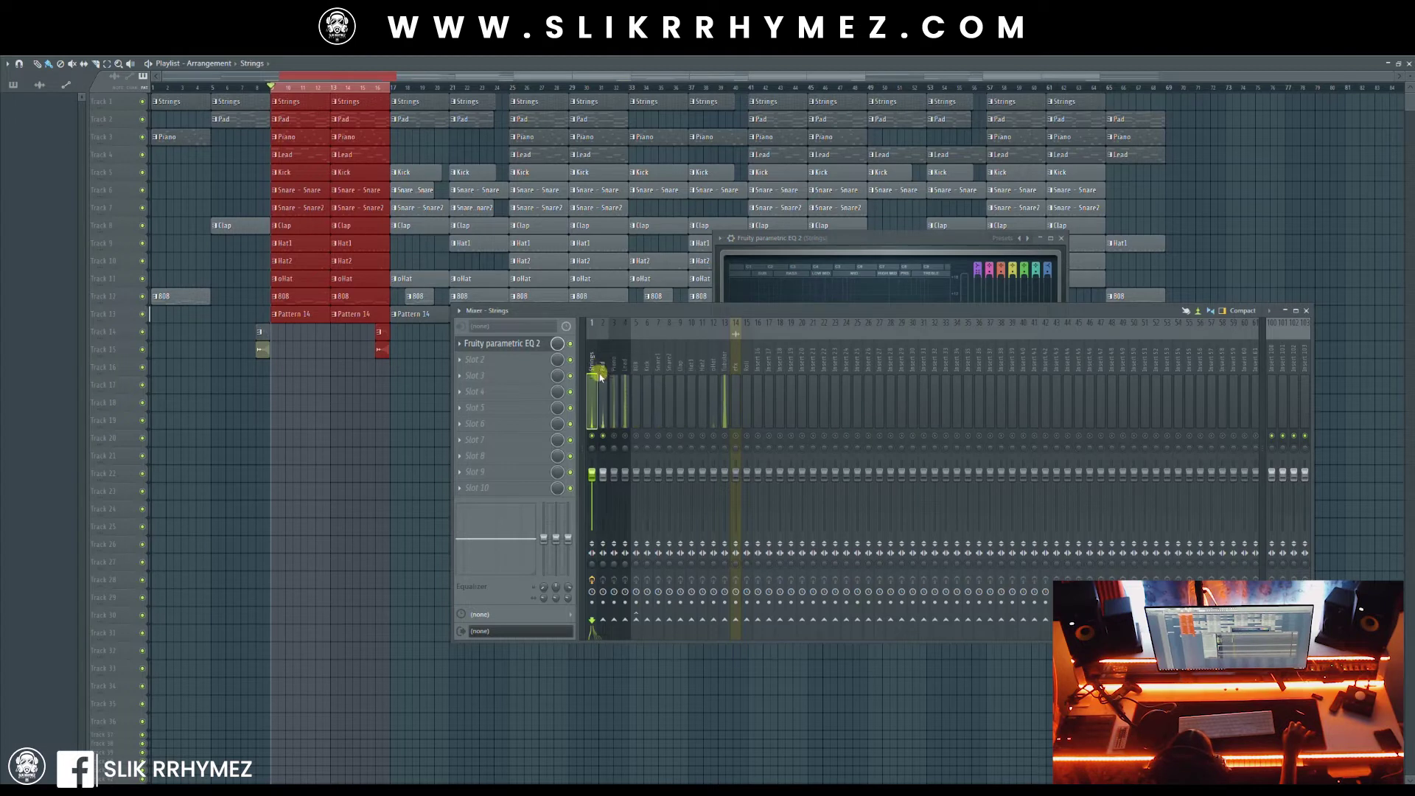
Play the section and load Fruity Parametric EQ 2 into the first effect slot of the Pad track
key(space)
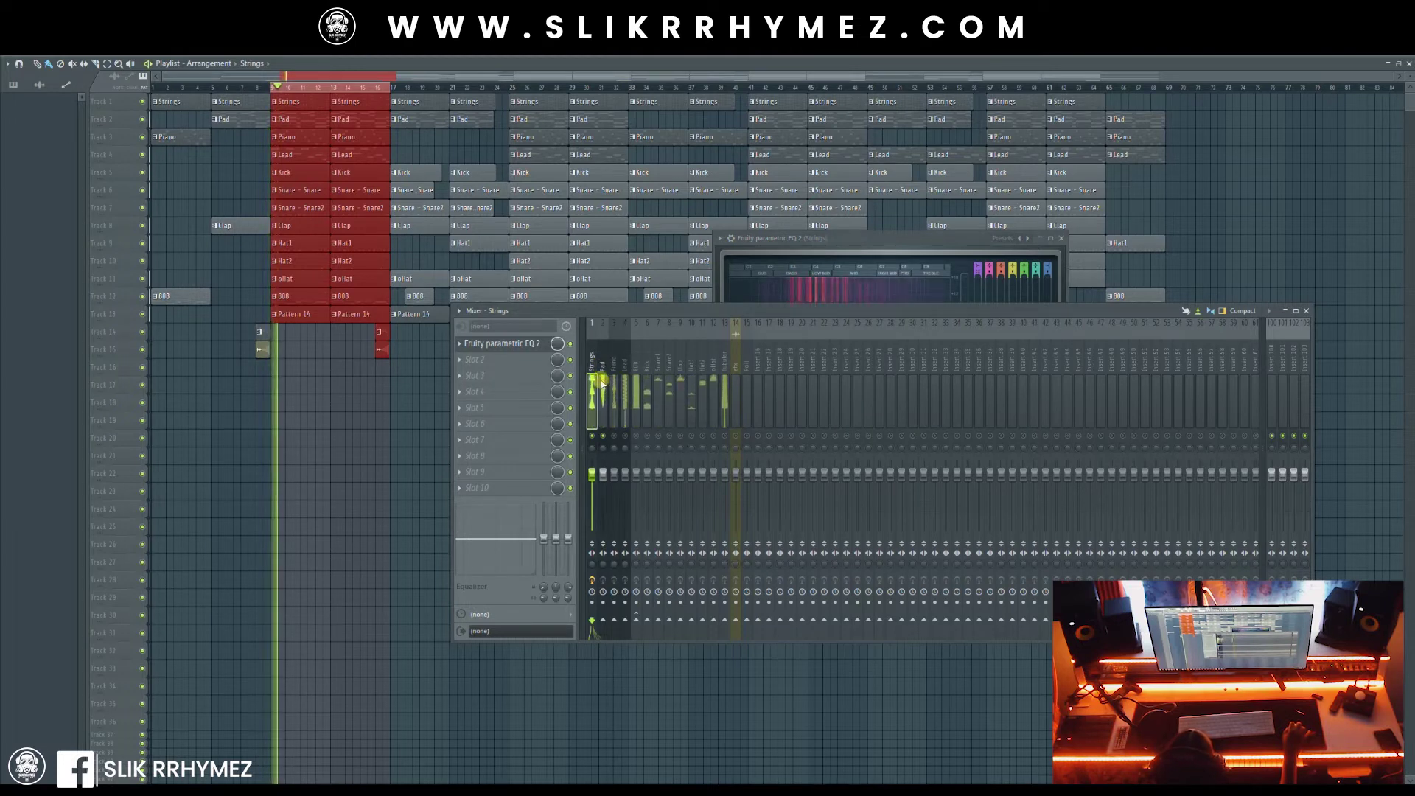
click(605, 409)
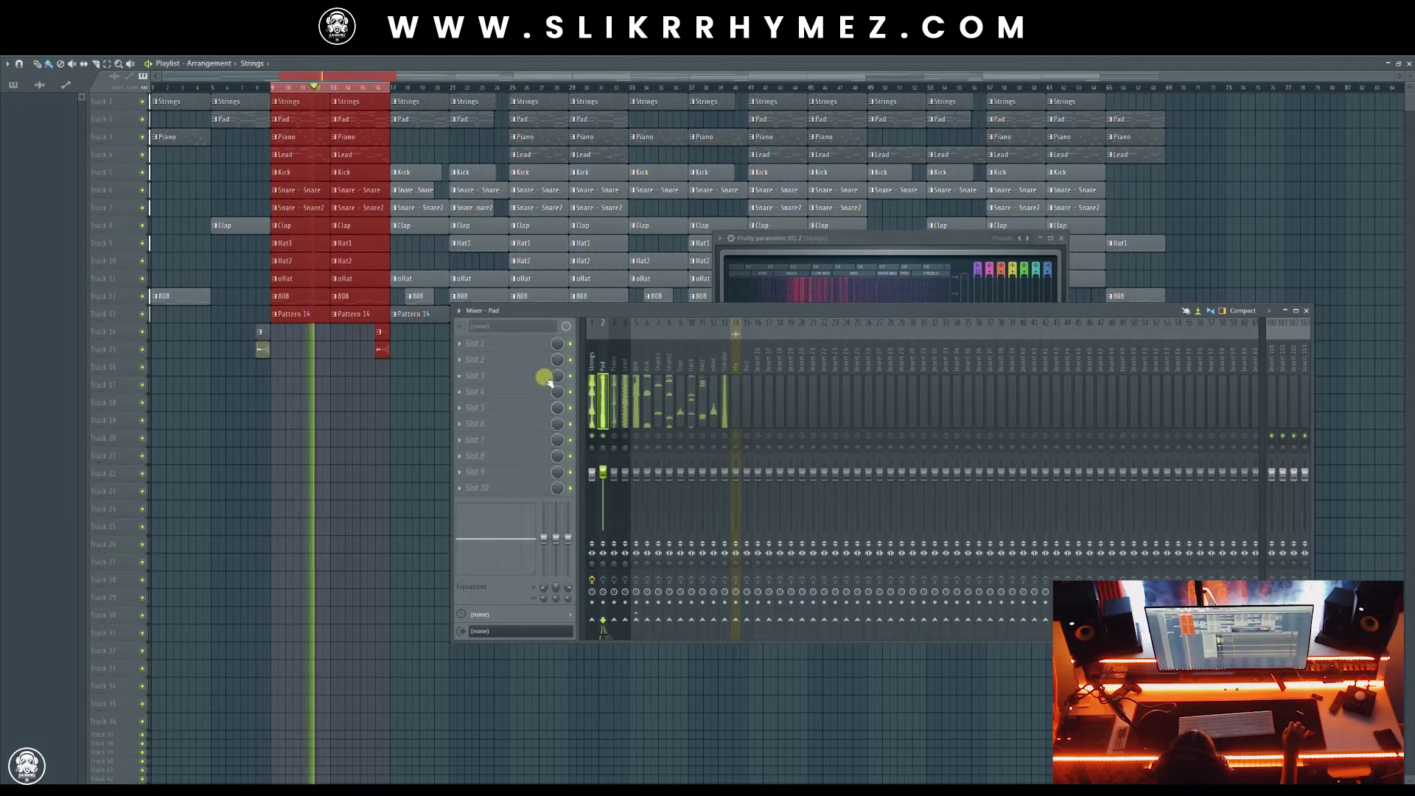
click(489, 344)
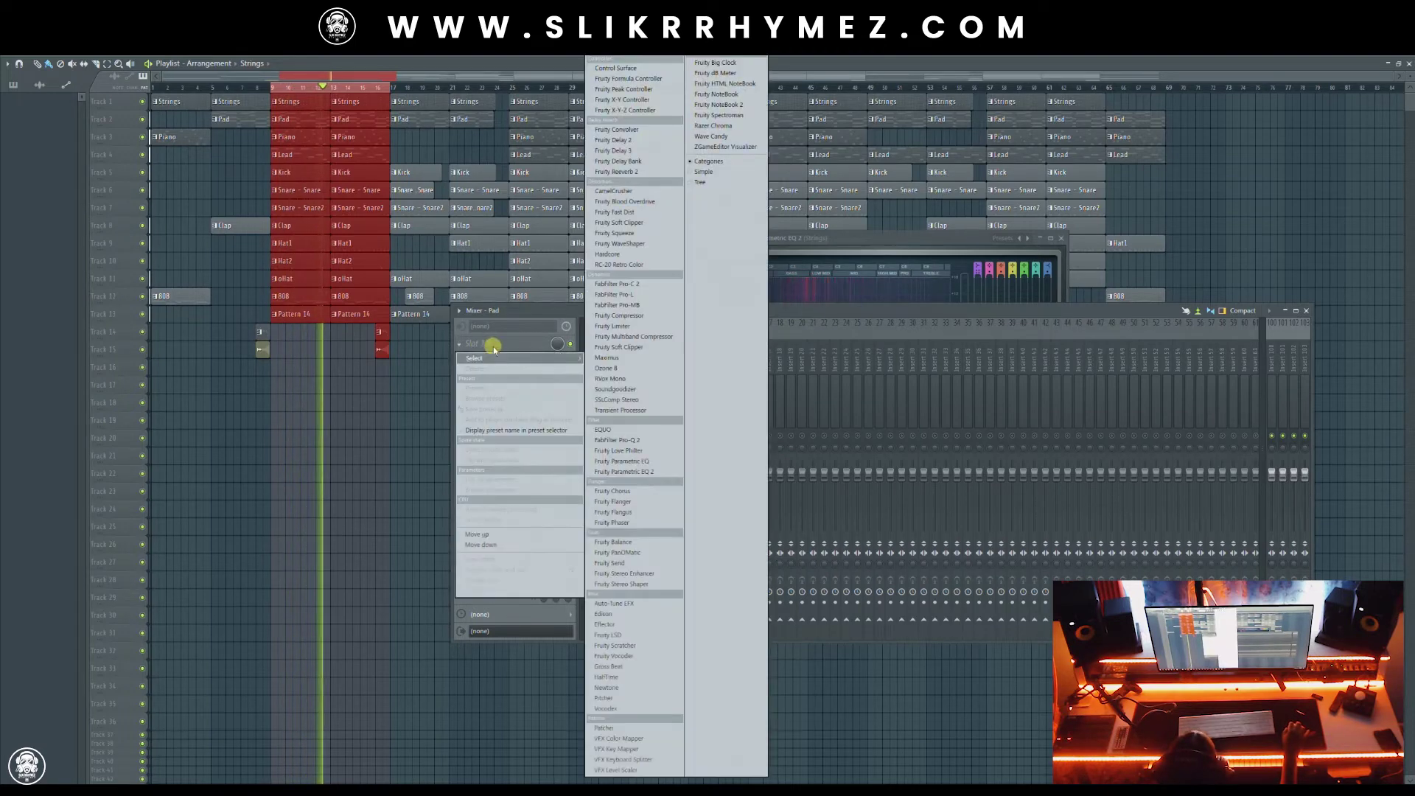
click(612, 470)
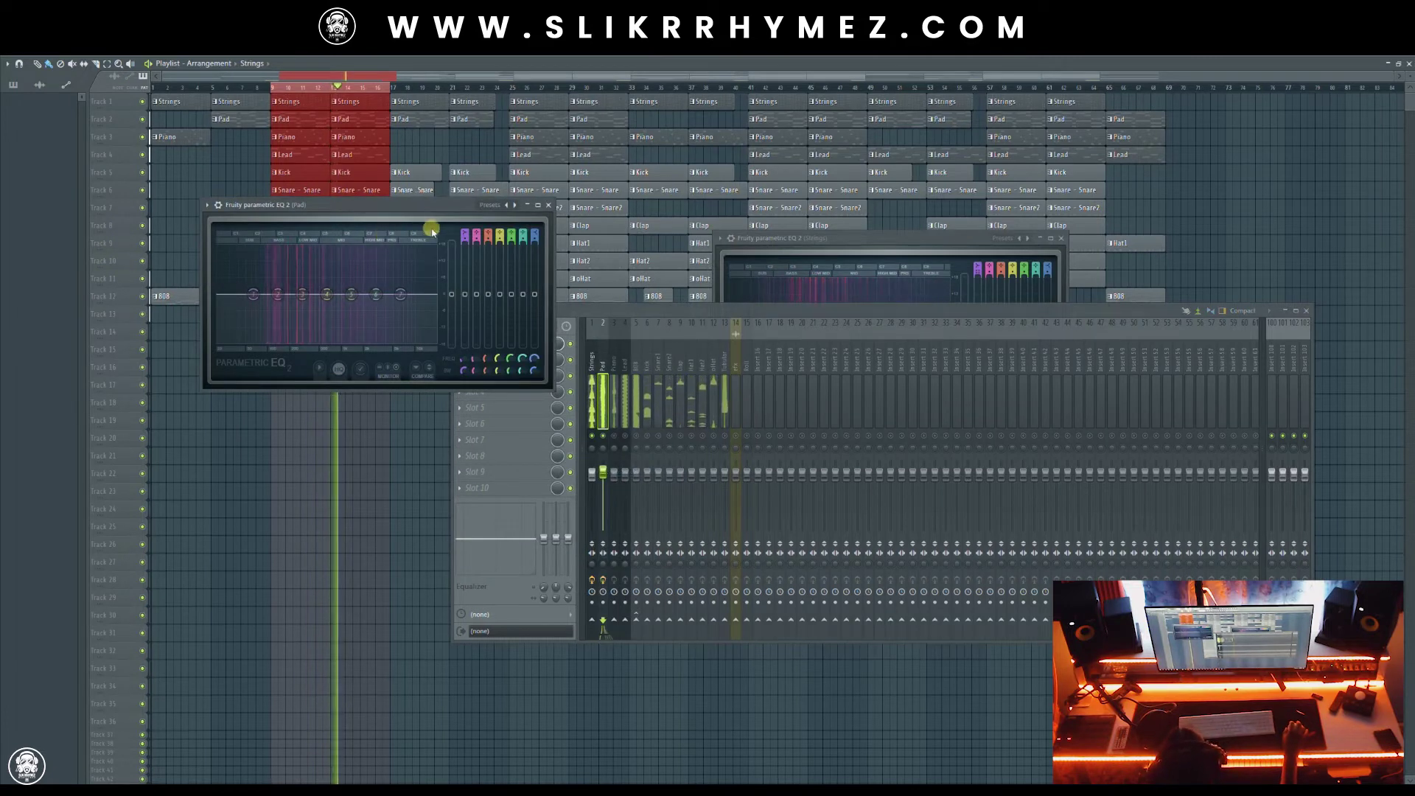
Shape the Pad EQ with an adjusted low-cut preset, a high cut on band 7 and a slight band 2 boost, and close its window
click(510, 206)
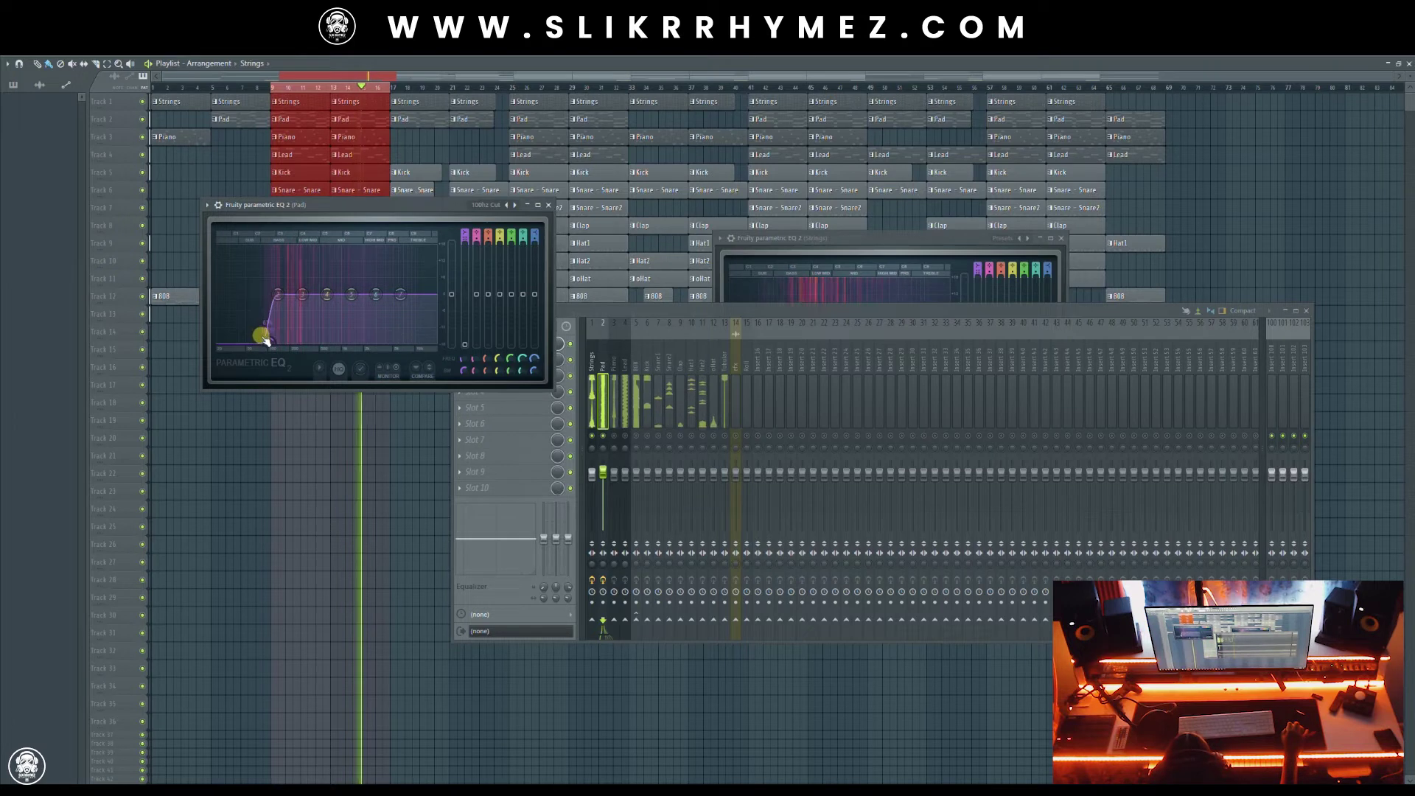
drag(245, 338, 260, 338)
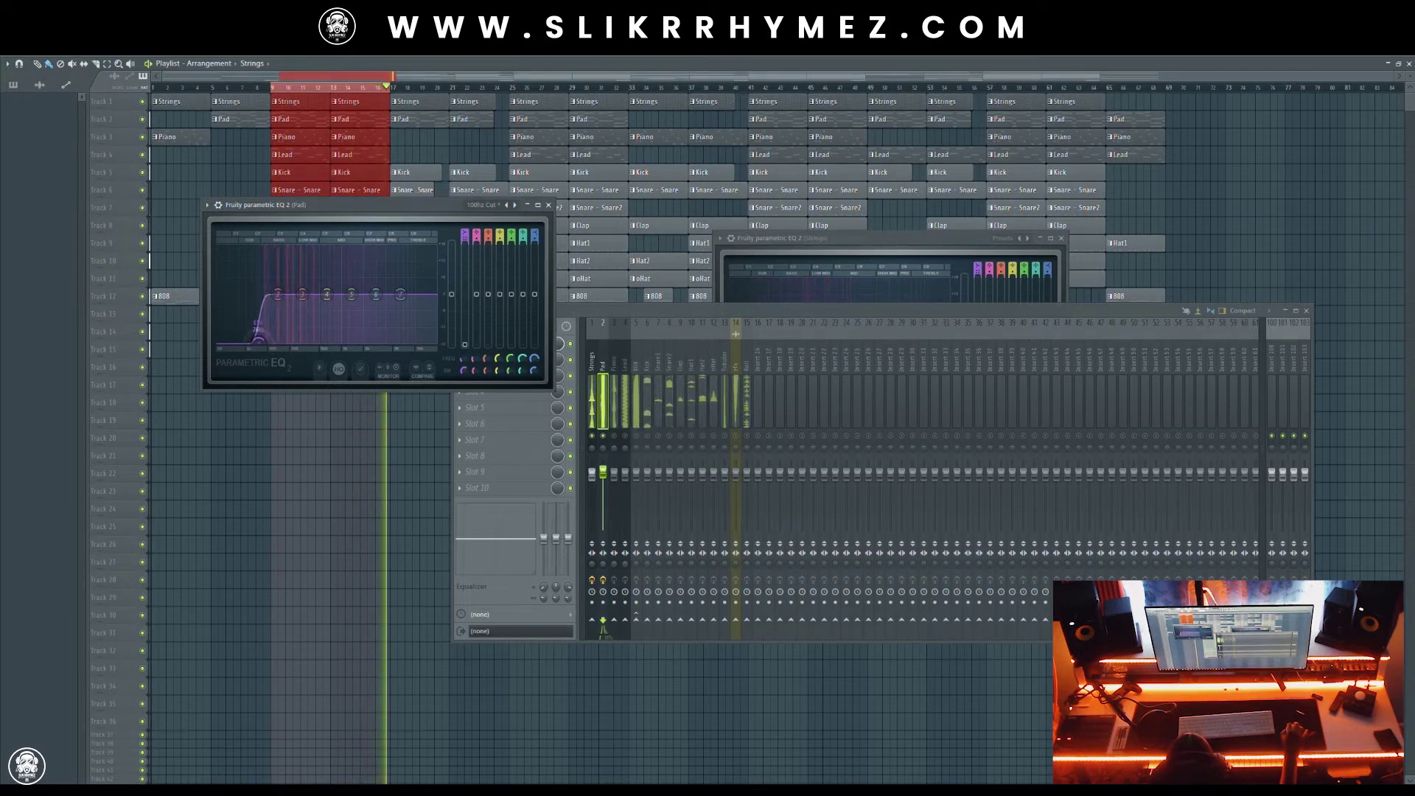
drag(260, 338, 390, 342)
drag(288, 288, 288, 287)
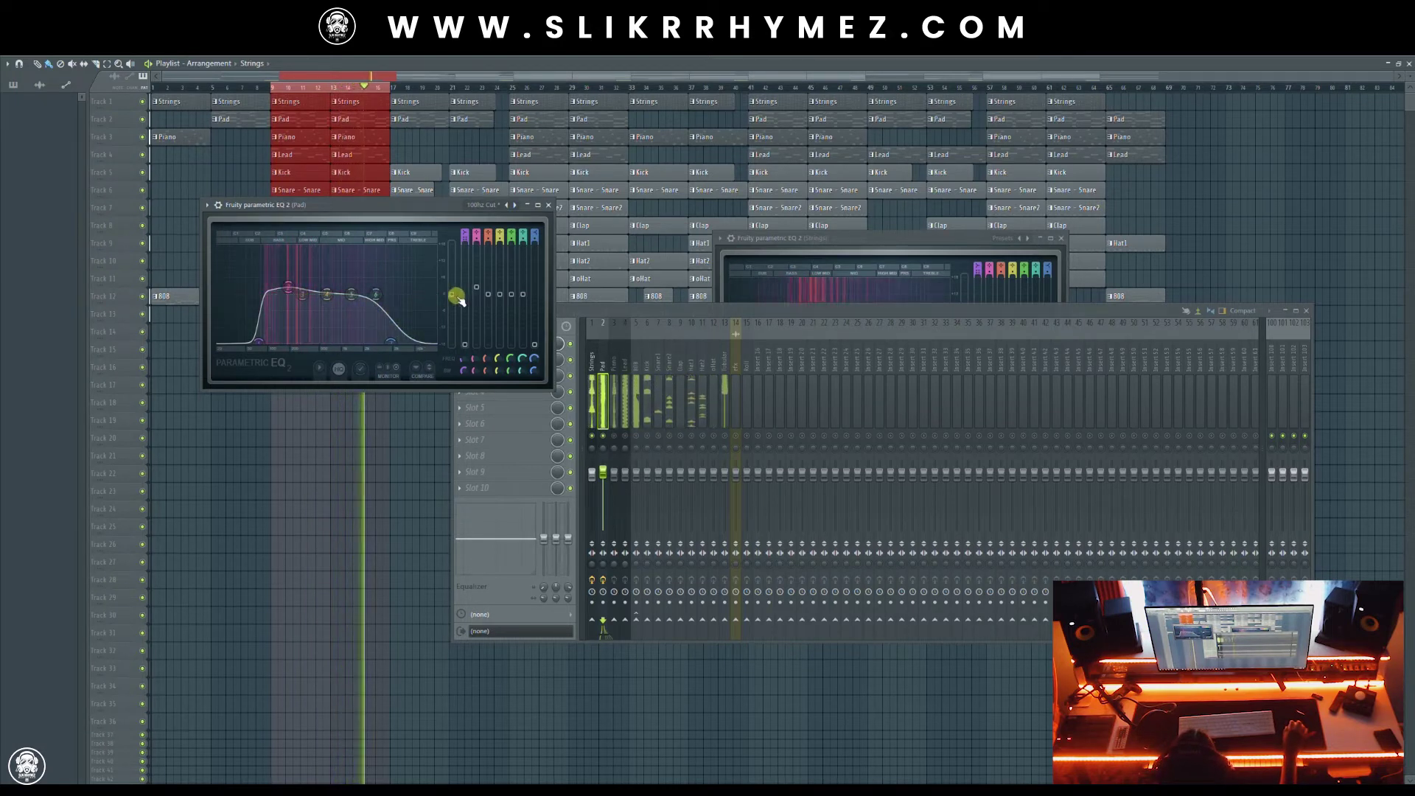
click(547, 205)
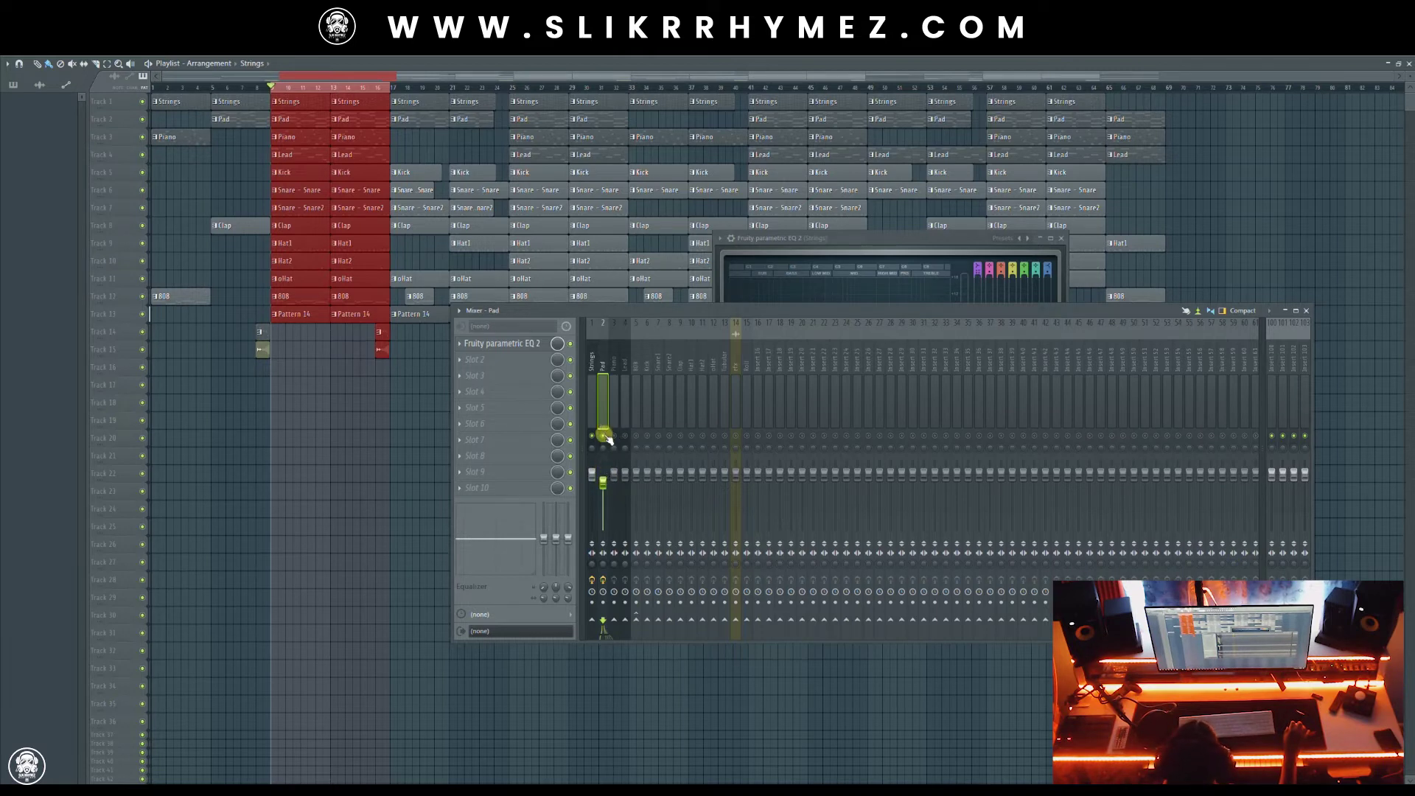
Play the section, check the Pad EQ, and lower the Pad track's volume fader slightly
key(space)
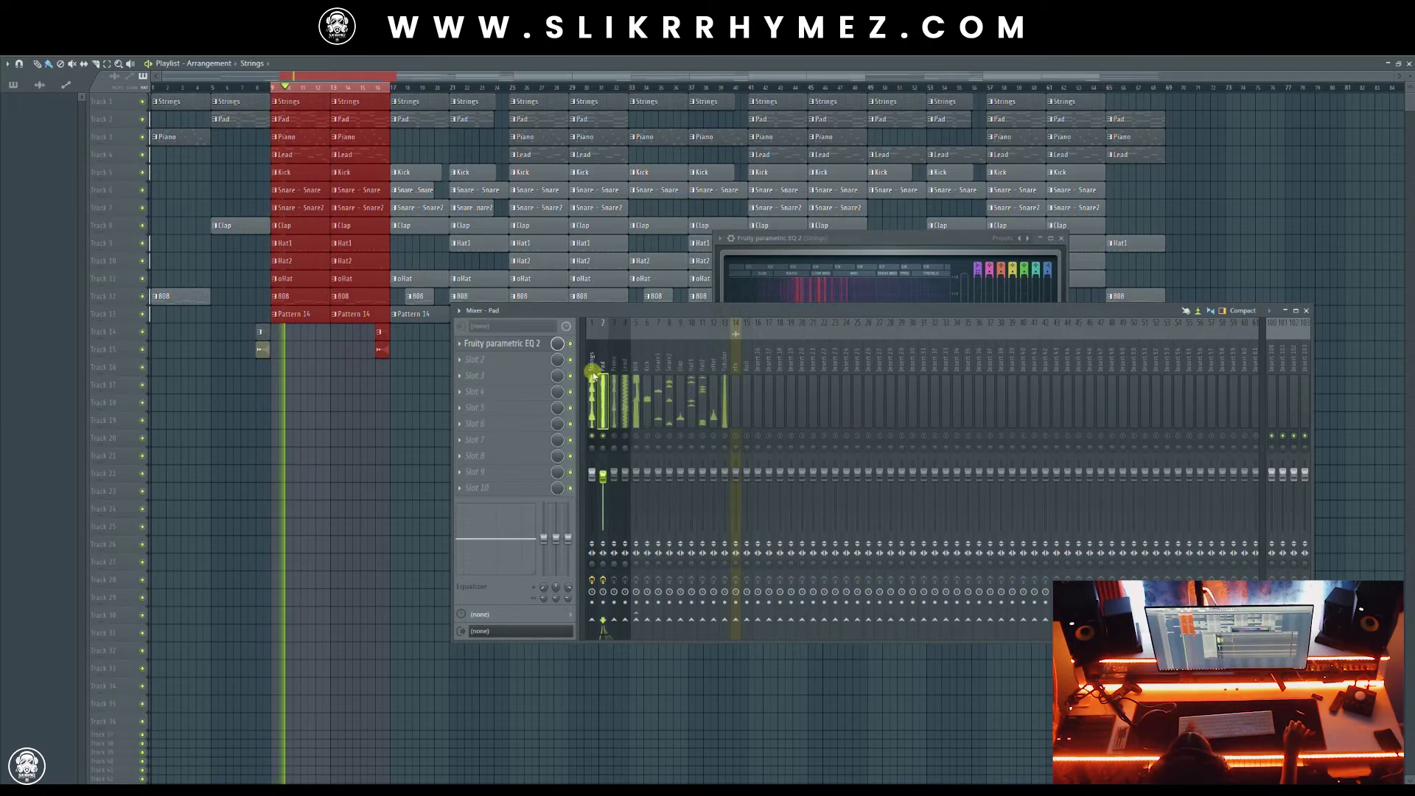
click(520, 343)
click(544, 205)
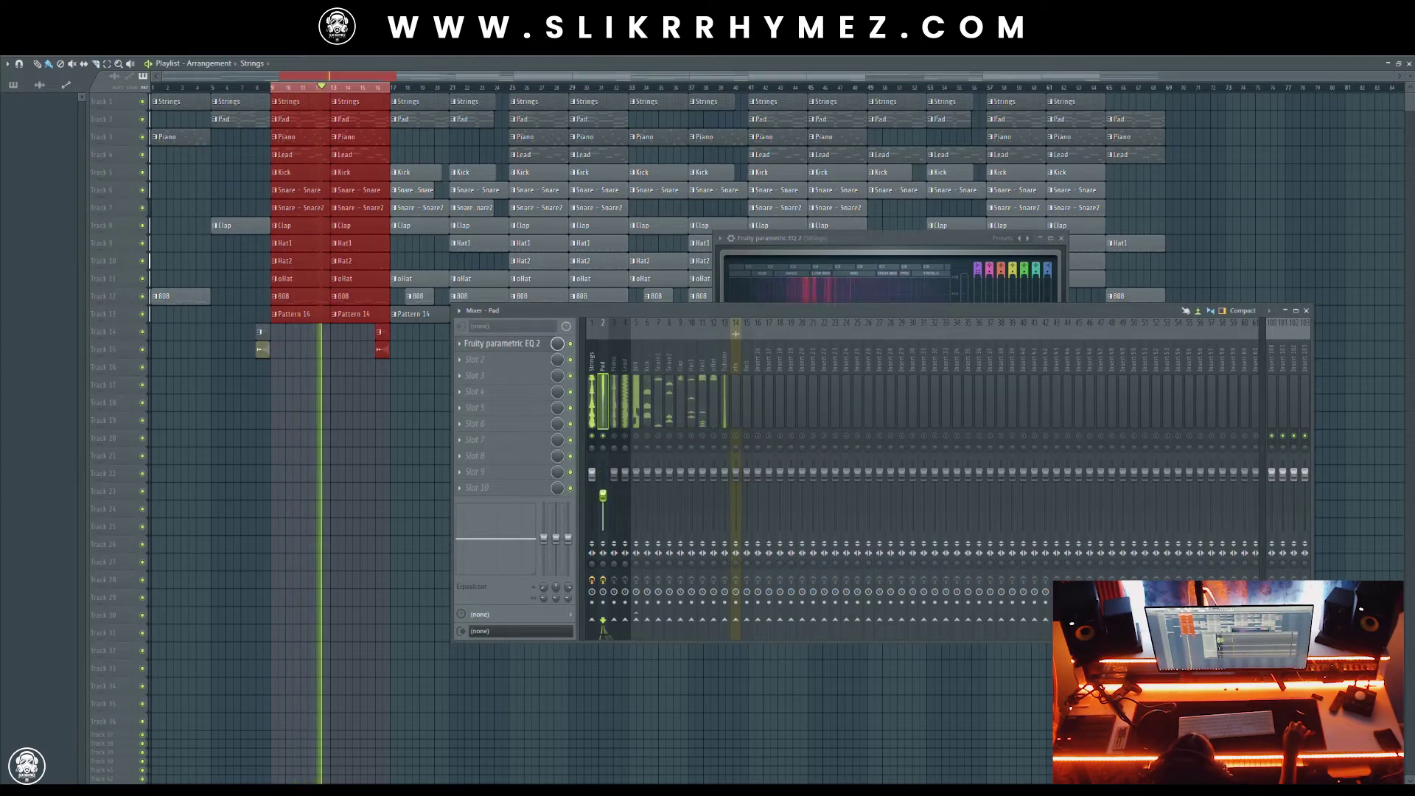
drag(602, 484, 603, 479)
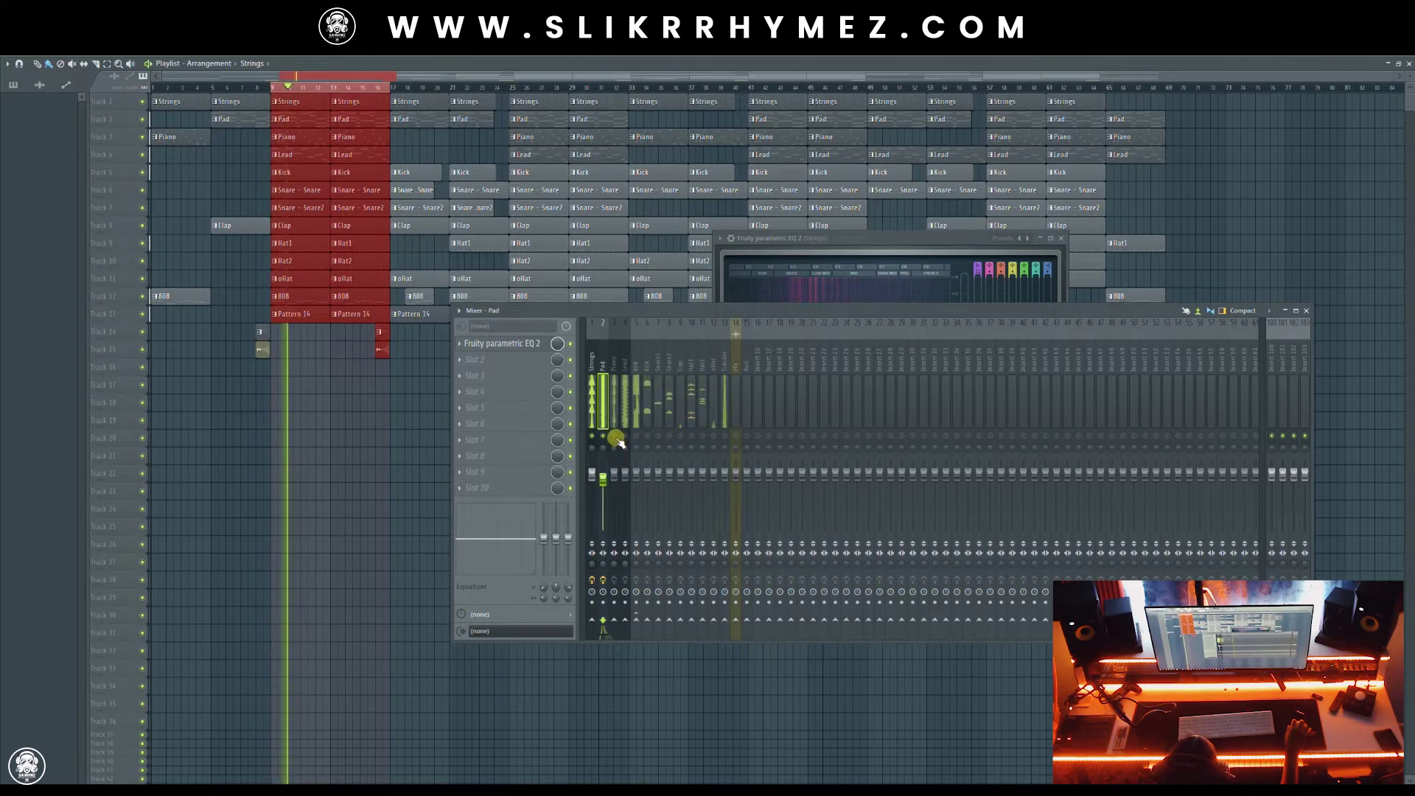
Unmute the Piano track, load Fruity Parametric EQ 2 into its first effect slot, and place the EQ window over the mixer
key(space)
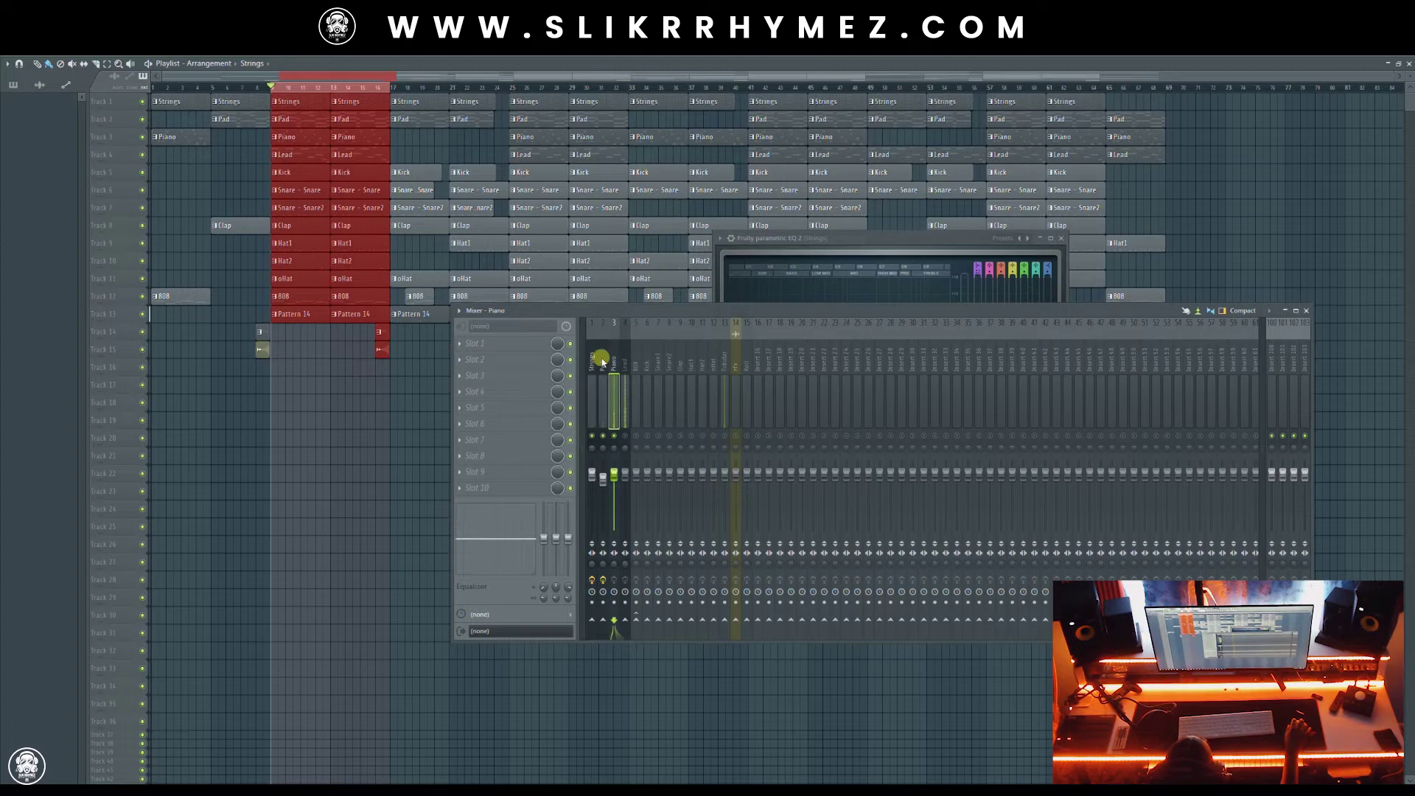
key(space)
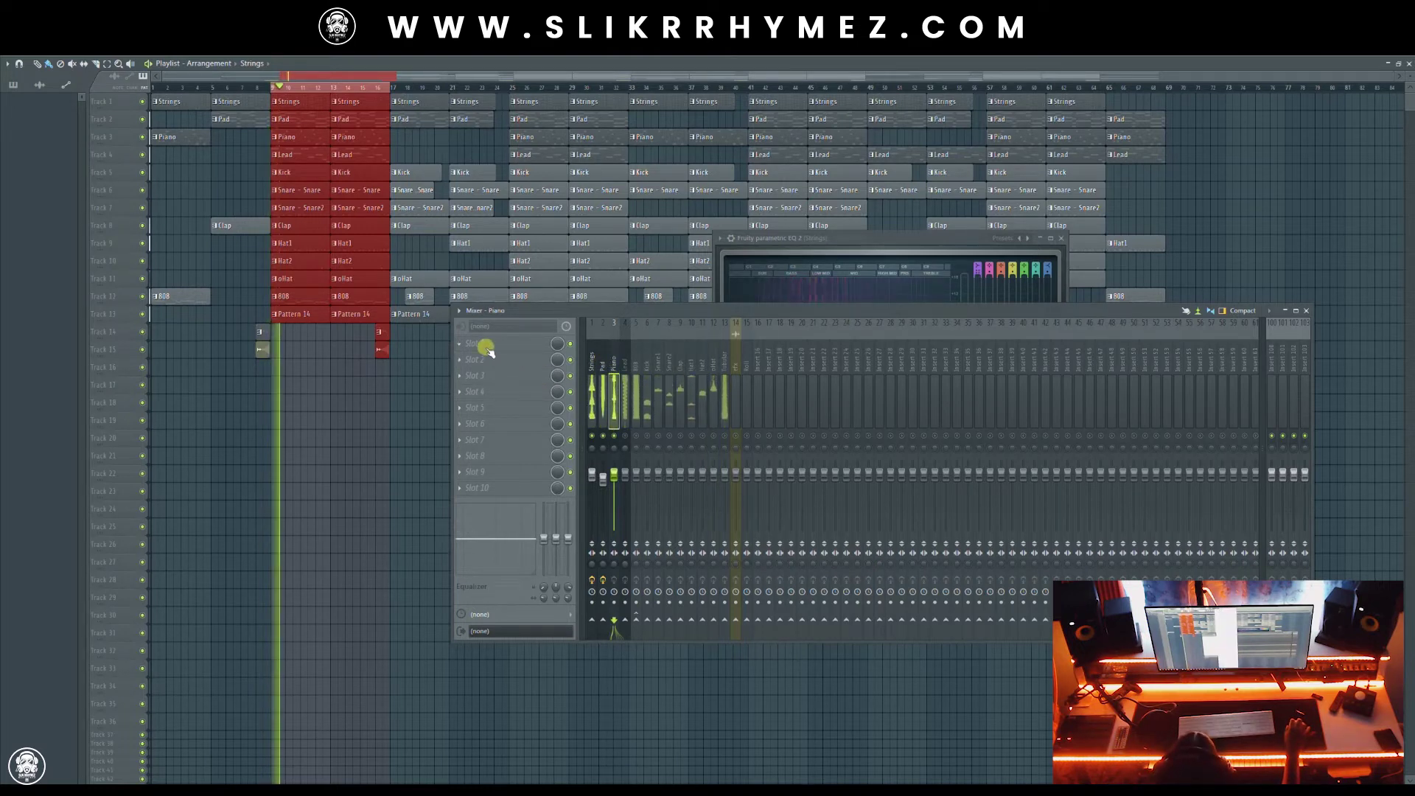
click(488, 350)
click(631, 467)
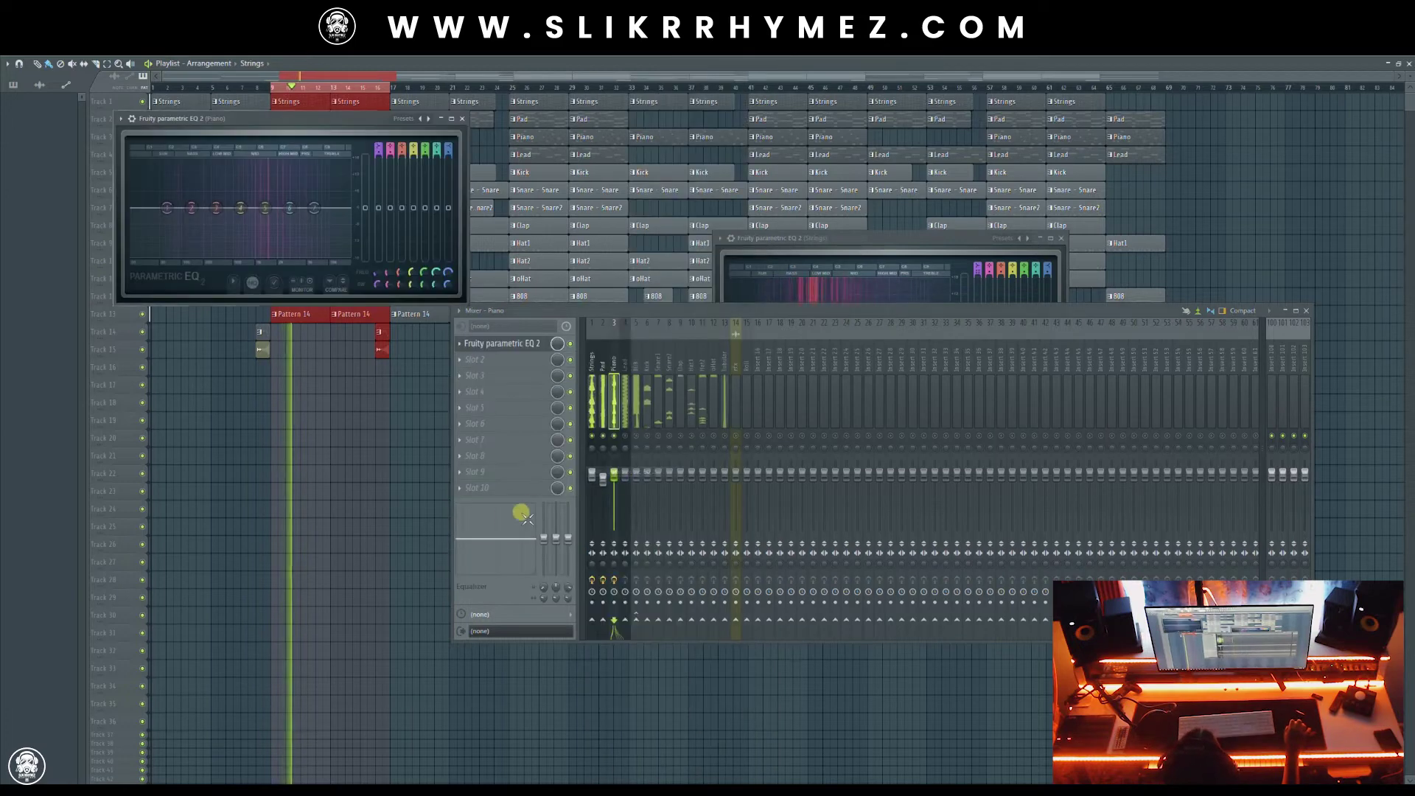
drag(310, 119, 697, 329)
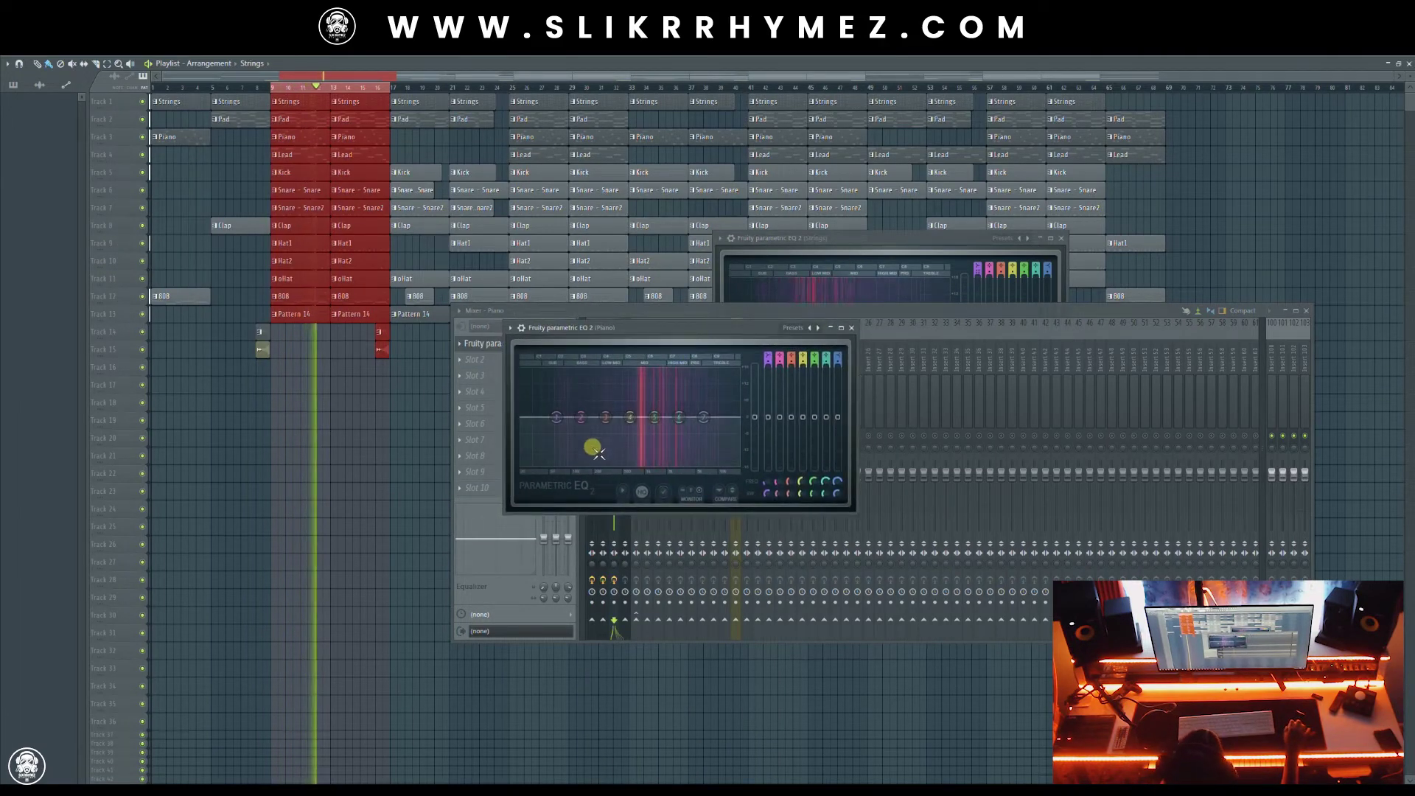
Cut the Piano's lows with band 1 at Steep 8 and its highs with band 7 at Steep 4, and play the section
drag(559, 417, 548, 426)
right_click(547, 425)
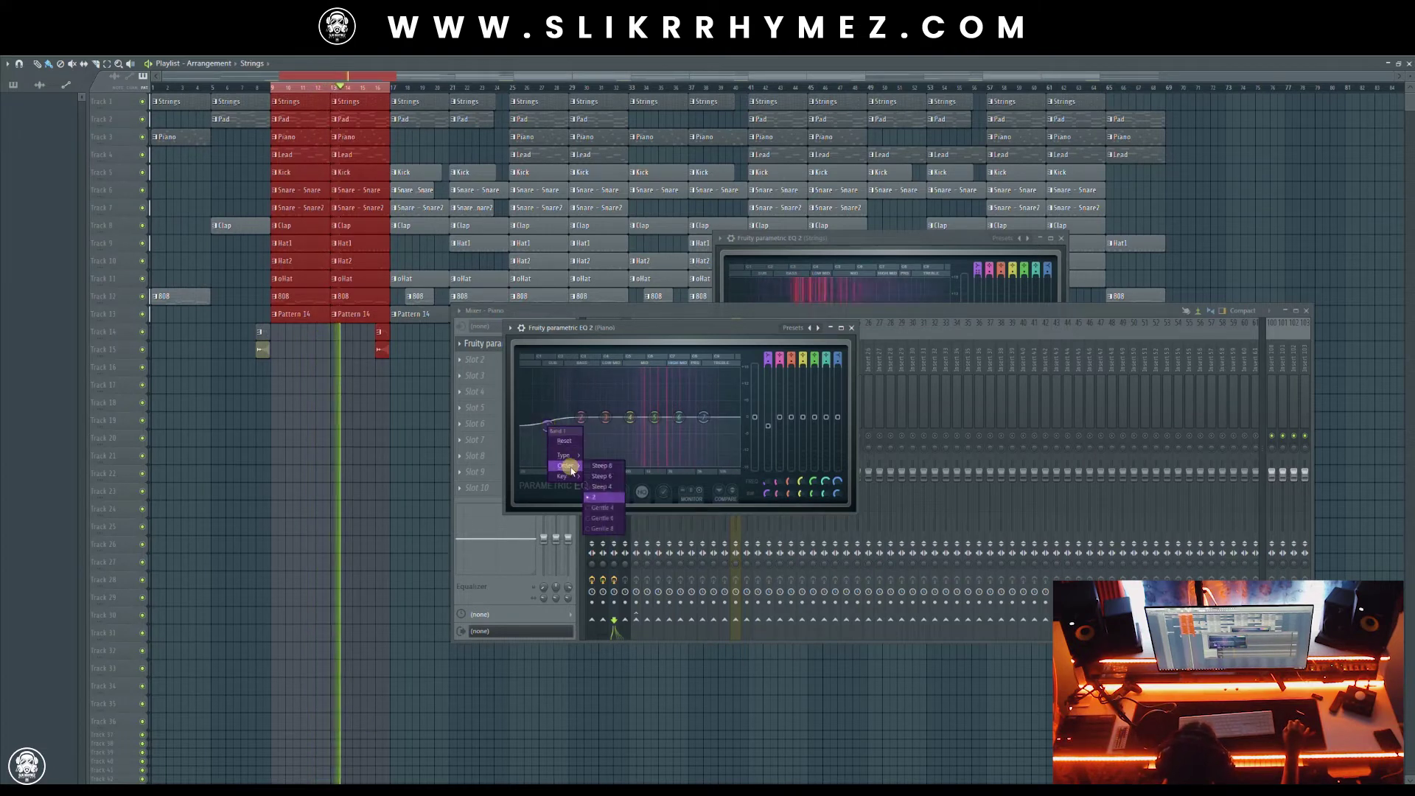
click(602, 465)
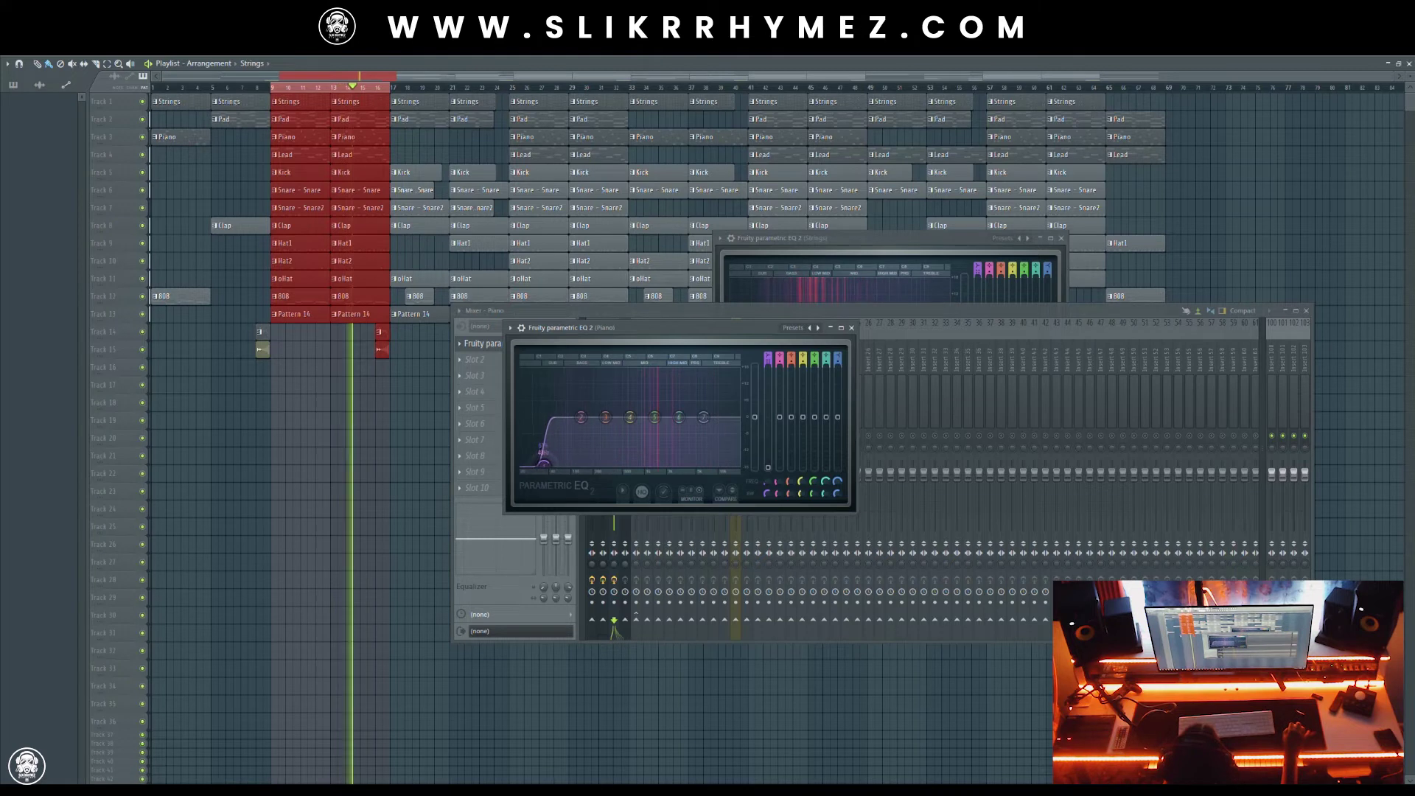
drag(543, 465, 593, 463)
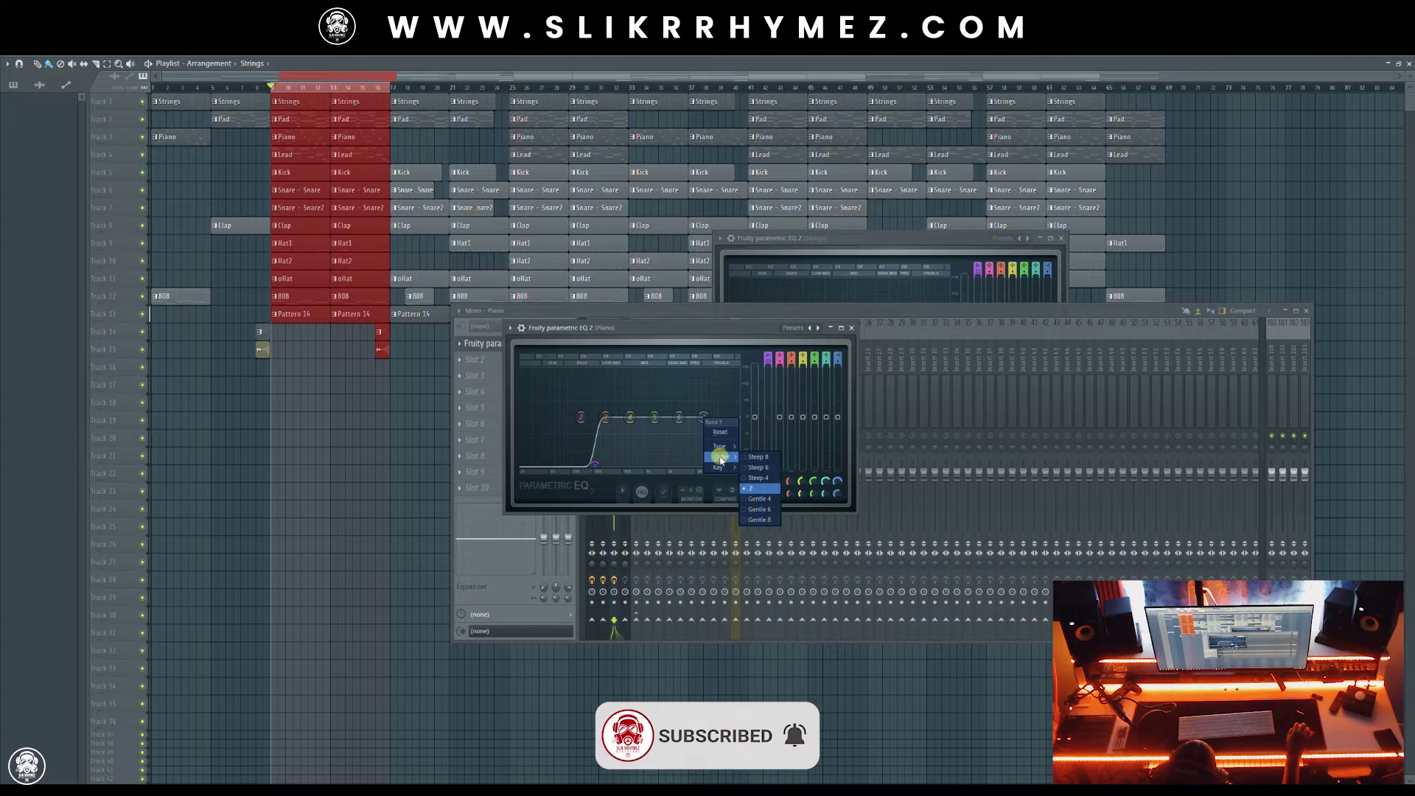
click(753, 479)
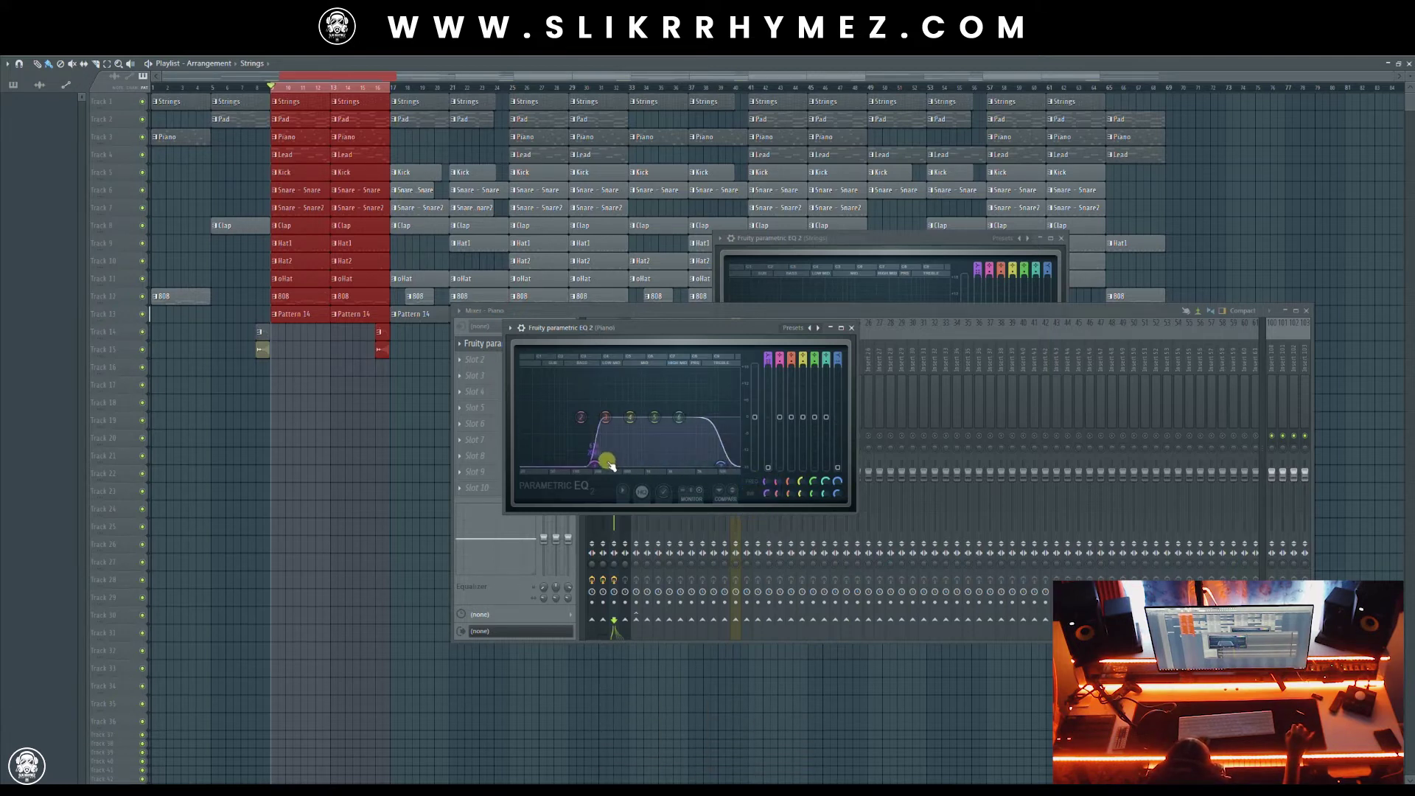
key(space)
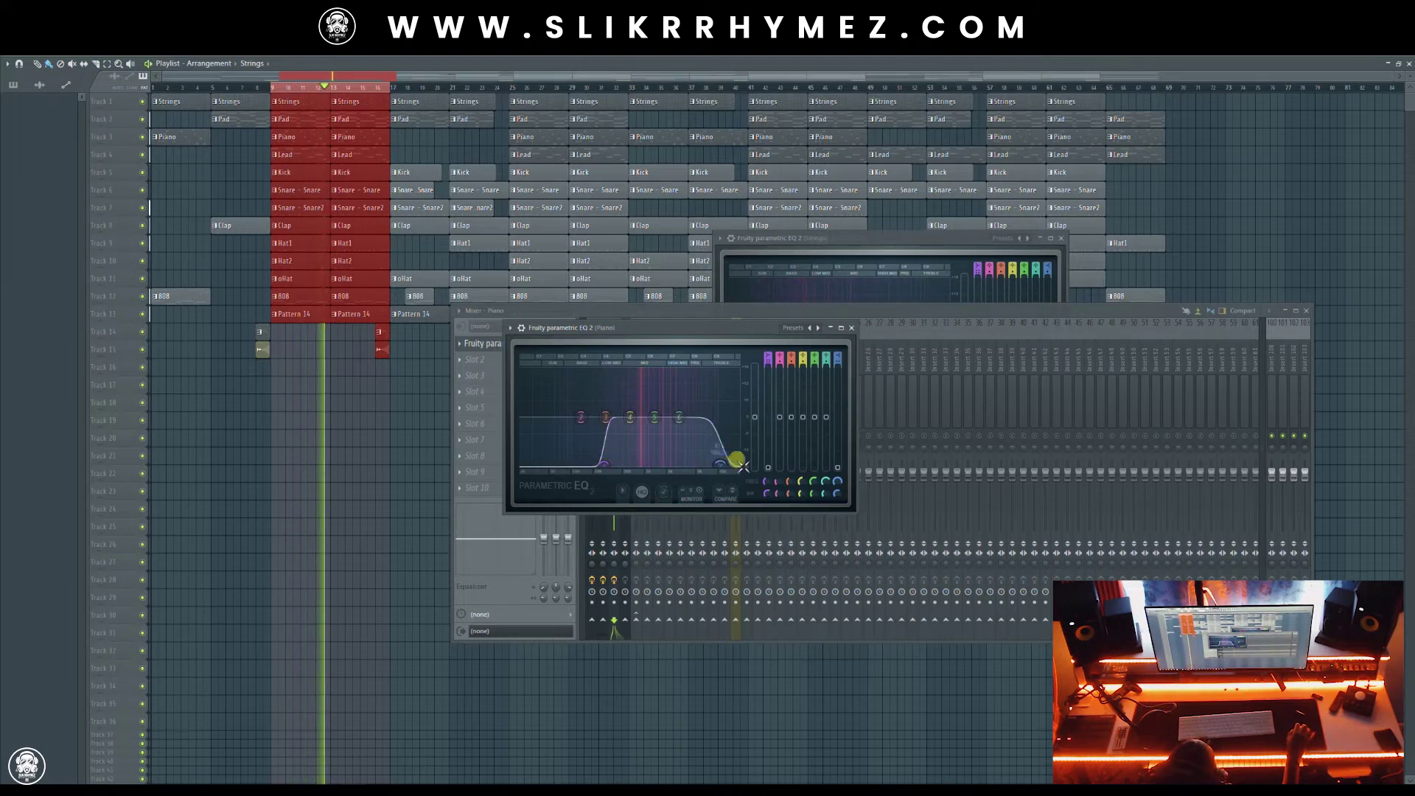
Close the Piano EQ window, lower the Piano track's volume fader slightly, and replay the section
click(851, 327)
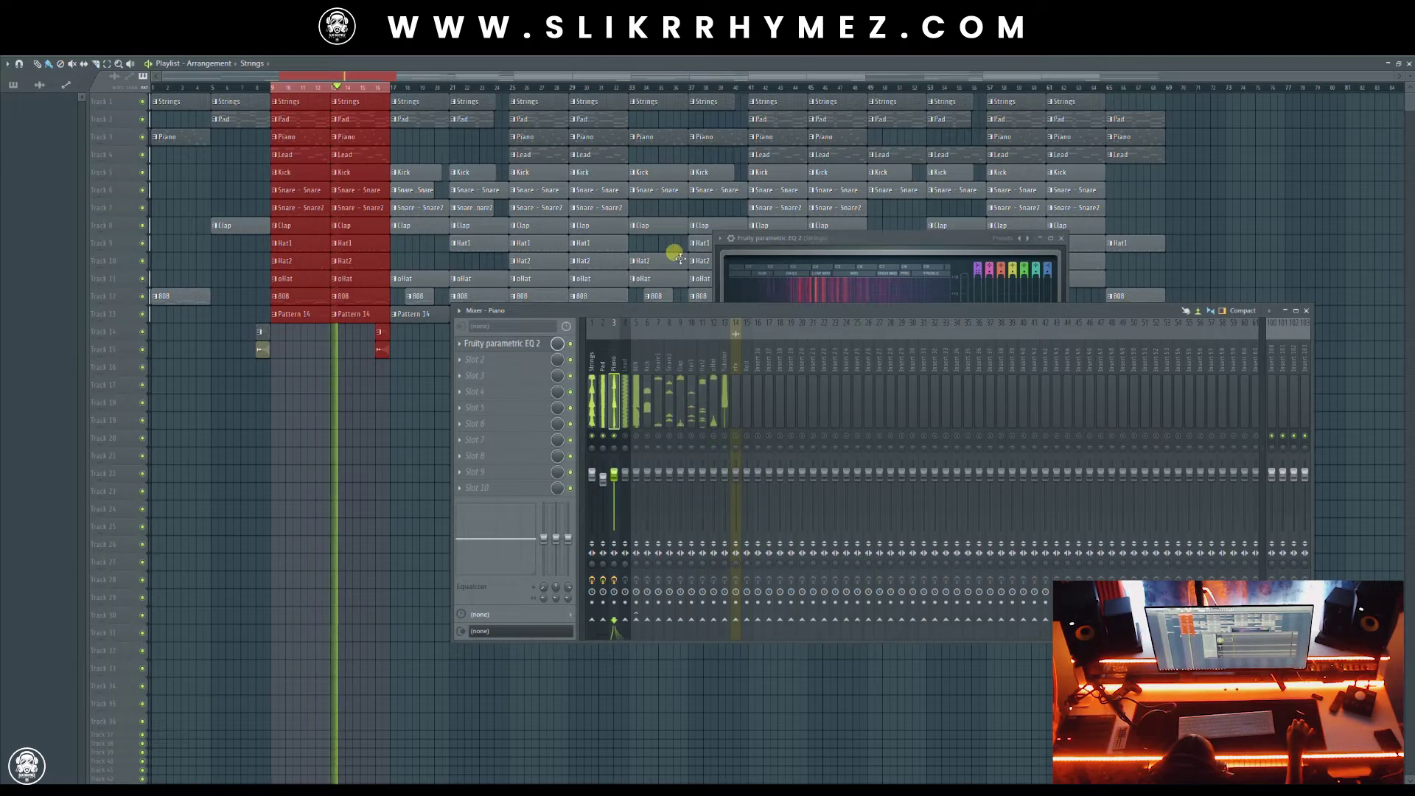
mouse_move(614, 474)
mouse_down()
mouse_move(614, 529)
mouse_move(614, 485)
mouse_up()
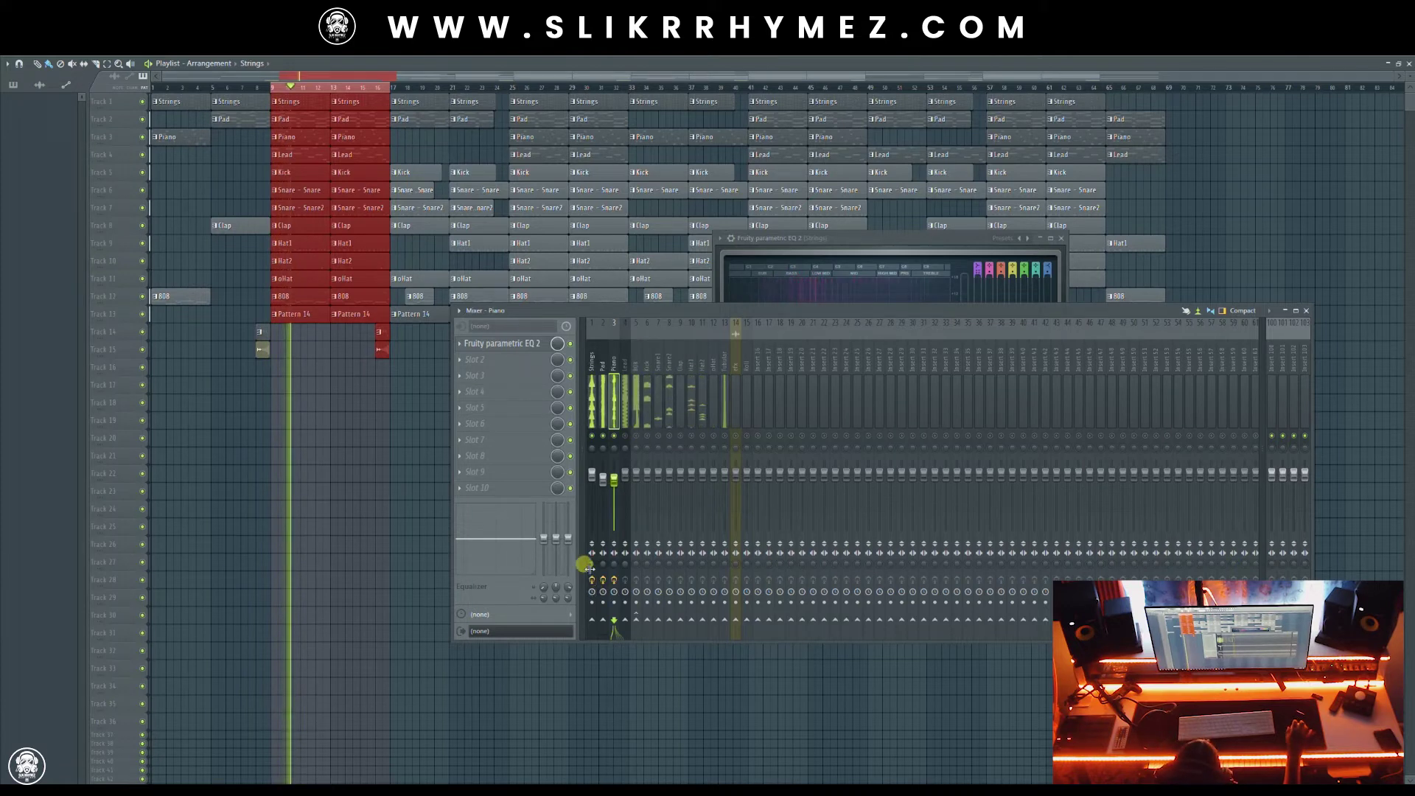
key(space)
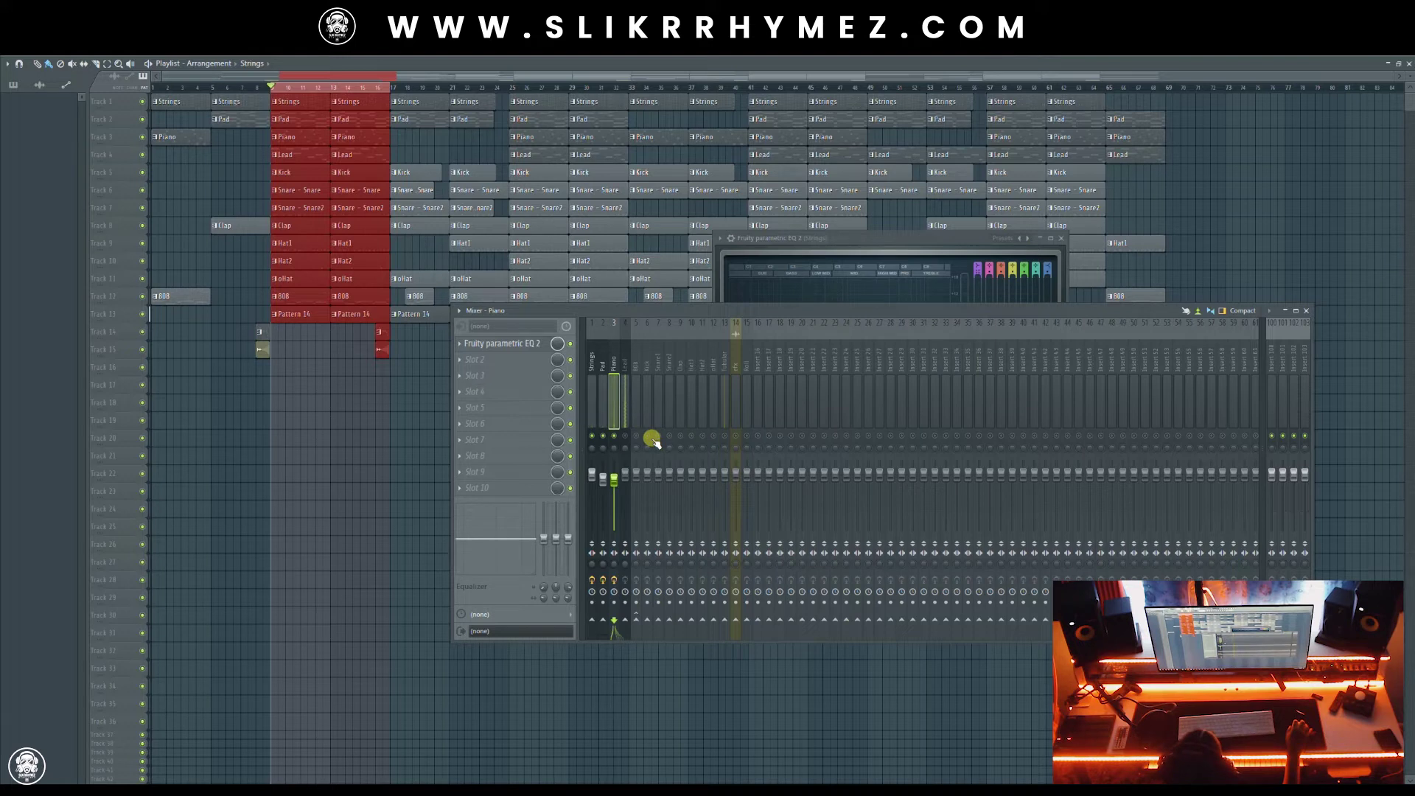
key(space)
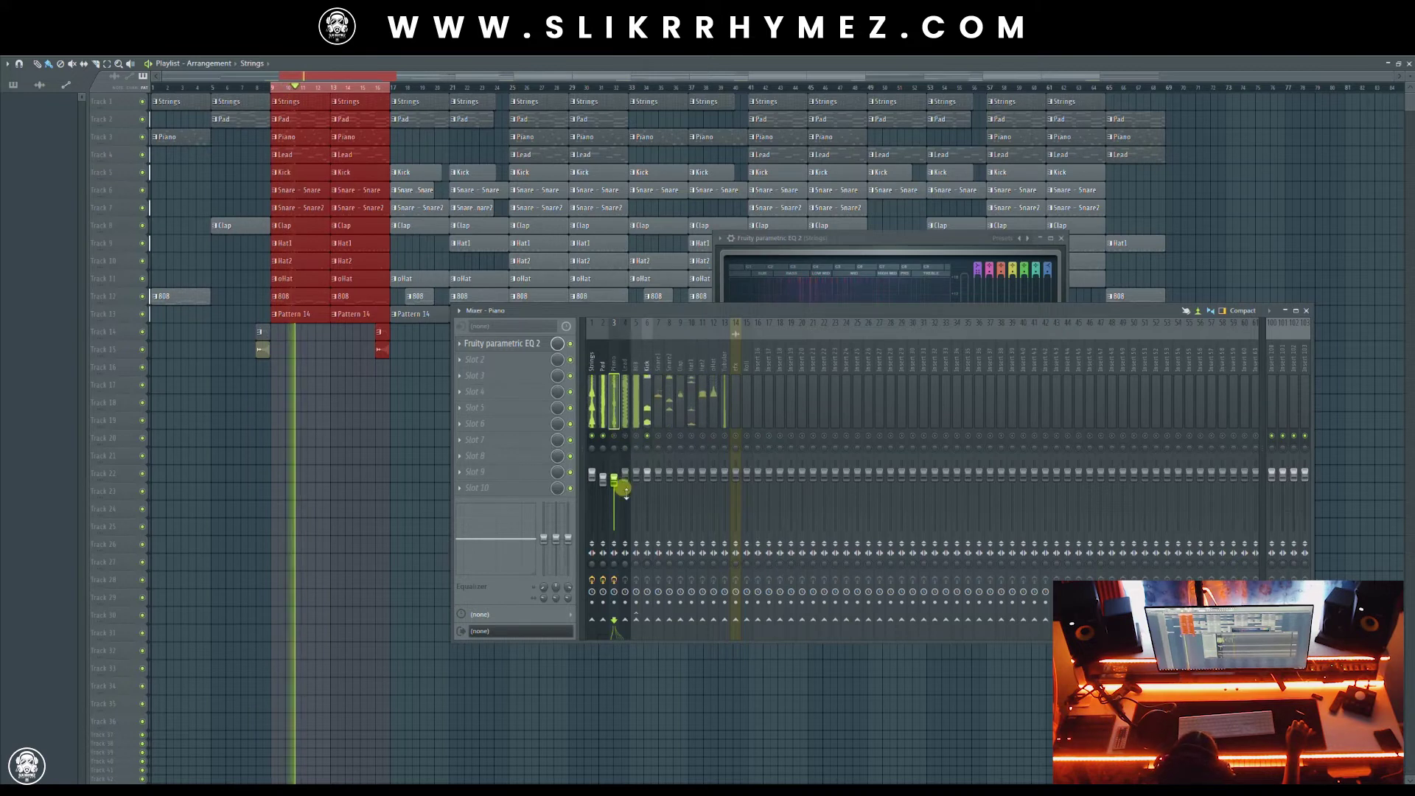
Unmute the Kick track, load Fruity Parametric EQ 2 into its first effect slot, and stop playback
click(643, 440)
click(496, 376)
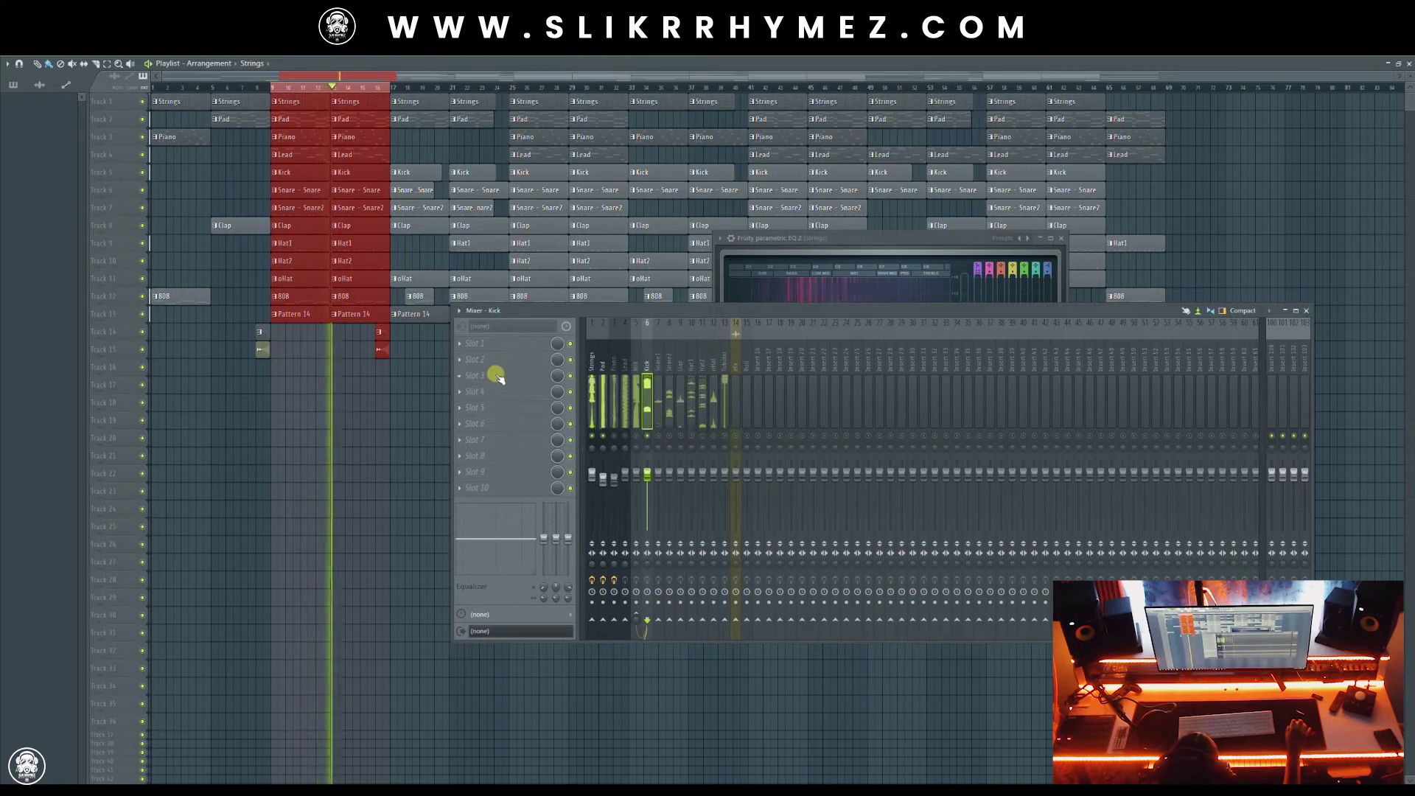
click(507, 345)
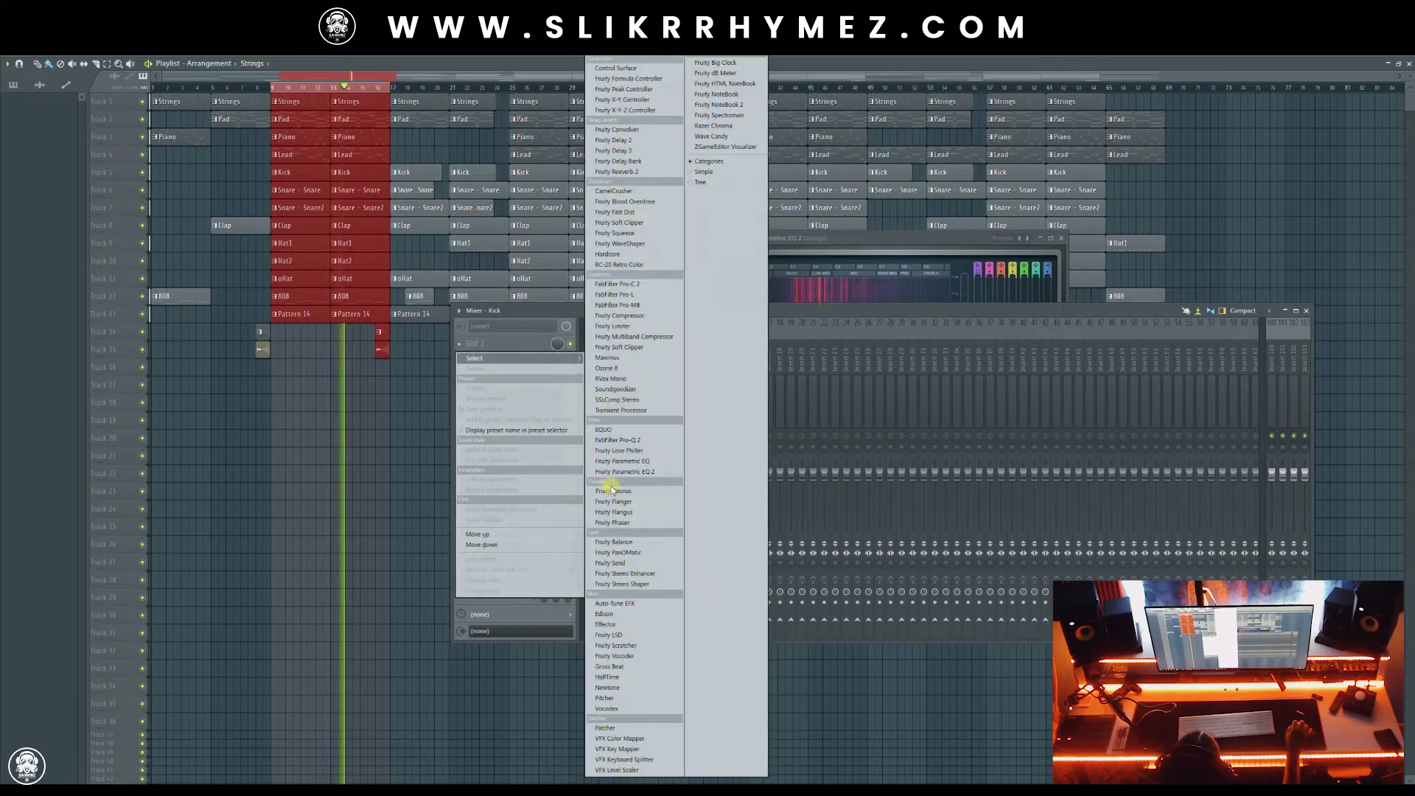
click(623, 472)
key(space)
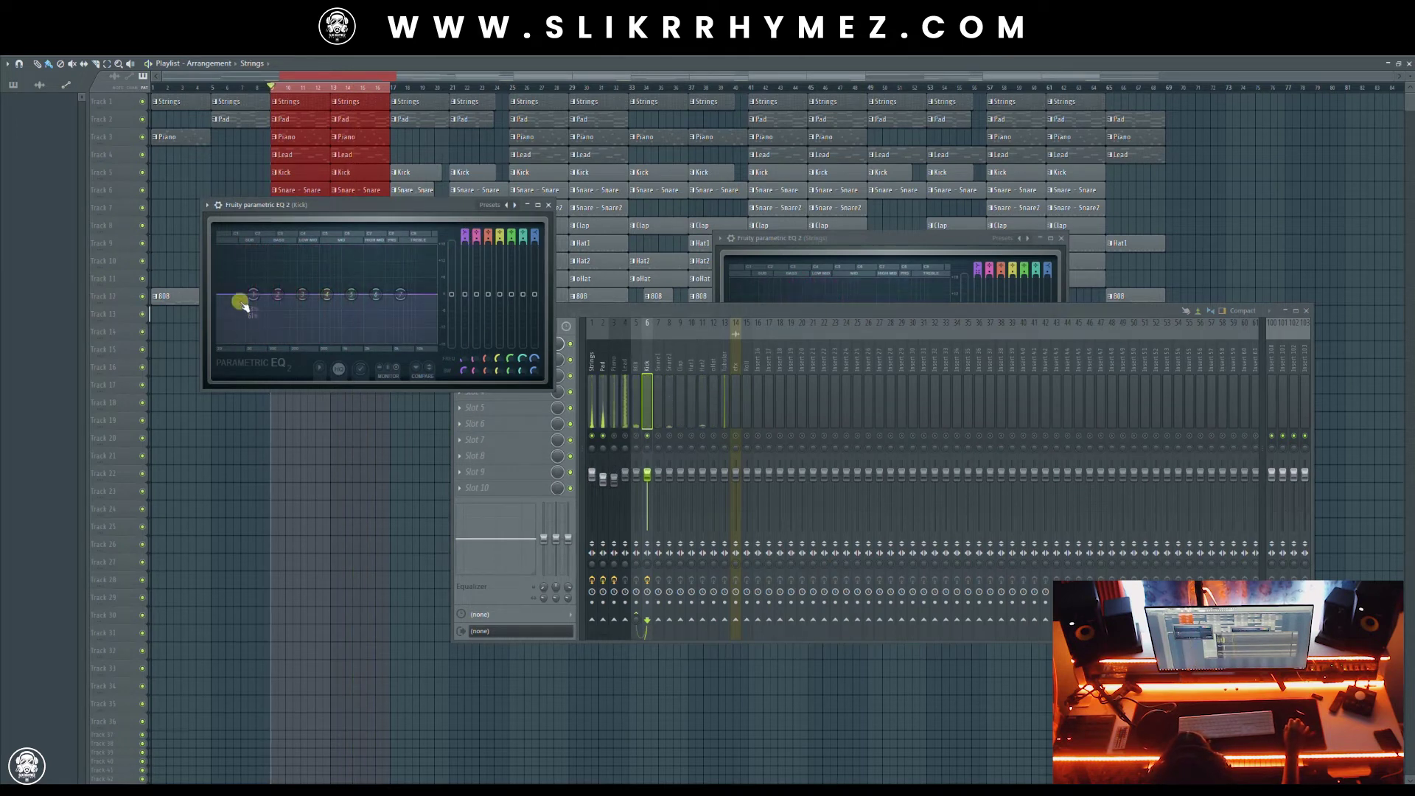
Cut the Kick's lowest frequencies with EQ band 1 and its highs with band 7, playing the section to check
click(284, 333)
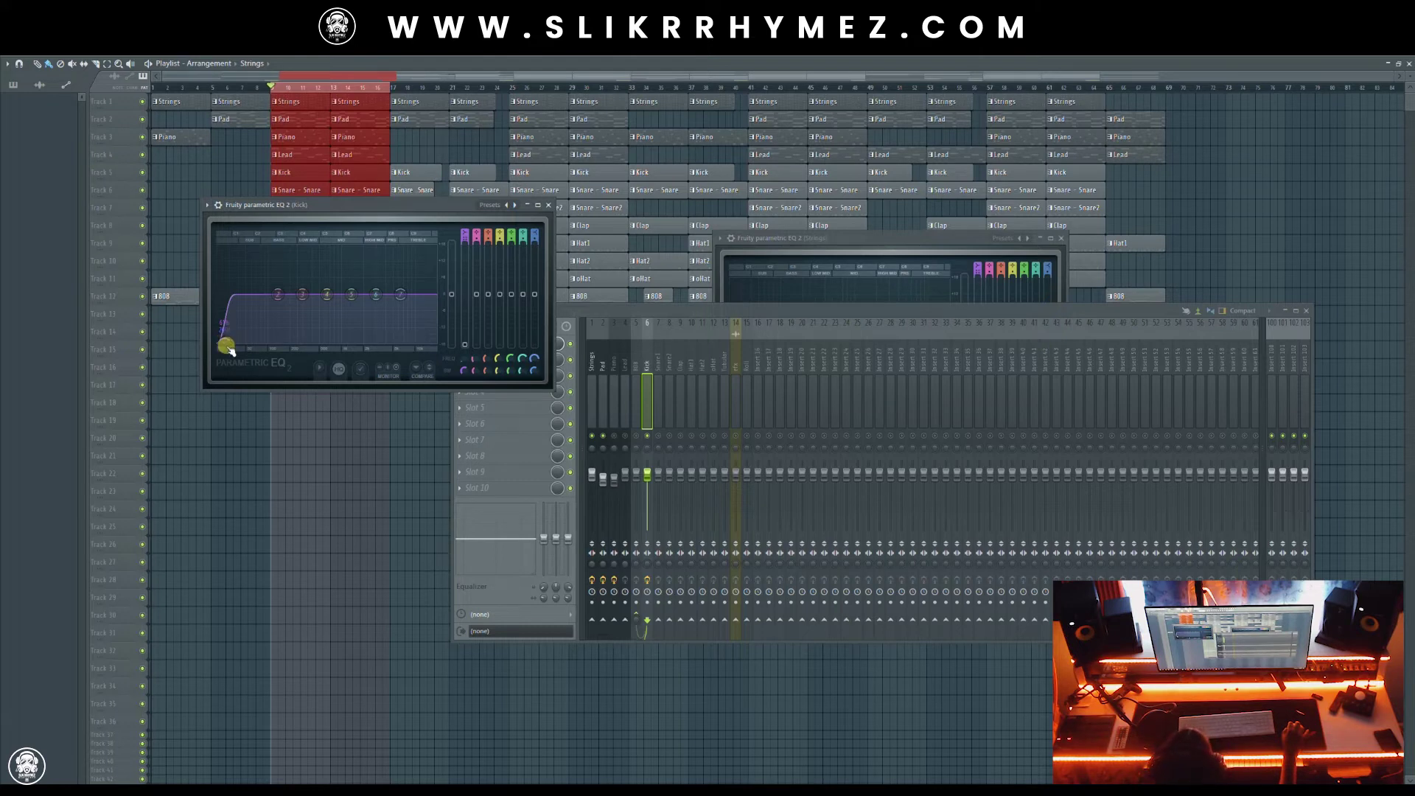
drag(230, 342, 220, 344)
key(space)
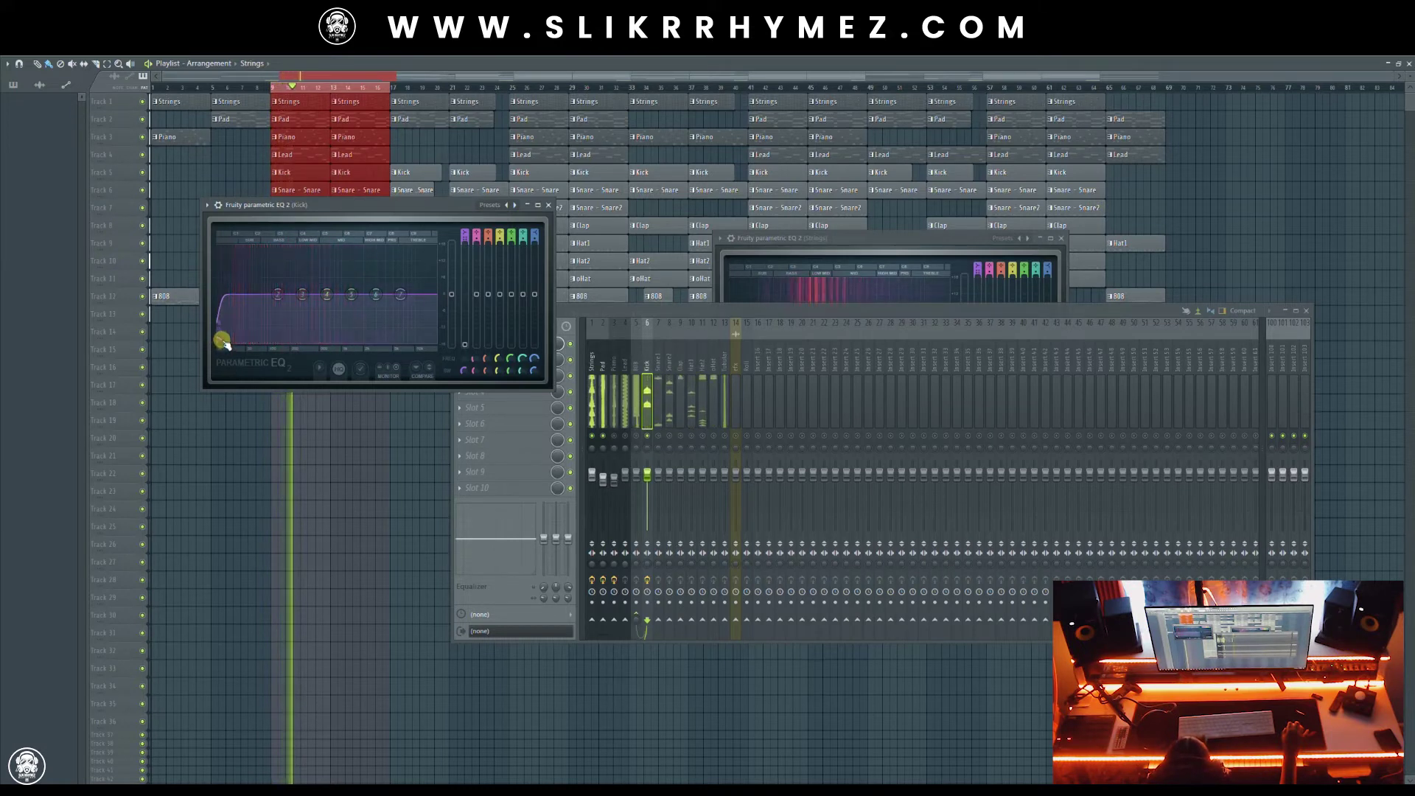
drag(221, 344, 219, 344)
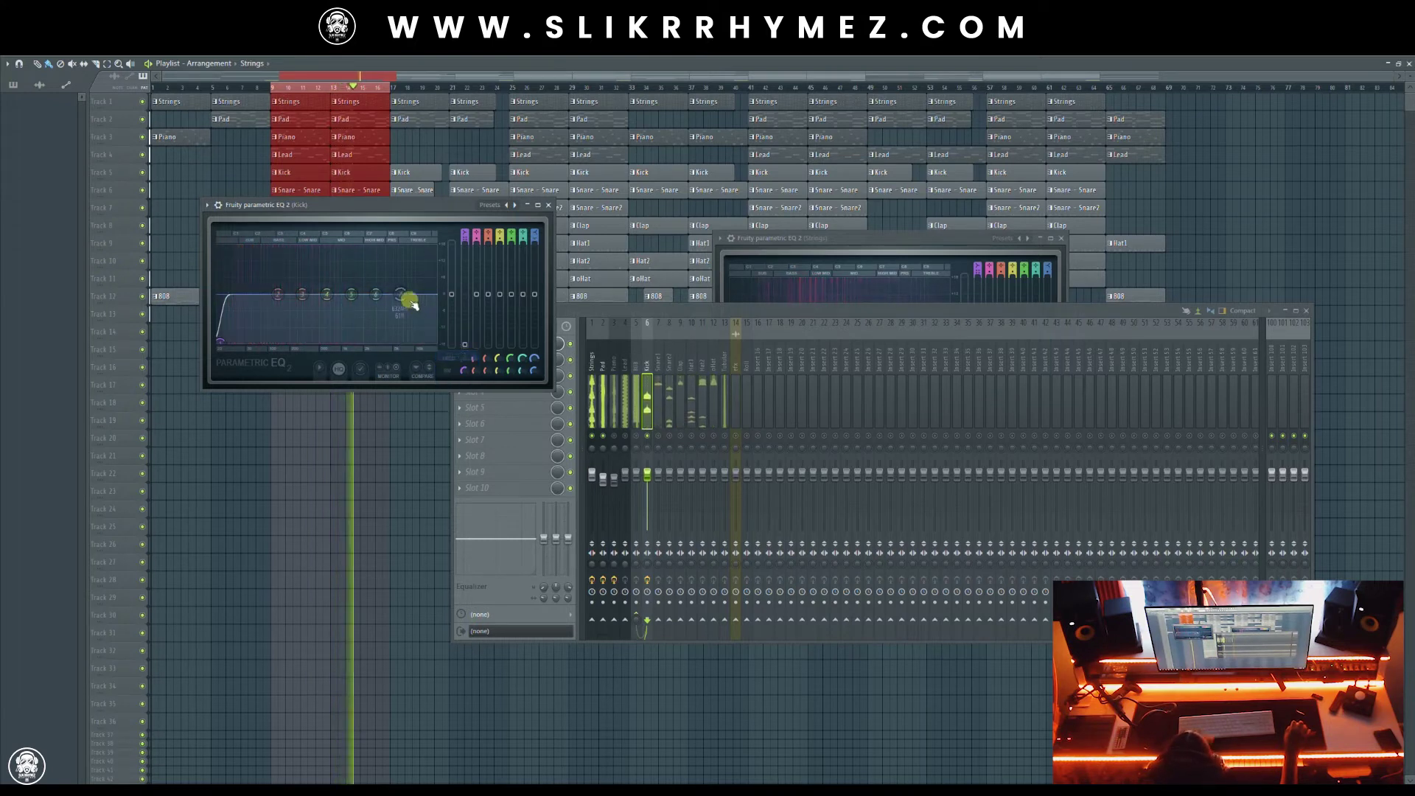
key(space)
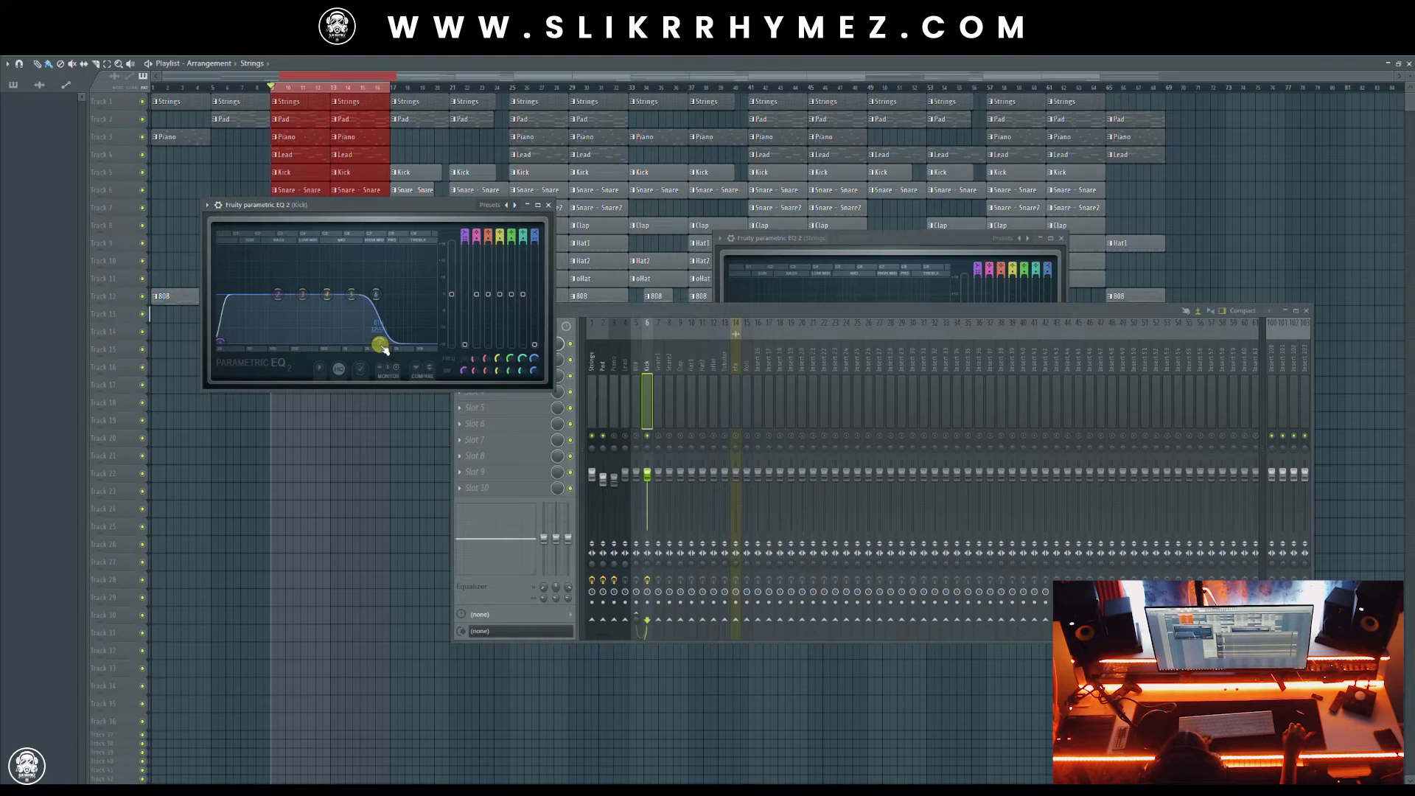
Play the section with the filtered Kick and try a slightly lower Kick volume
key(space)
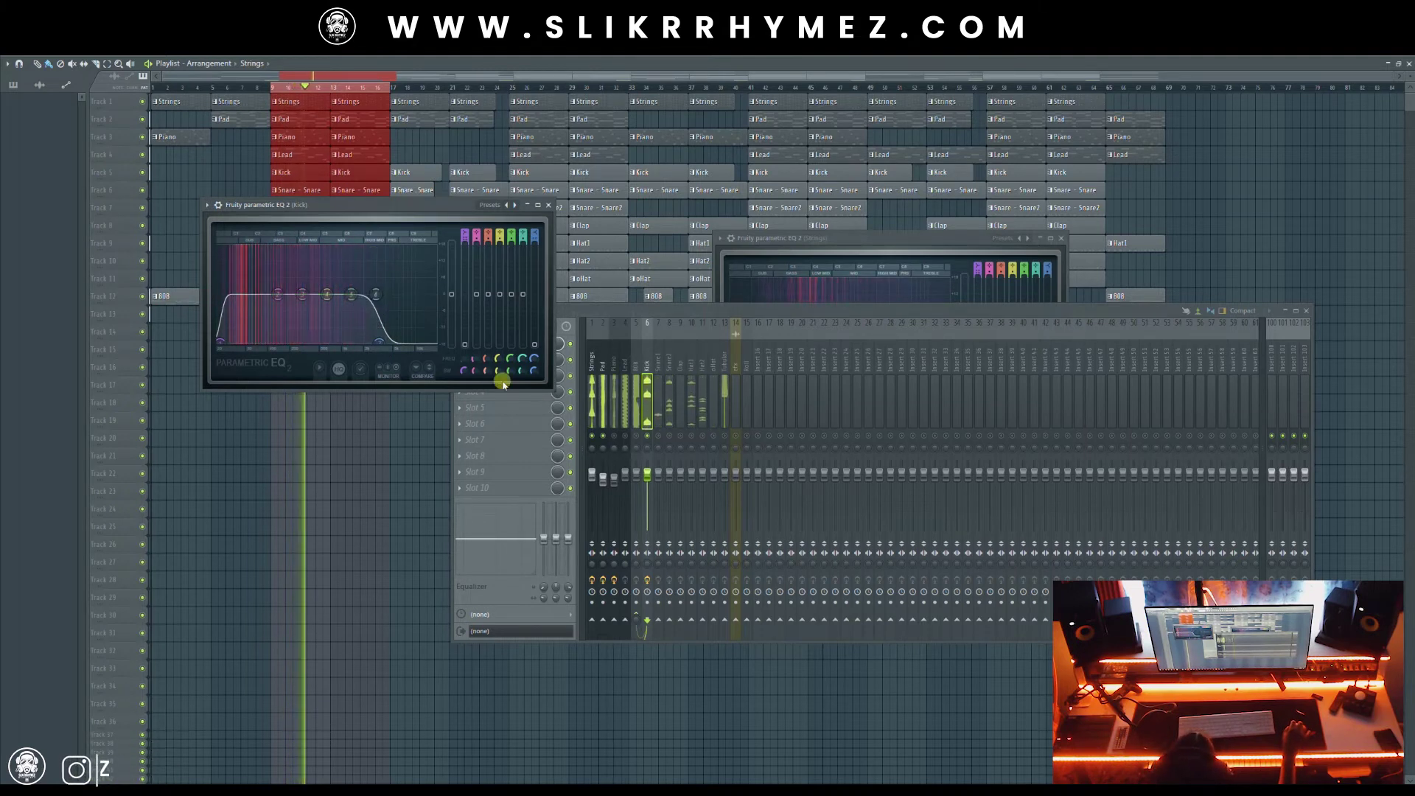
mouse_move(649, 473)
mouse_down()
mouse_move(647, 462)
mouse_move(654, 480)
mouse_up()
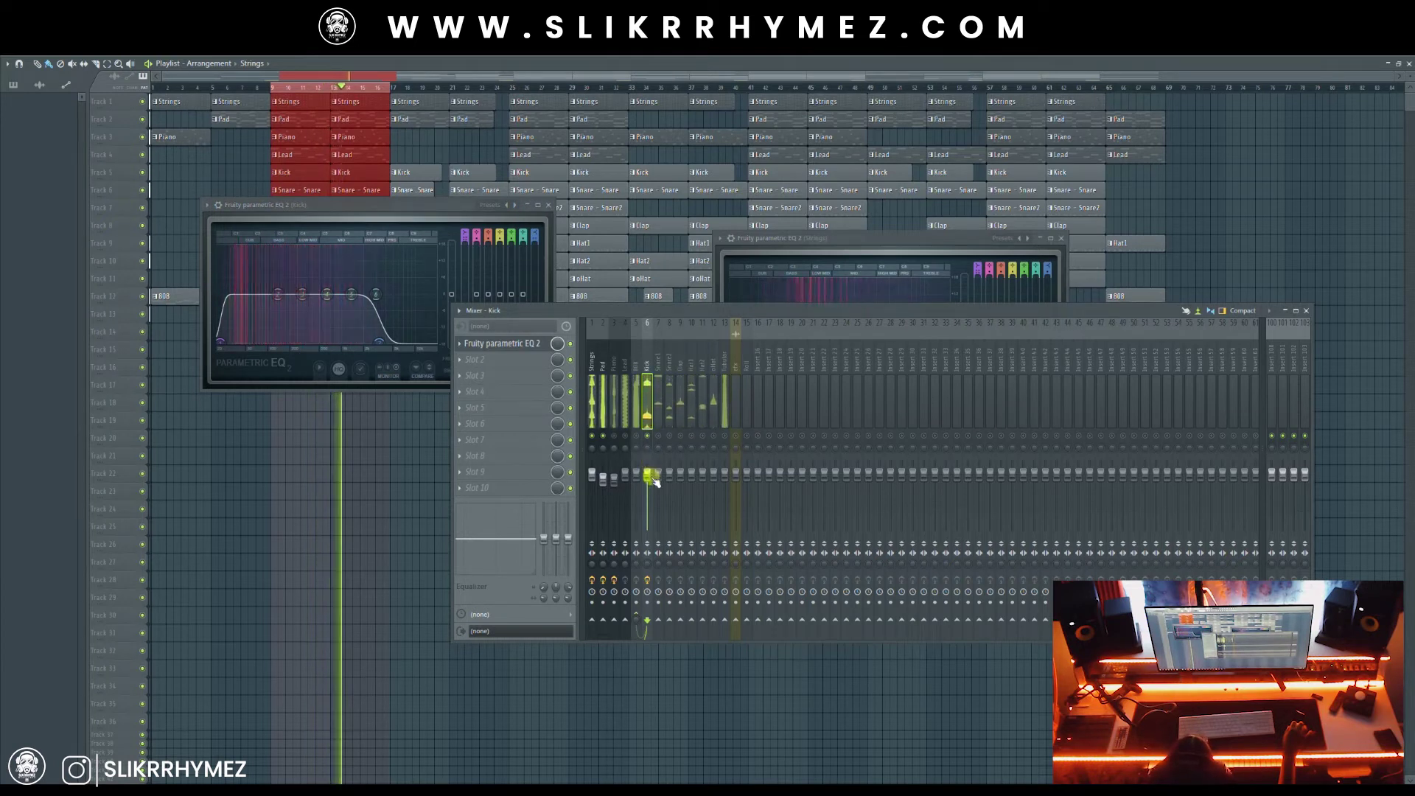
key(space)
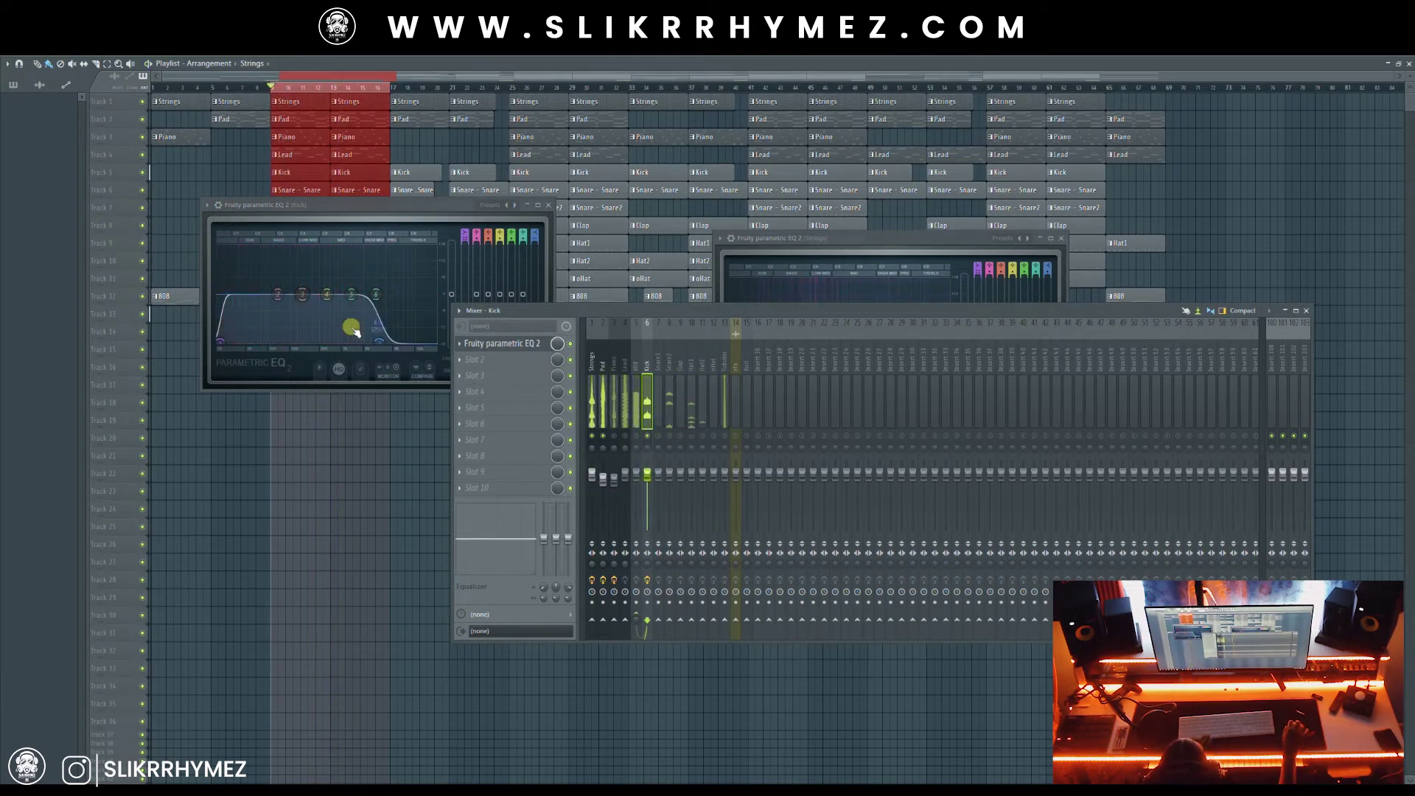
key(space)
key(space)
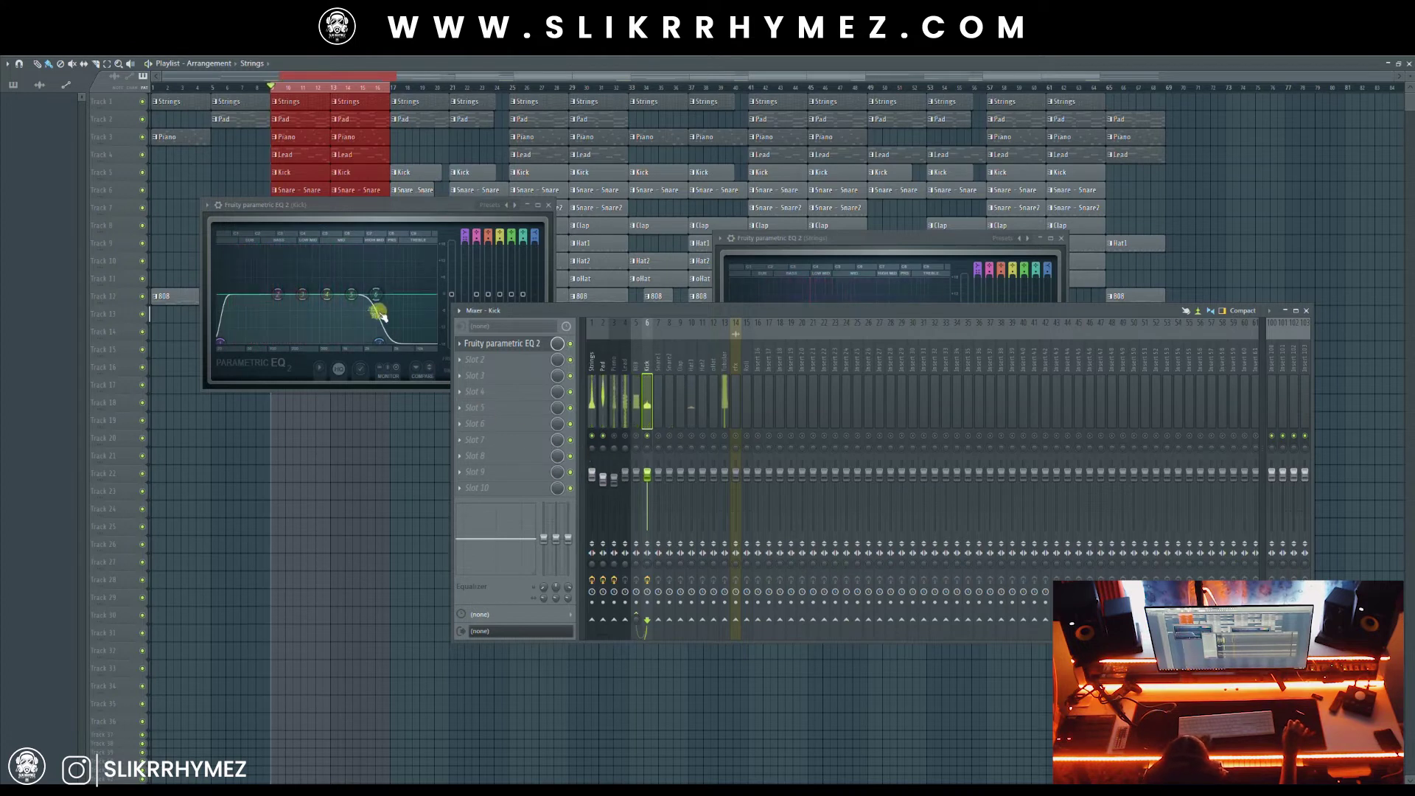
Boost the Kick moderately with EQ band 5, and move band 2 down into the low end with a slight boost
drag(354, 302, 359, 296)
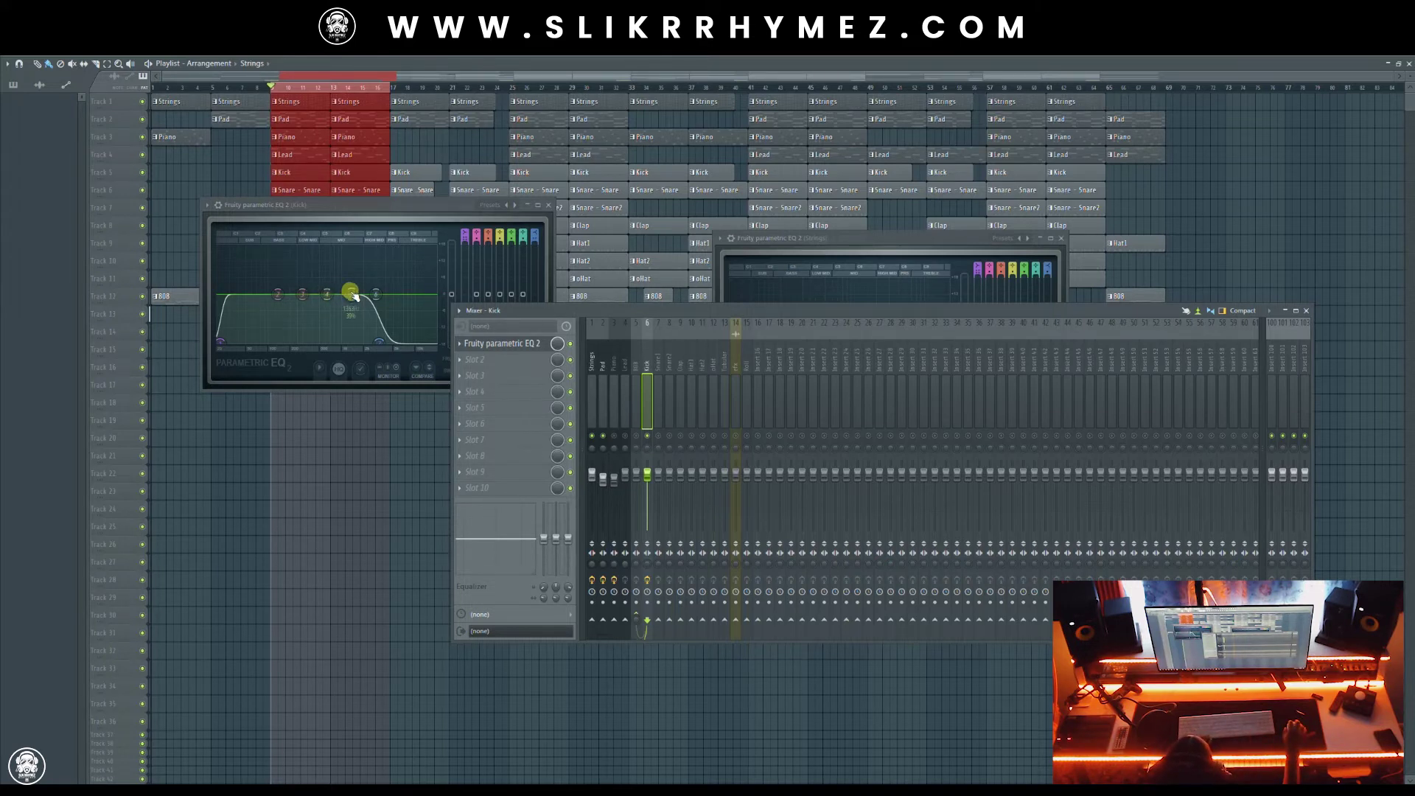
mouse_move(351, 293)
mouse_down()
mouse_move(353, 262)
mouse_move(295, 263)
mouse_move(350, 267)
mouse_up()
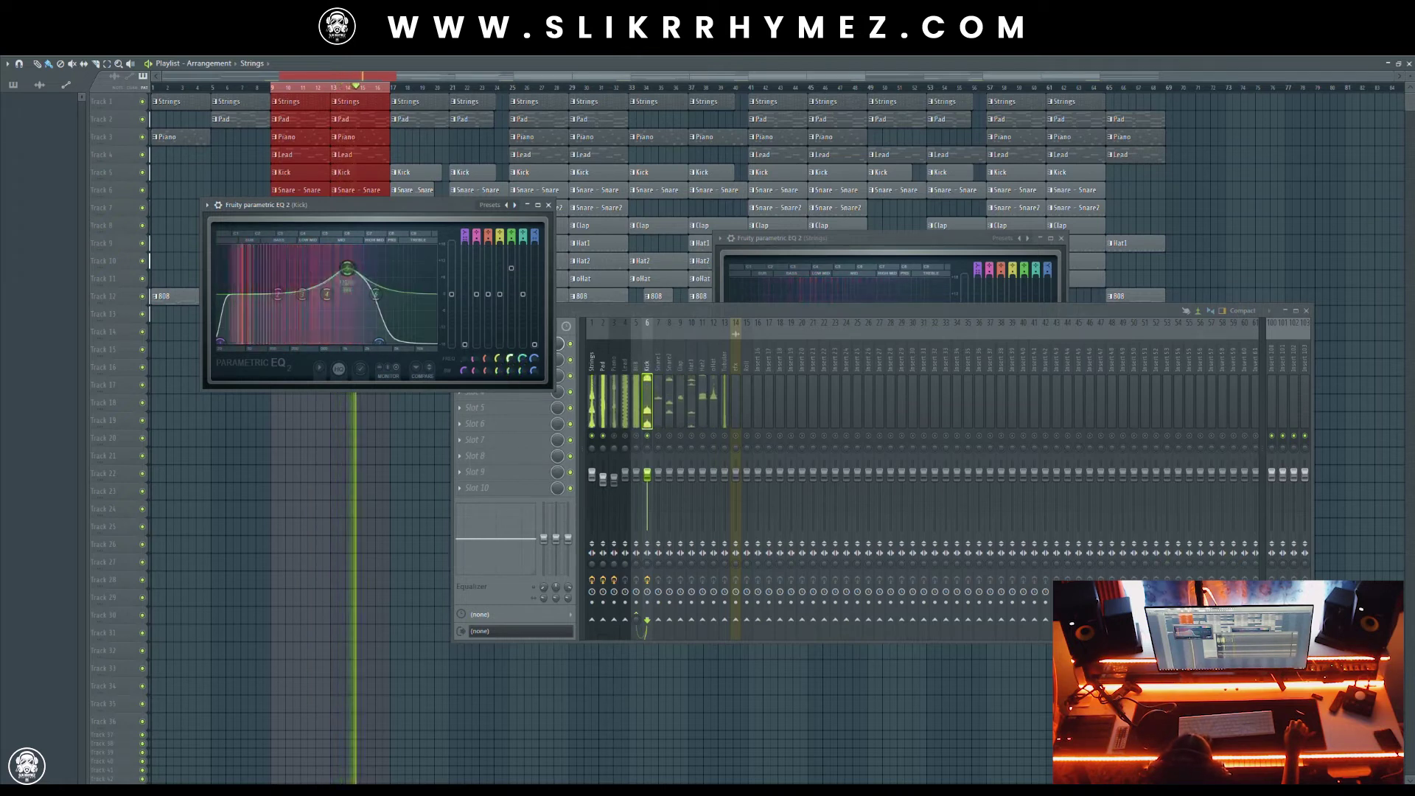
drag(511, 371, 511, 387)
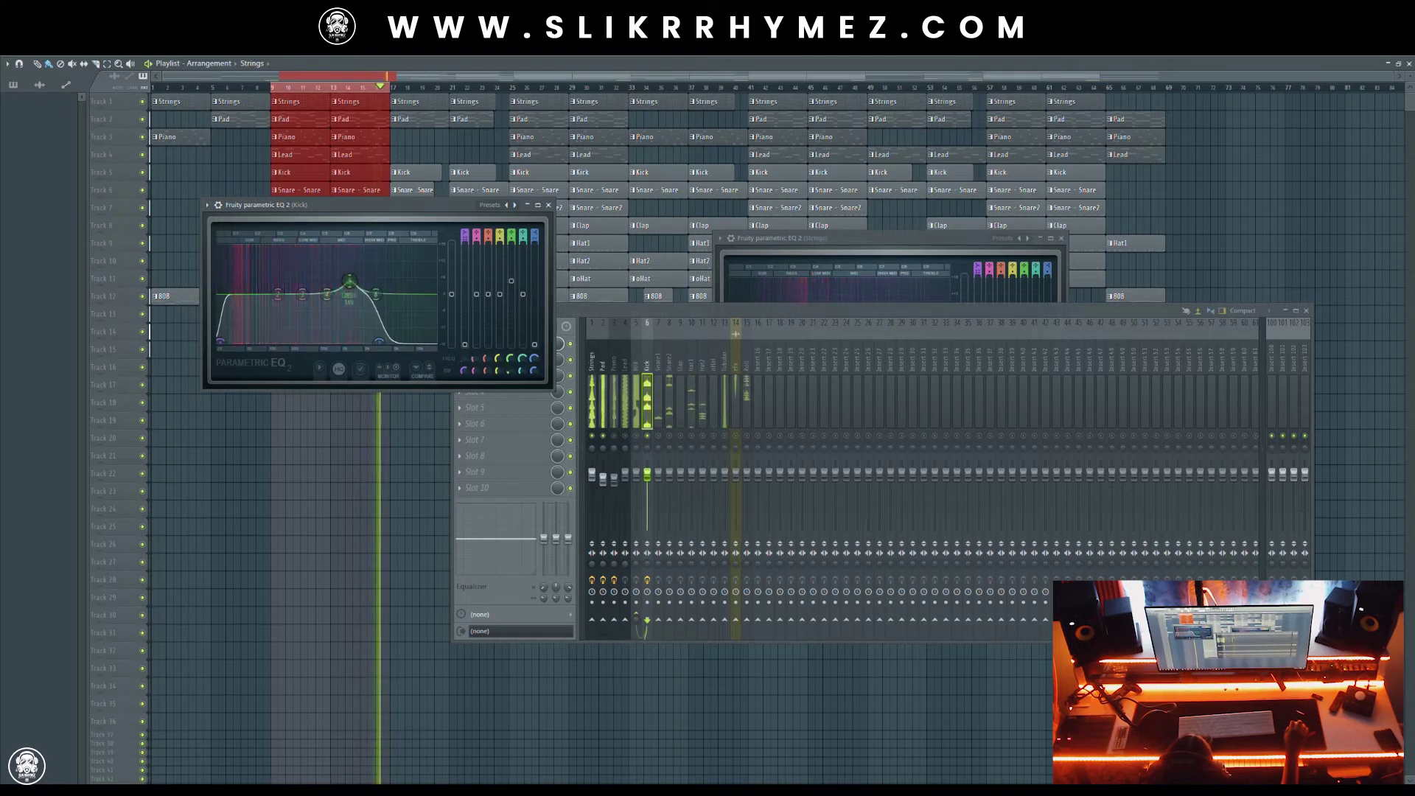
drag(511, 268, 511, 281)
drag(350, 281, 254, 282)
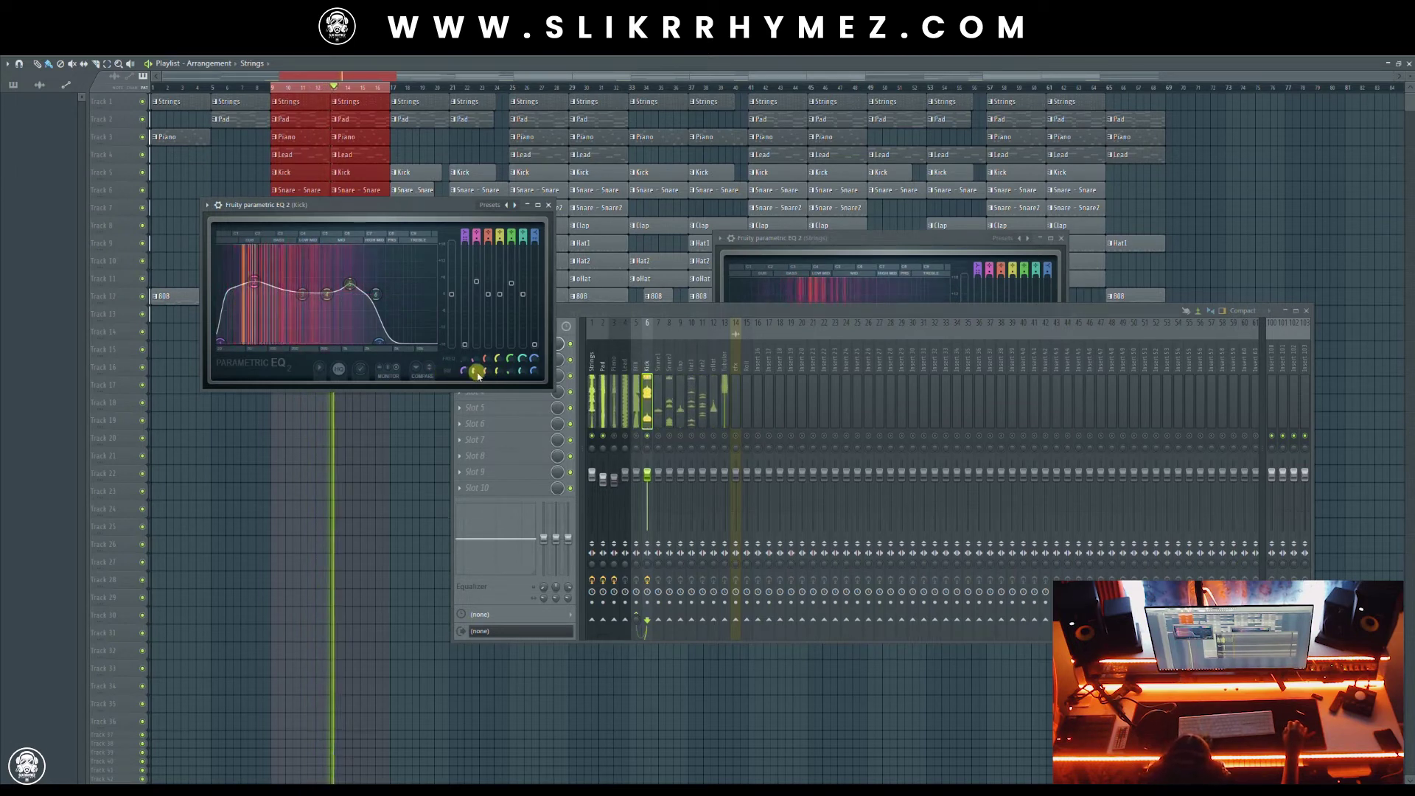
drag(254, 281, 255, 286)
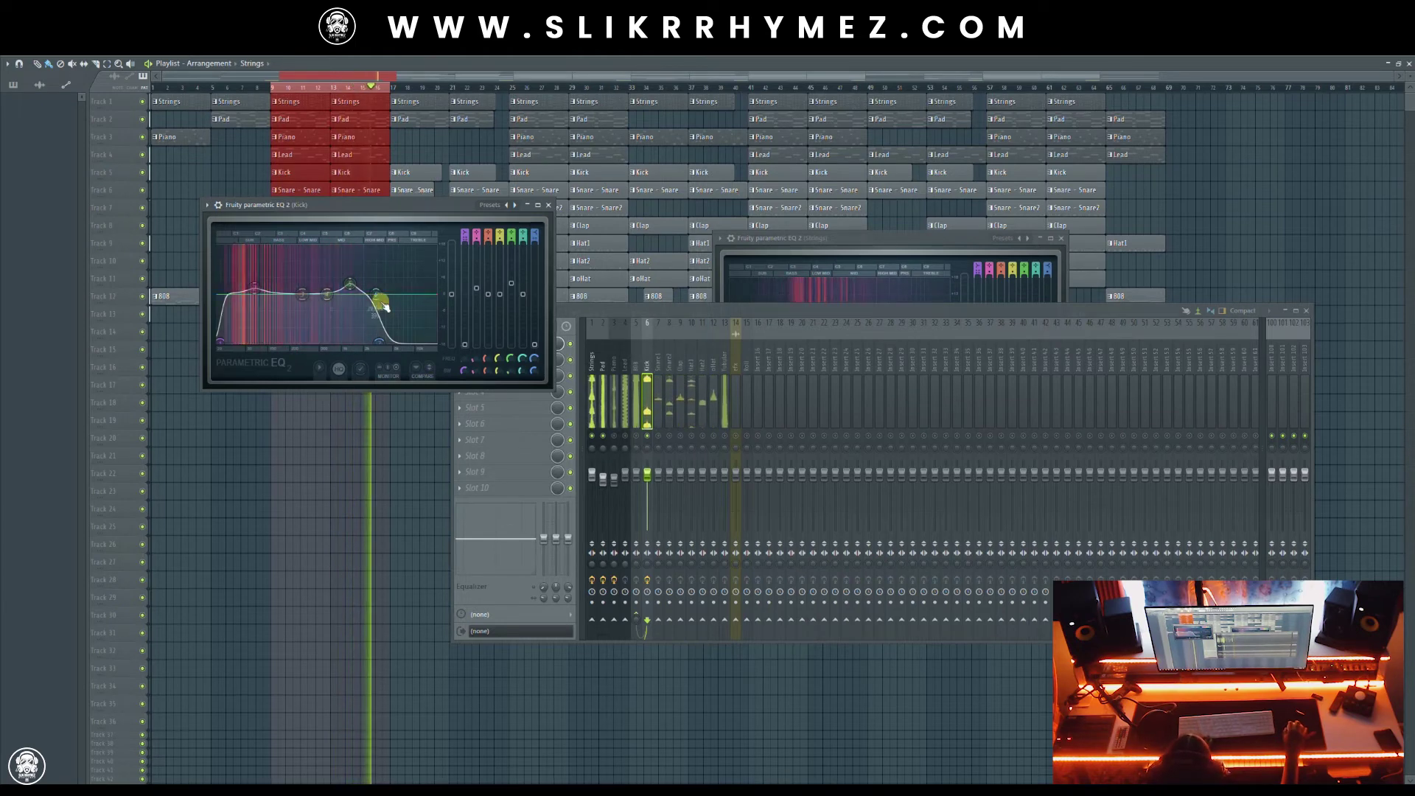
Close the Kick EQ window, lower the Kick track's volume fader slightly, and stop playback
click(549, 205)
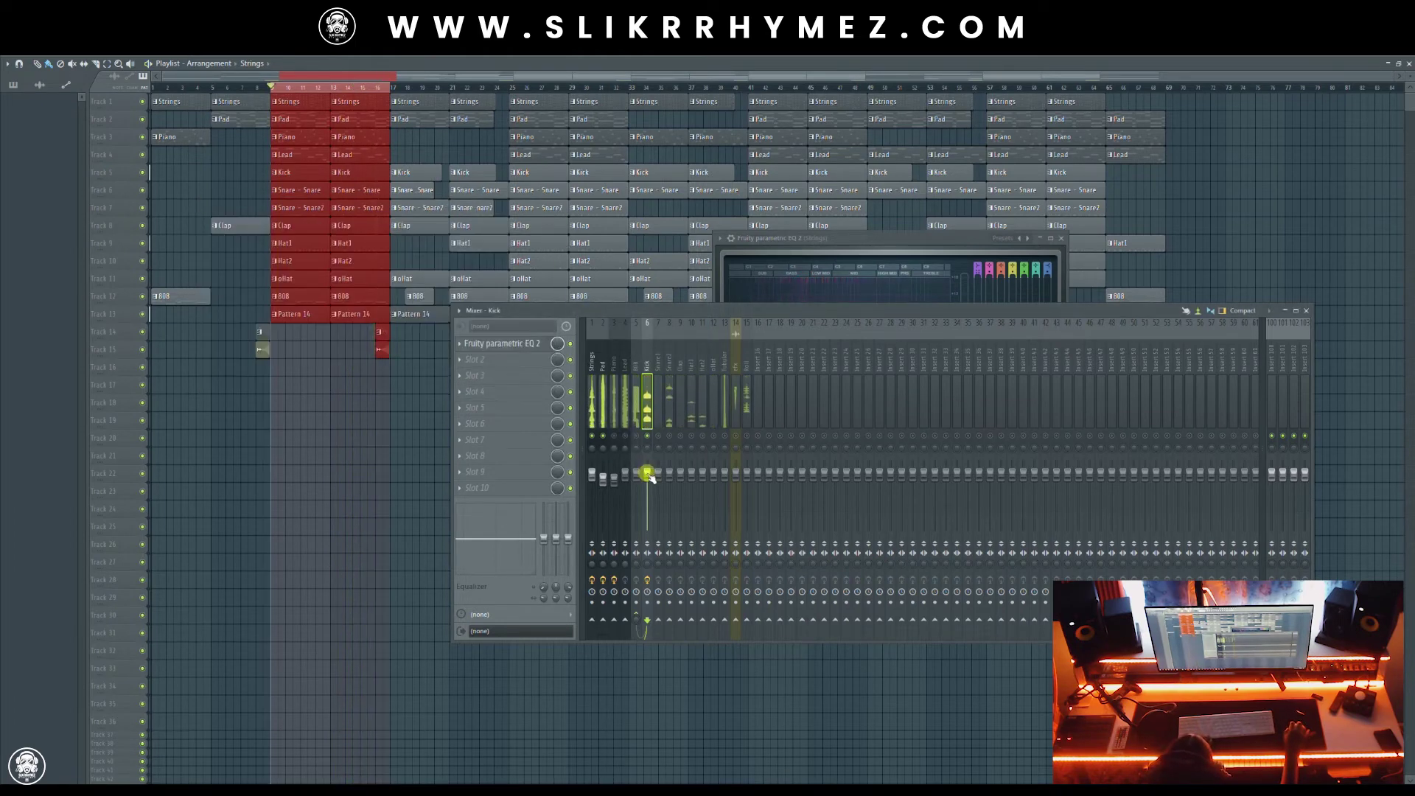
mouse_move(647, 473)
mouse_down()
mouse_move(647, 501)
mouse_move(647, 481)
mouse_up()
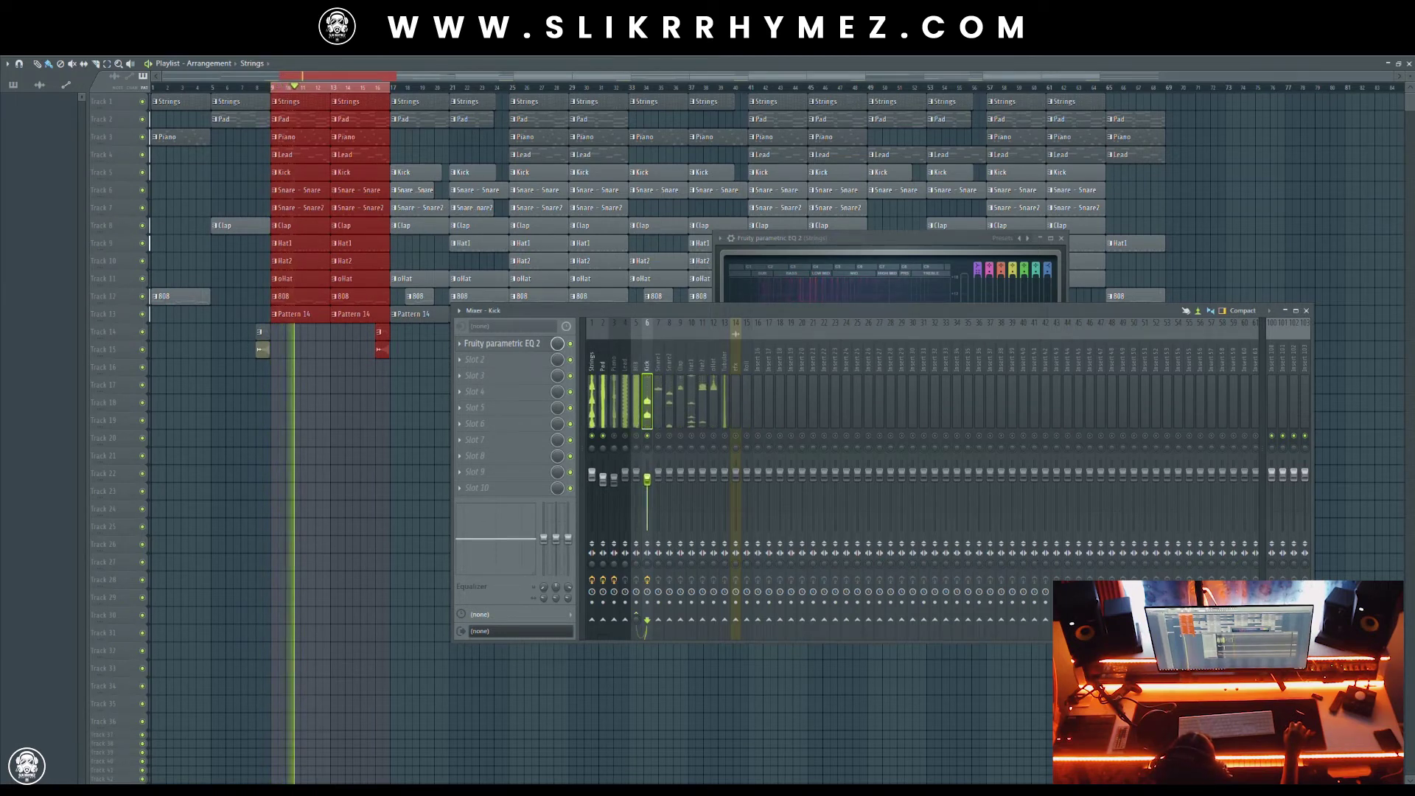
drag(647, 475, 651, 472)
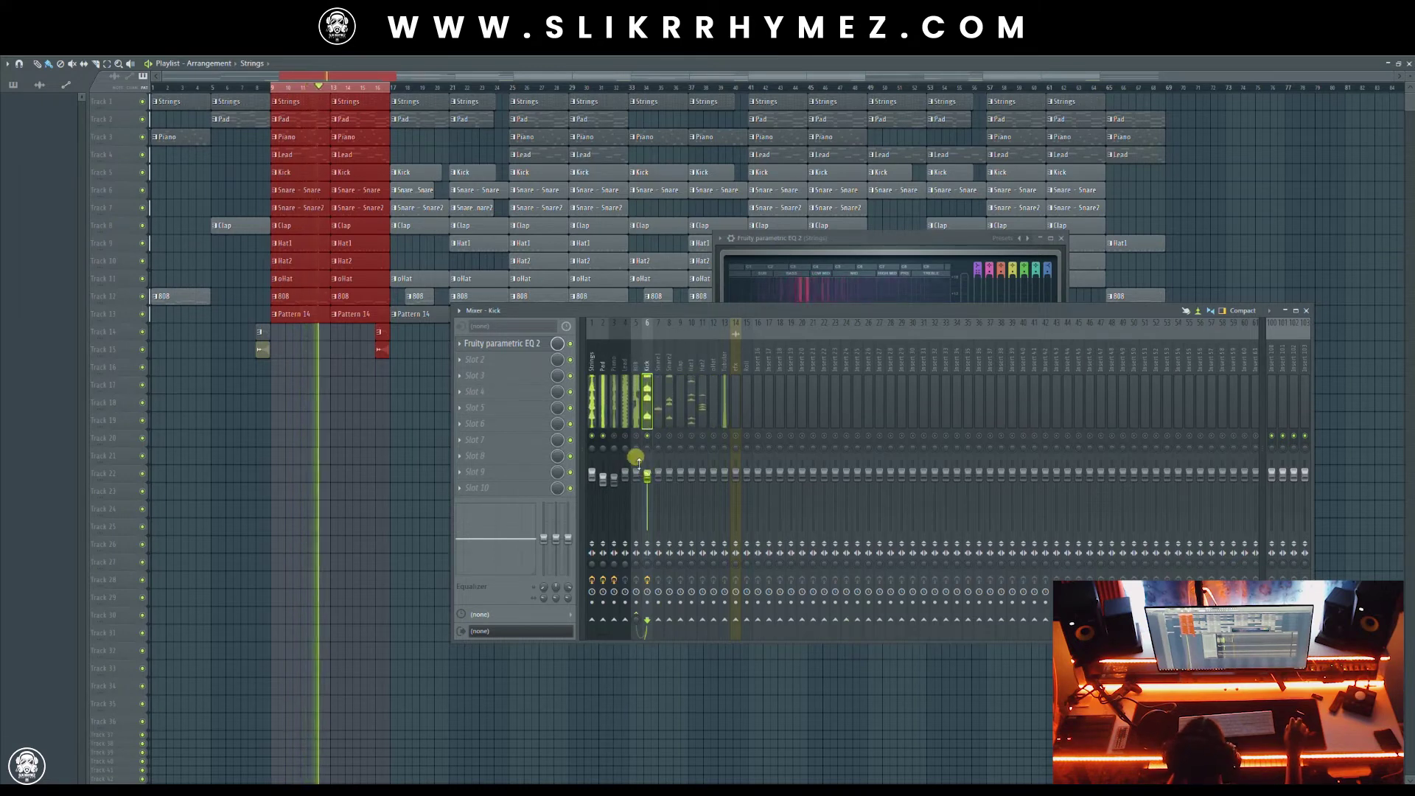
key(space)
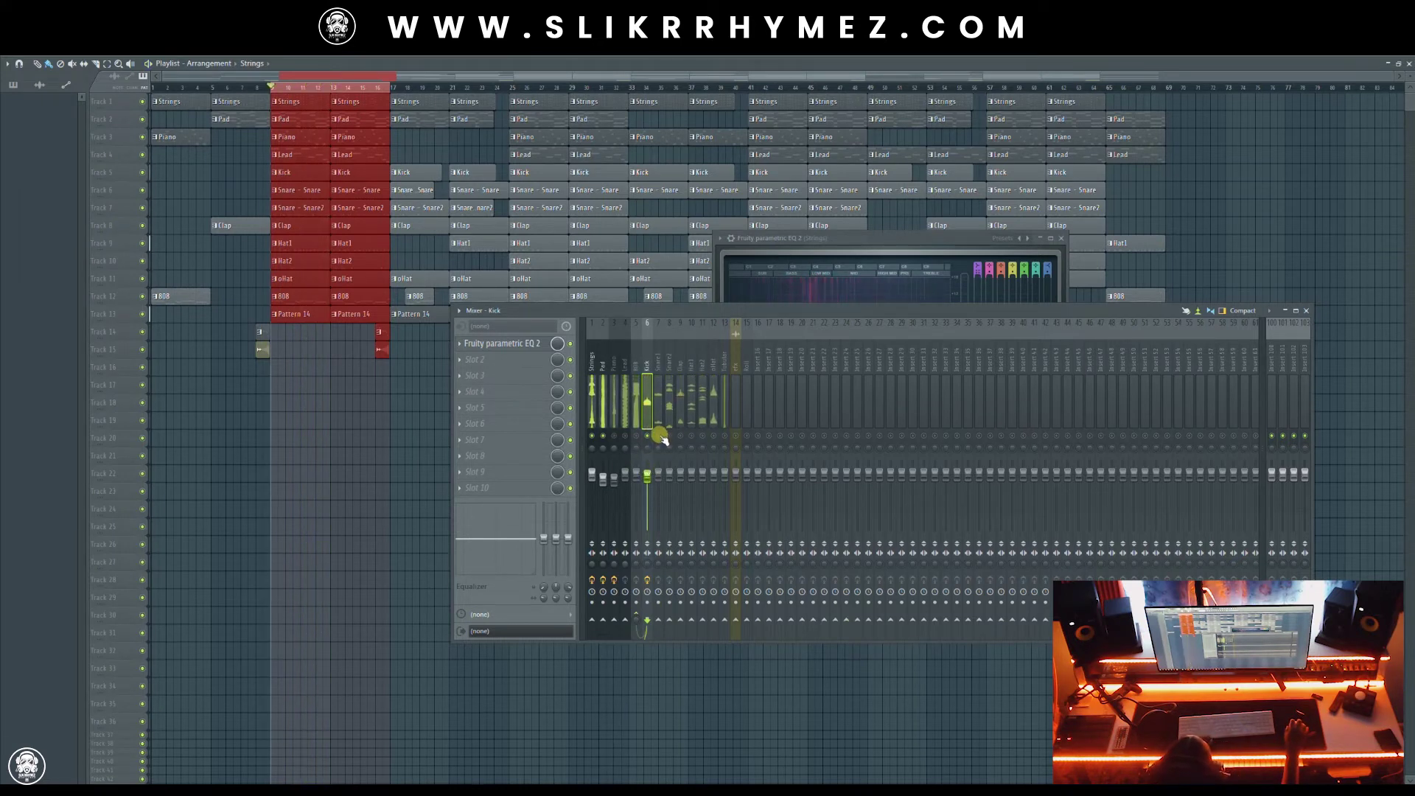
Play the section, unmute the Snare1 track, and load Fruity Parametric EQ 2 into its first effect slot
key(space)
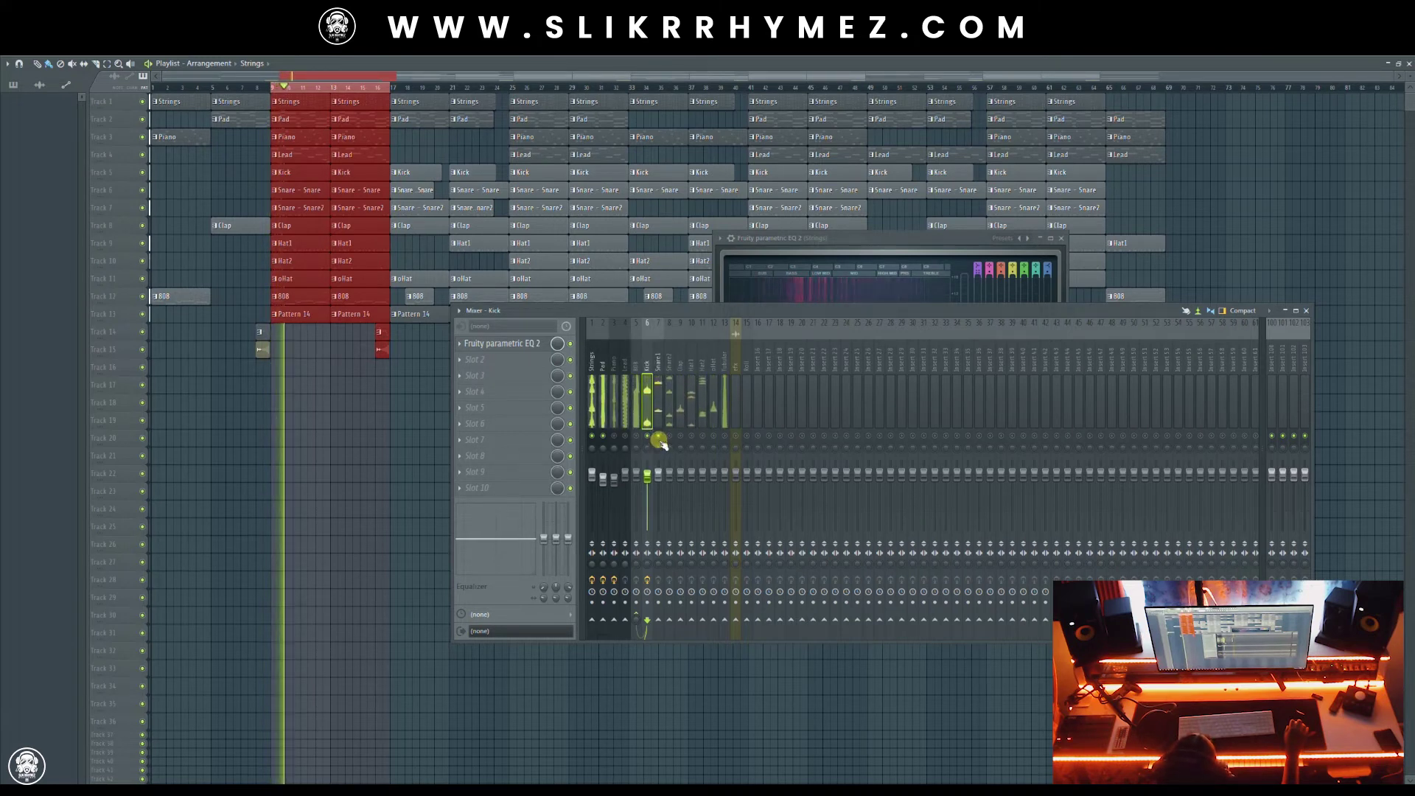
click(658, 365)
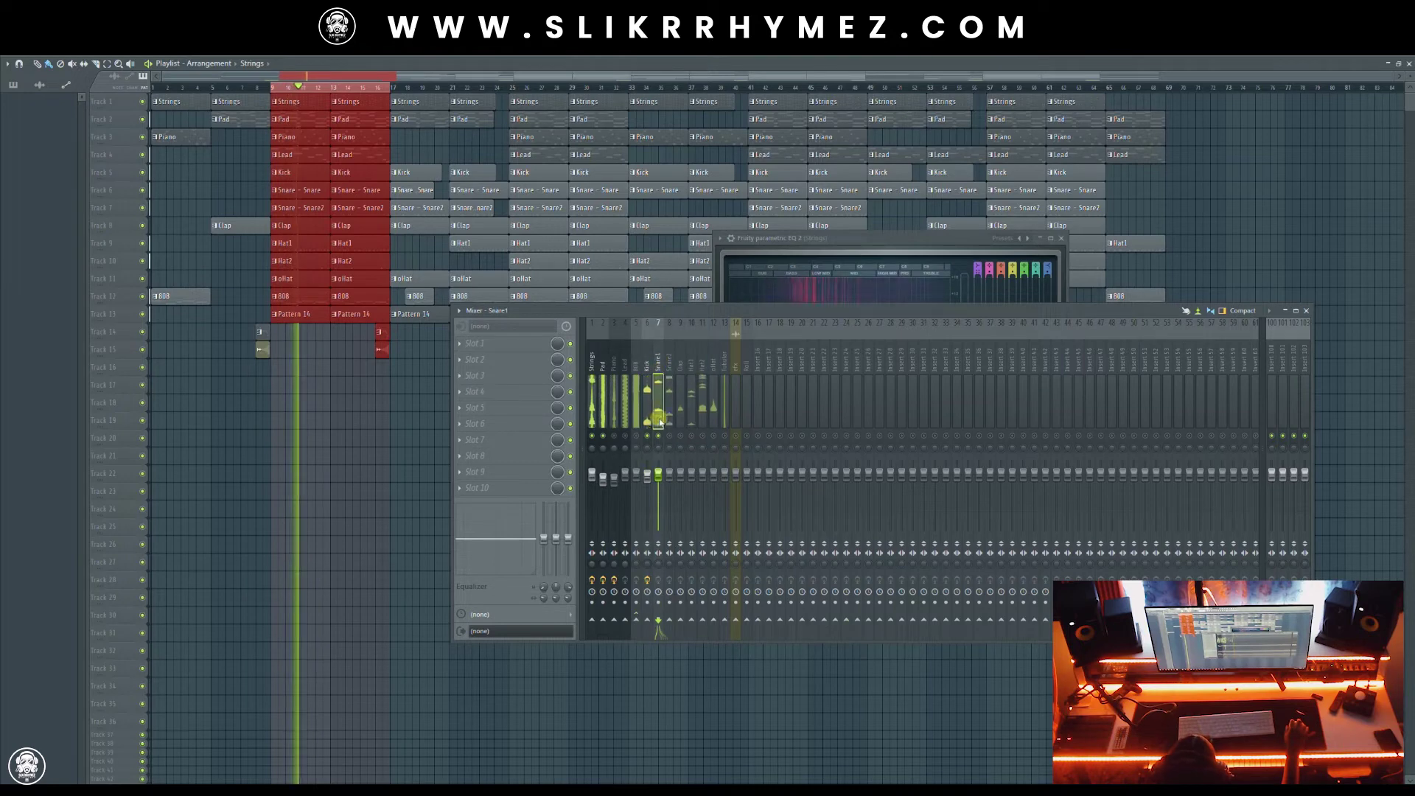
click(475, 343)
click(641, 474)
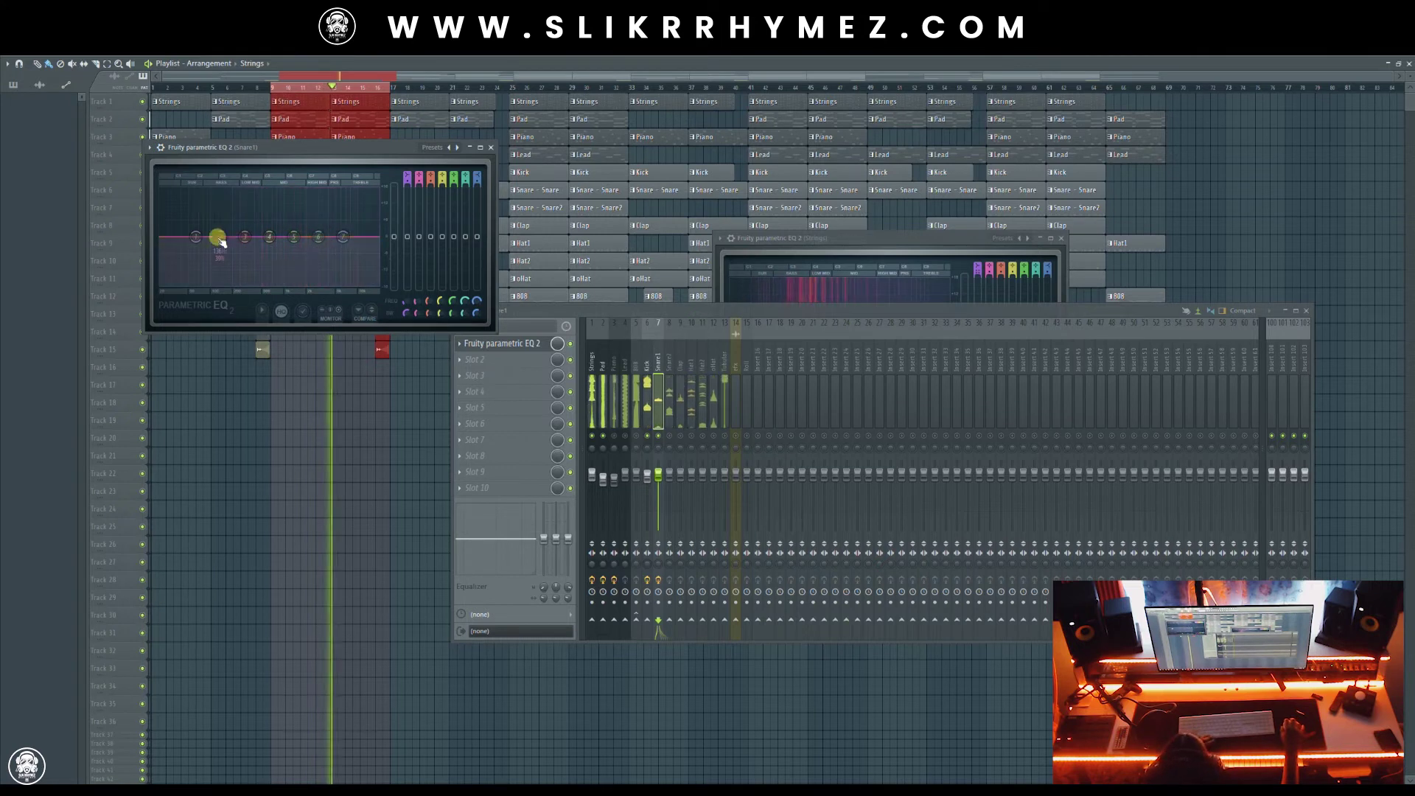
Cut the Snare1's low frequencies with EQ band 1 at Steep 8, and stop playback
right_click(195, 239)
mouse_move(208, 276)
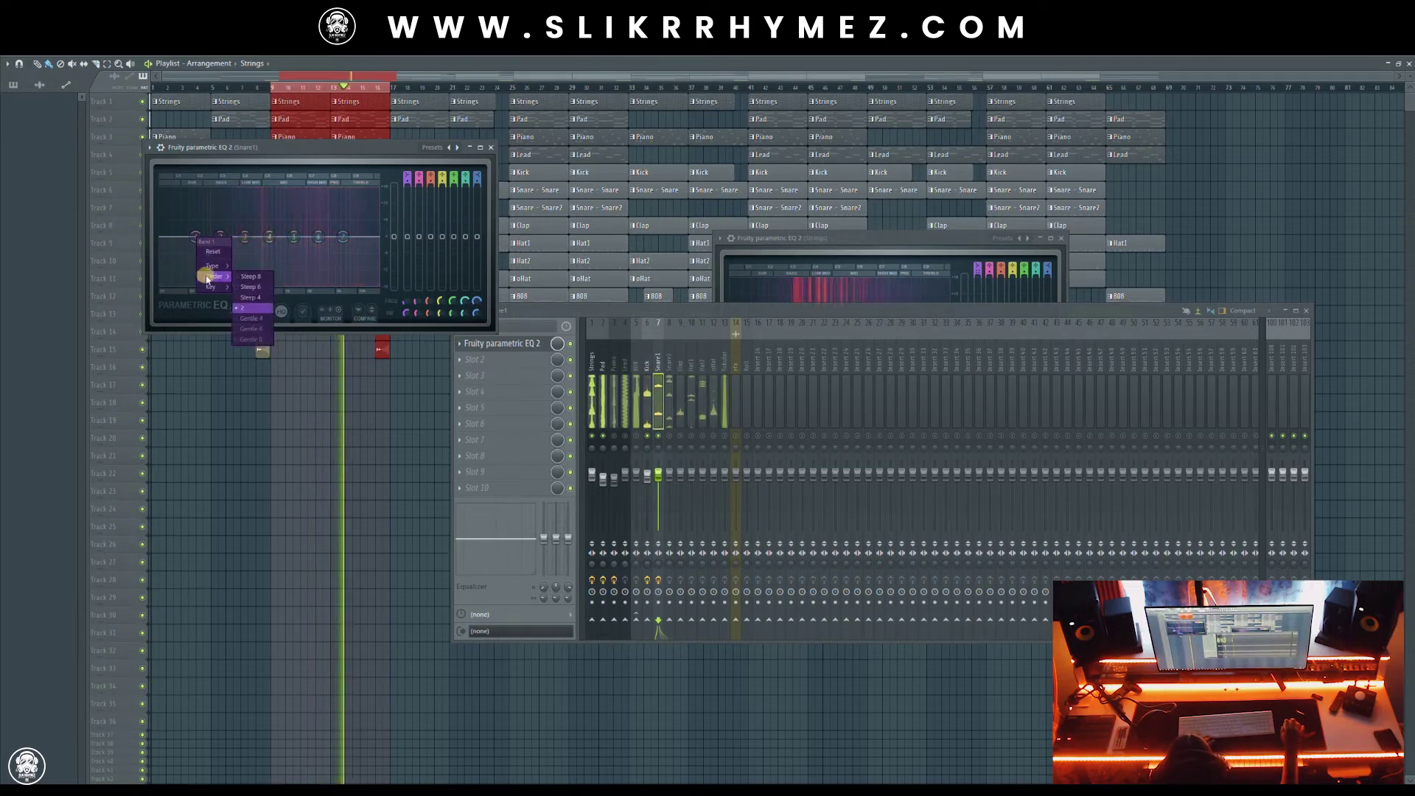
click(251, 275)
mouse_move(193, 235)
mouse_down()
mouse_move(167, 252)
mouse_move(211, 283)
mouse_up()
key(space)
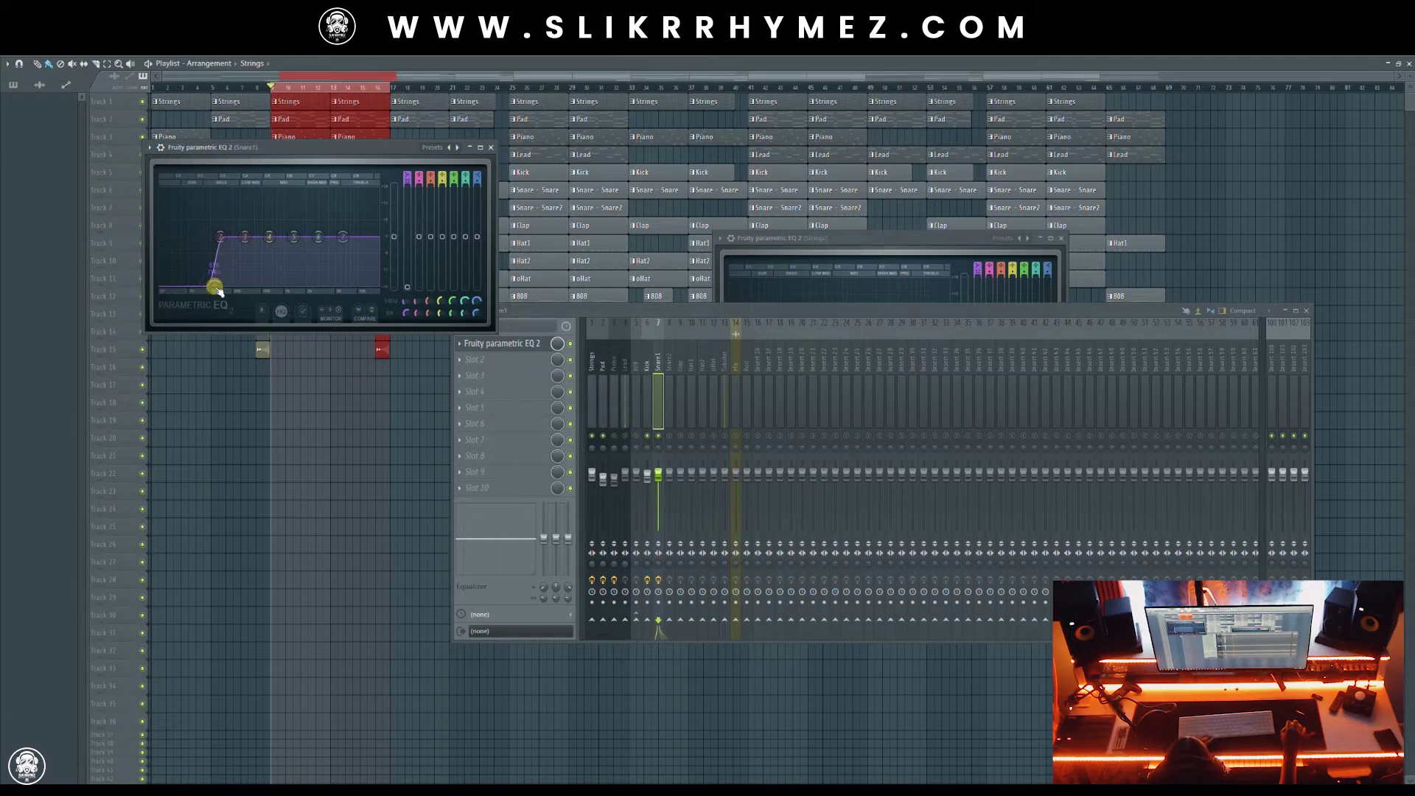
Play the section, boost Snare1's EQ band 6 slightly, and reduce its highs slightly with band 7
key(space)
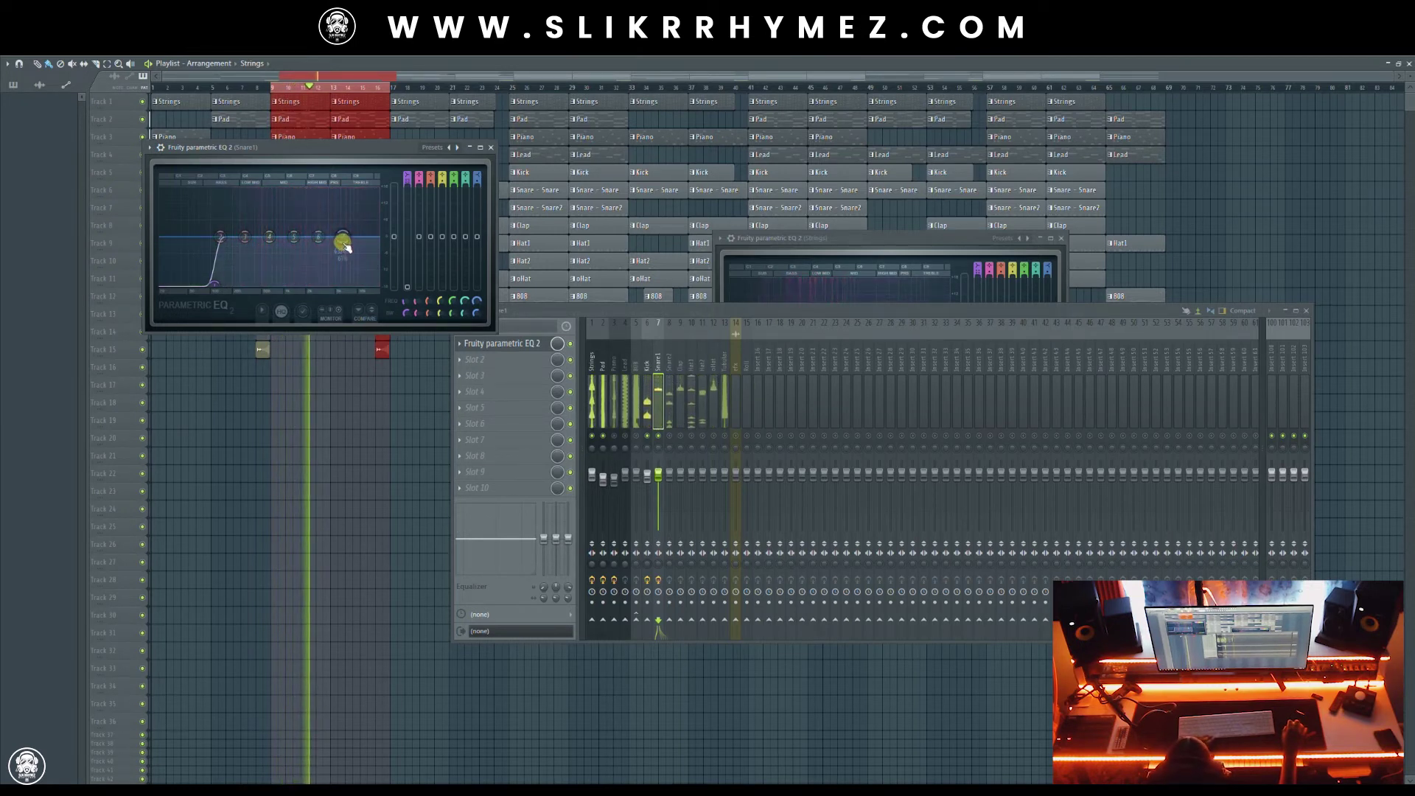
mouse_move(318, 236)
mouse_down()
mouse_move(318, 210)
mouse_move(318, 231)
mouse_up()
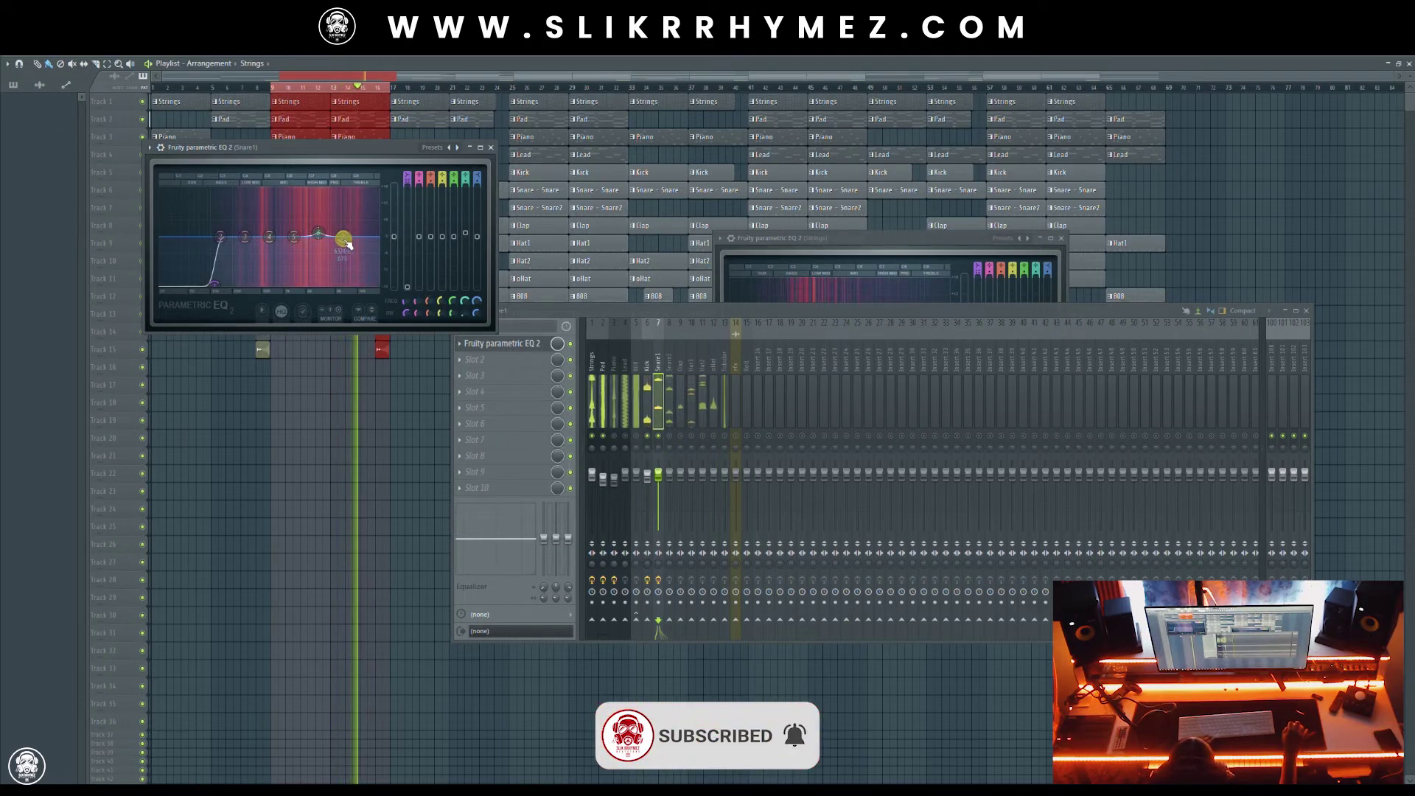
drag(347, 243, 353, 243)
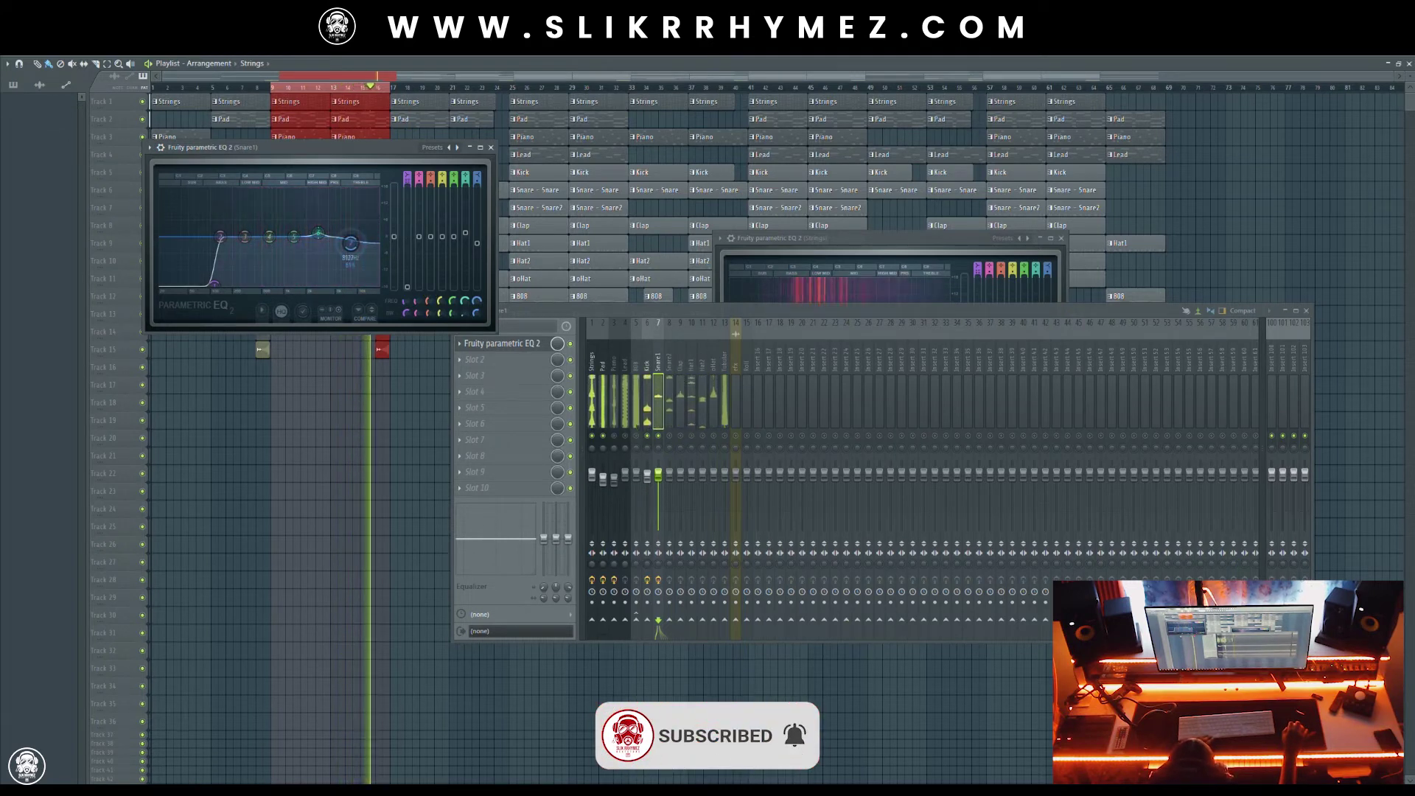
Lower the Snare1 track's volume fader slightly against Snare2, and close the Snare1 EQ window
drag(658, 474, 658, 479)
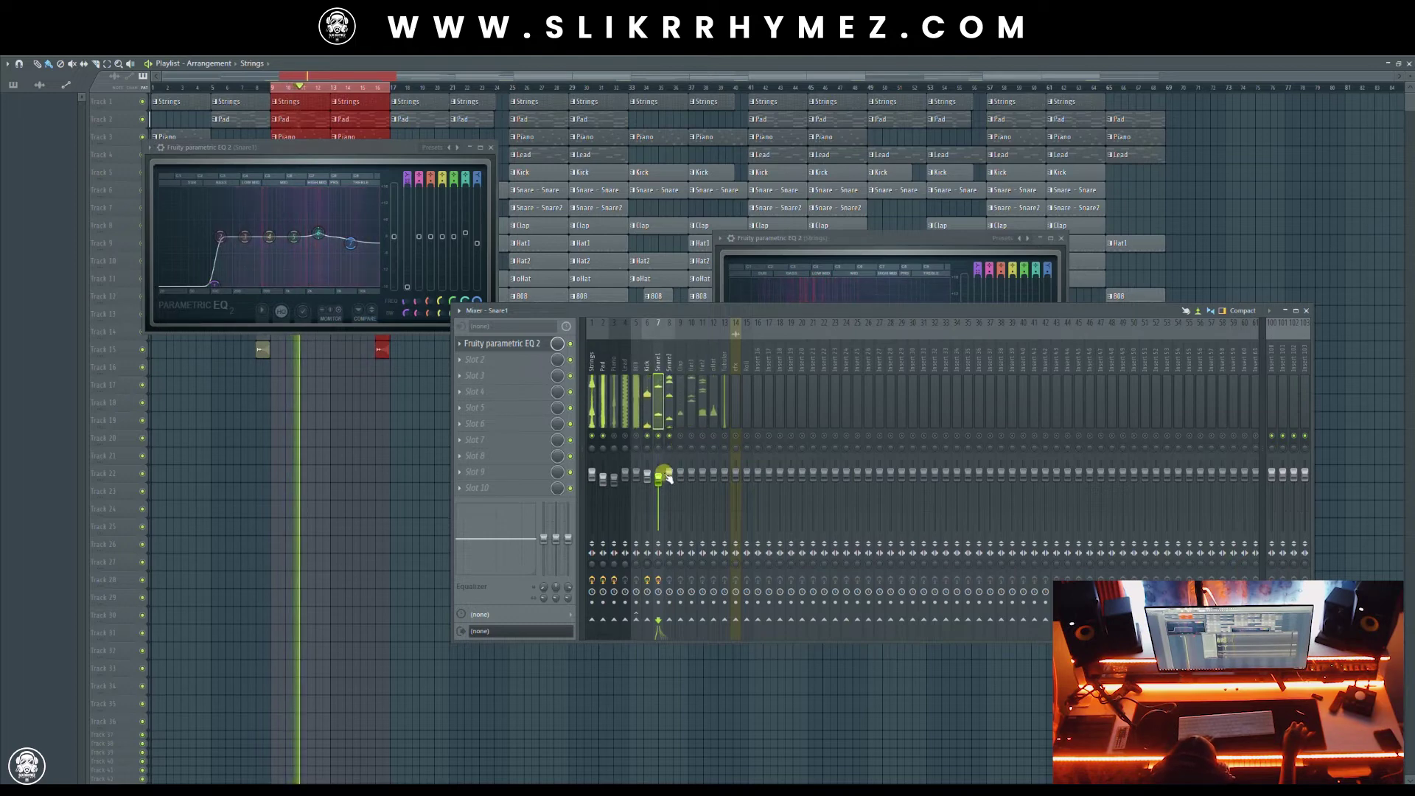
click(667, 367)
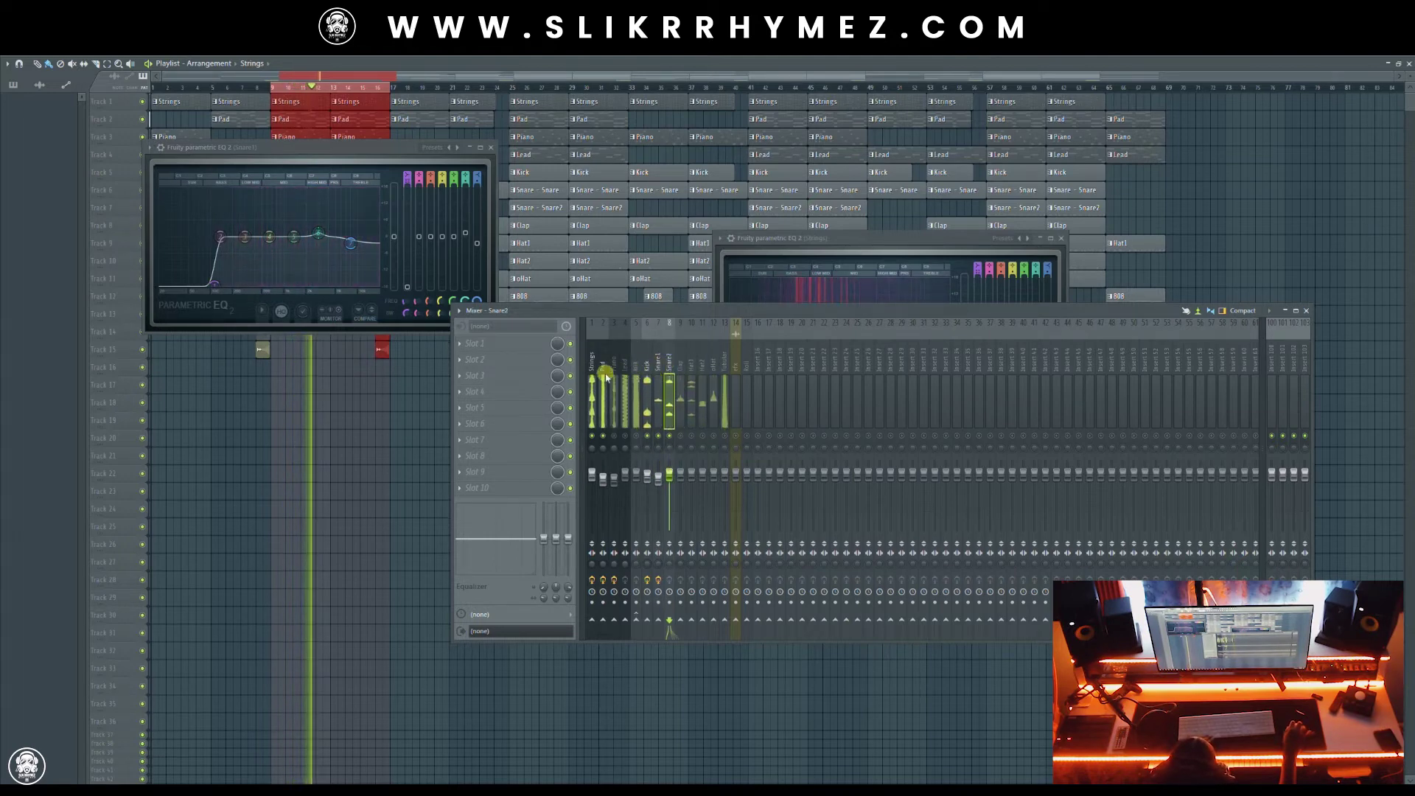
click(492, 147)
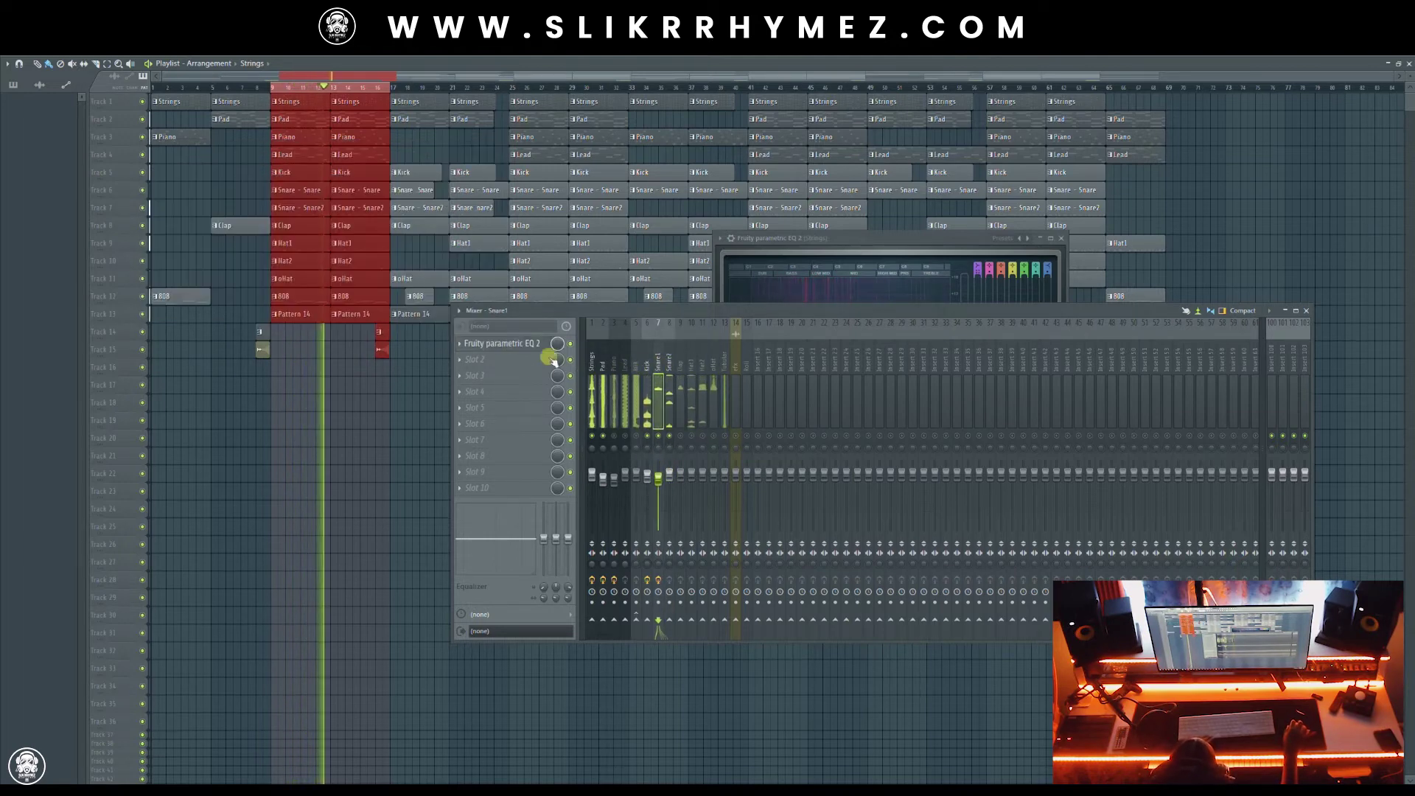
Select the Snare2 mixer track and load Fruity Parametric EQ 2 into its first effect slot
click(660, 405)
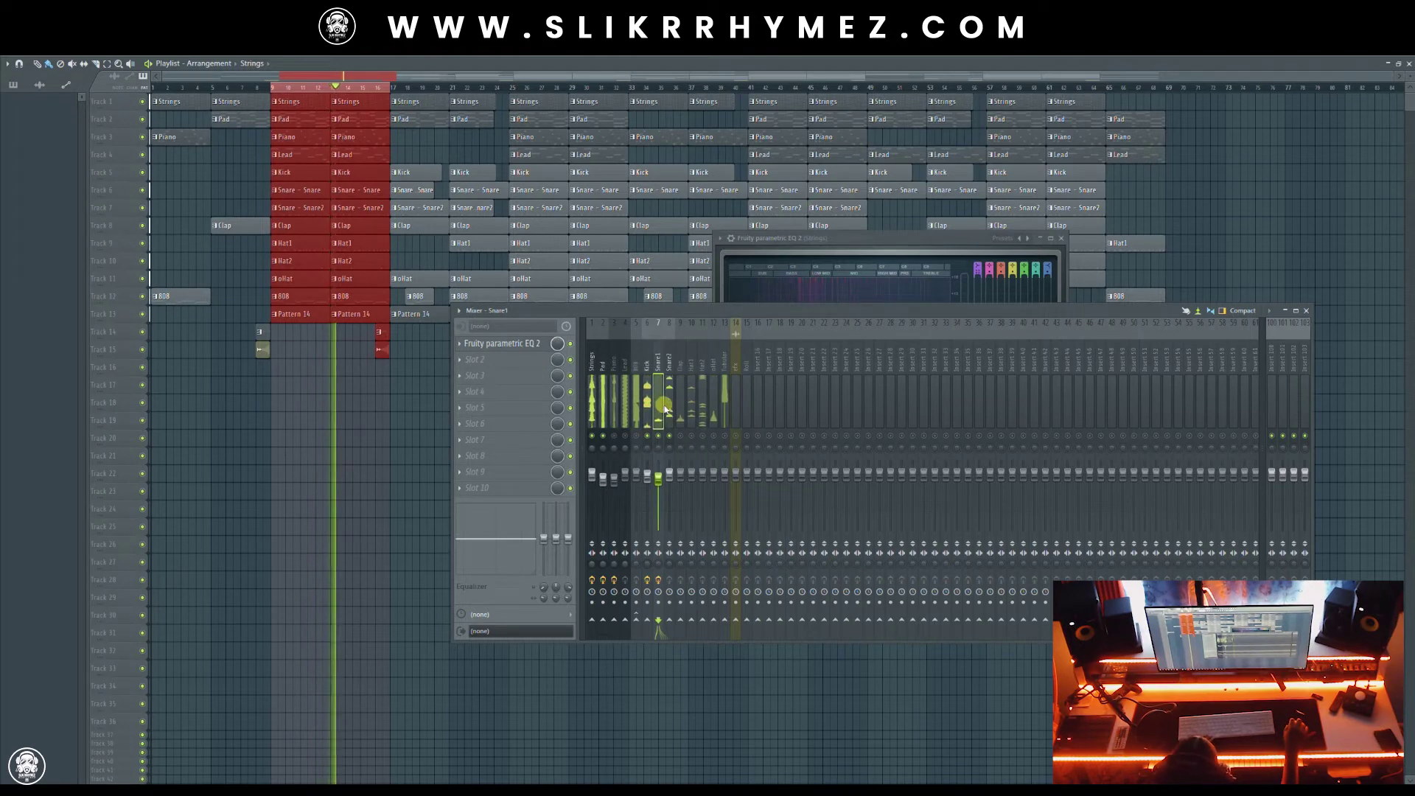
click(669, 409)
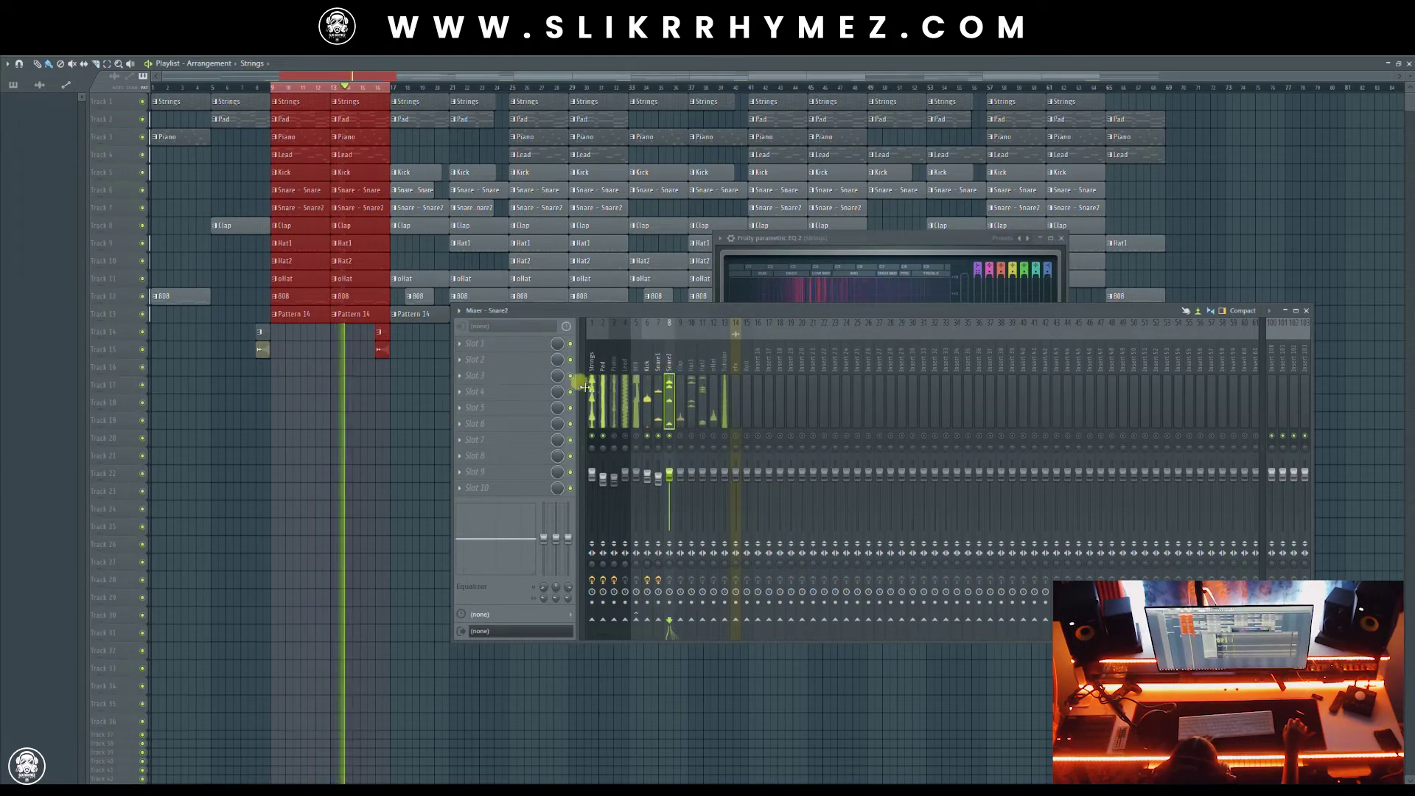
click(474, 343)
click(622, 468)
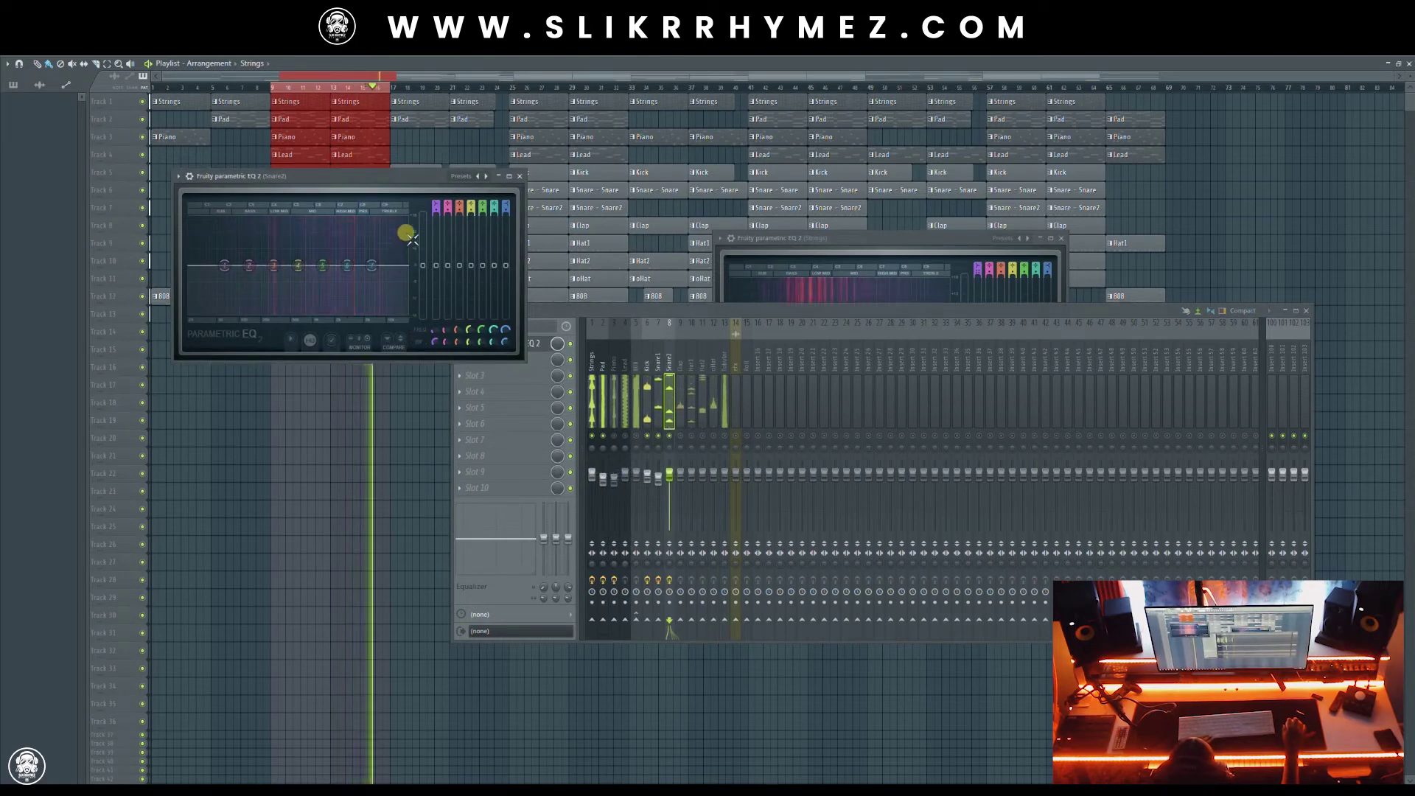
Apply the 100Hz Cut preset to the Snare2 EQ, and reduce bands 6 and 7 slightly
click(486, 176)
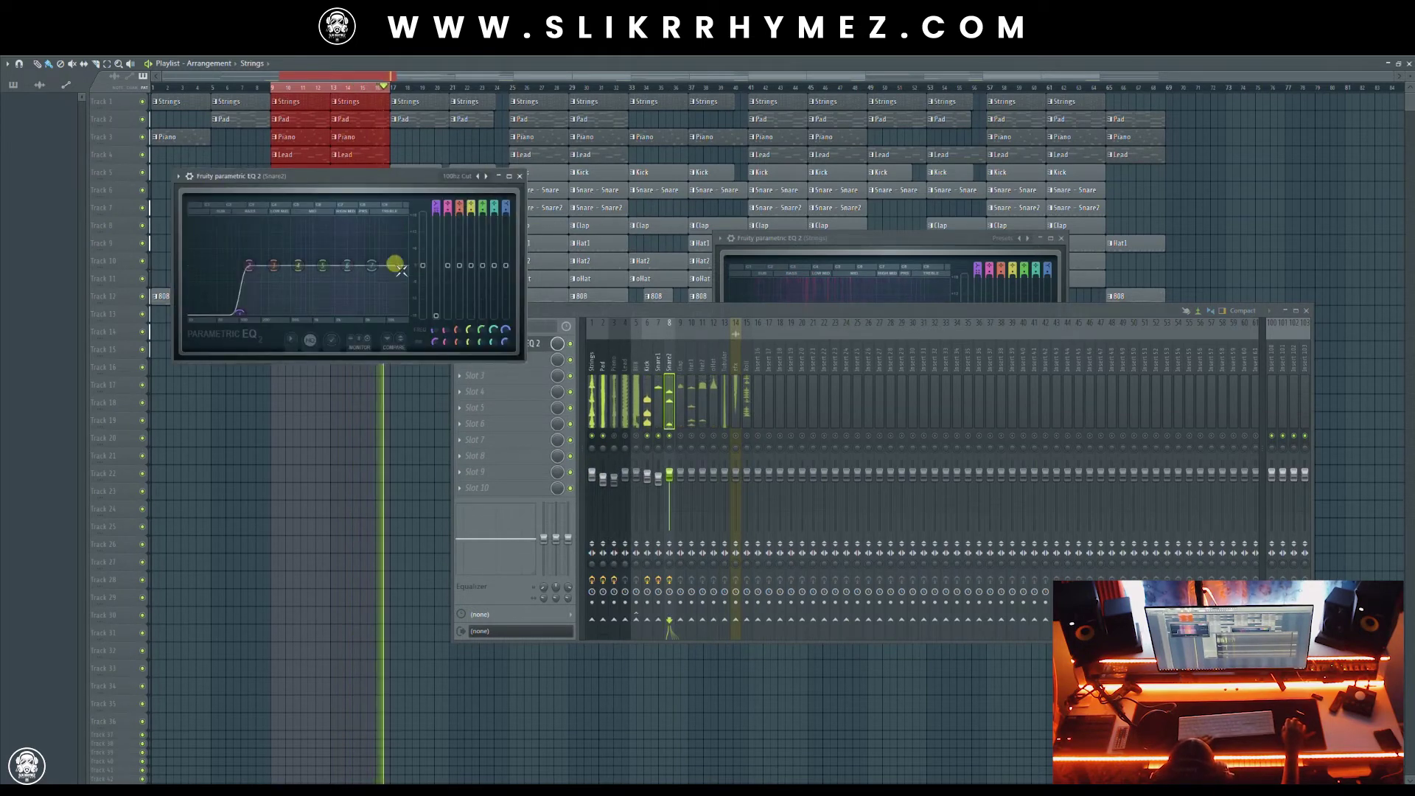
drag(240, 312, 242, 313)
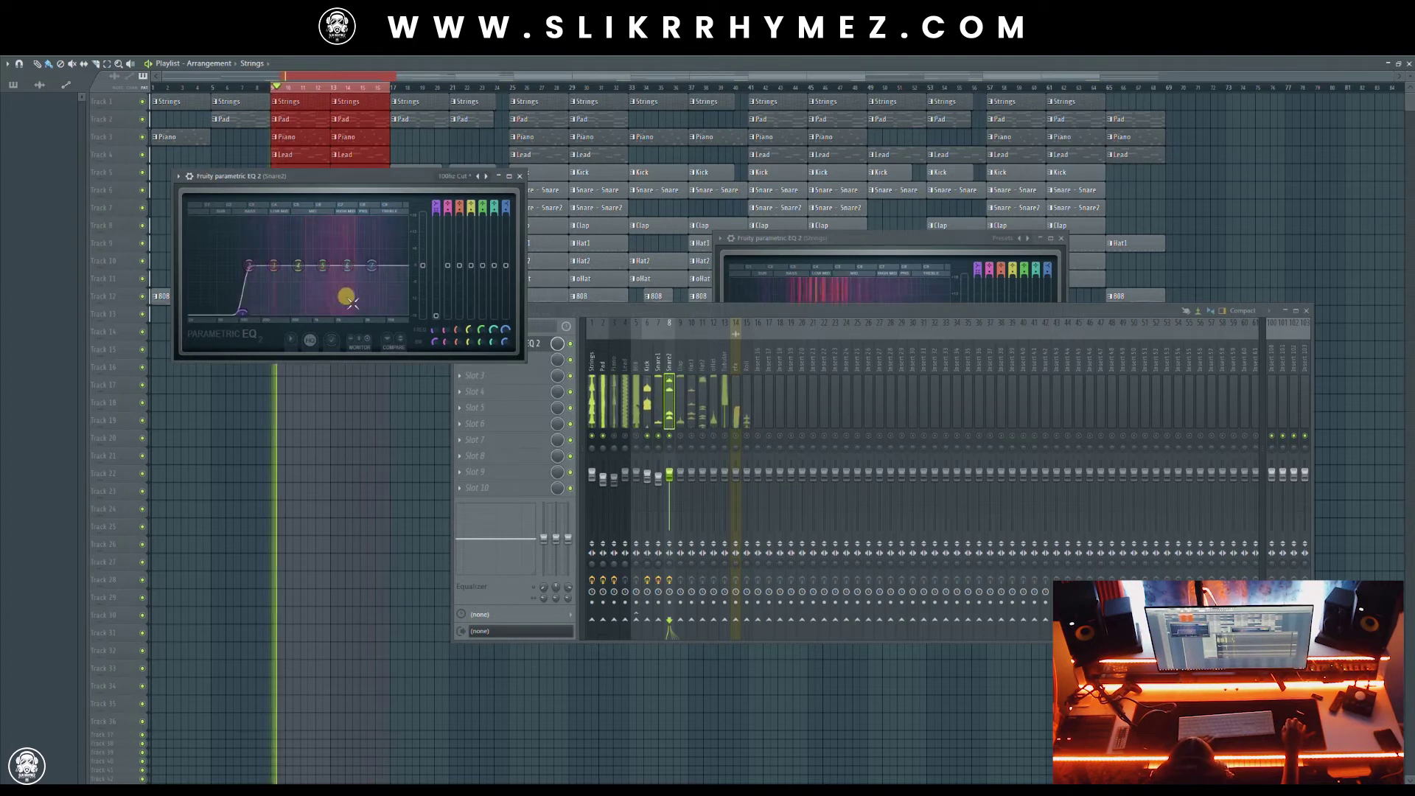
drag(347, 265, 374, 268)
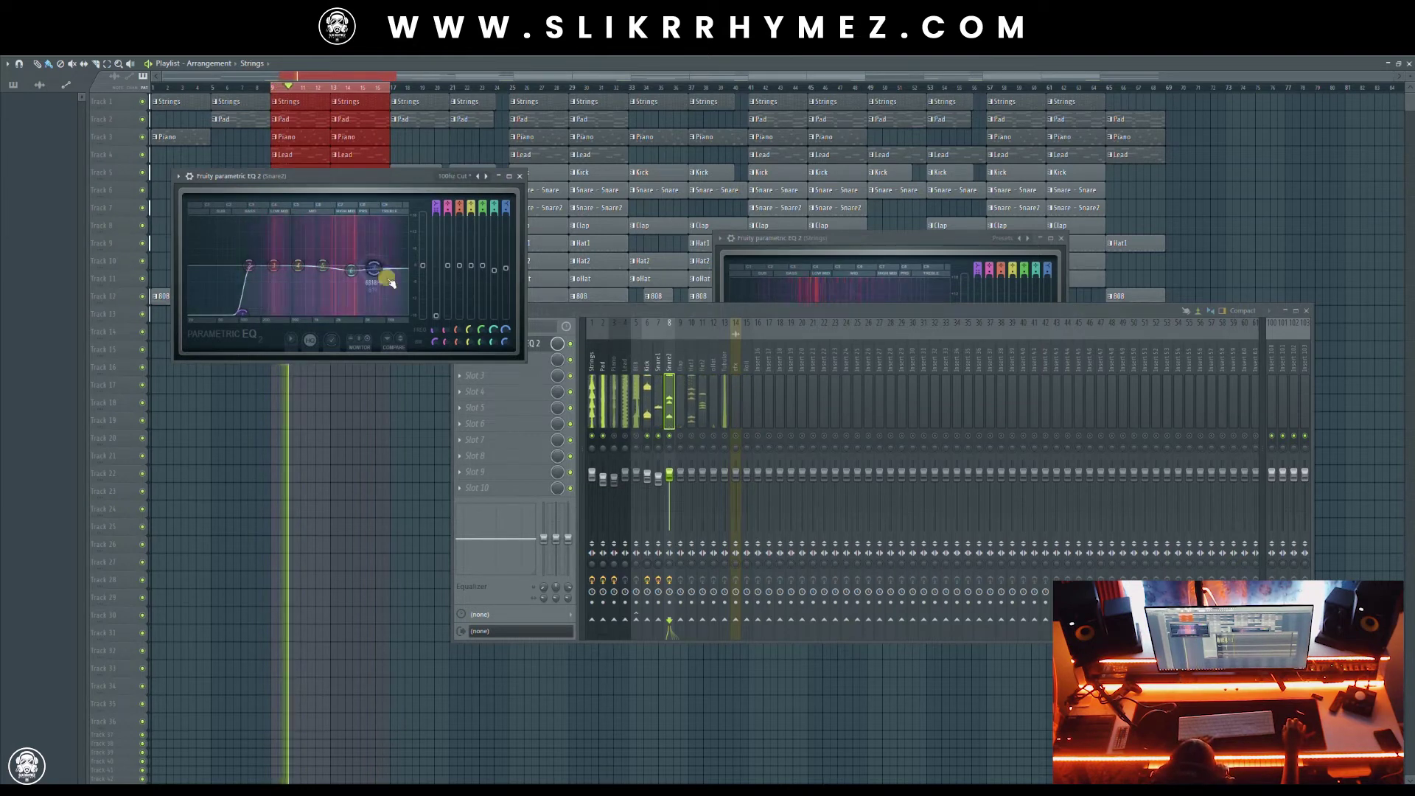
Lower the Snare2 track's volume fader slightly, and pan the track slightly off centre
mouse_move(670, 474)
mouse_down()
mouse_move(670, 493)
mouse_move(669, 482)
mouse_up()
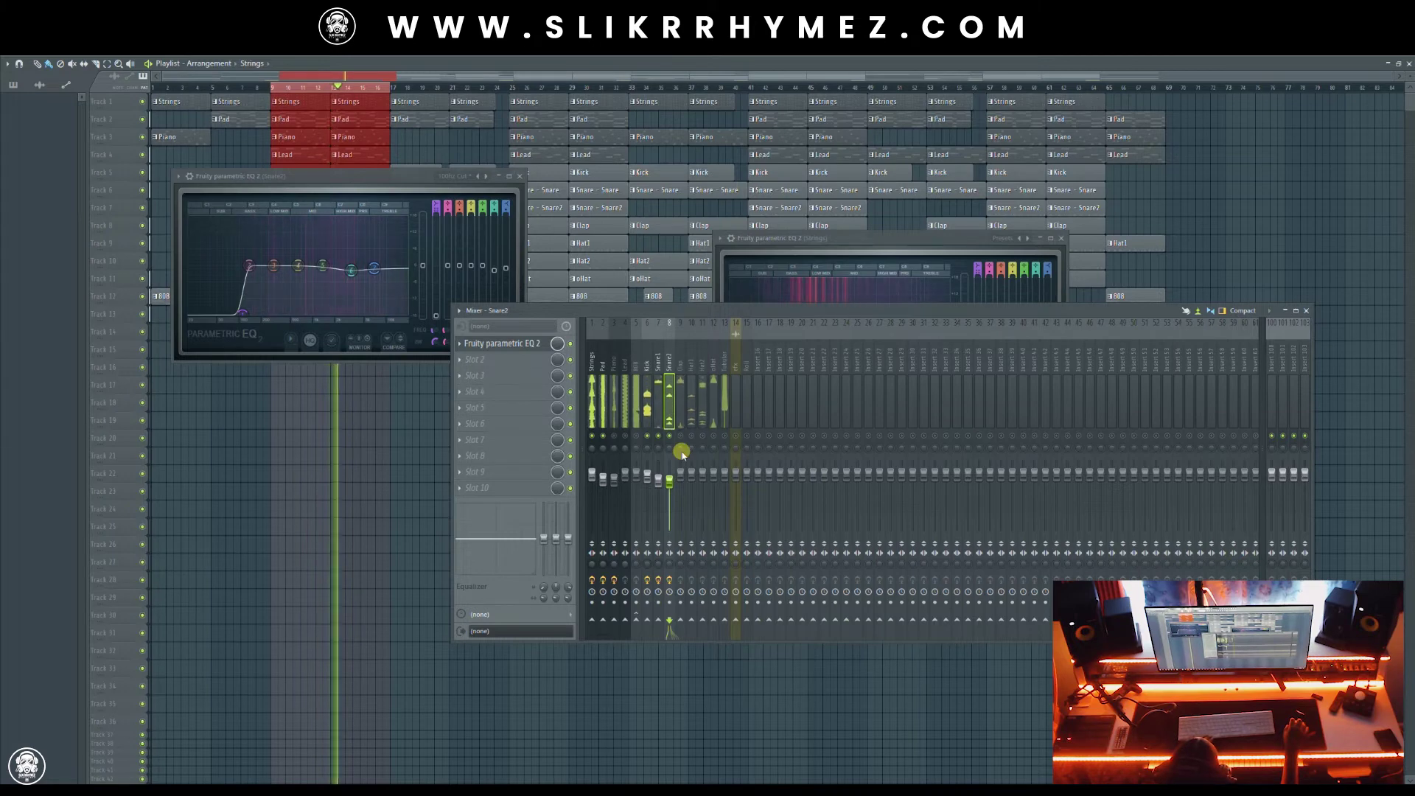
key(space)
drag(679, 315, 547, 357)
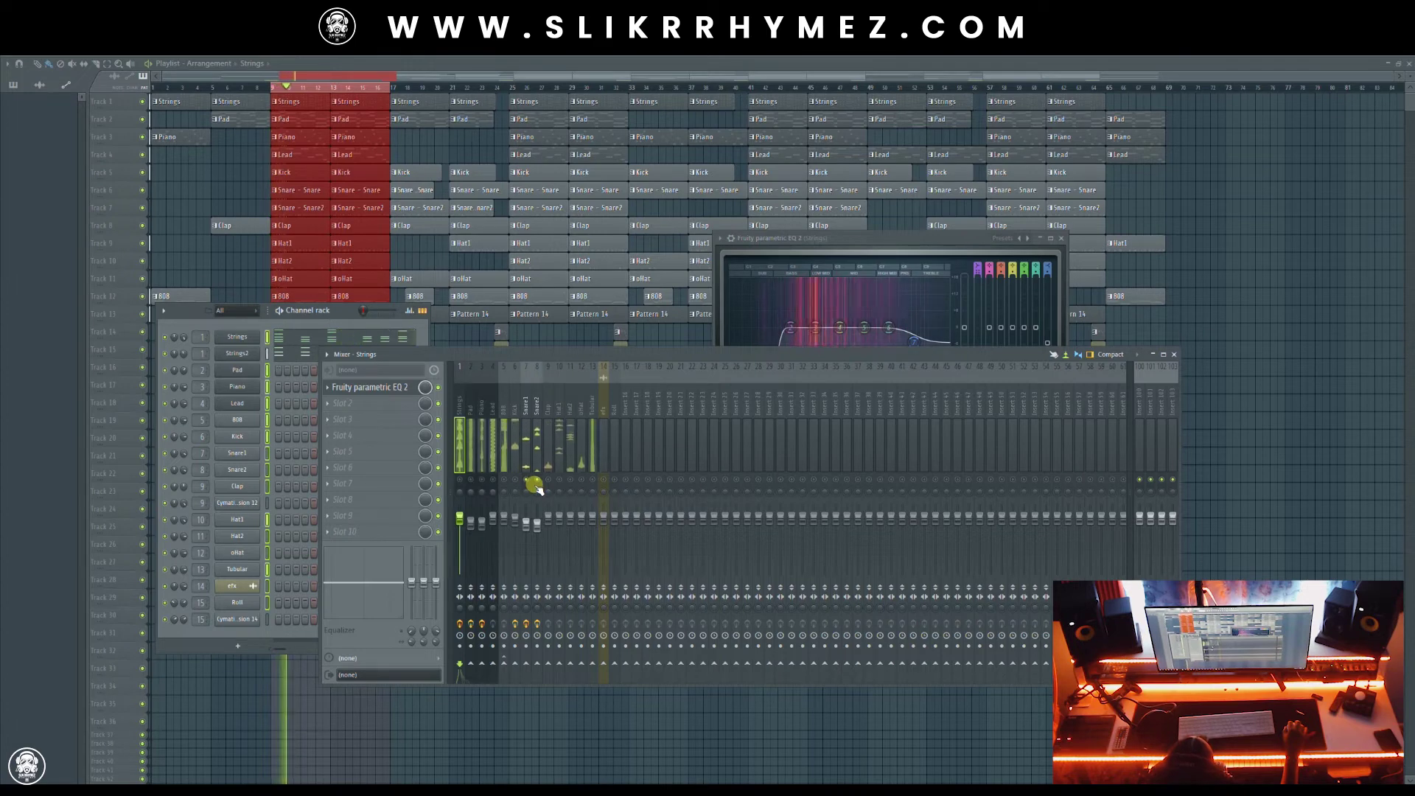
key(space)
drag(537, 491, 537, 479)
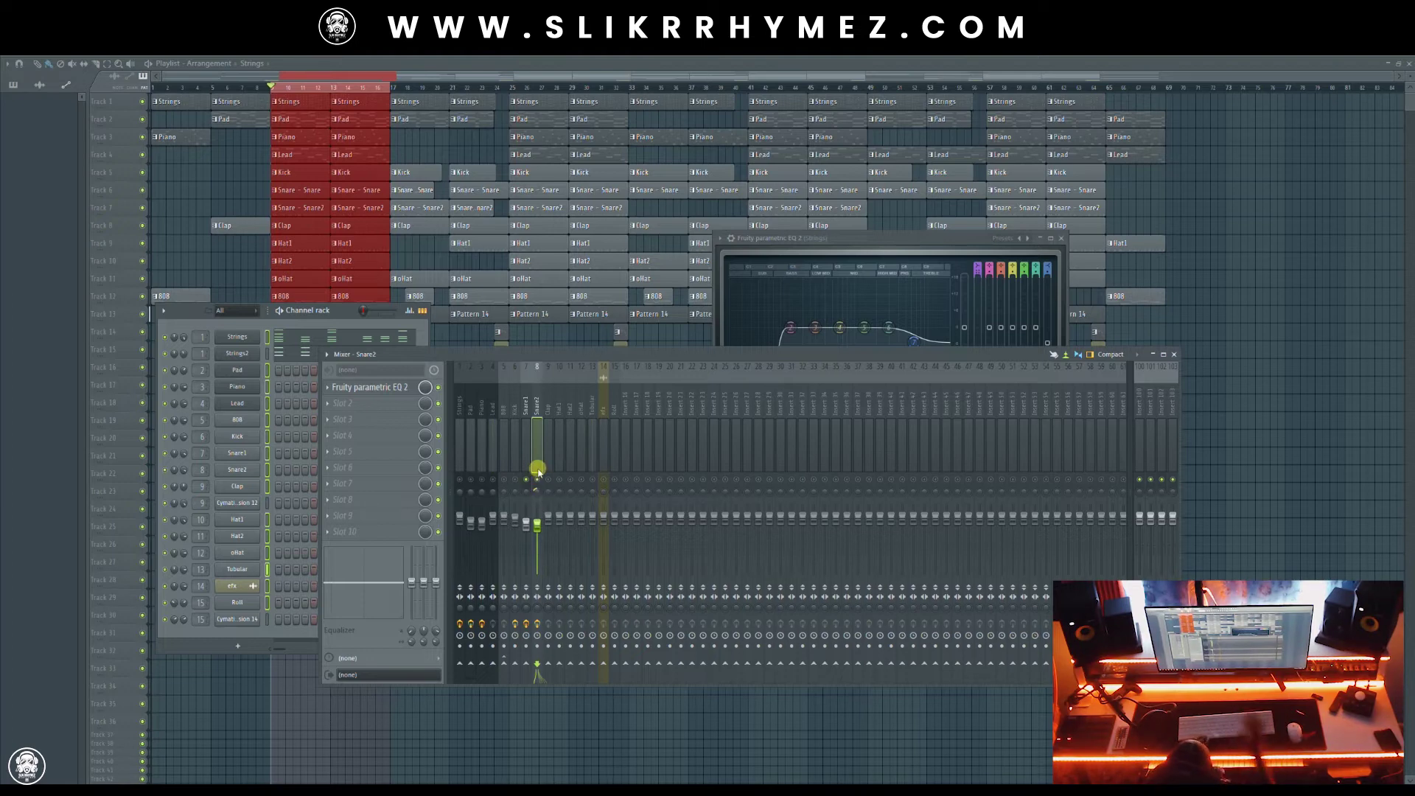
Play the section and load Fruity Parametric EQ 2 into the Clap track's first effect slot
key(space)
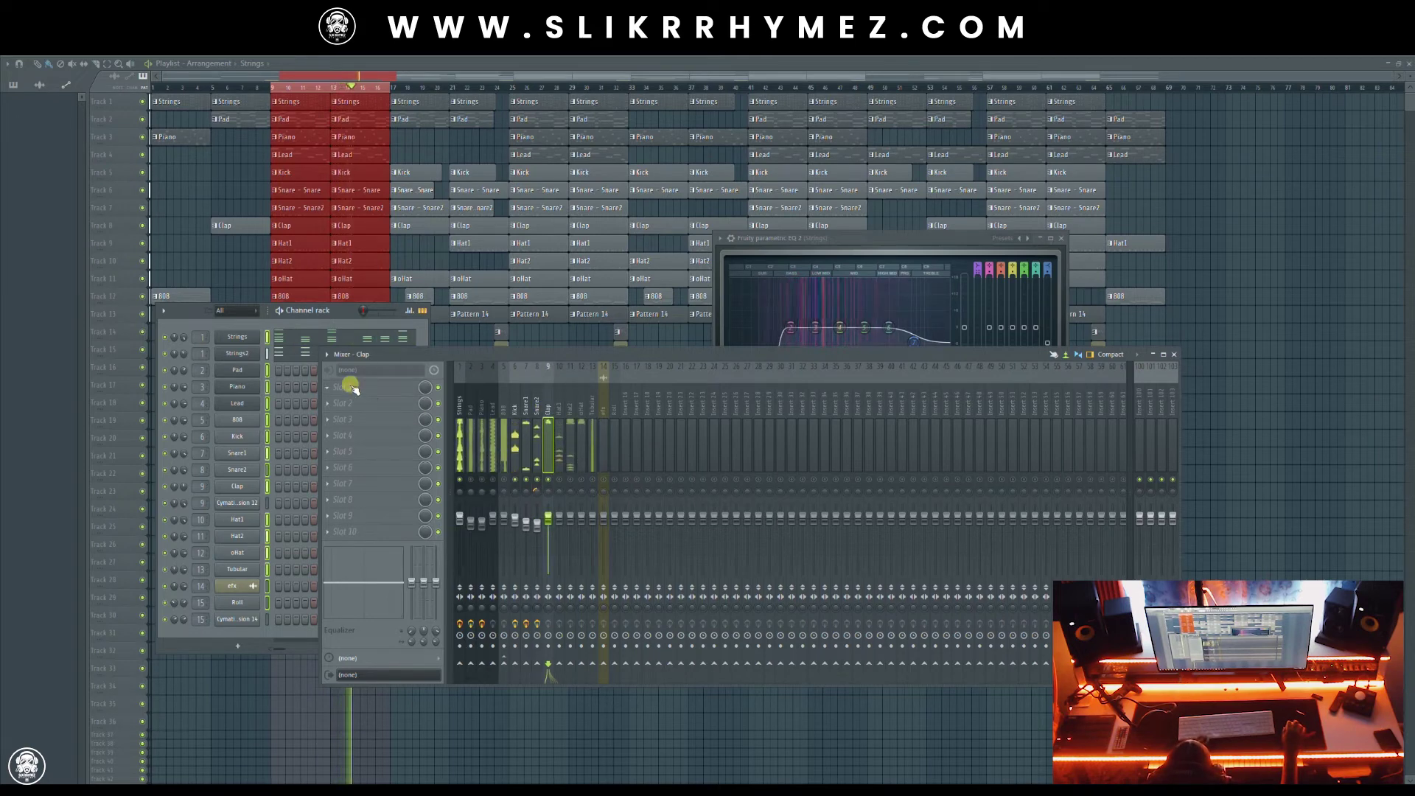
click(350, 387)
click(501, 471)
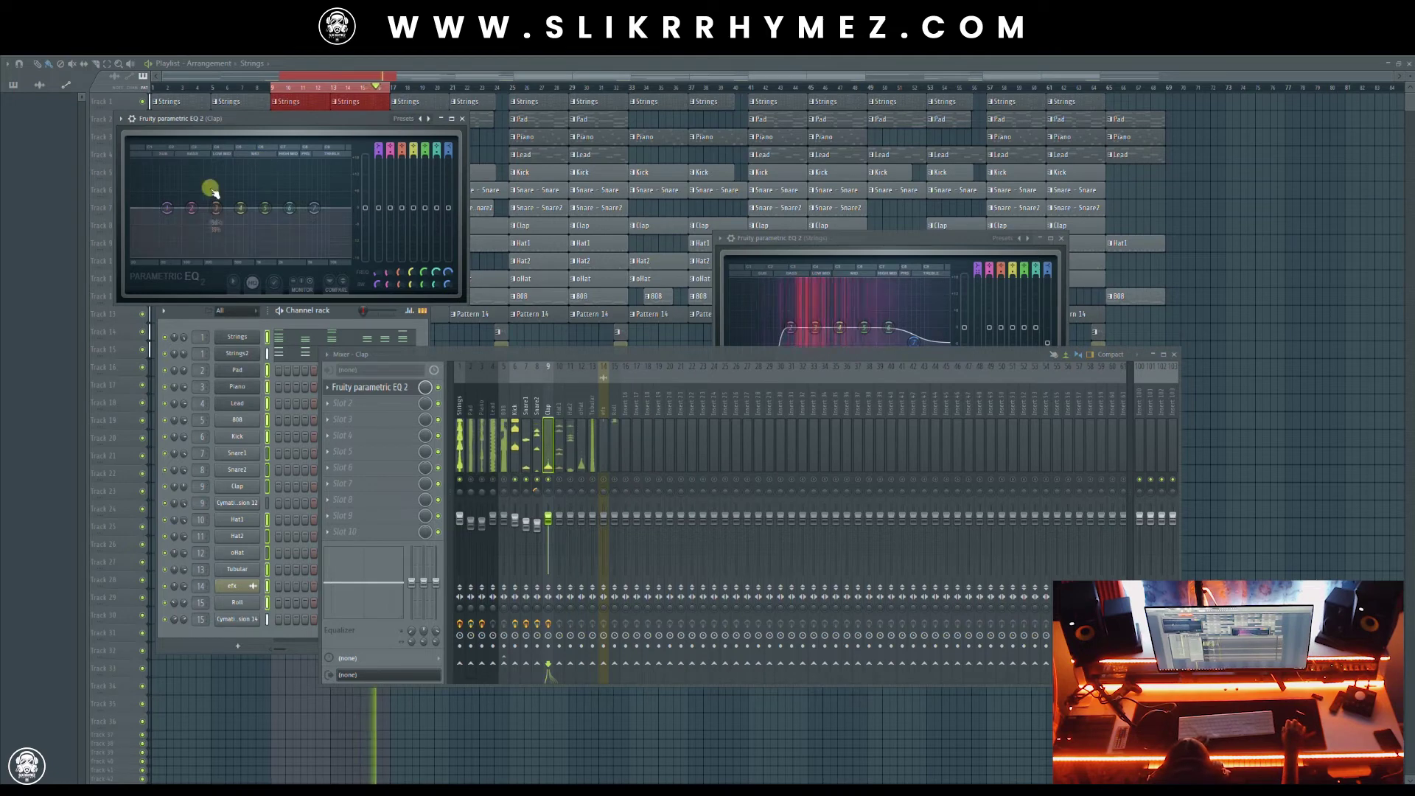
drag(248, 118, 428, 174)
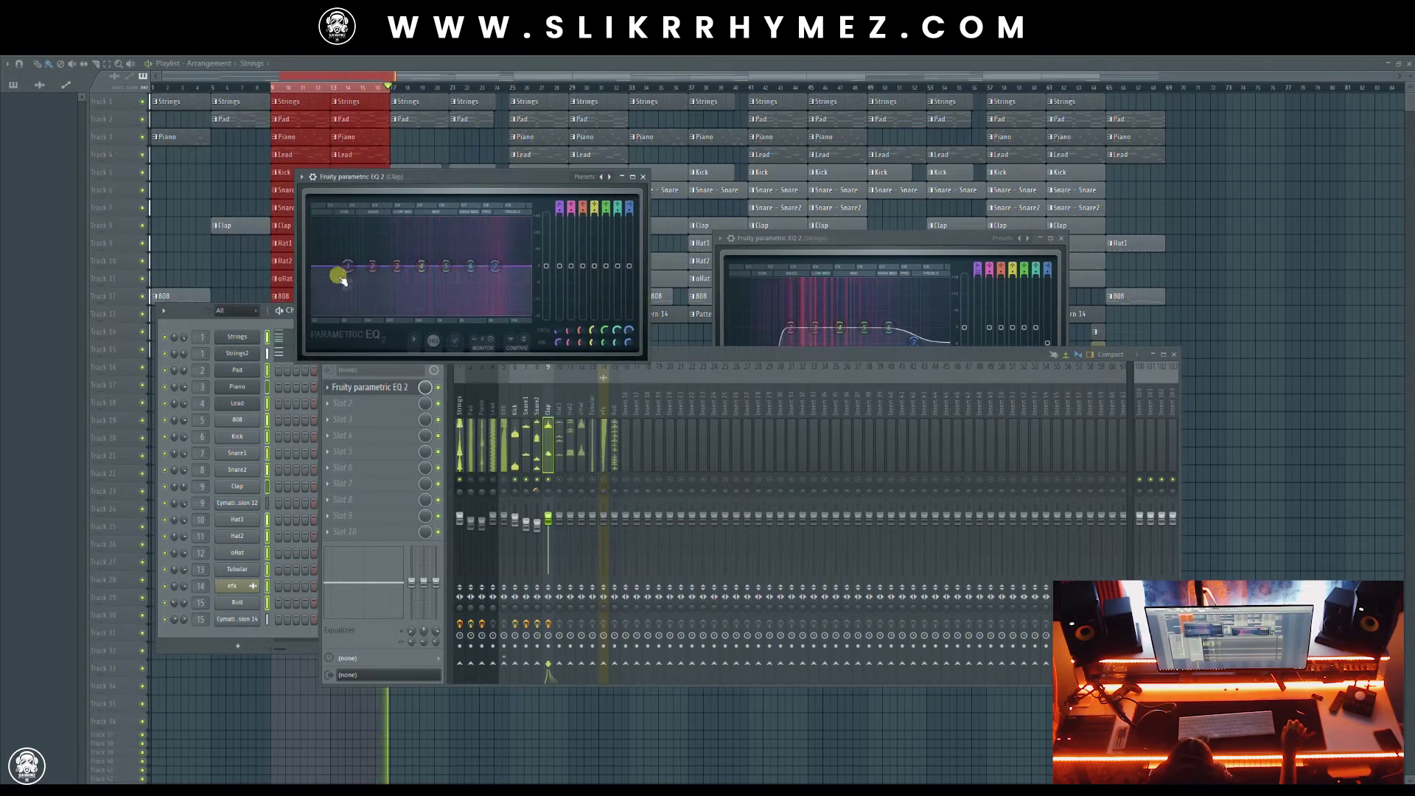
Cut the Clap's low frequencies steeply with EQ band 1 and reduce its highs slightly with band 7
right_click(347, 266)
click(397, 324)
right_click(349, 271)
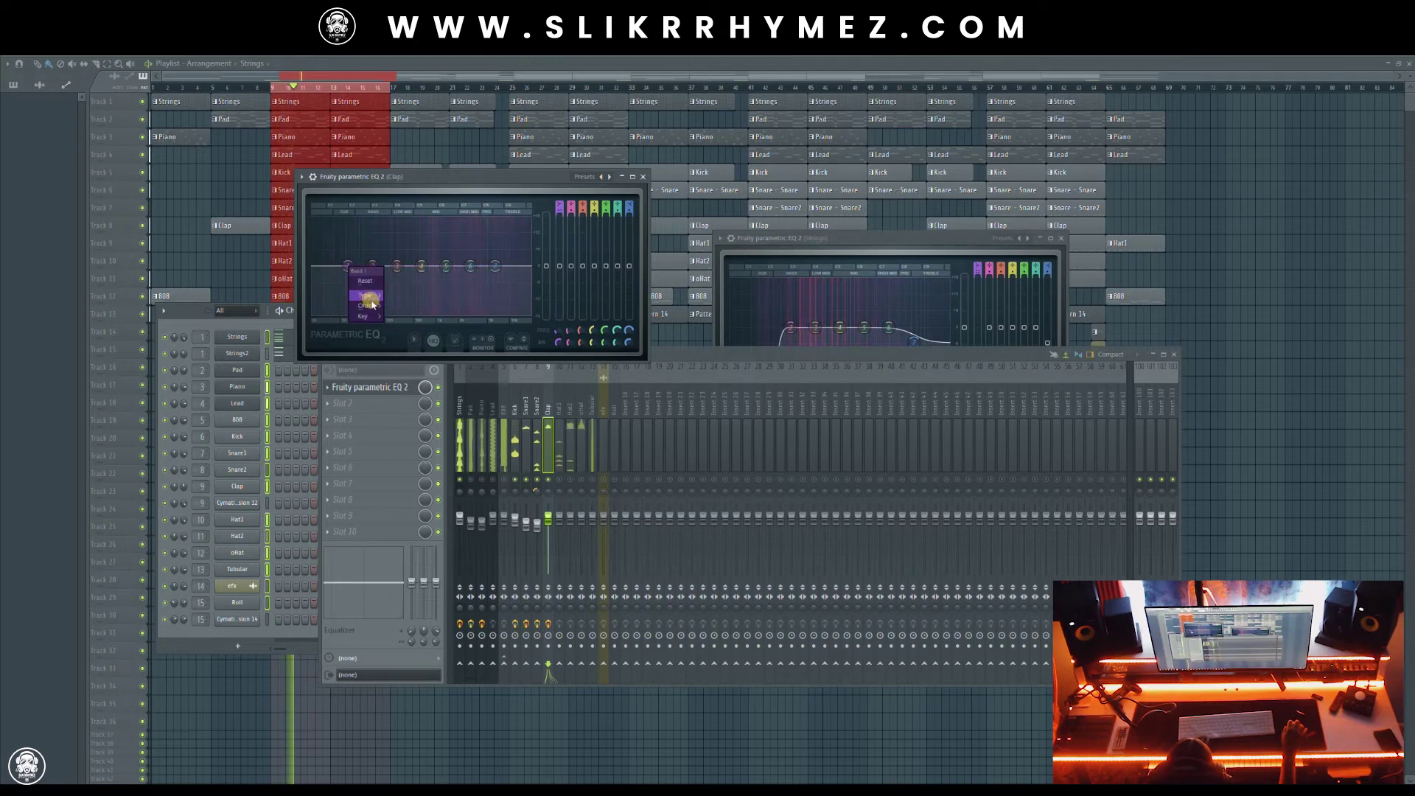
mouse_move(372, 305)
click(398, 308)
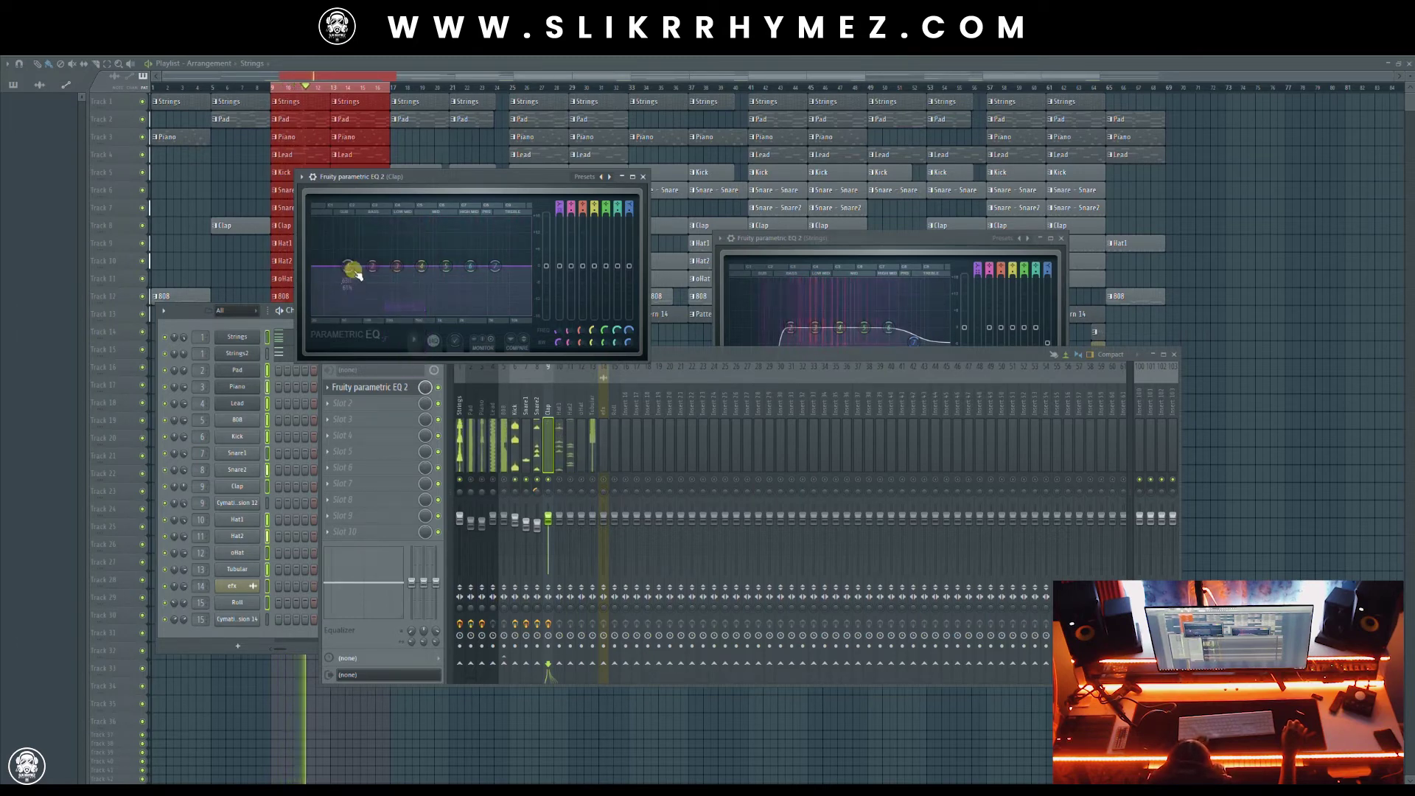
drag(348, 267, 382, 317)
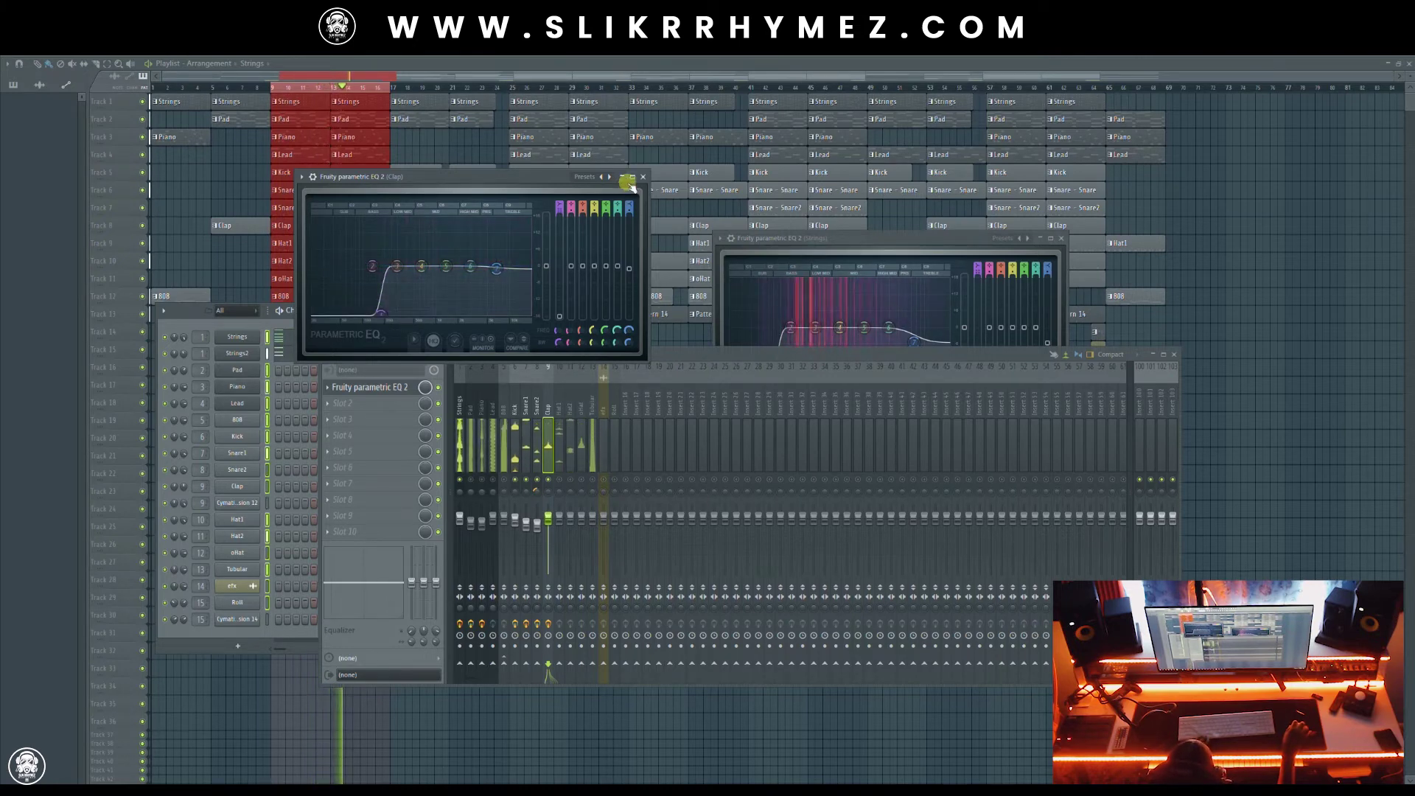
click(643, 177)
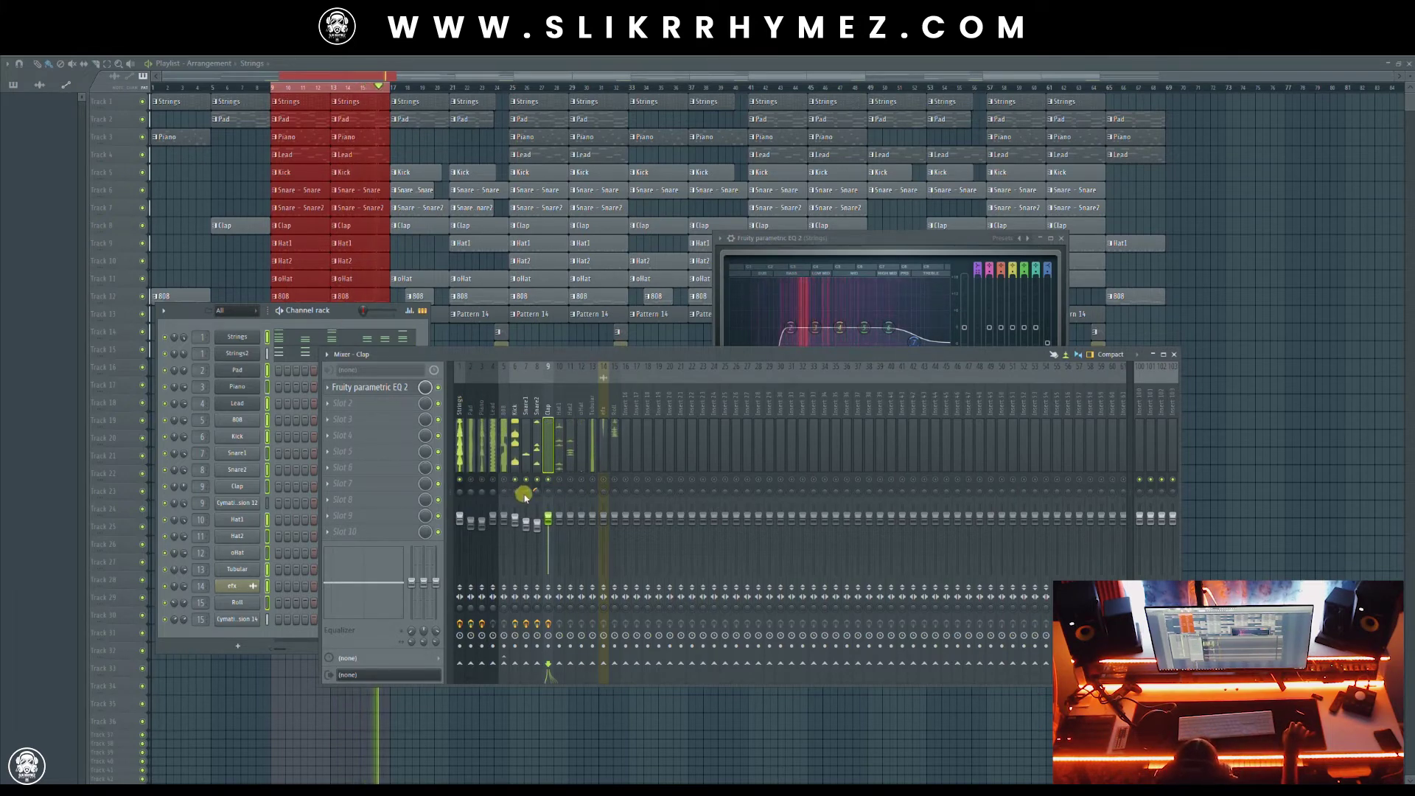
Load Fruity Reeverb 2 into the Clap track's second effect slot, and play the section
click(369, 404)
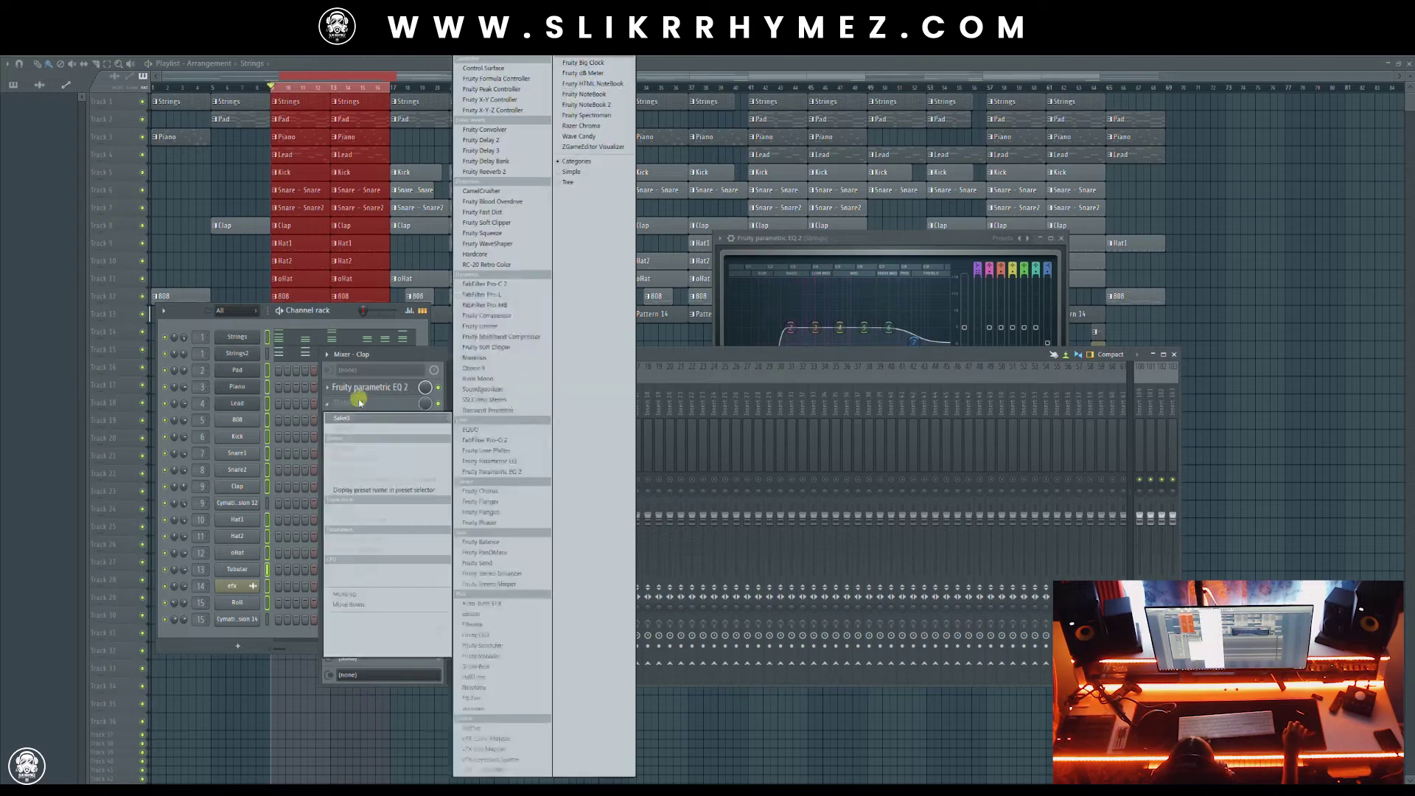
click(489, 172)
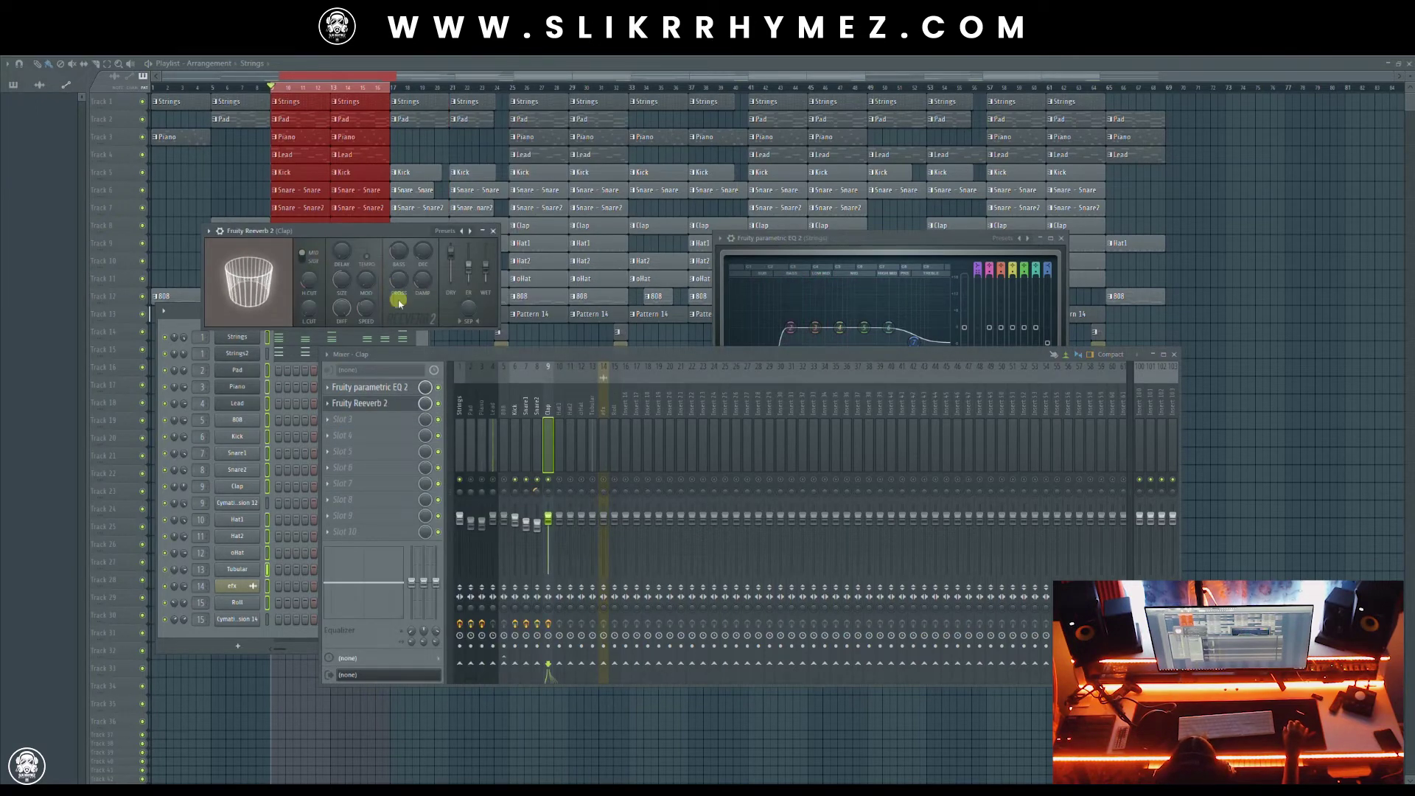
key(space)
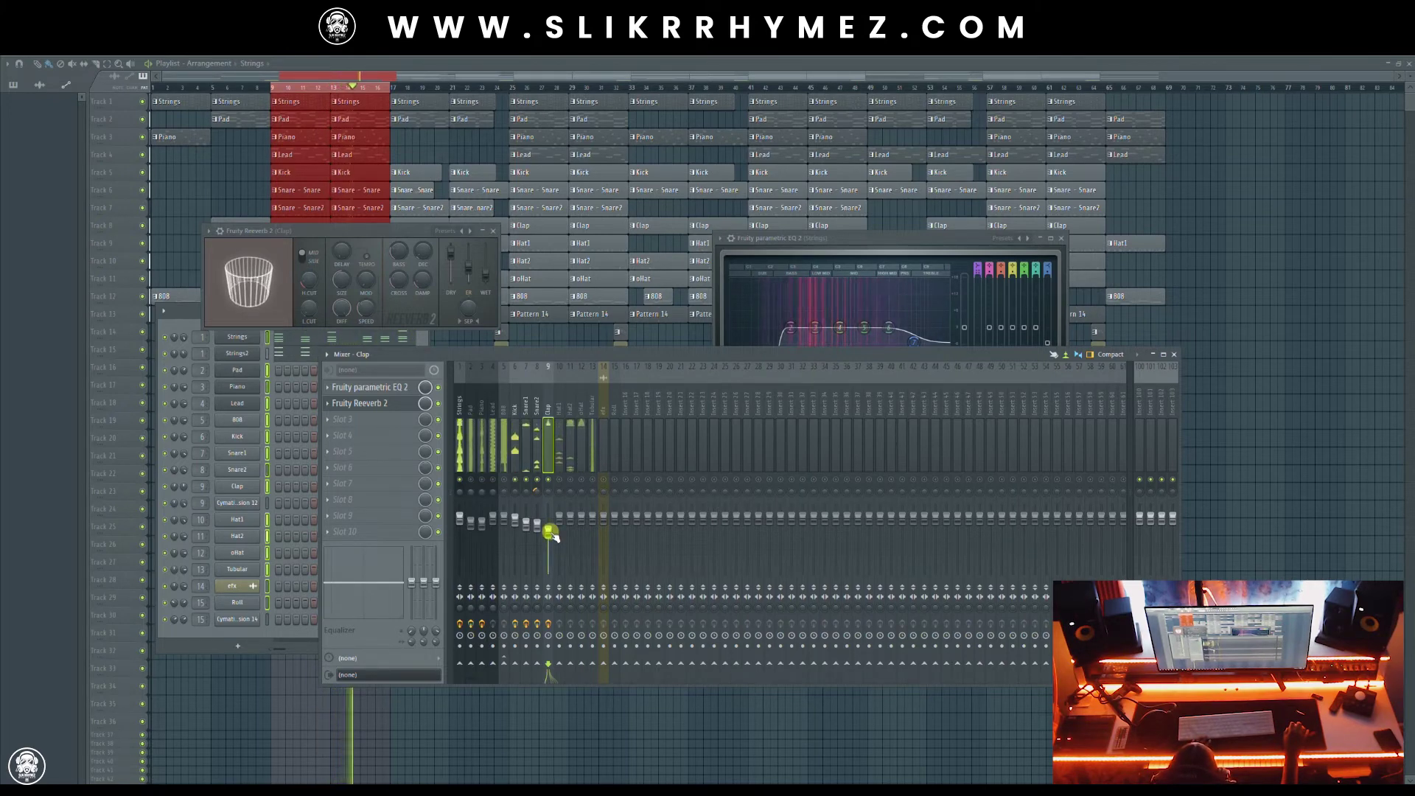
Lower the Clap track's volume fader and pan it slightly off centre, closing the reverb window and stopping playback
mouse_move(549, 494)
mouse_down()
mouse_move(551, 511)
mouse_move(548, 493)
mouse_up()
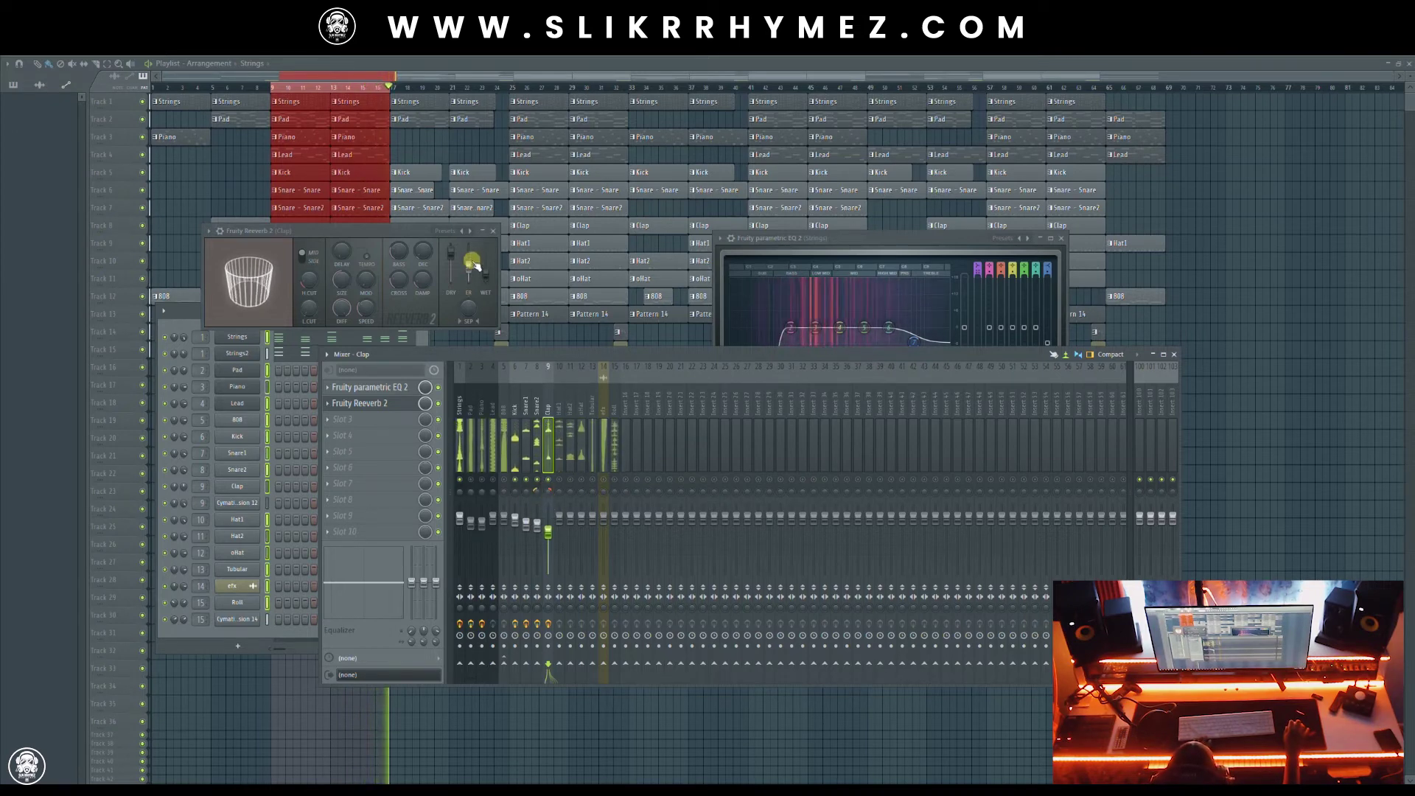
click(493, 231)
click(546, 505)
key(space)
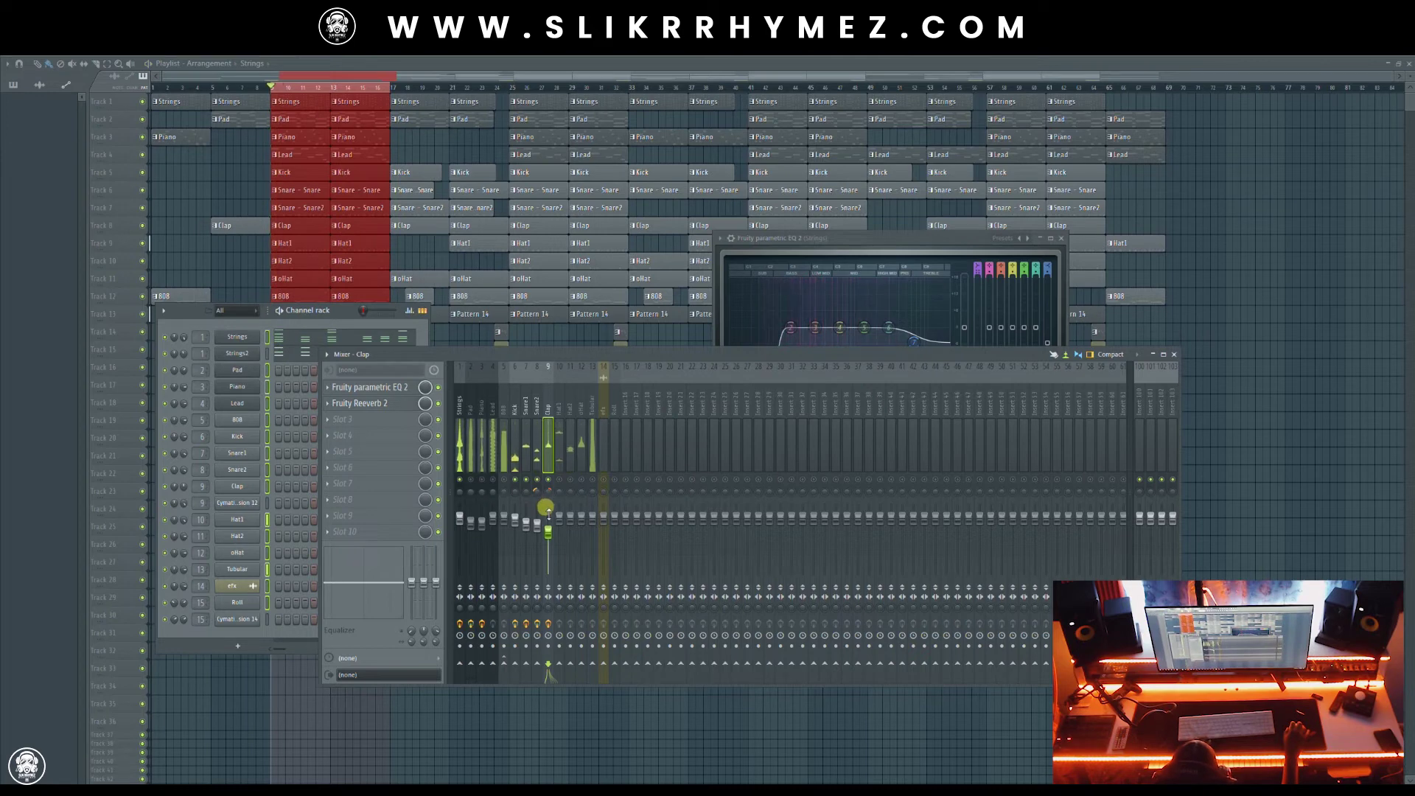
Play the section and adjust the panning of the Piano and Snare2 tracks against each other
key(space)
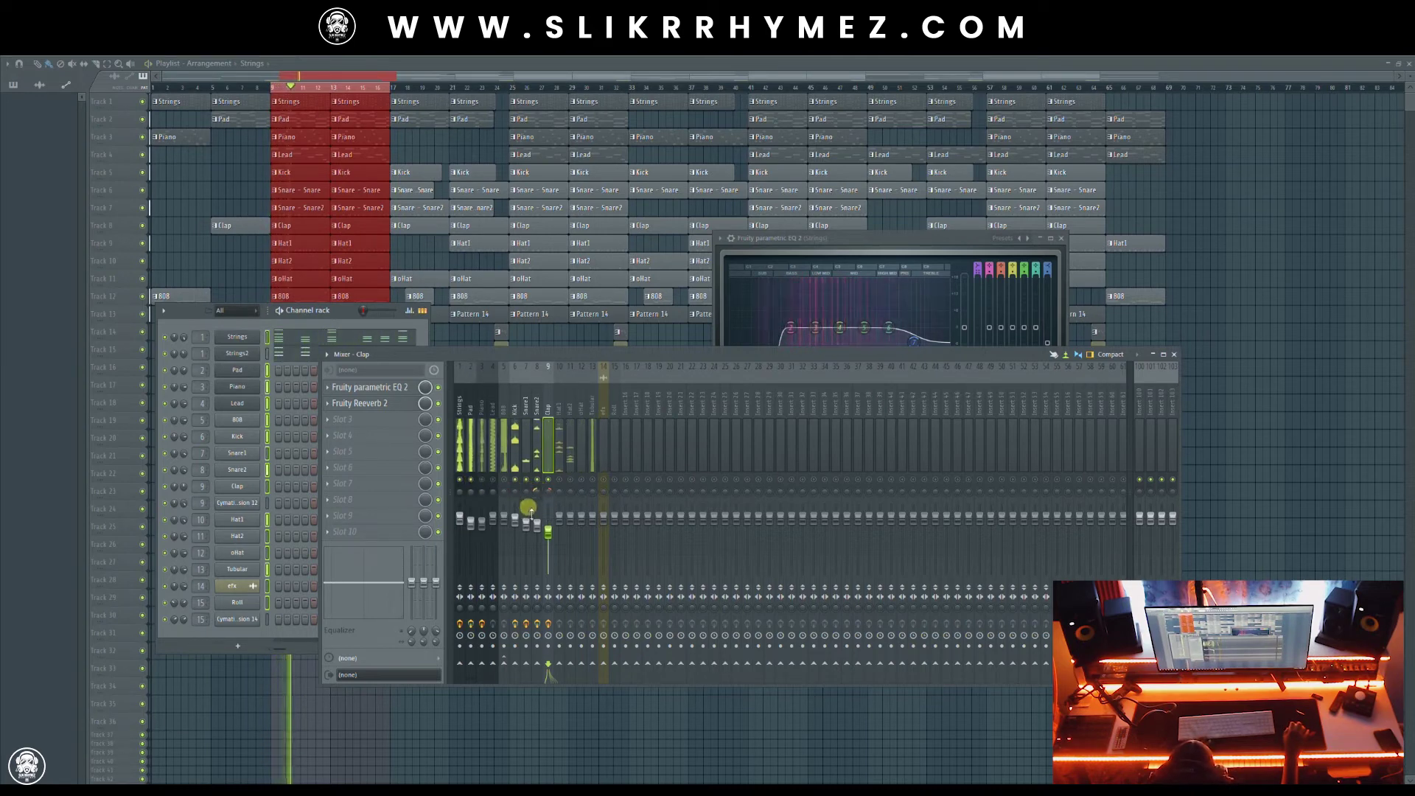
click(481, 492)
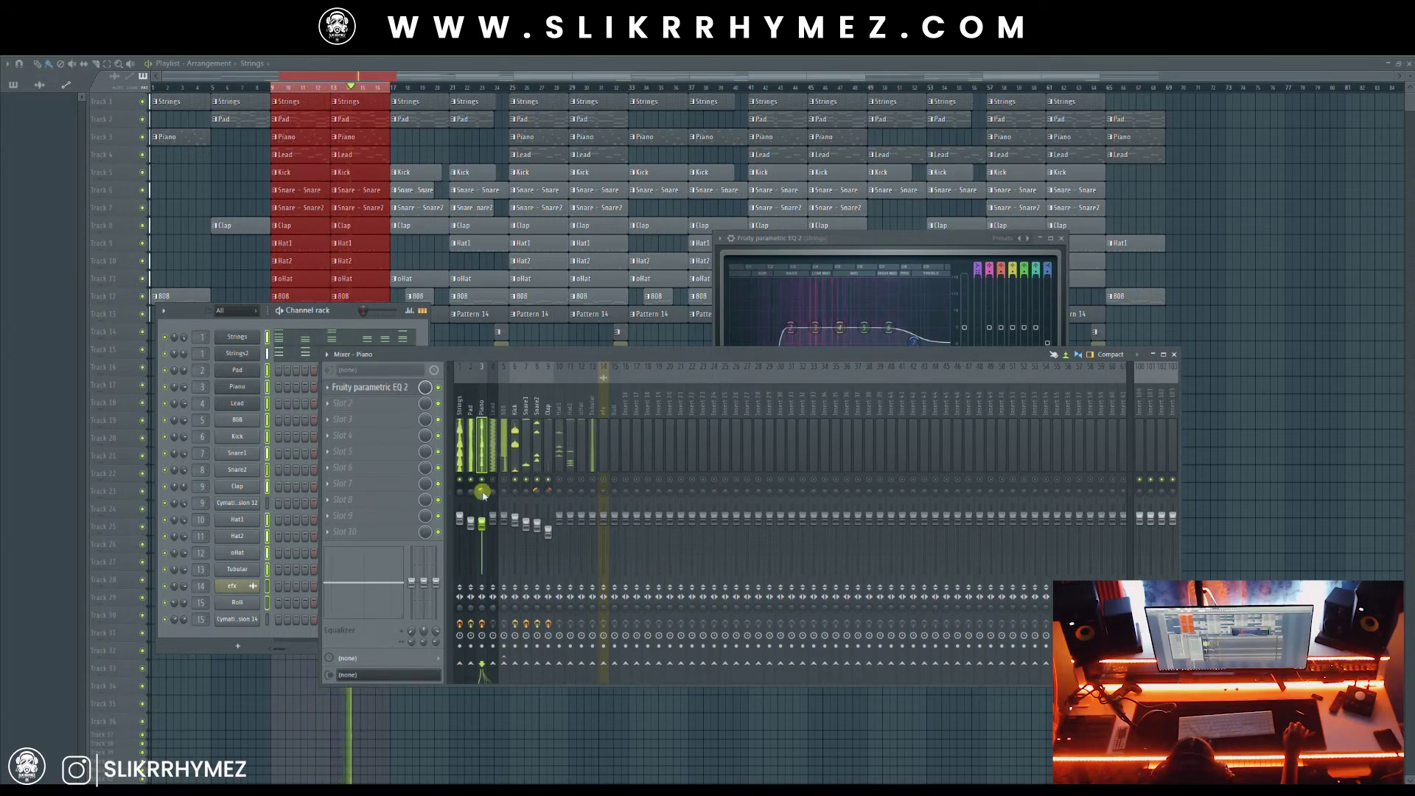
click(538, 492)
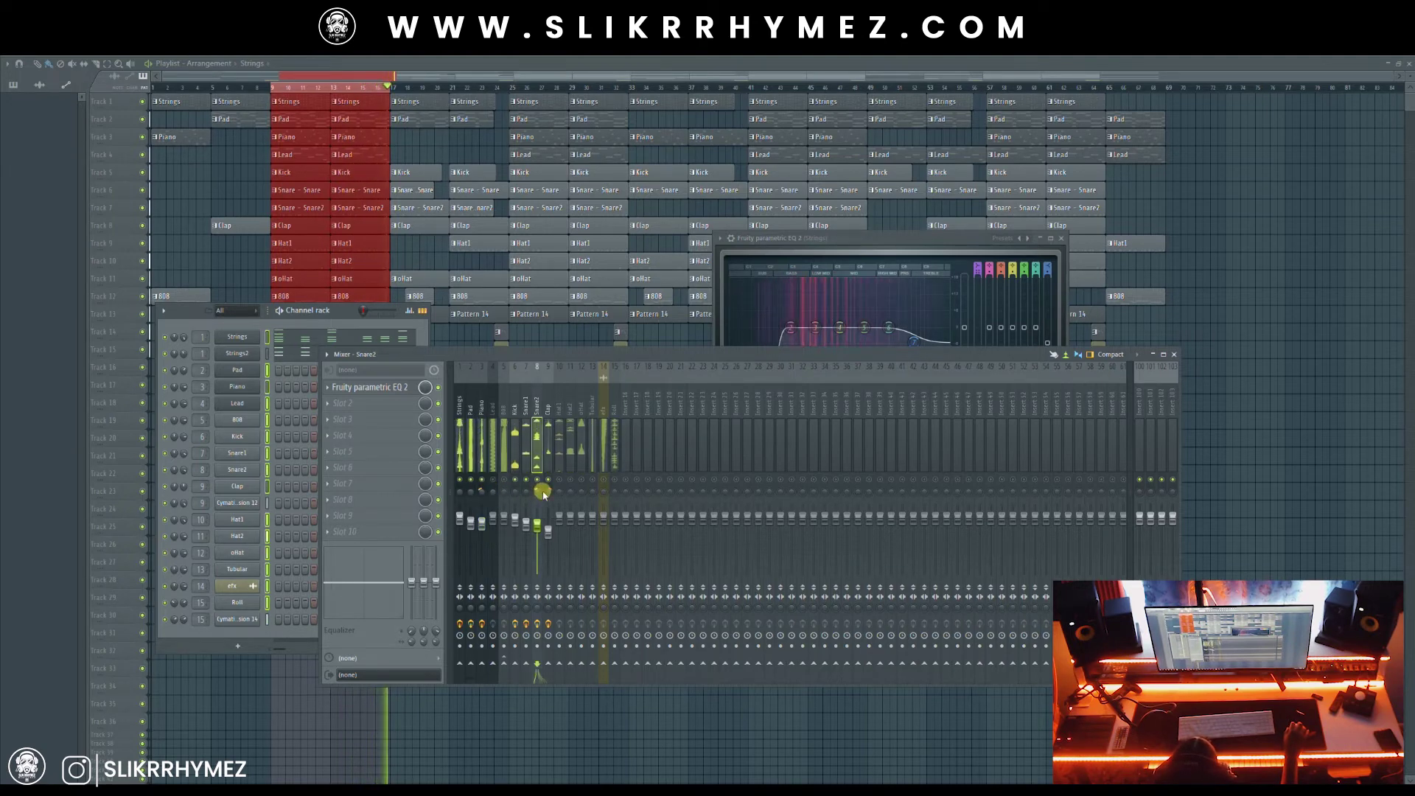
click(482, 492)
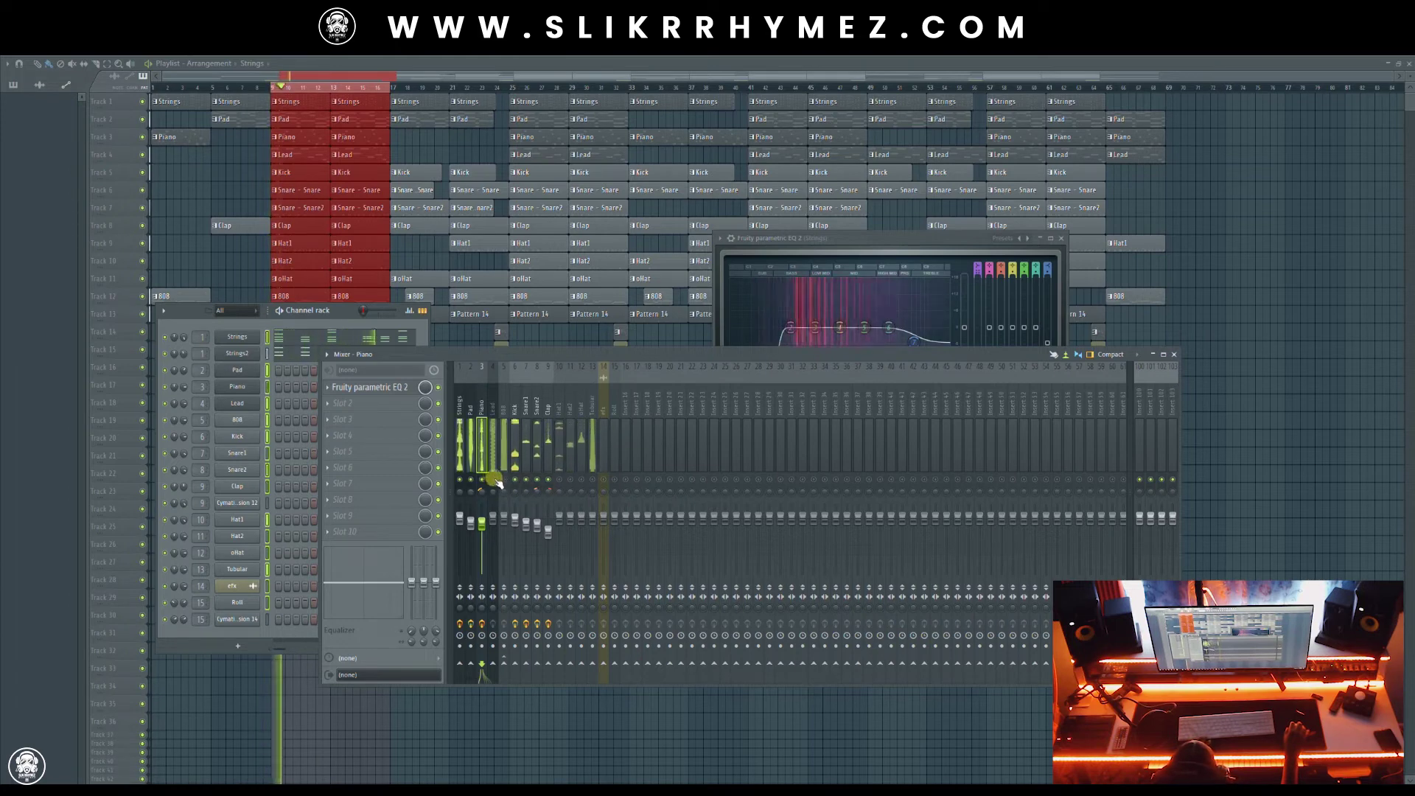
Select the 808 mixer track and load Fruity Parametric EQ 2 into its first effect slot
click(505, 400)
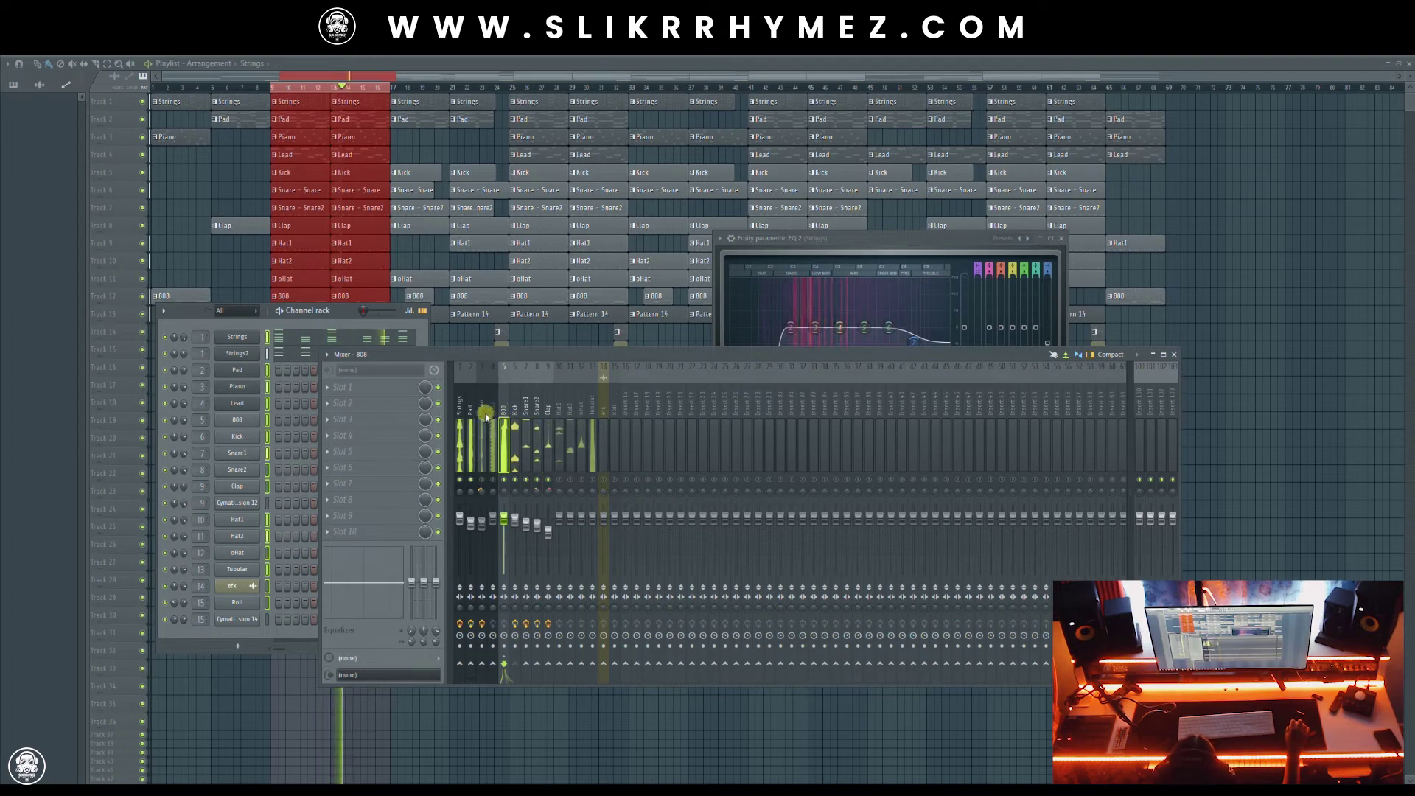
click(346, 387)
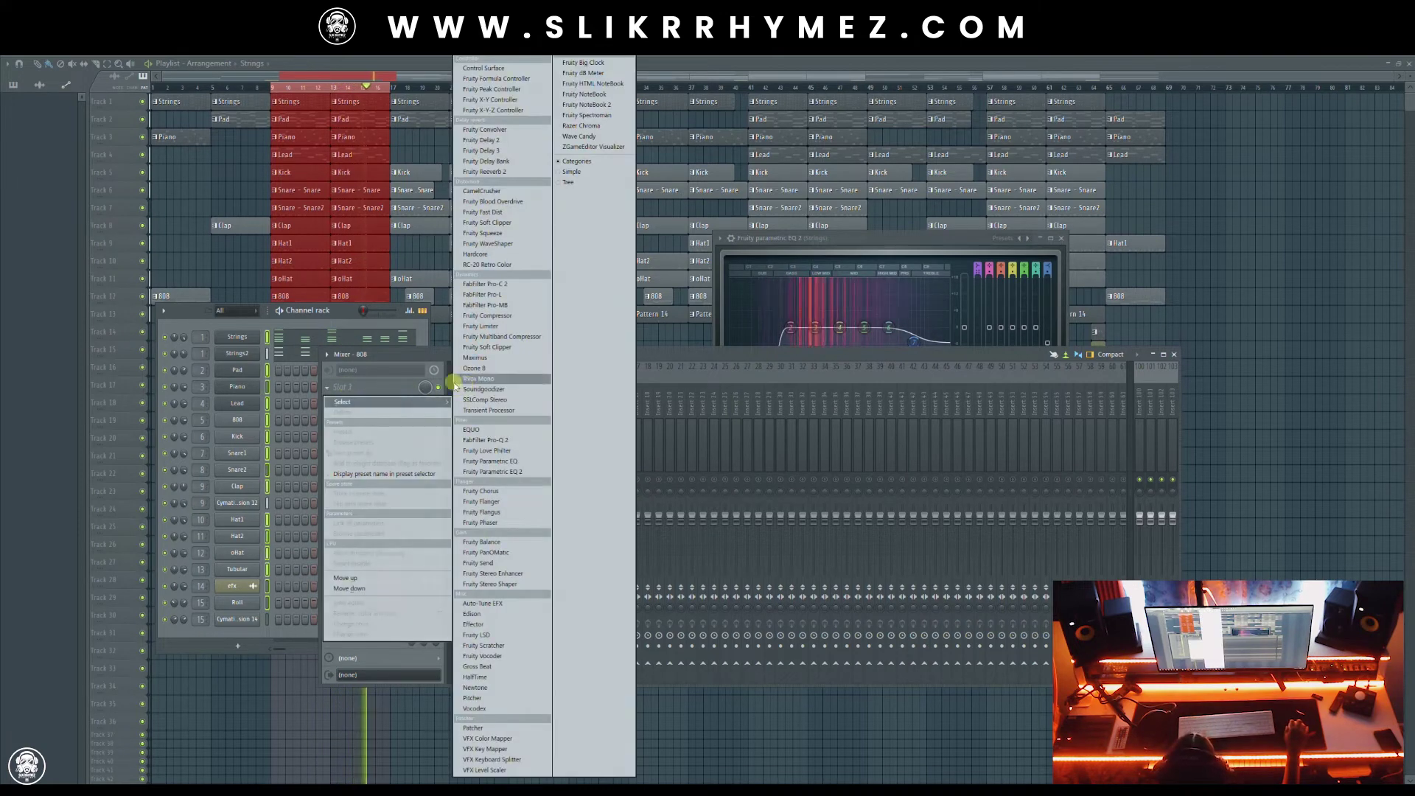
click(406, 360)
click(356, 388)
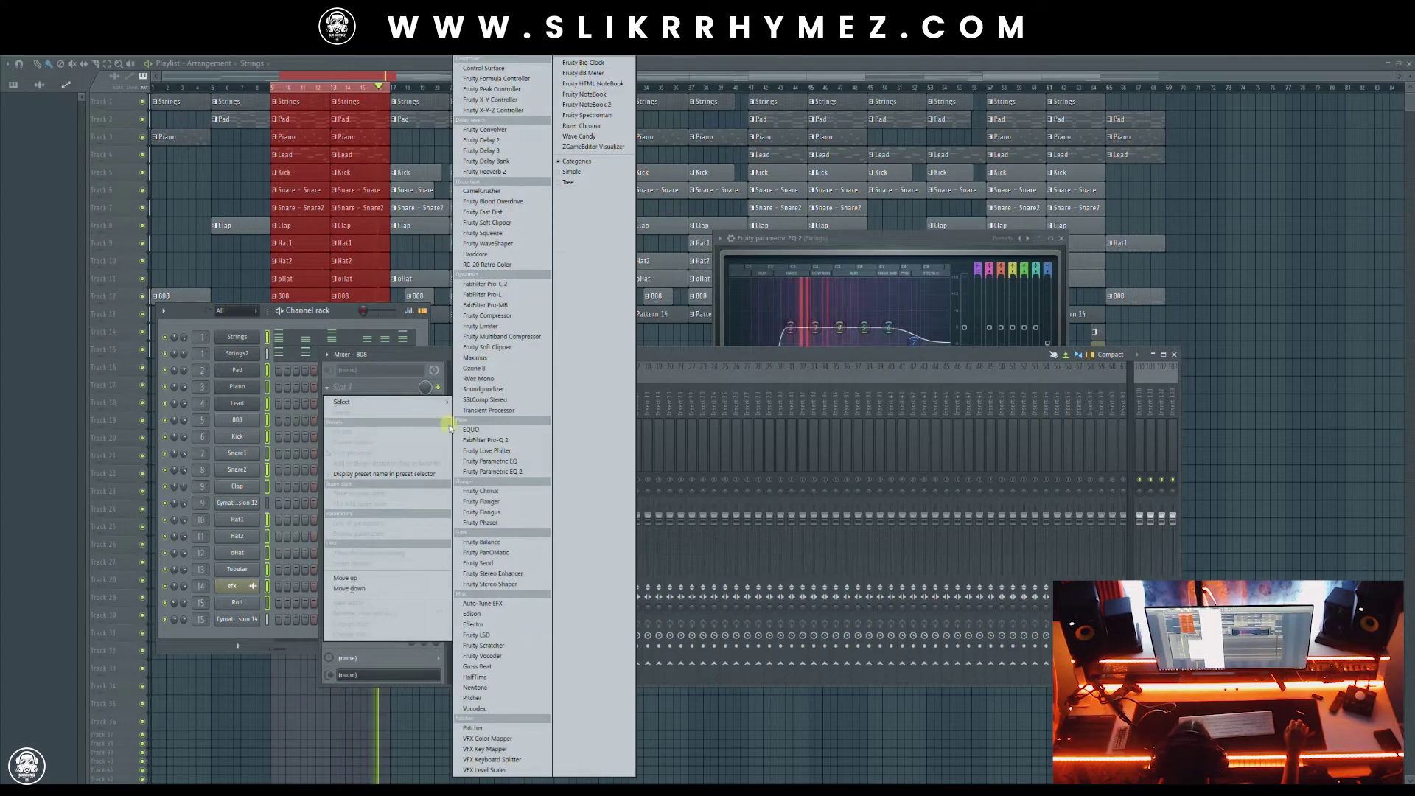
click(490, 471)
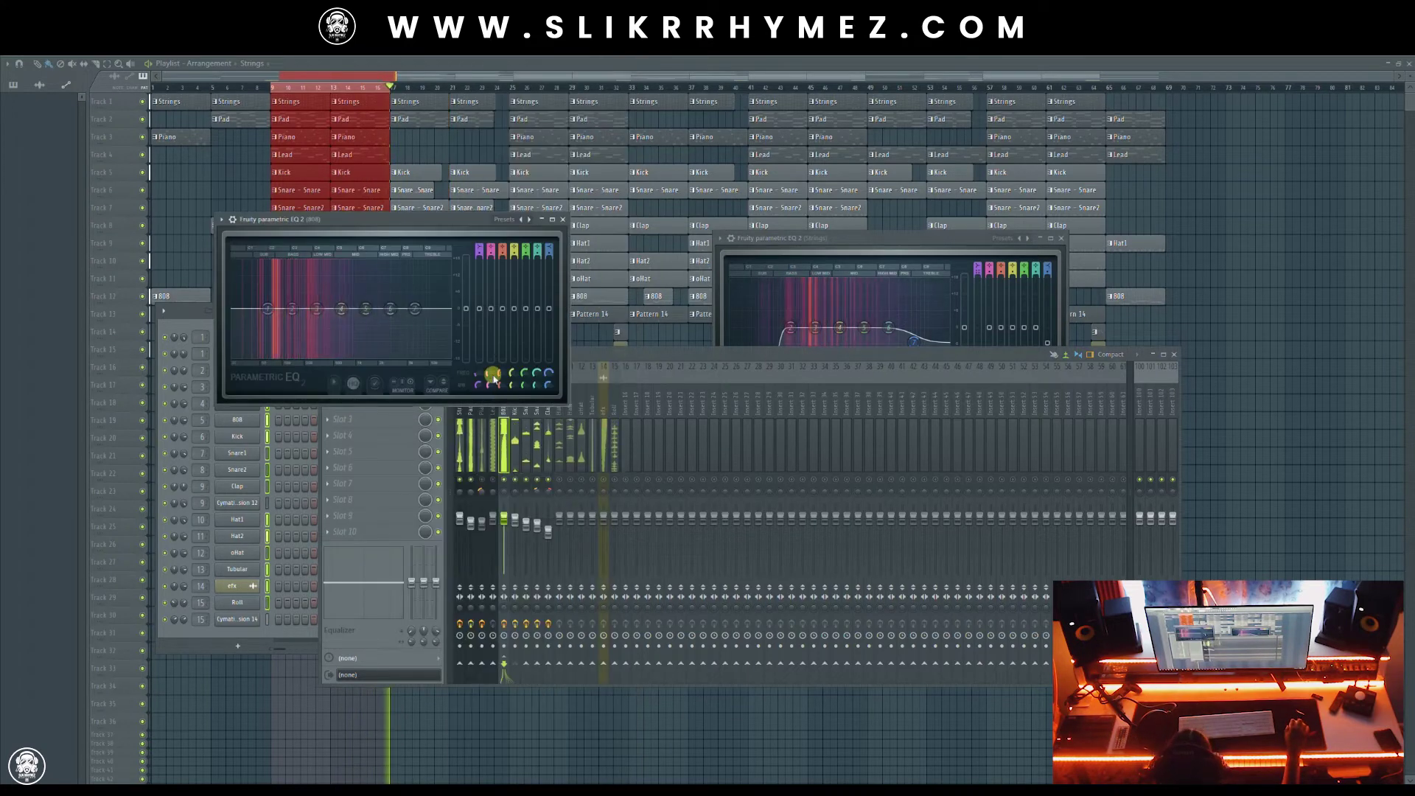
drag(420, 225, 752, 406)
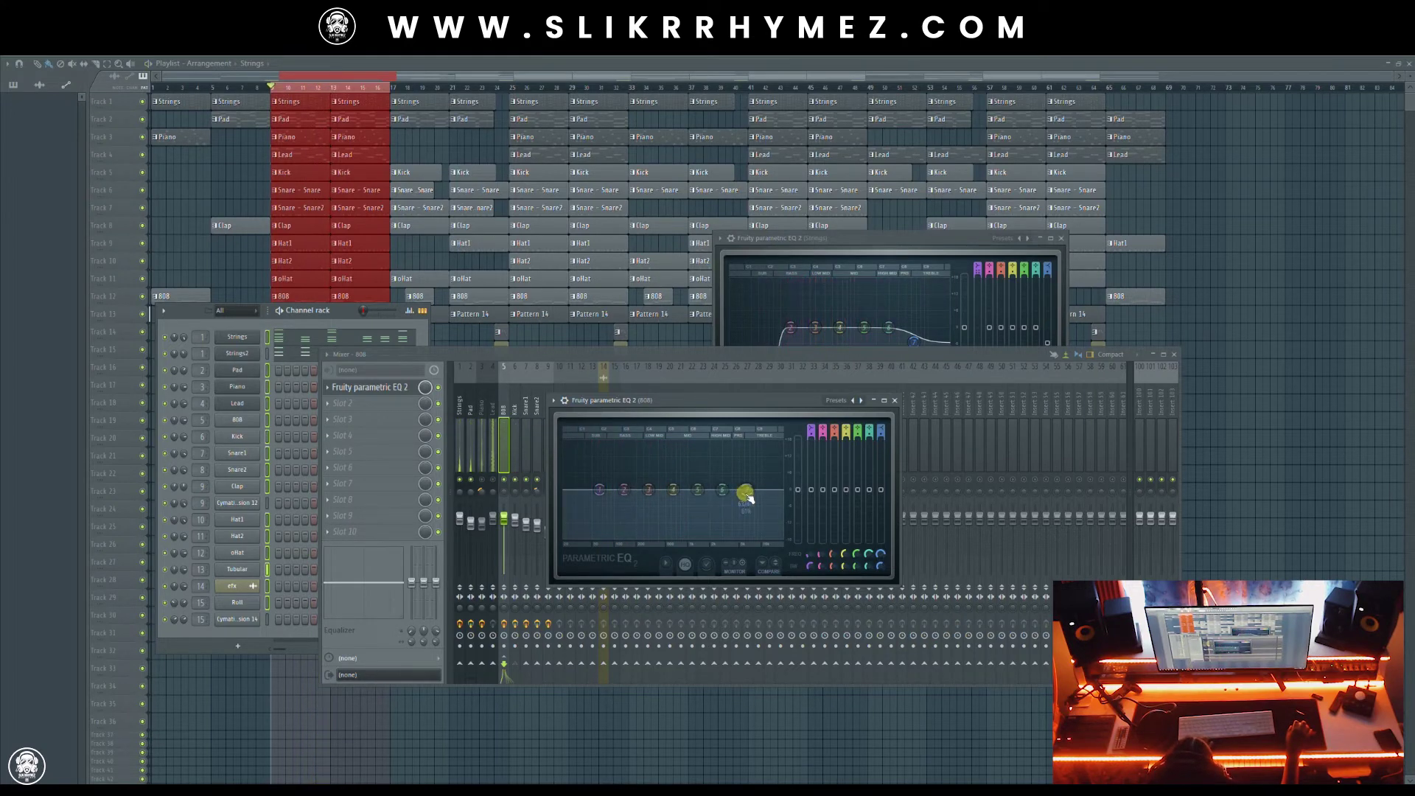
Cut the 808's high frequencies strongly with EQ band 7, moving the band lower in frequency
drag(745, 492, 743, 542)
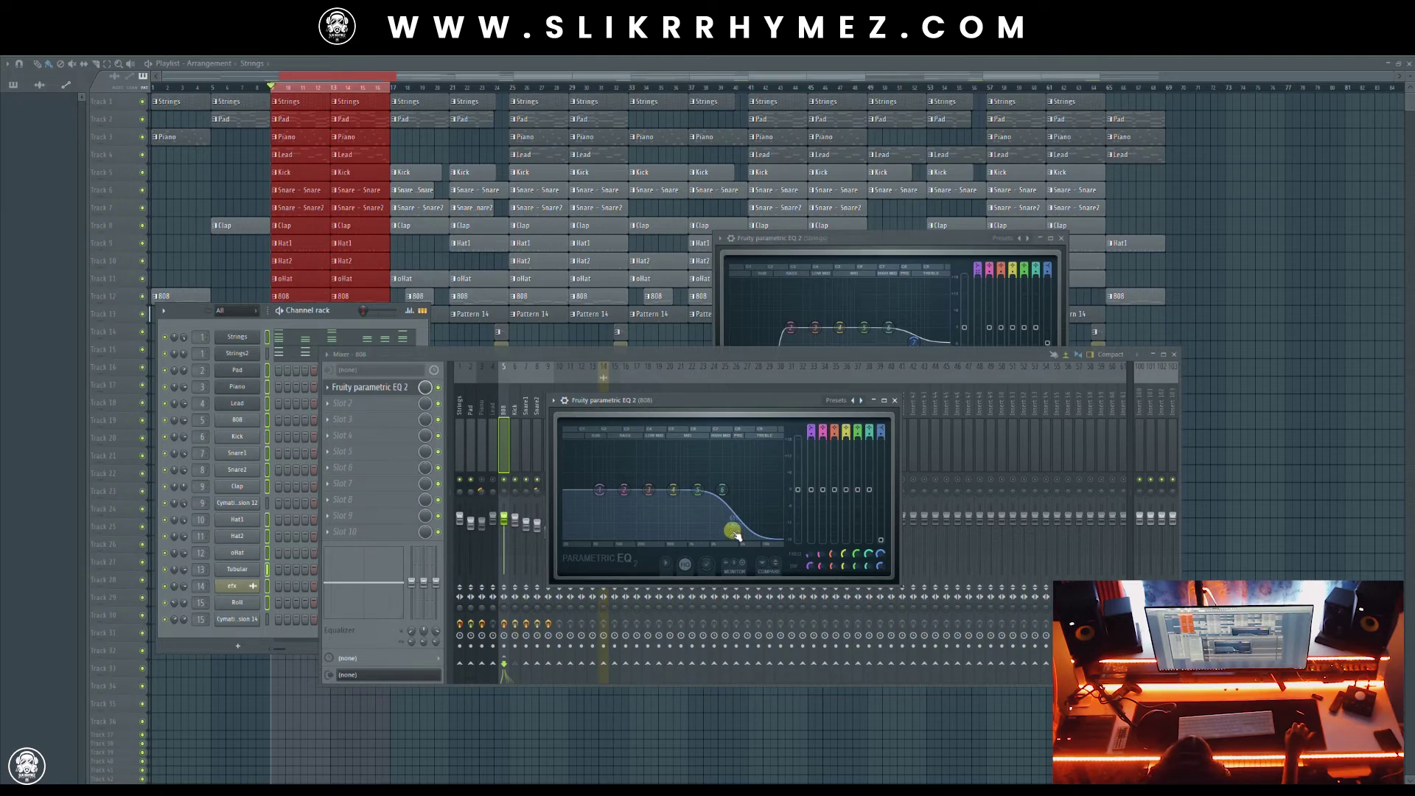
drag(737, 540, 735, 523)
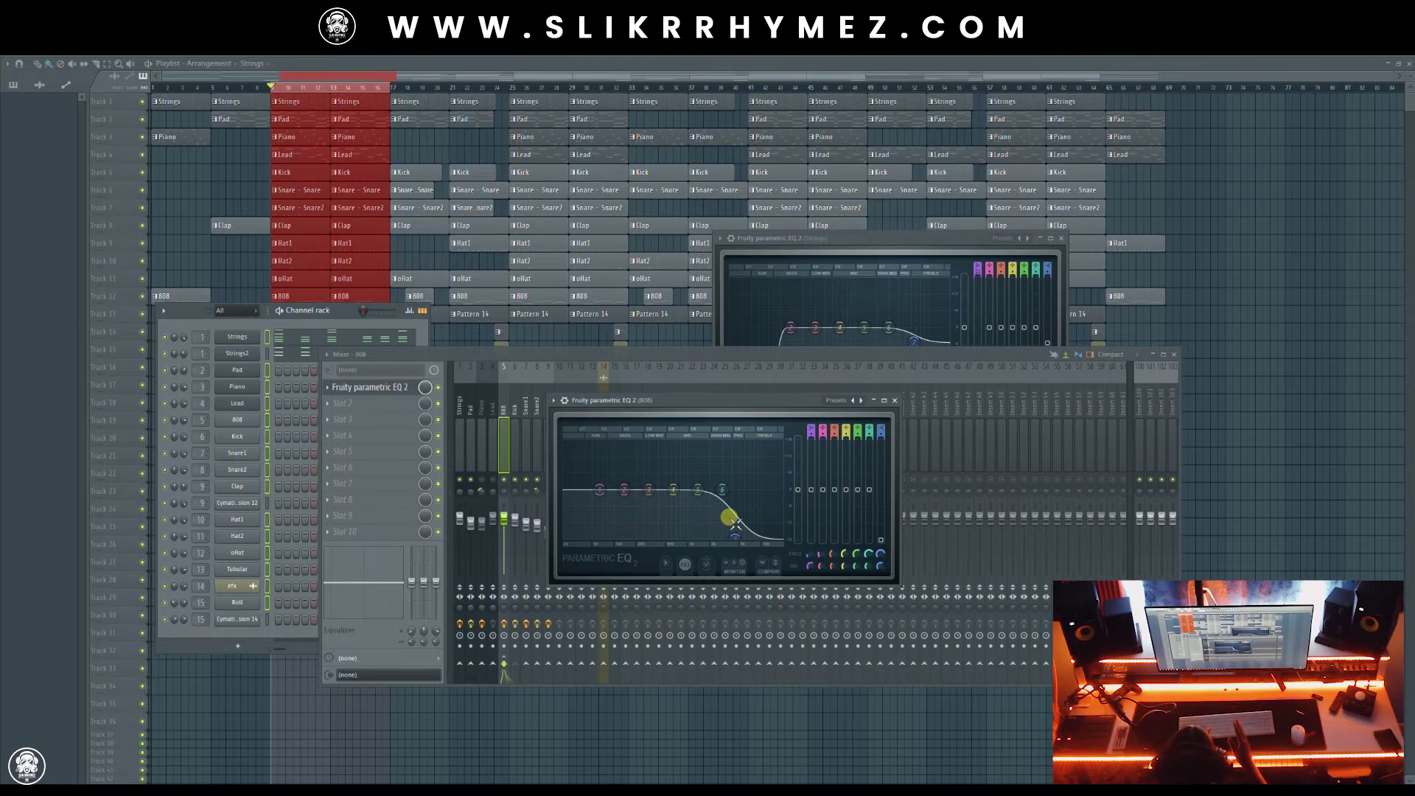
mouse_move(735, 519)
mouse_down()
mouse_move(729, 506)
mouse_move(742, 534)
mouse_move(715, 535)
mouse_up()
Play the section, move the 808's EQ band 7 slightly higher in frequency, and boost the lows with band 1
key(space)
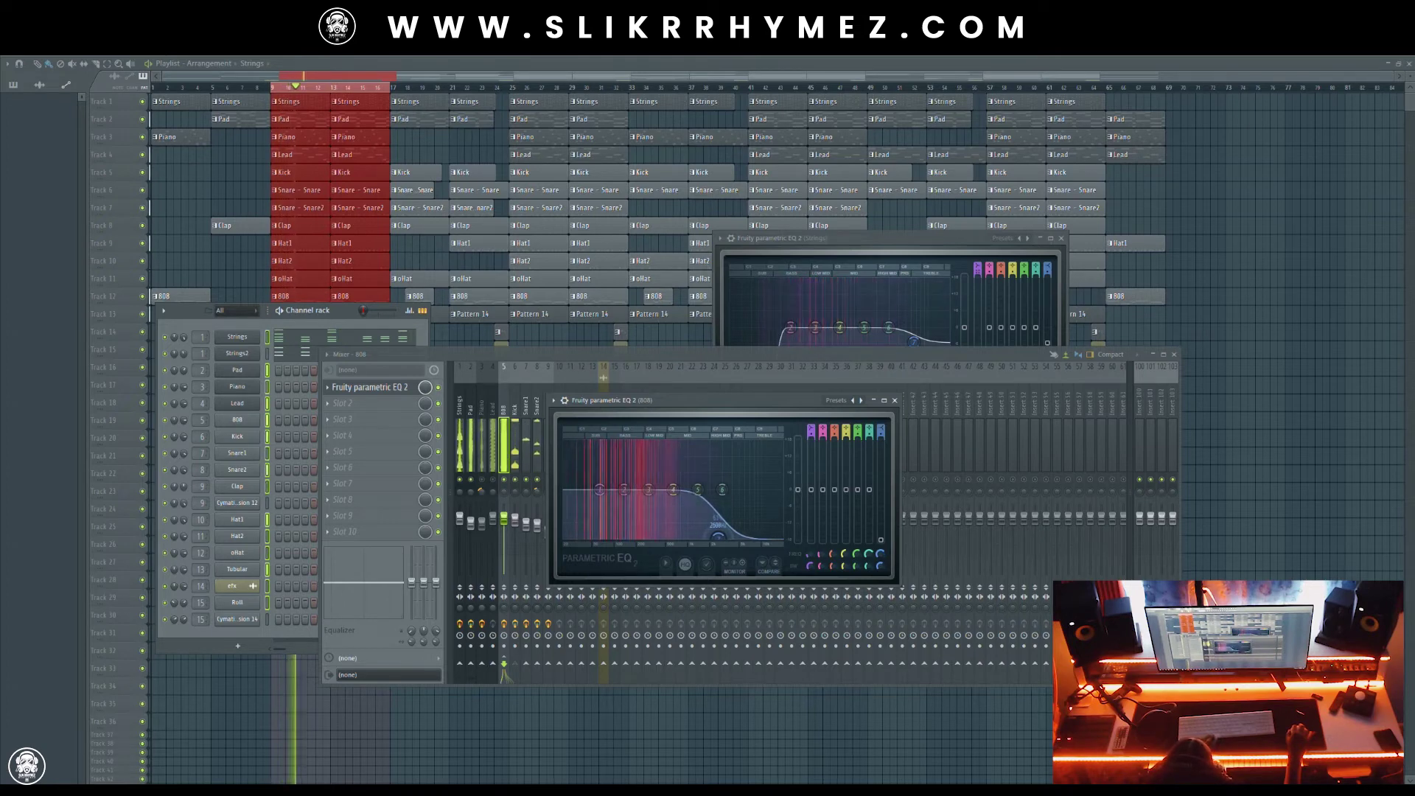
drag(716, 537, 731, 537)
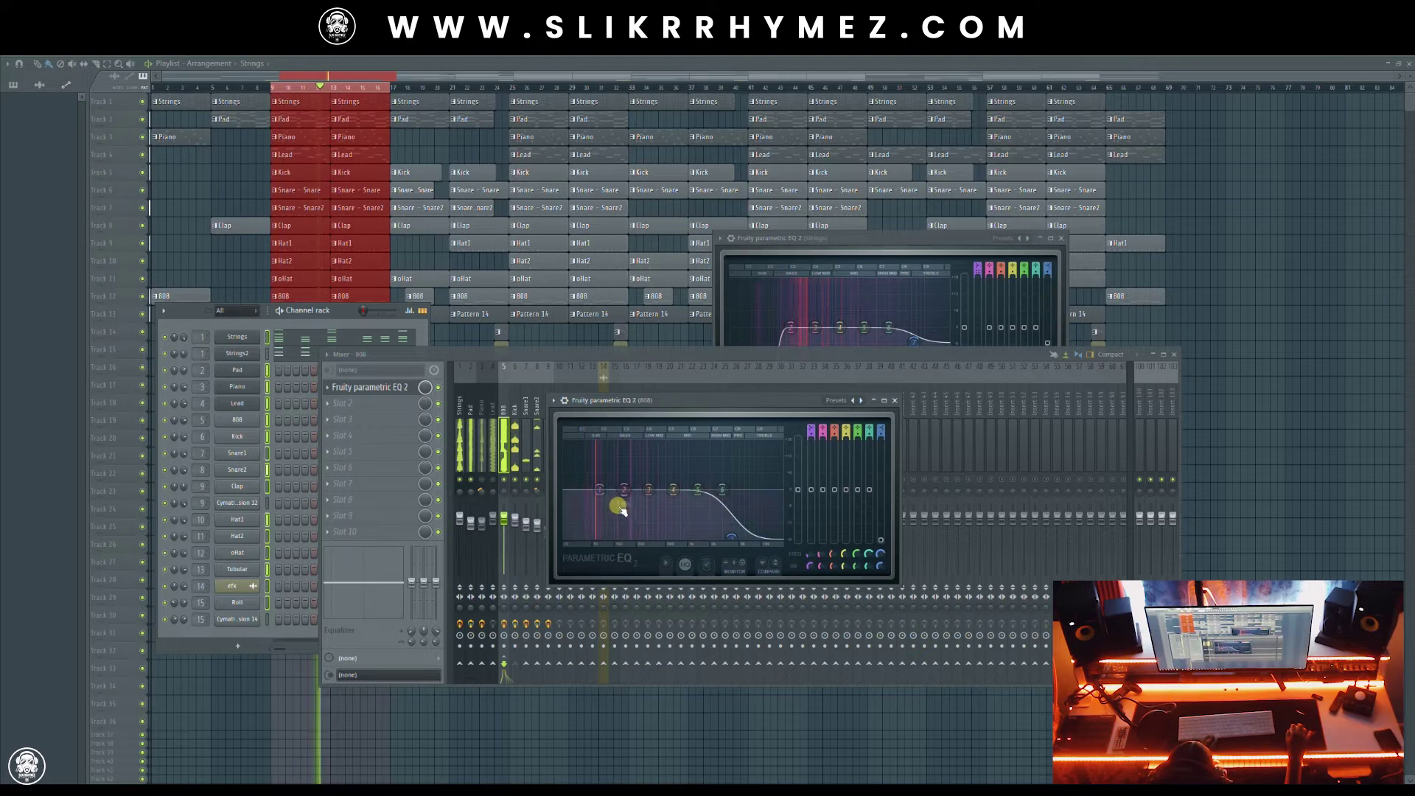
drag(597, 488, 597, 465)
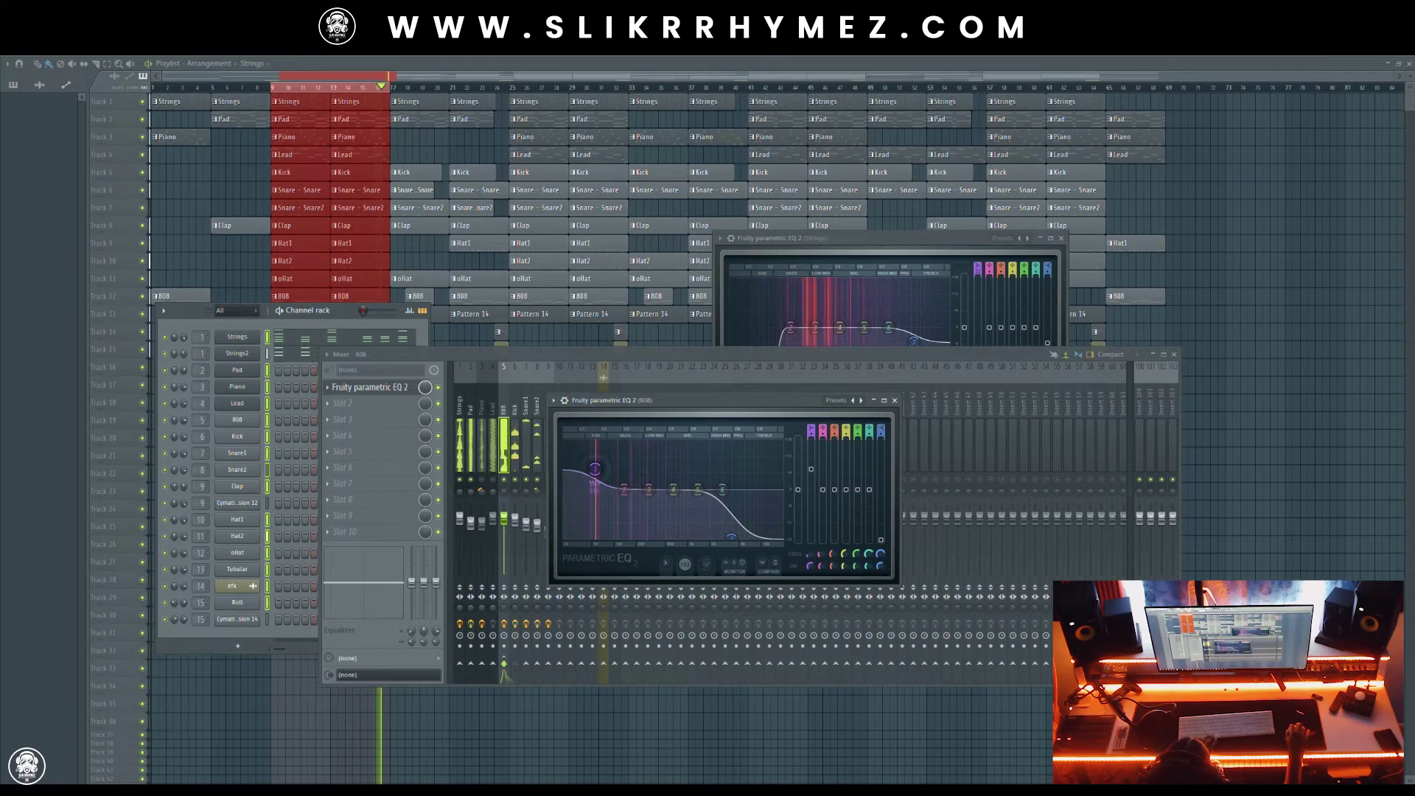
Boost the 808's EQ band 5 slightly and lower band 4 to a small cut
drag(594, 486, 700, 457)
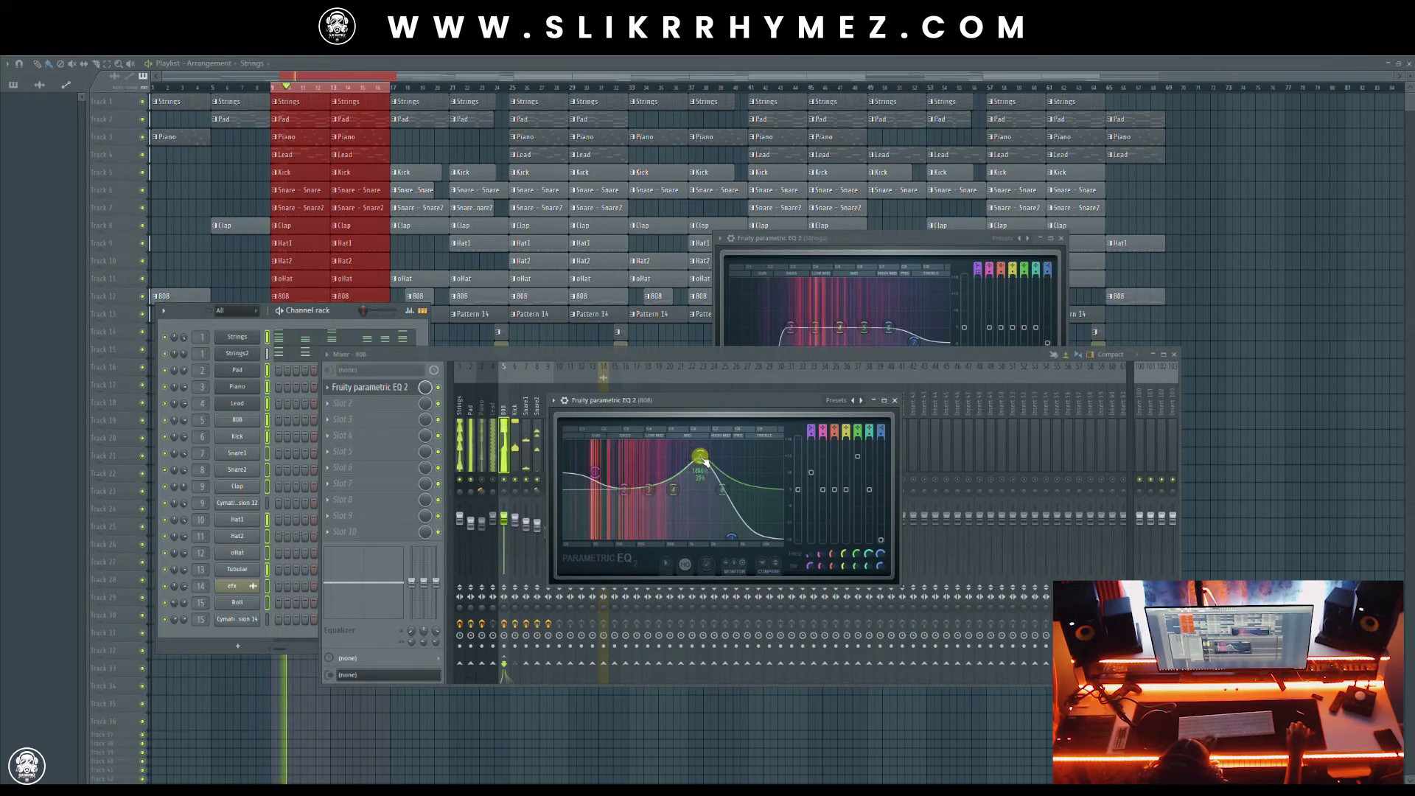
drag(701, 460, 697, 474)
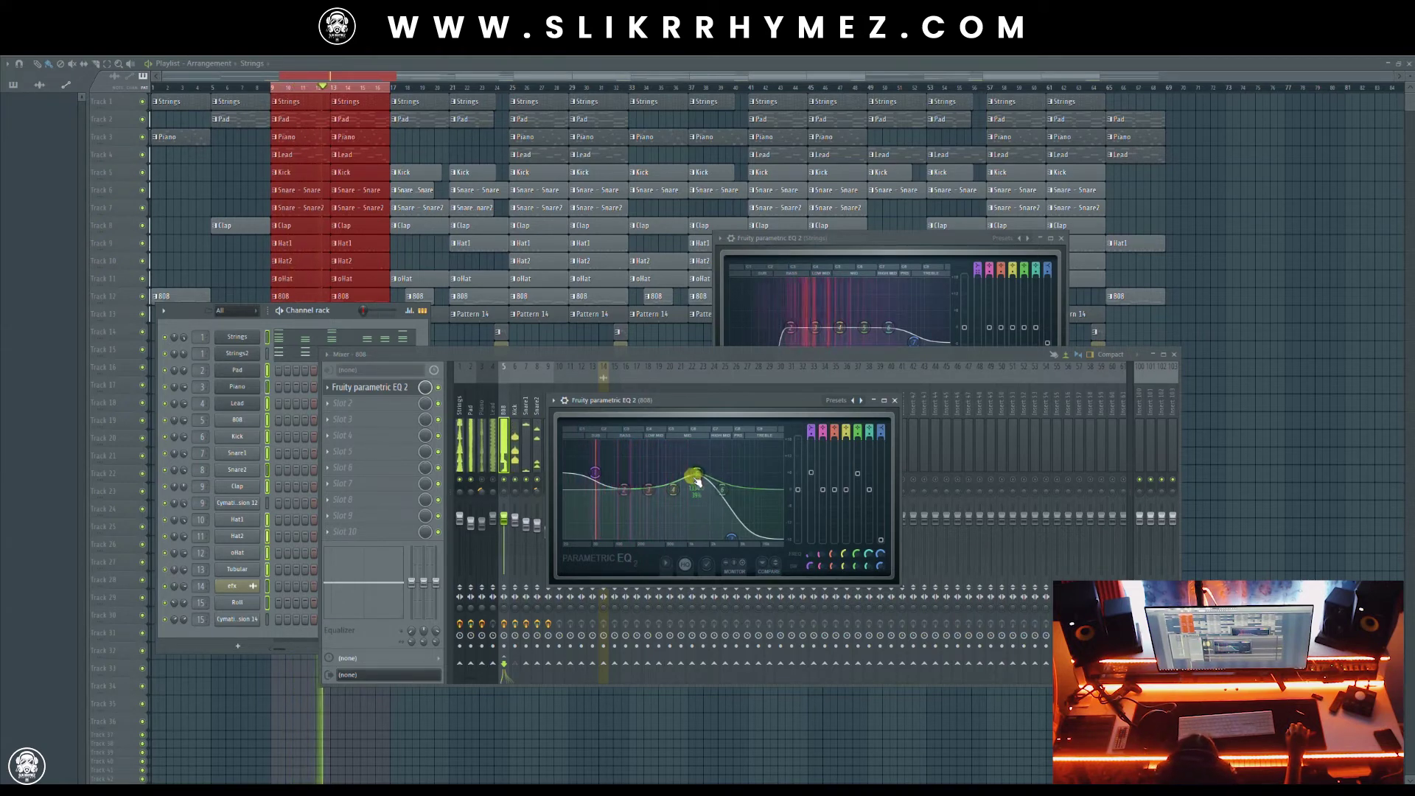
drag(697, 474, 697, 480)
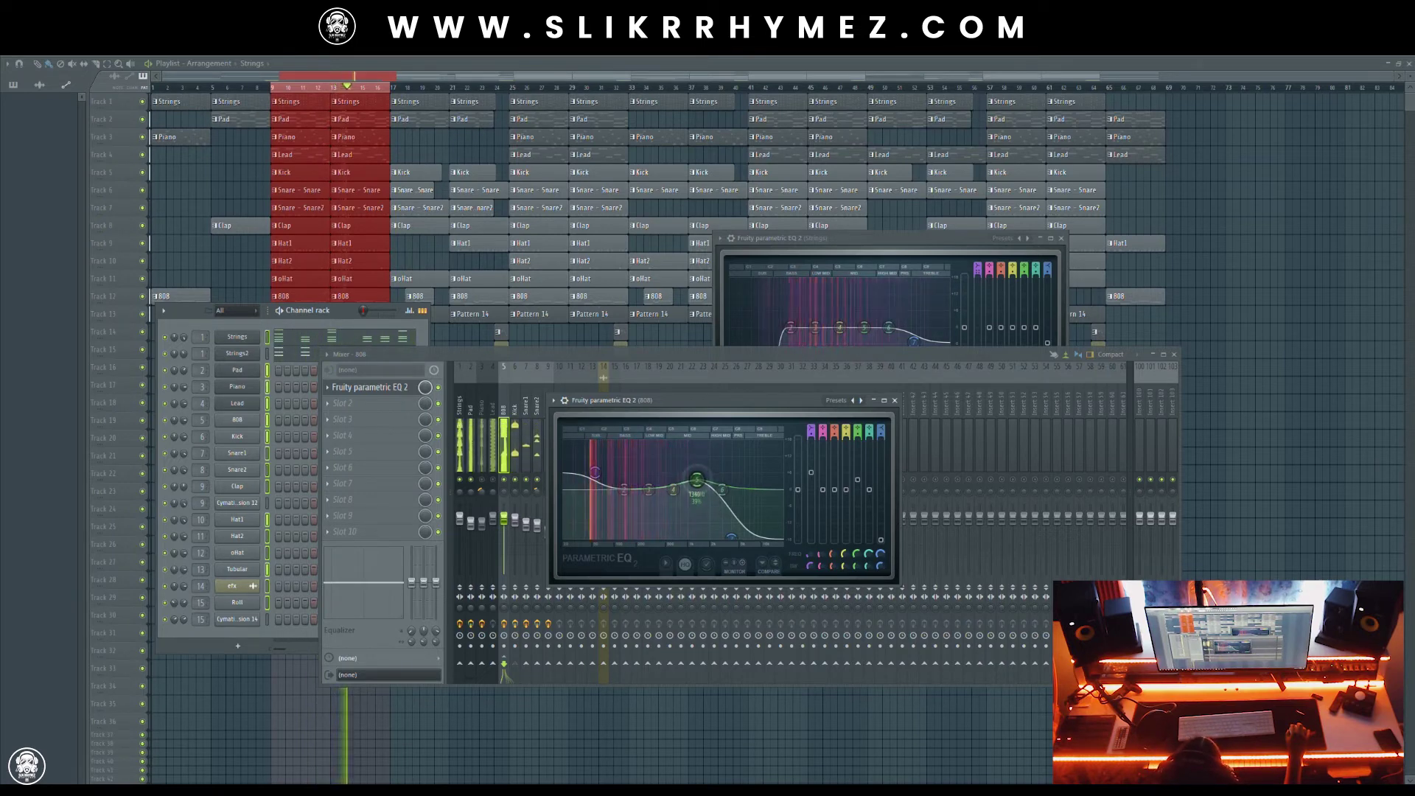
drag(673, 488, 674, 492)
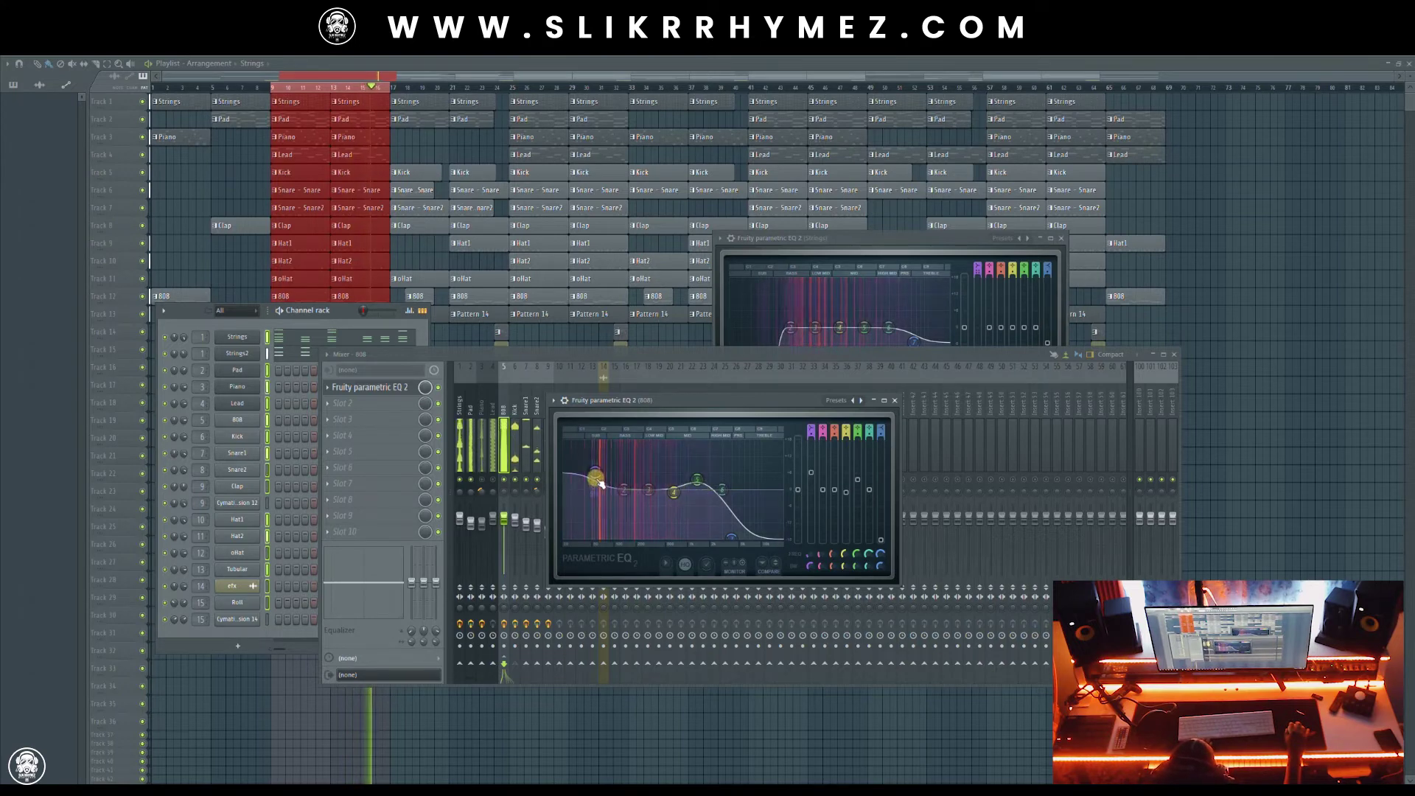
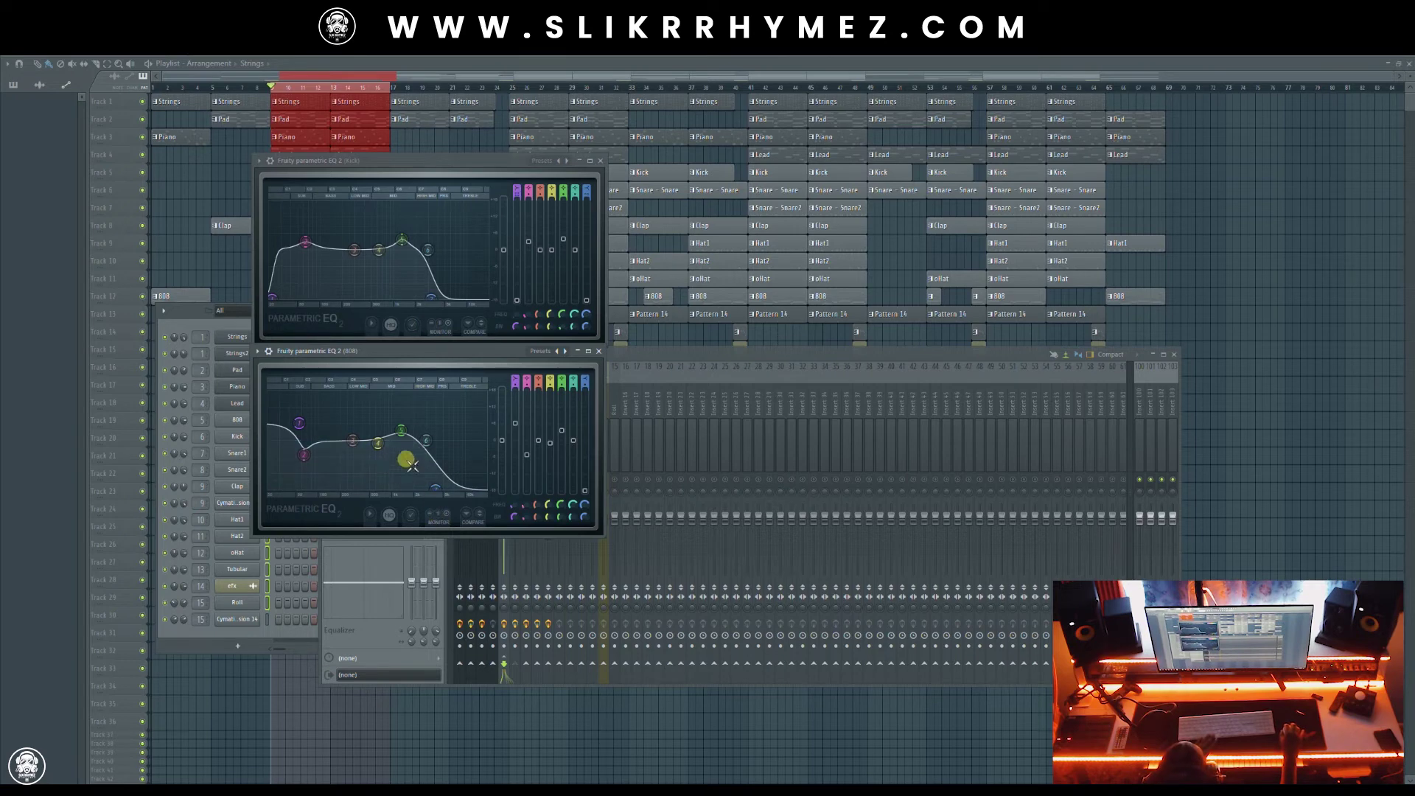
Pull the Kick's EQ band 5 down to a slight cut and close the Kick and 808 equalizers
drag(402, 239, 403, 248)
drag(431, 298, 431, 302)
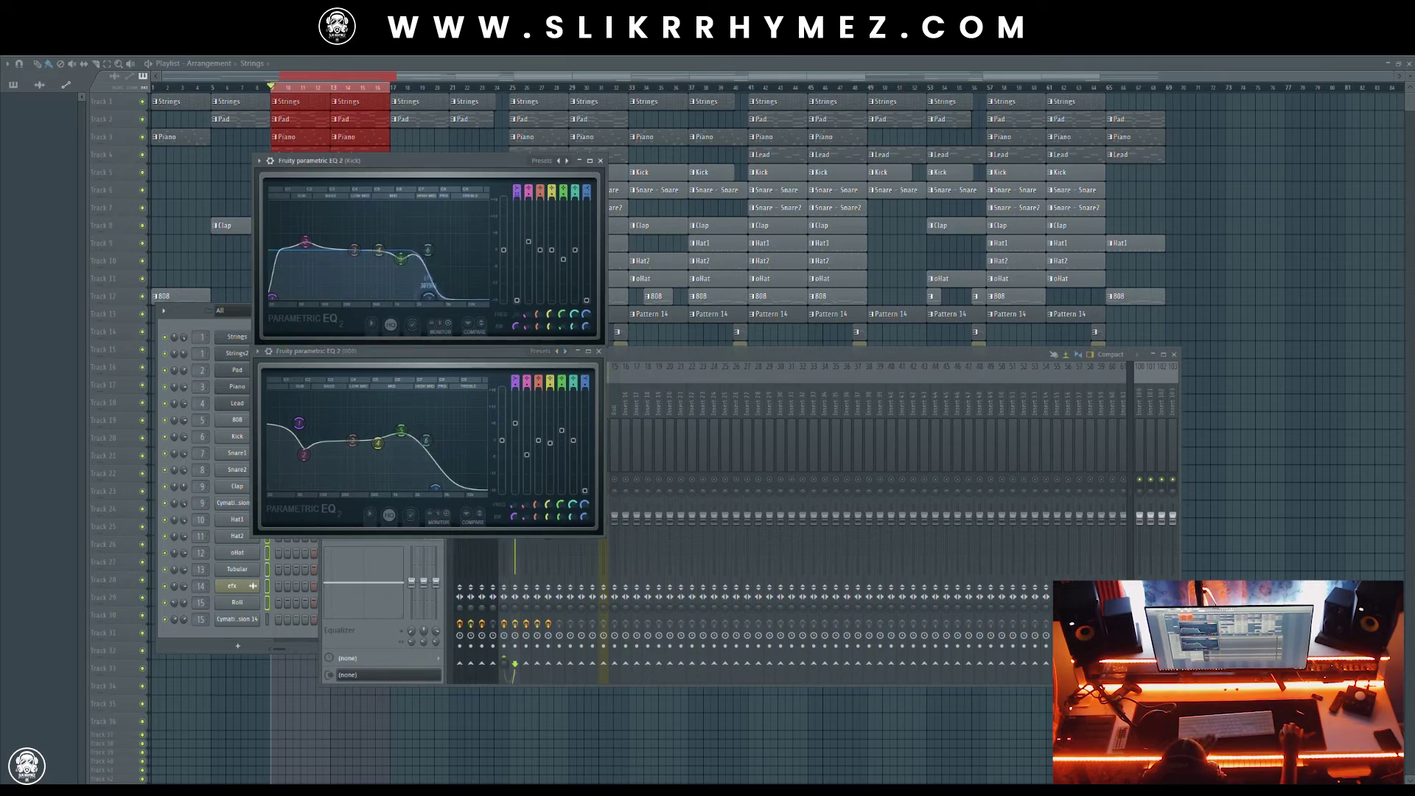
click(599, 352)
click(600, 160)
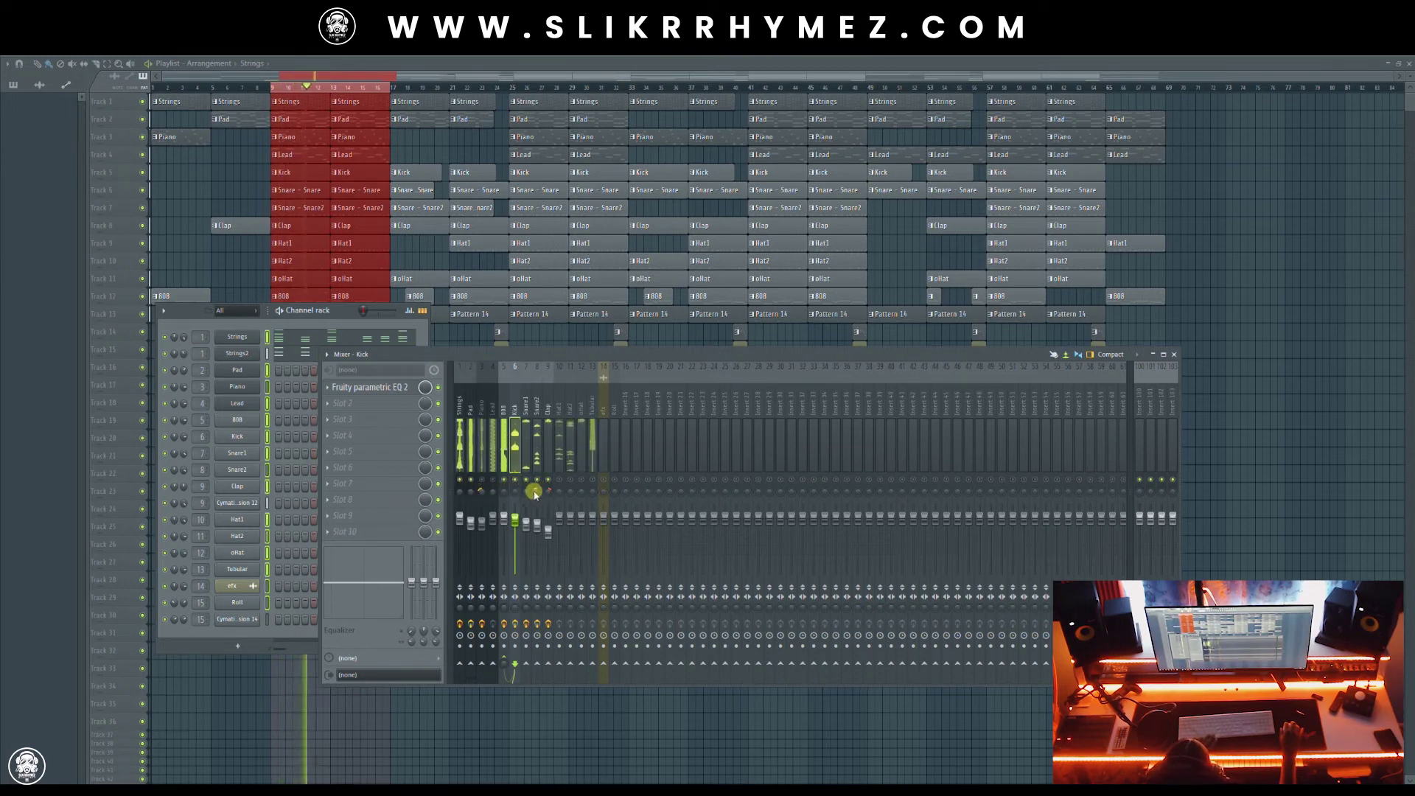
Lower the volume fader of the 808 mixer track
click(481, 479)
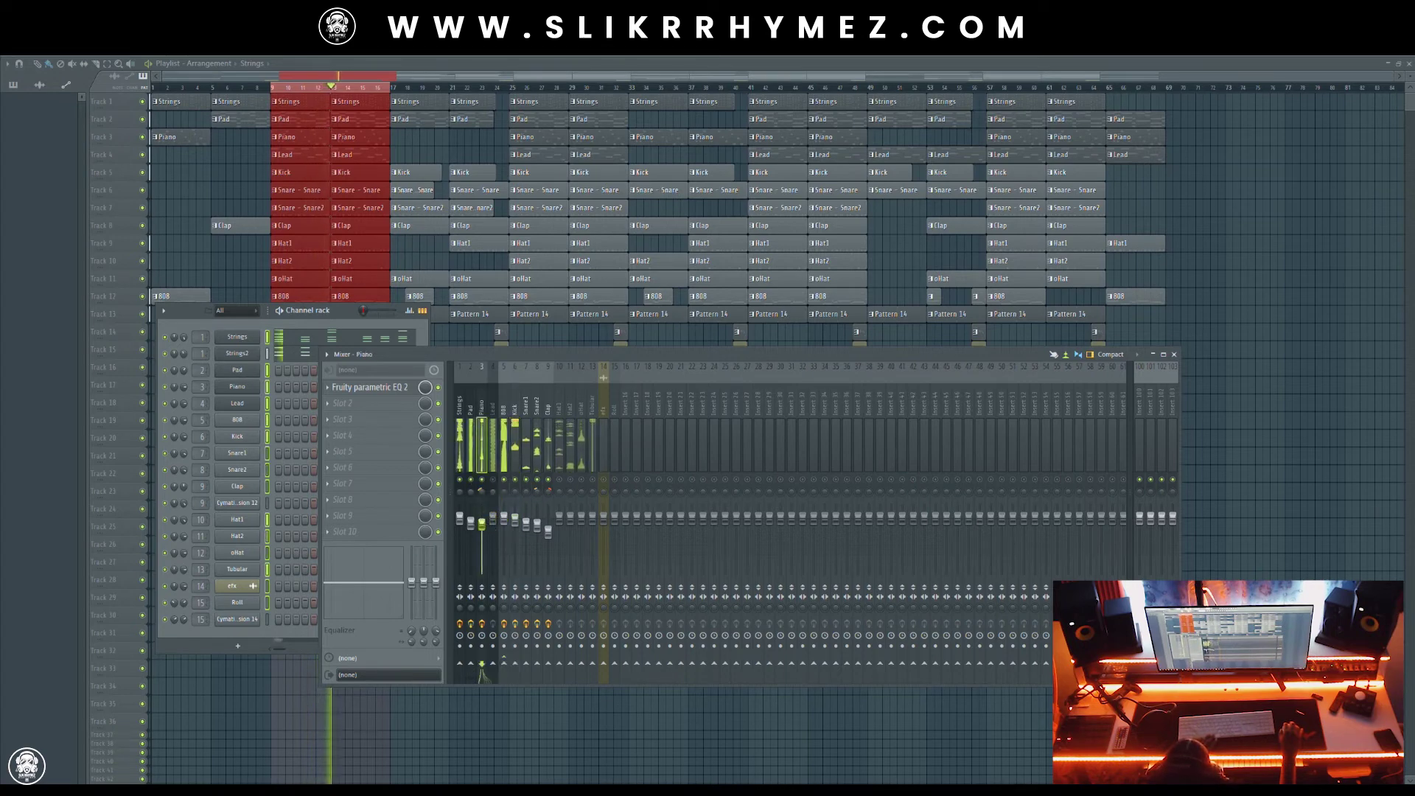
click(503, 522)
mouse_move(503, 521)
mouse_down()
mouse_move(503, 567)
mouse_move(503, 533)
mouse_up()
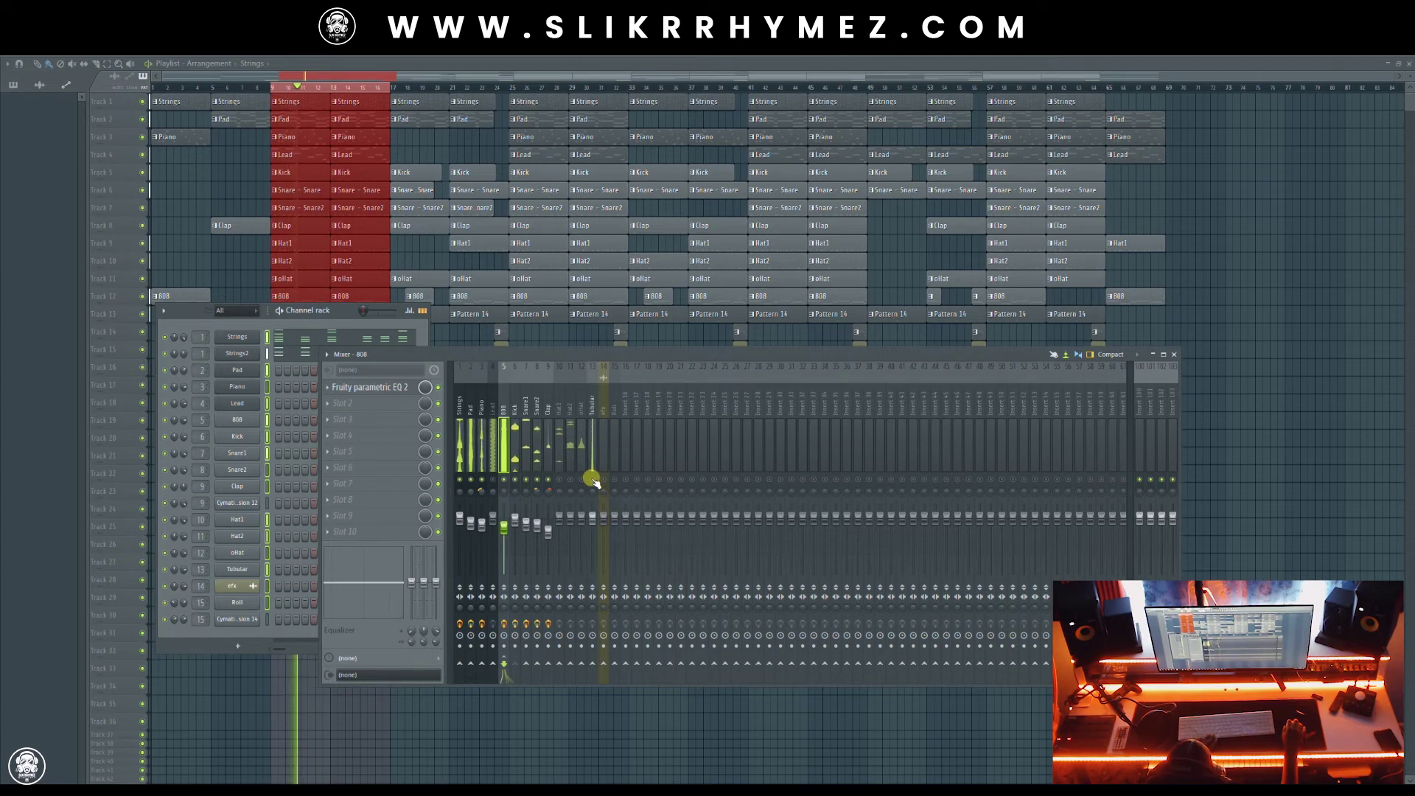
Load Fruity Parametric EQ 2 into the Tubular track's first effect slot and apply the low-cut preset
click(595, 402)
click(343, 387)
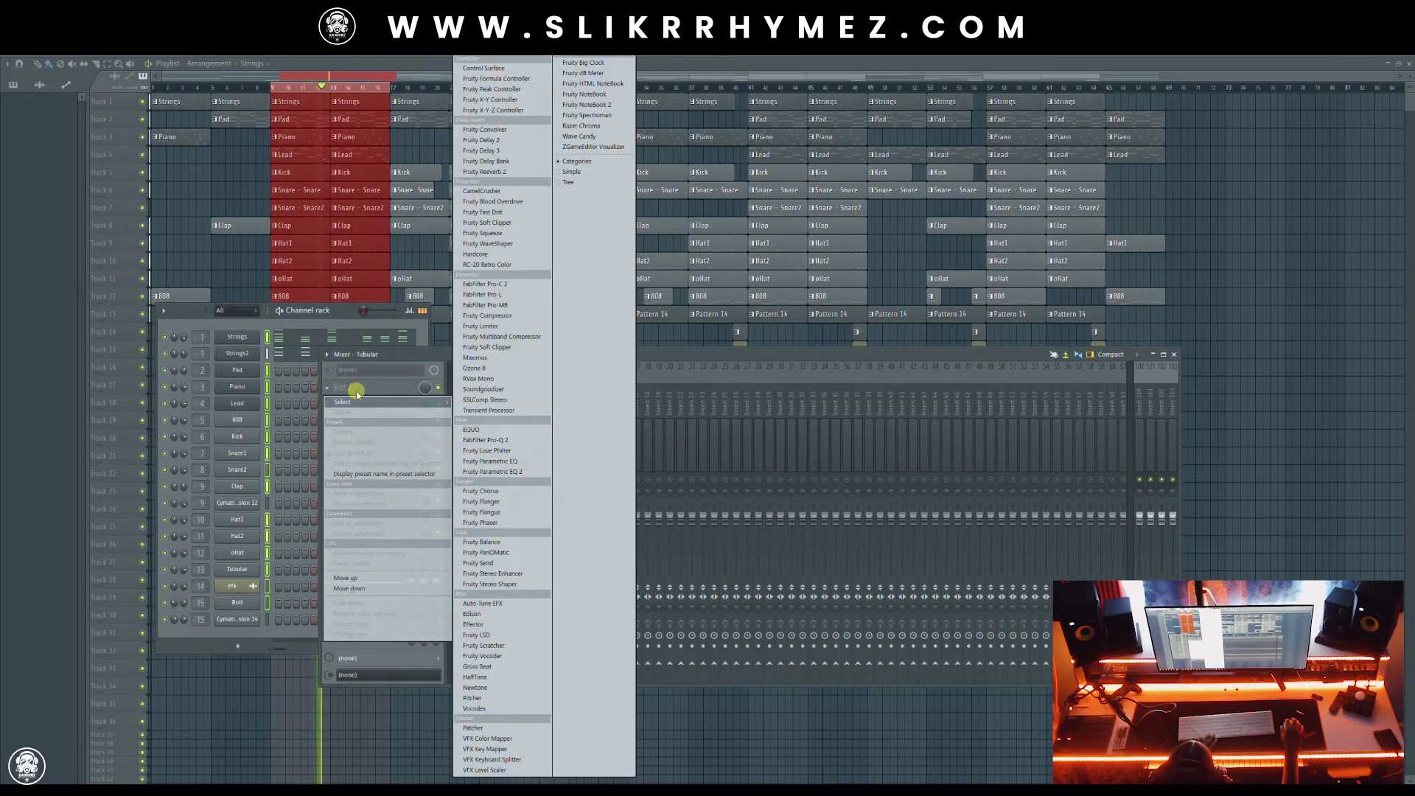
click(486, 472)
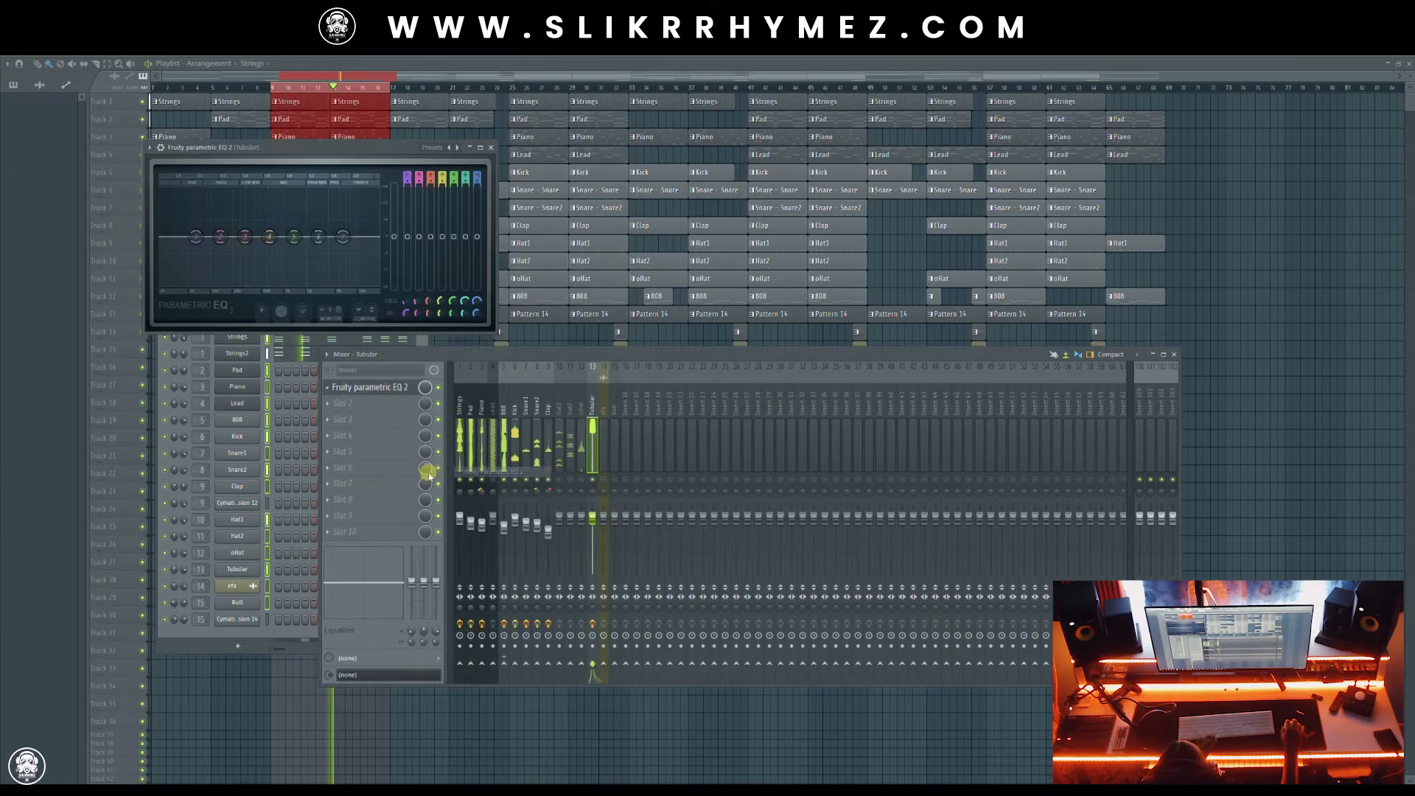
drag(363, 159, 643, 247)
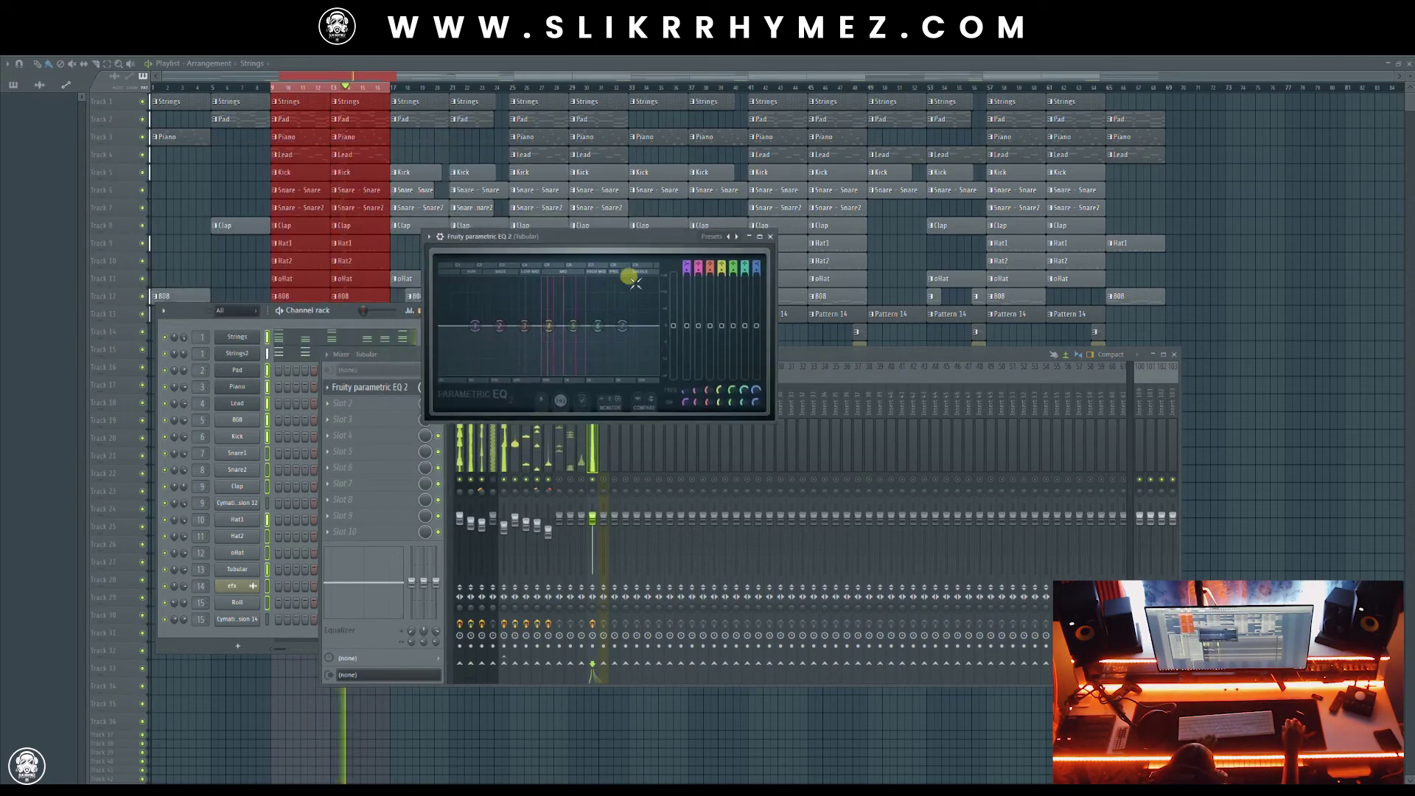
click(712, 243)
click(741, 295)
Cut the Tubular's high frequencies strongly with EQ band 7 and move the band 1 low cut higher in frequency
drag(658, 324, 614, 372)
drag(486, 375, 505, 376)
drag(622, 376, 606, 376)
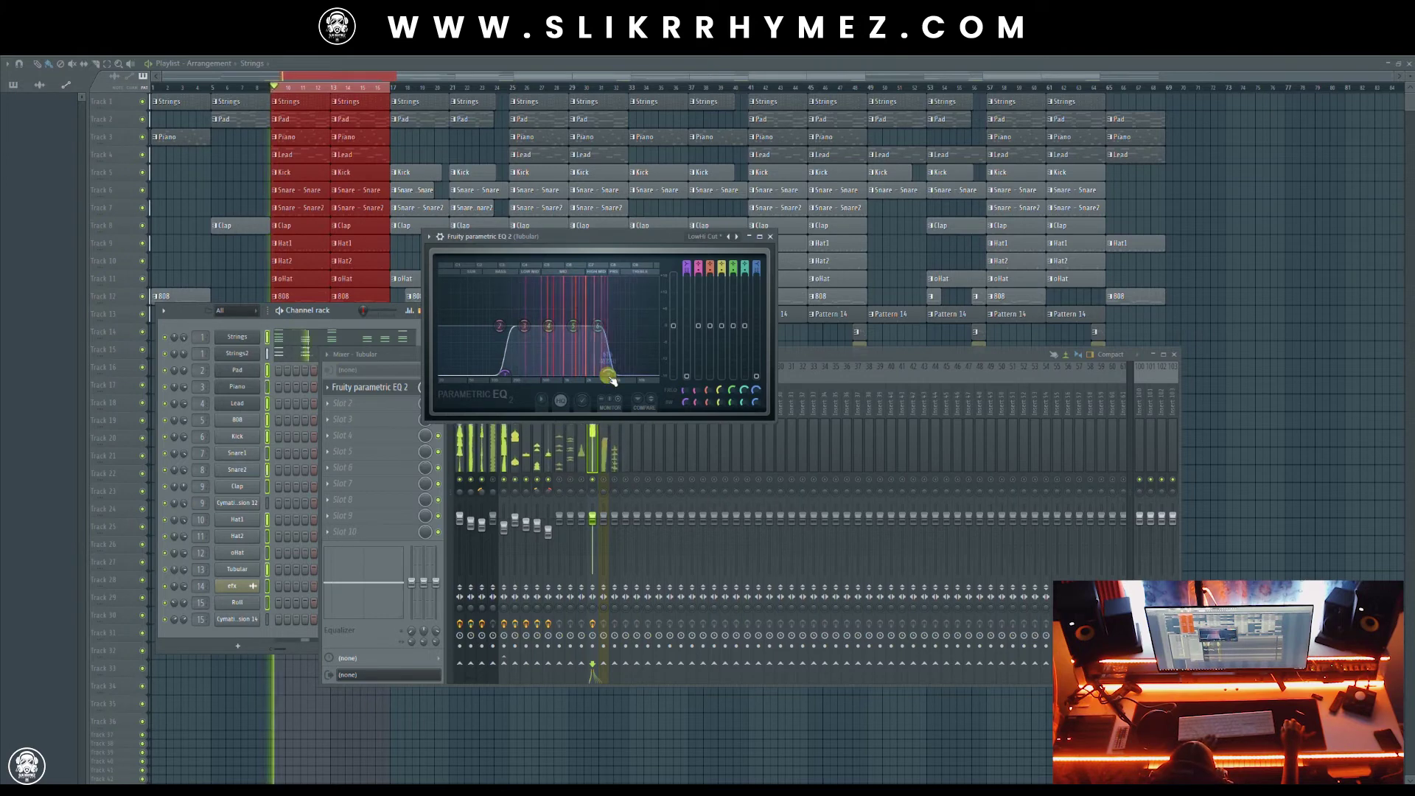
drag(505, 374, 513, 375)
Boost the Tubular's EQ band 6 slightly and lower the track's volume fader
drag(598, 325, 602, 321)
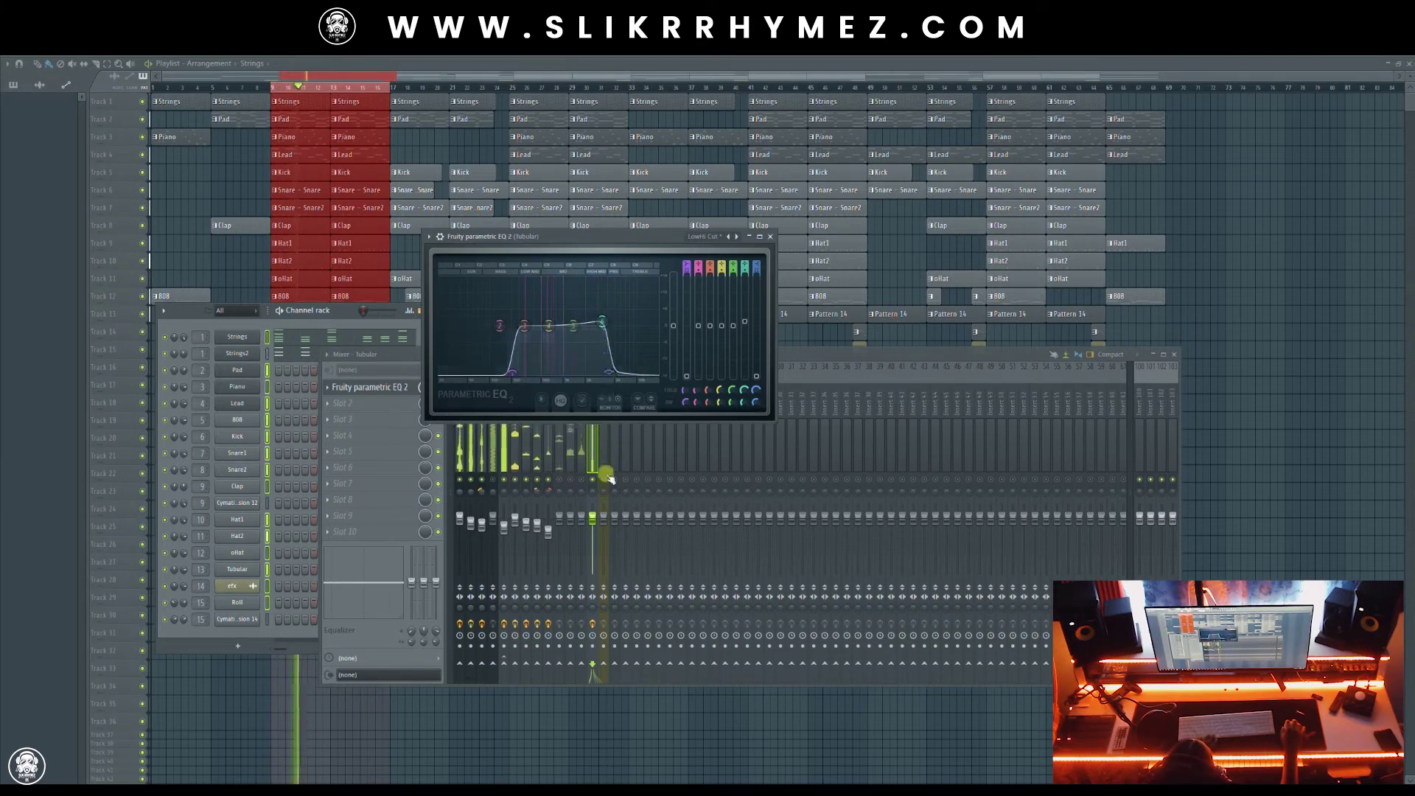
drag(592, 519, 592, 532)
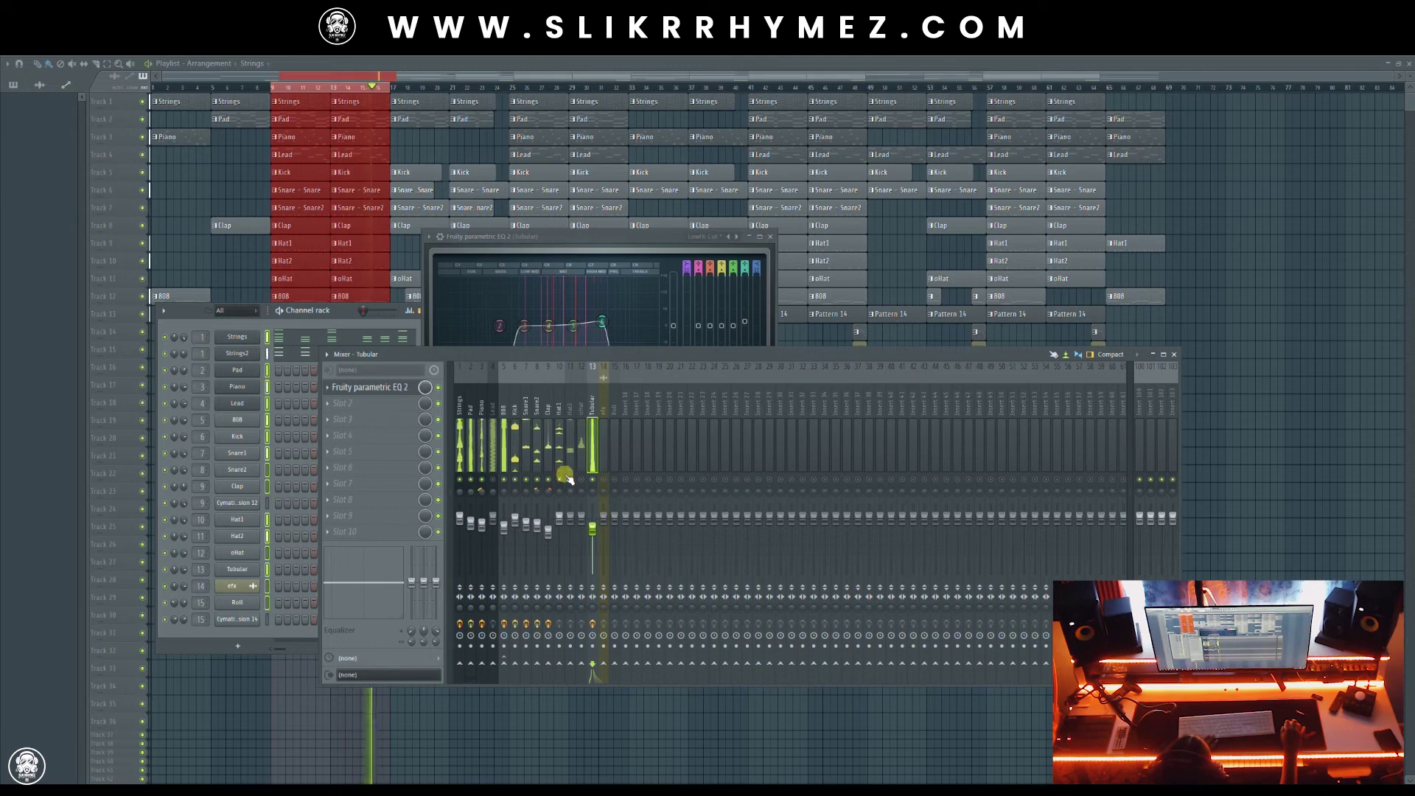
Select the Hat1 mixer track and load Fruity Parametric EQ 2 into its first effect slot
click(559, 406)
click(363, 386)
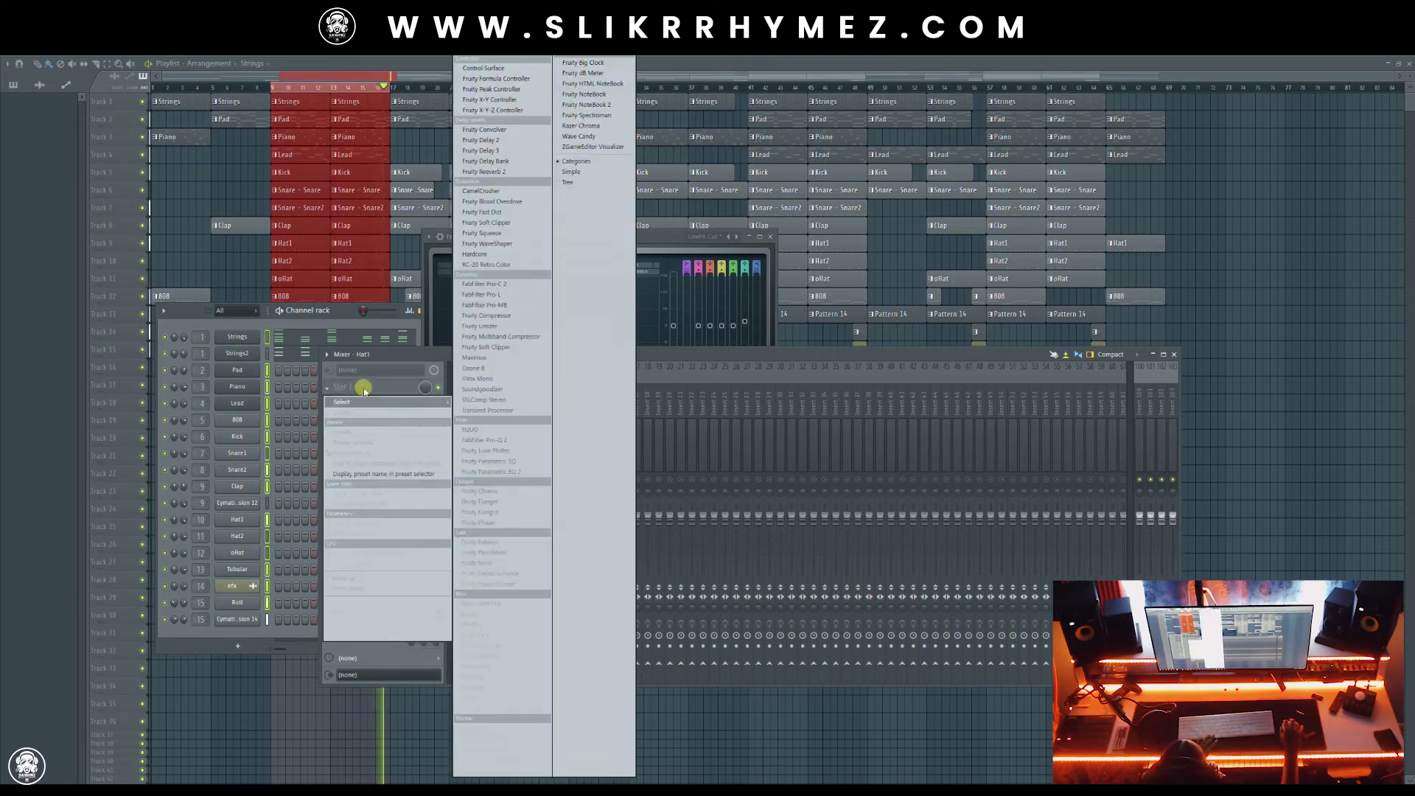
click(720, 356)
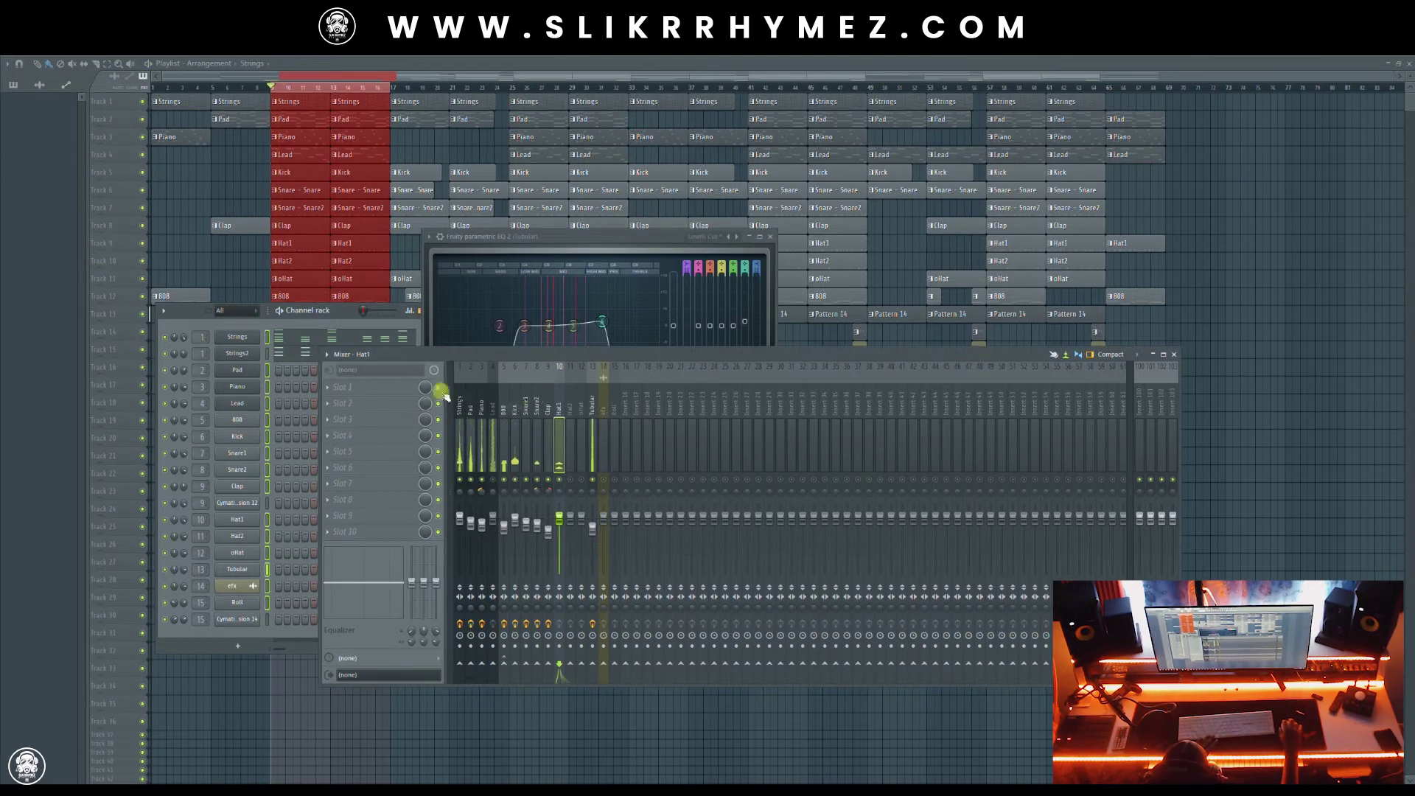
click(335, 385)
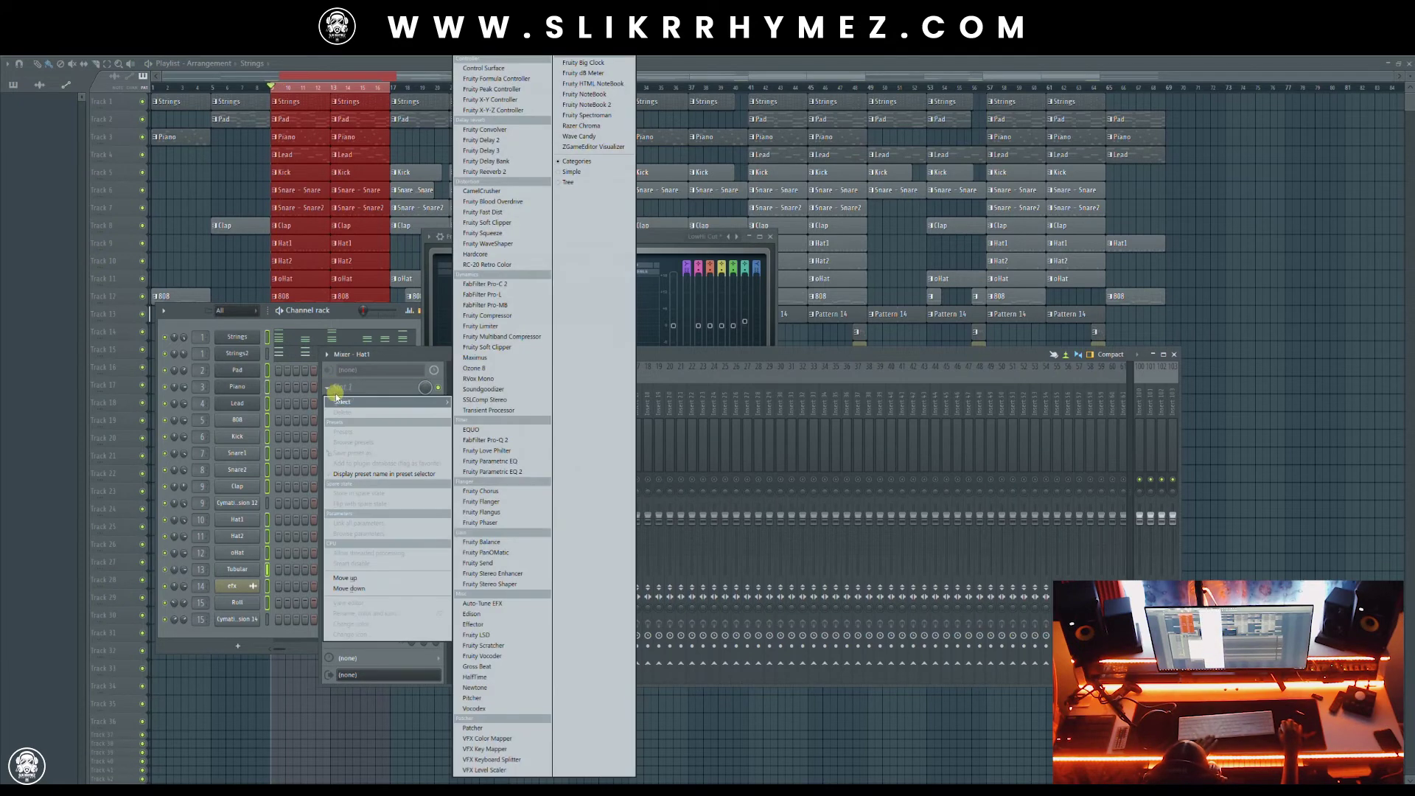
click(499, 472)
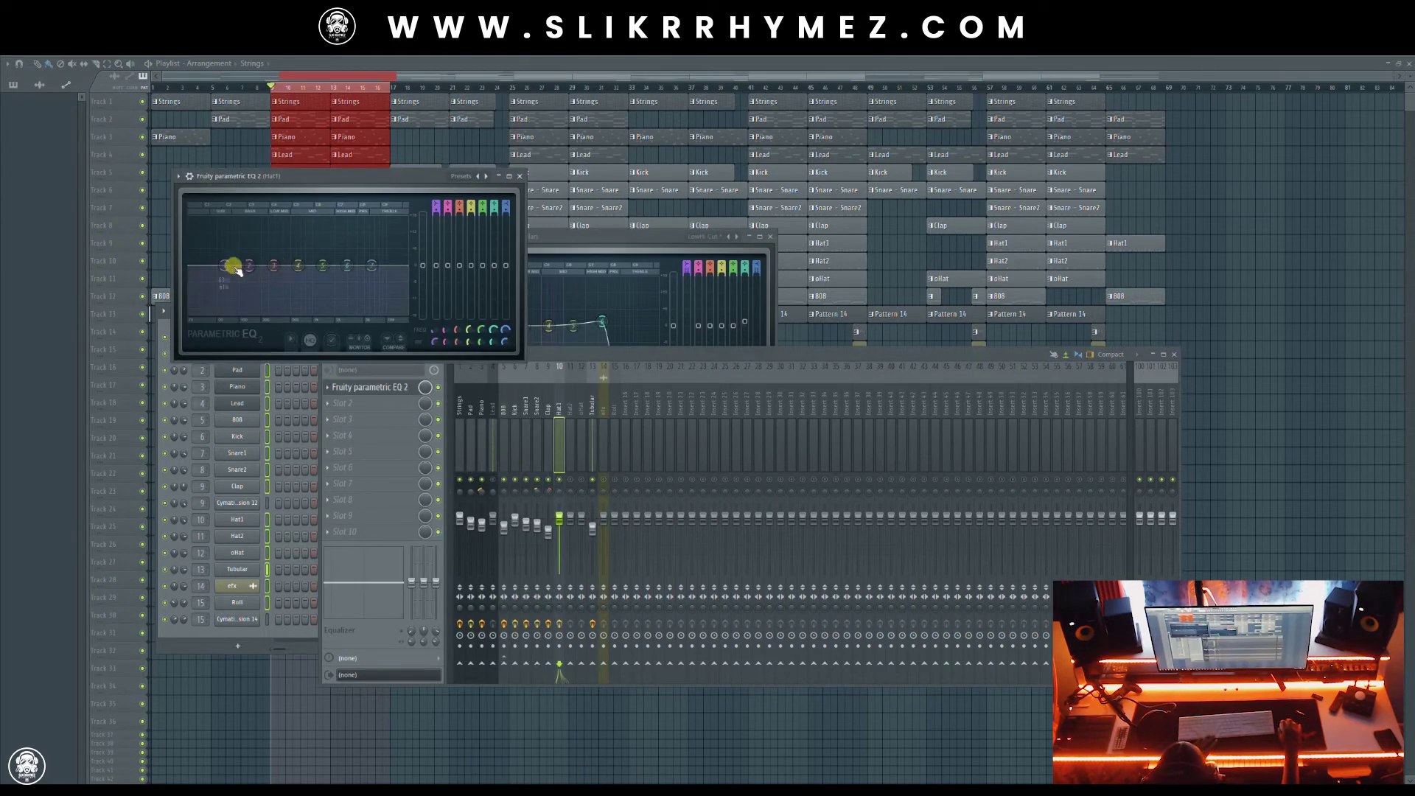
Cut the Hat1's low frequencies strongly with EQ band 1, moving the band far up in frequency
drag(230, 273, 316, 312)
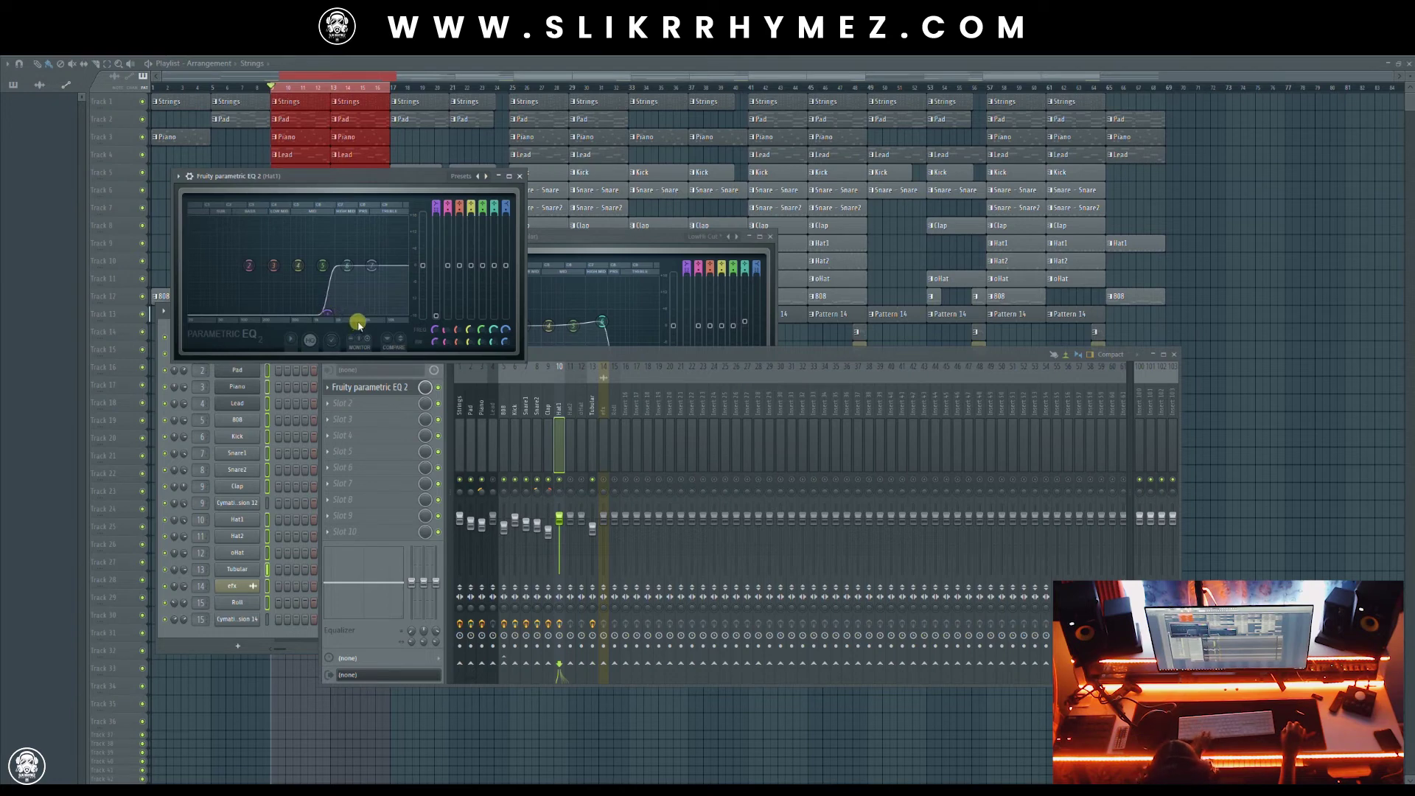
drag(336, 316, 316, 313)
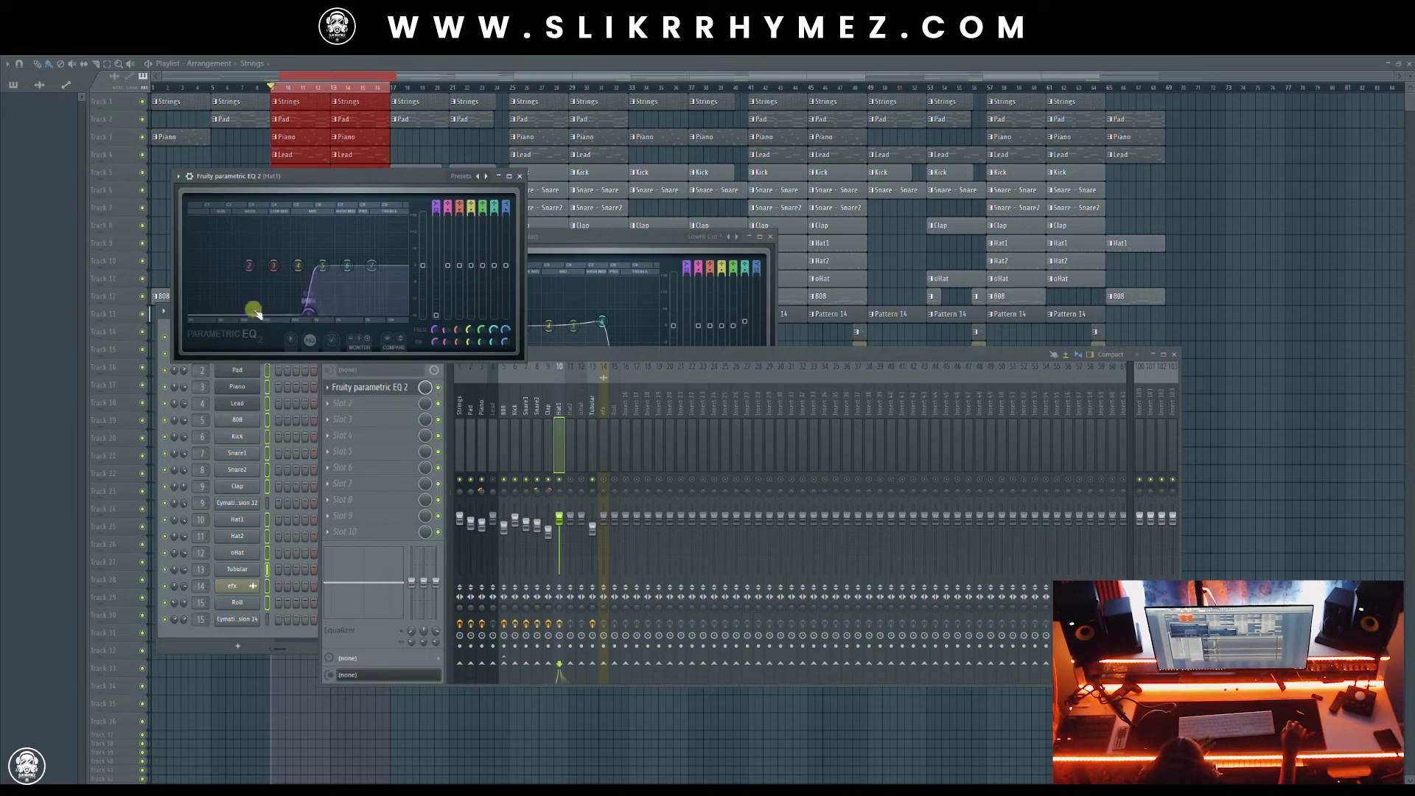
click(461, 176)
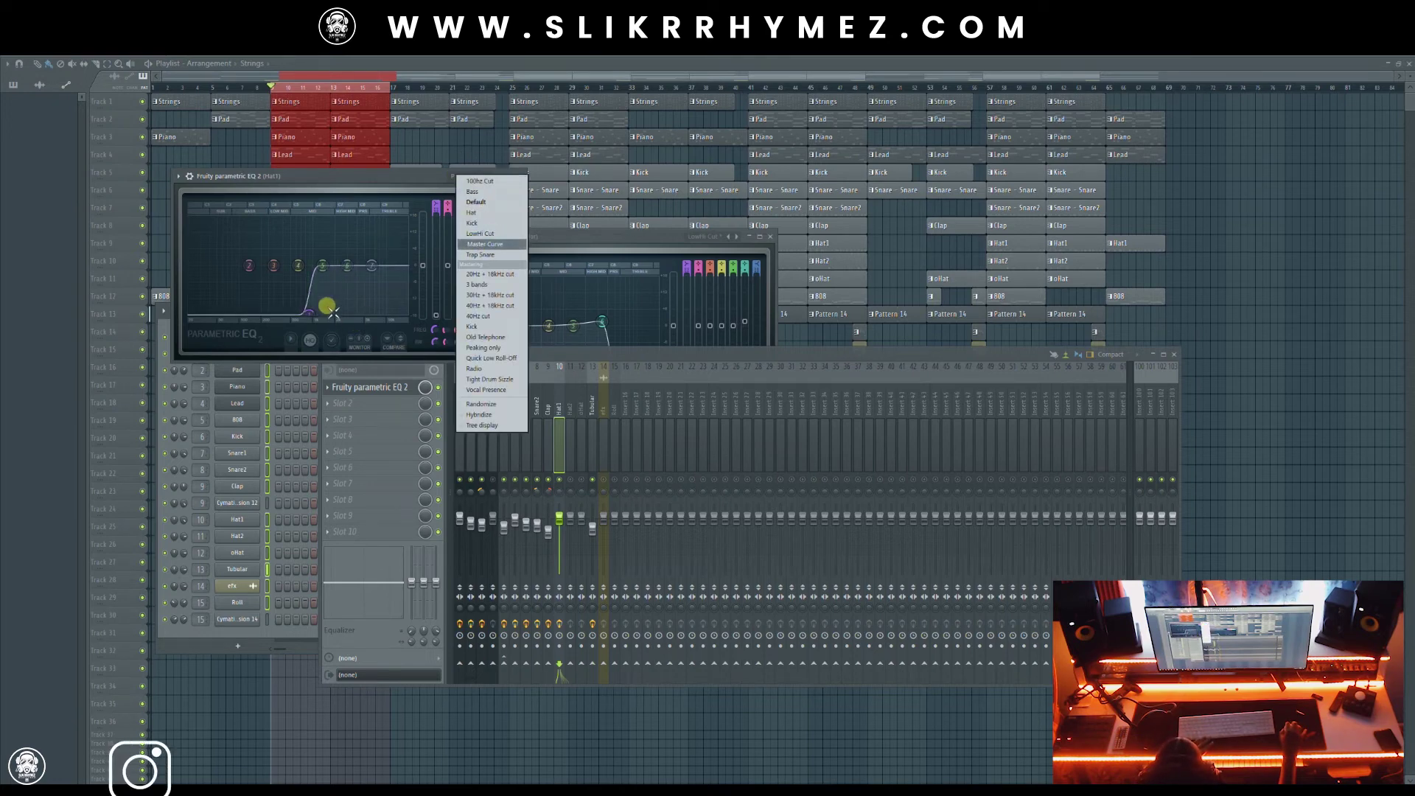
click(310, 313)
drag(310, 314, 336, 314)
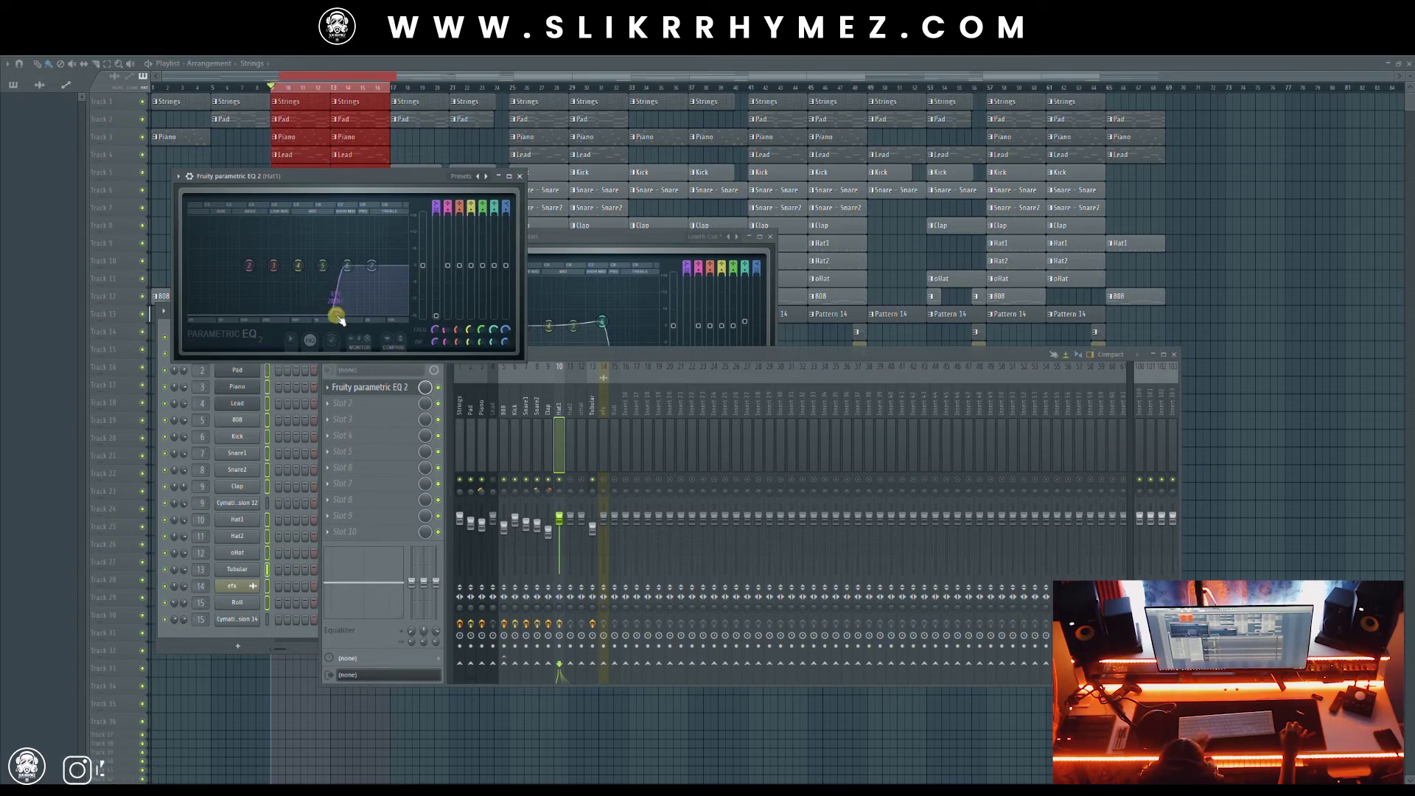
Play the section, move the Hat1's EQ band 1 slightly higher in frequency, and lower the track's fader a little
key(space)
mouse_move(336, 315)
mouse_down()
mouse_move(352, 316)
mouse_move(306, 270)
mouse_move(351, 312)
mouse_up()
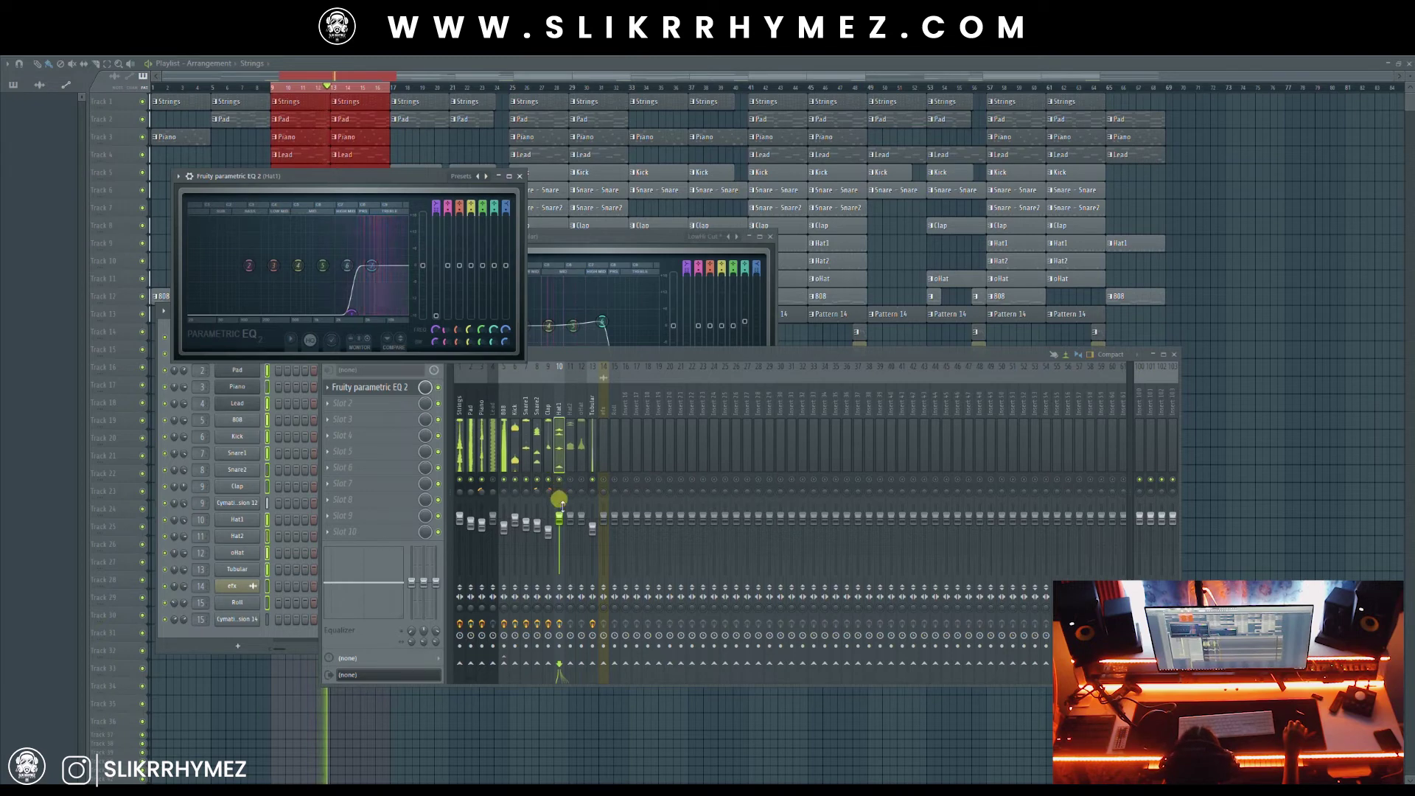
drag(561, 519, 559, 524)
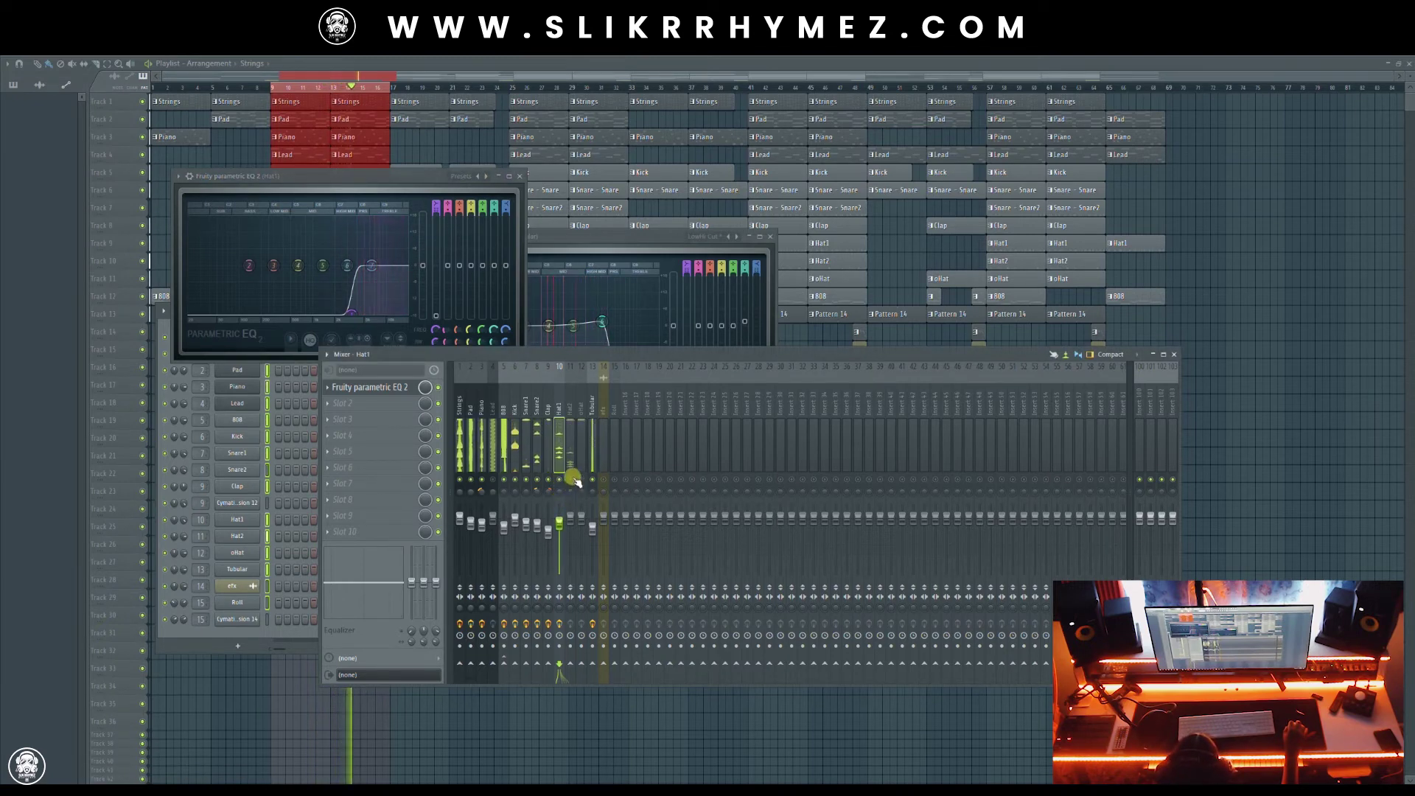
Lower the Hat2 track's fader slightly, close the Tubular equalizer and stop playback
click(574, 520)
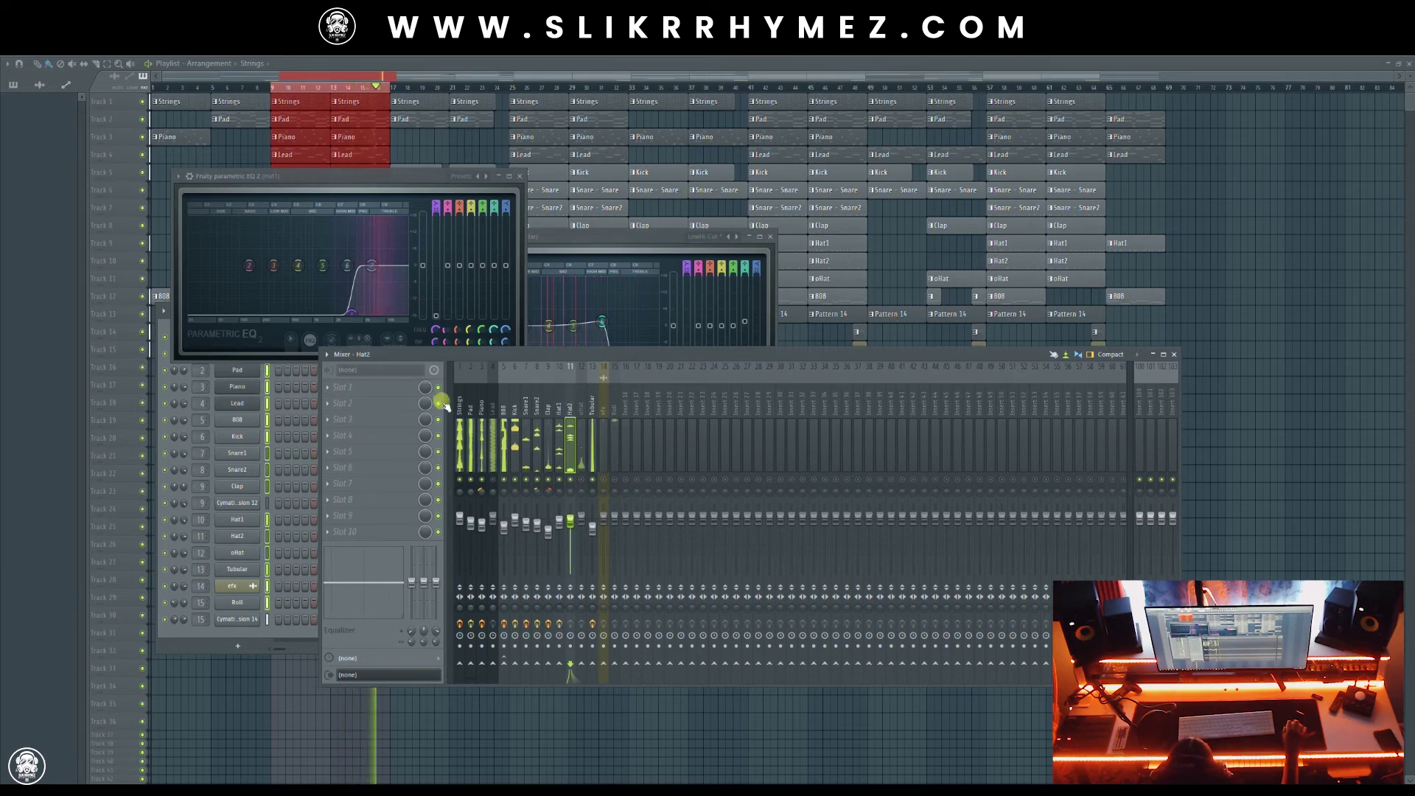
click(398, 388)
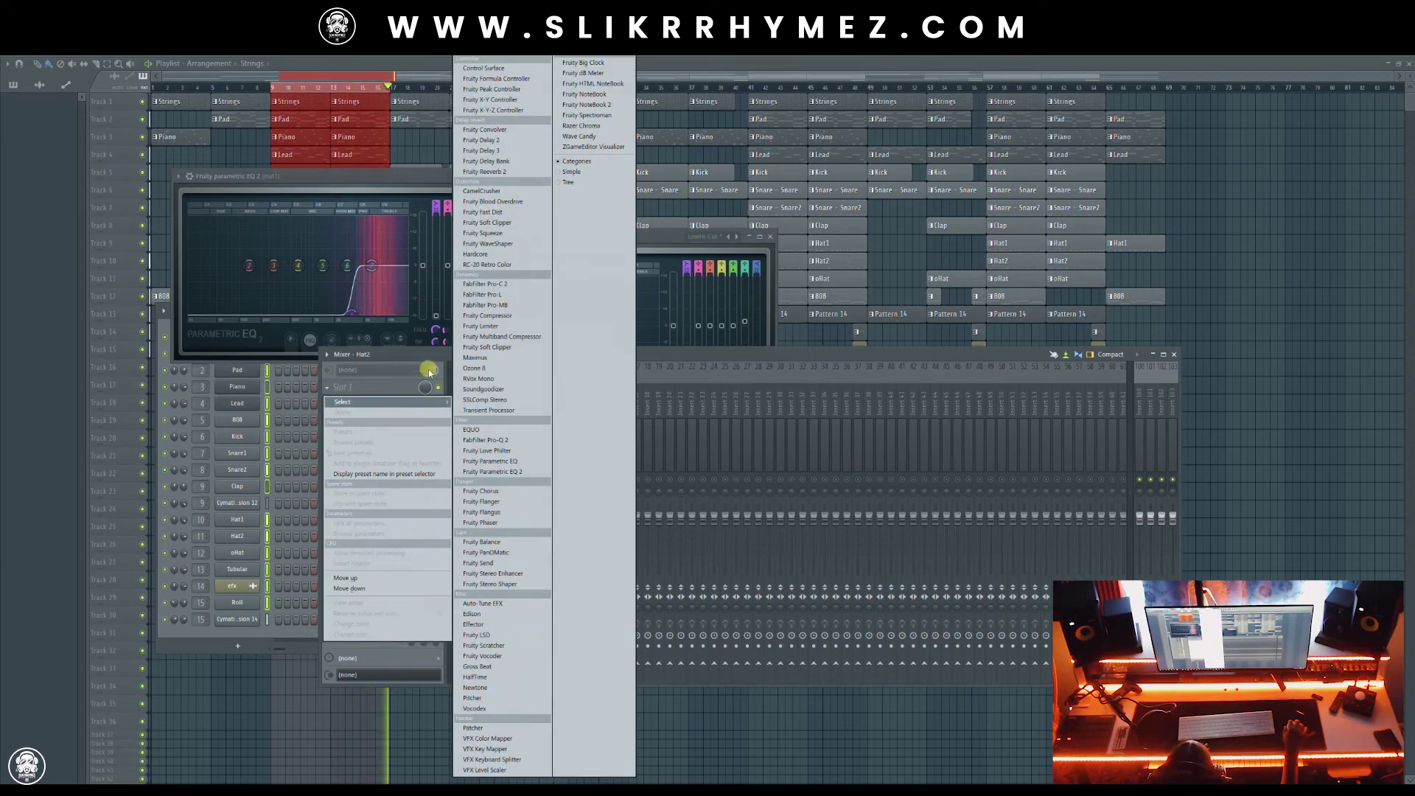
click(667, 359)
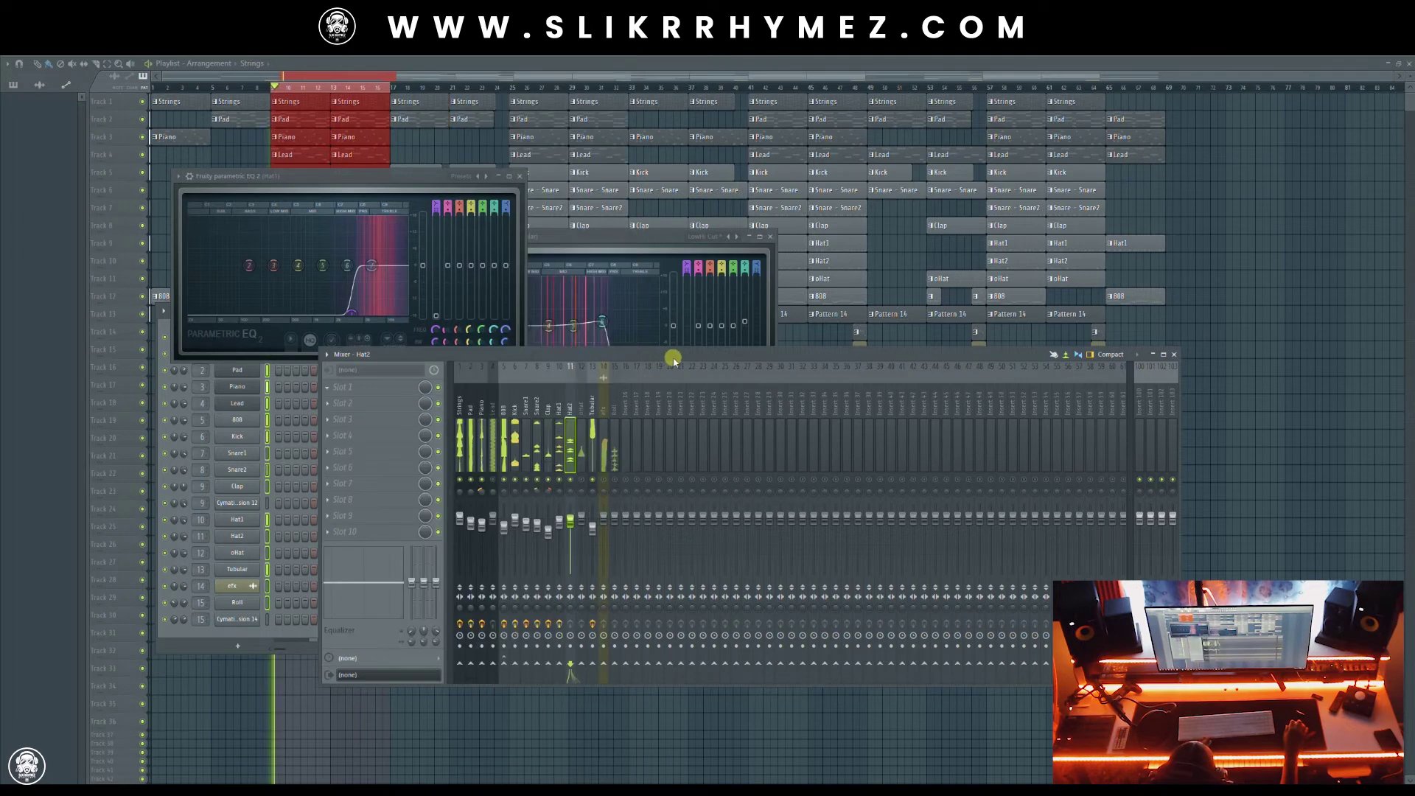
click(770, 237)
key(space)
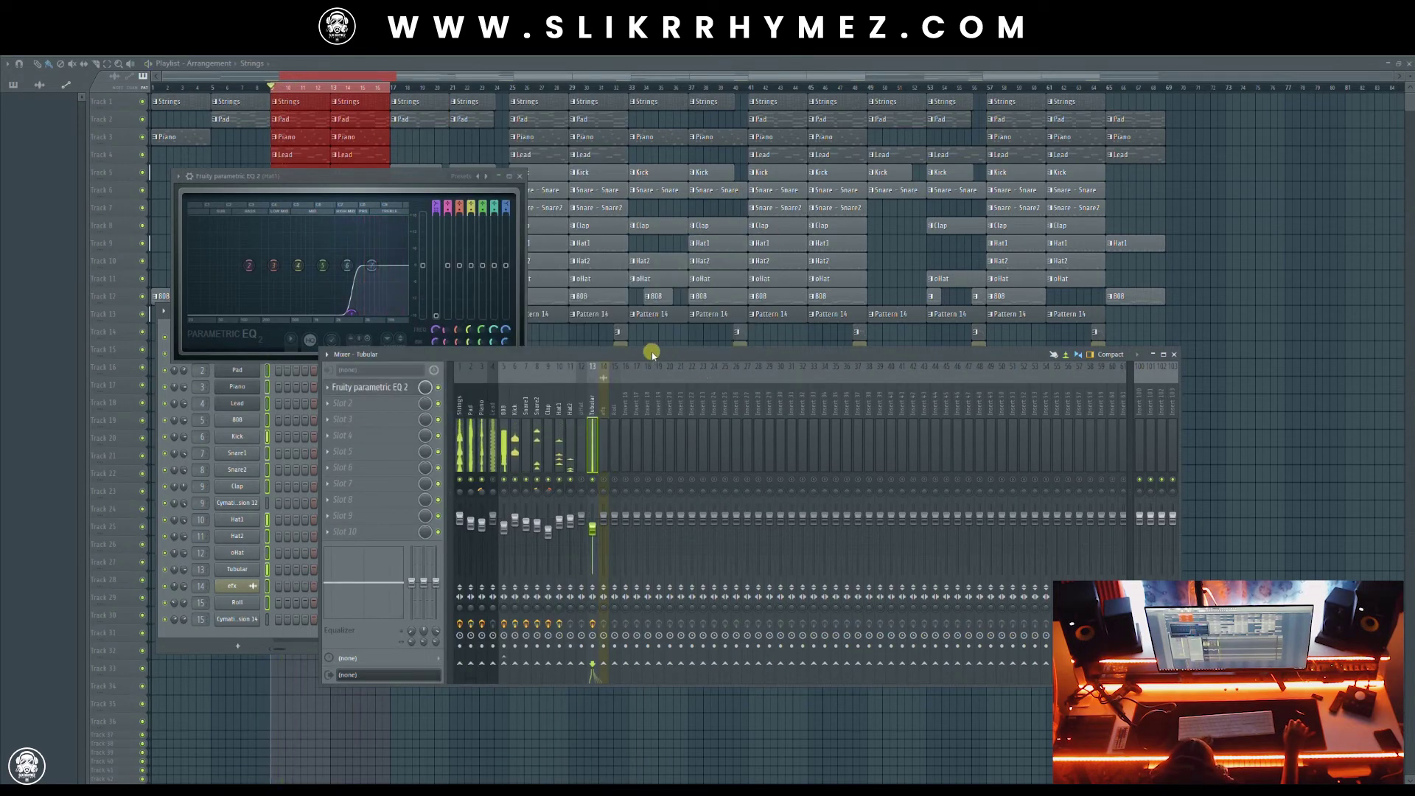
Copy the Hat1 track's Fruity Parametric EQ 2 with its settings into the Hat2 track's first effect slot
click(565, 407)
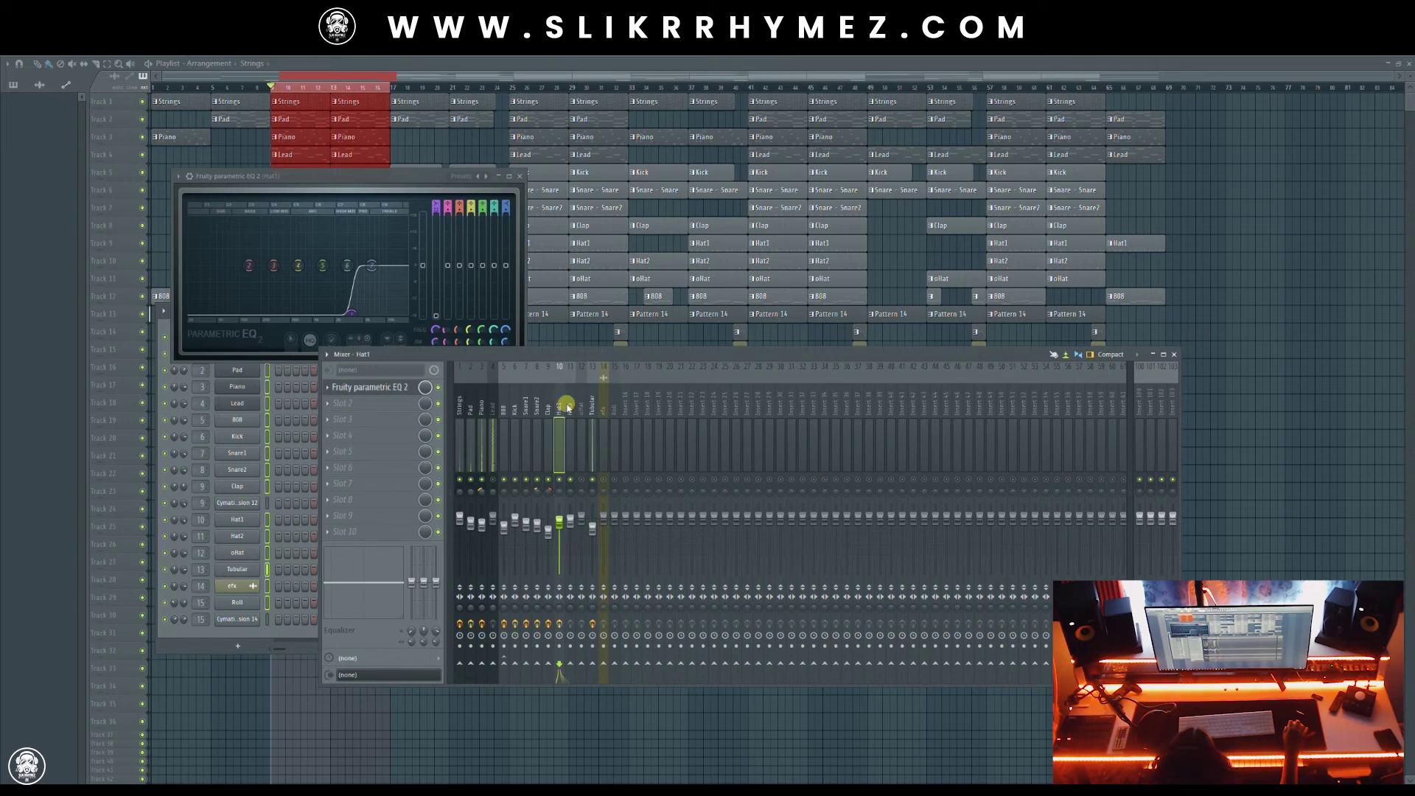
click(570, 407)
click(558, 404)
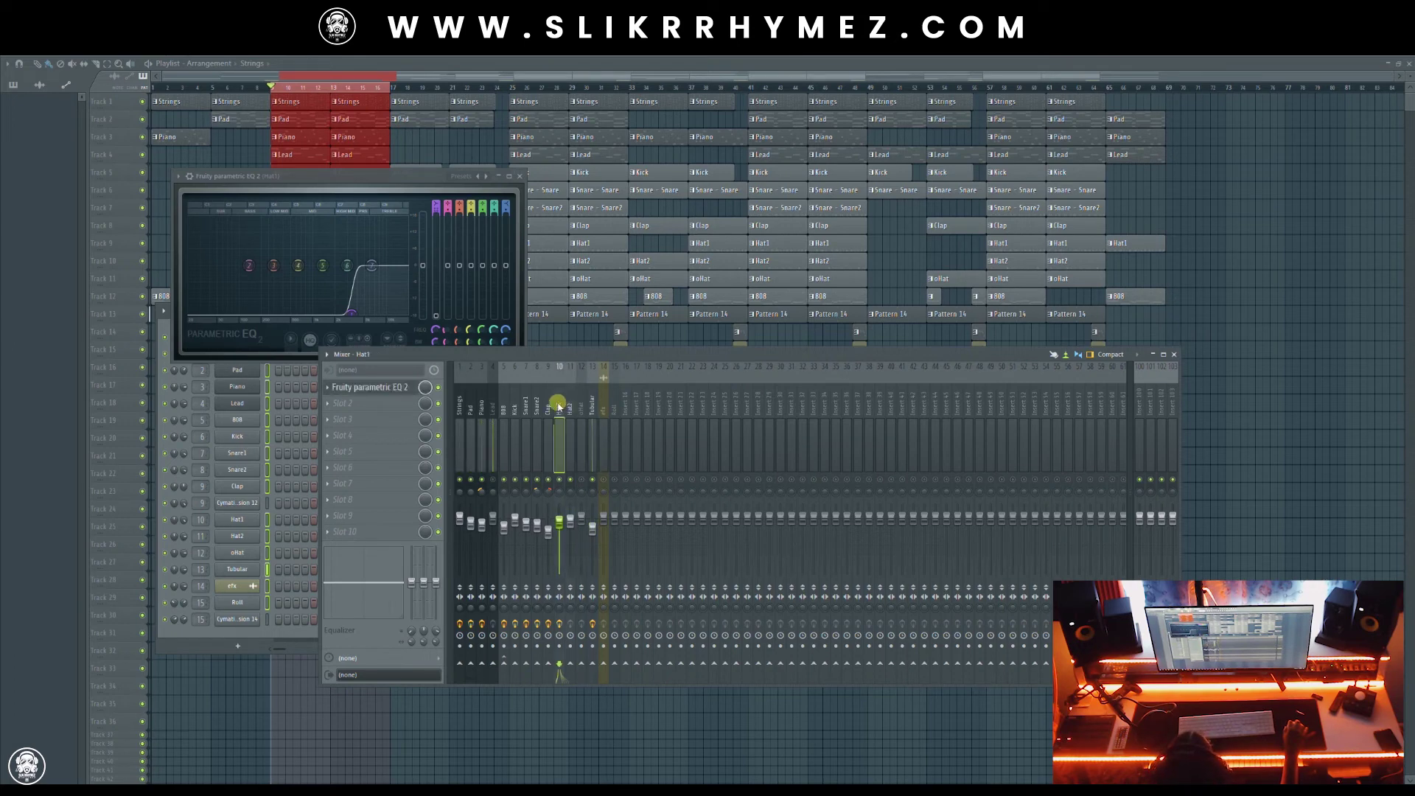
click(327, 388)
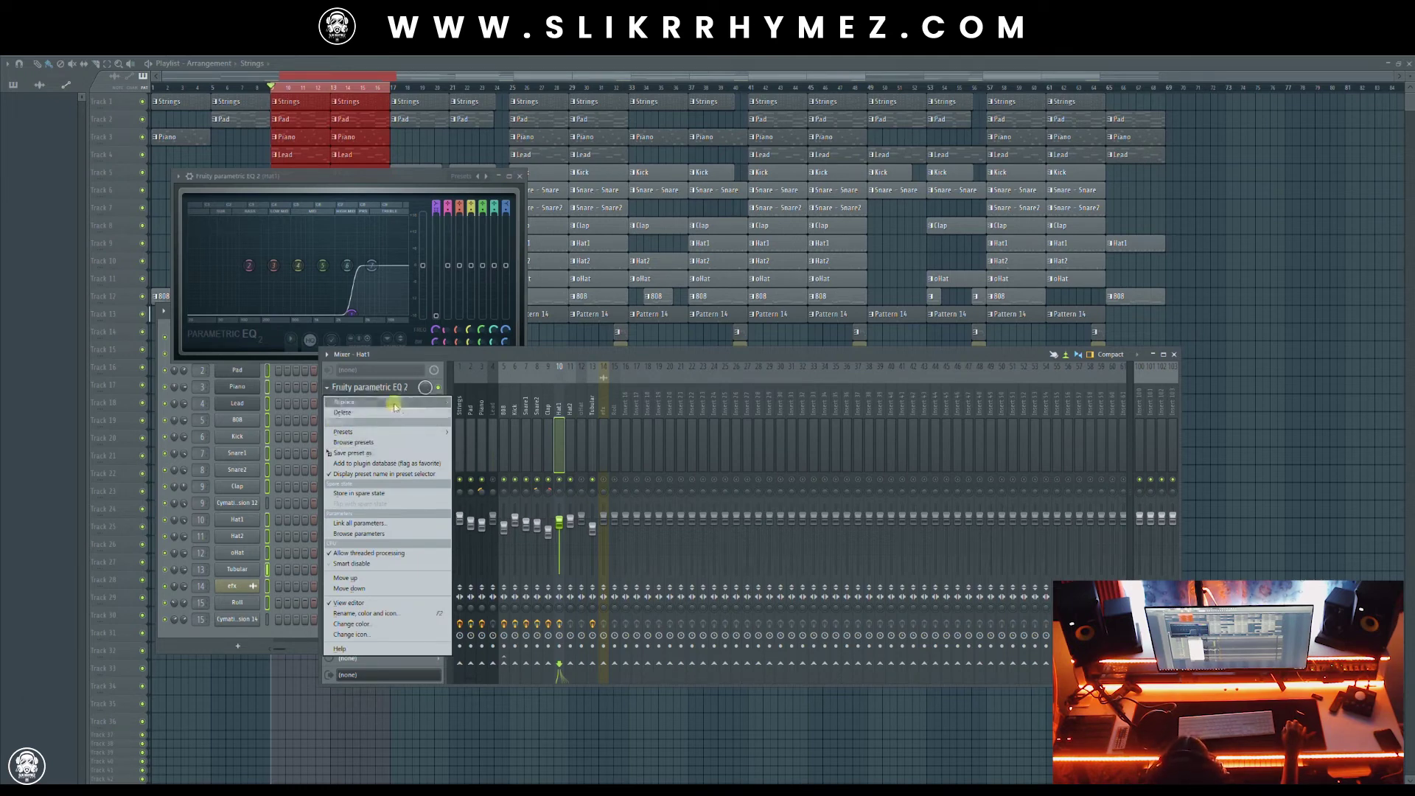
click(346, 388)
click(346, 388)
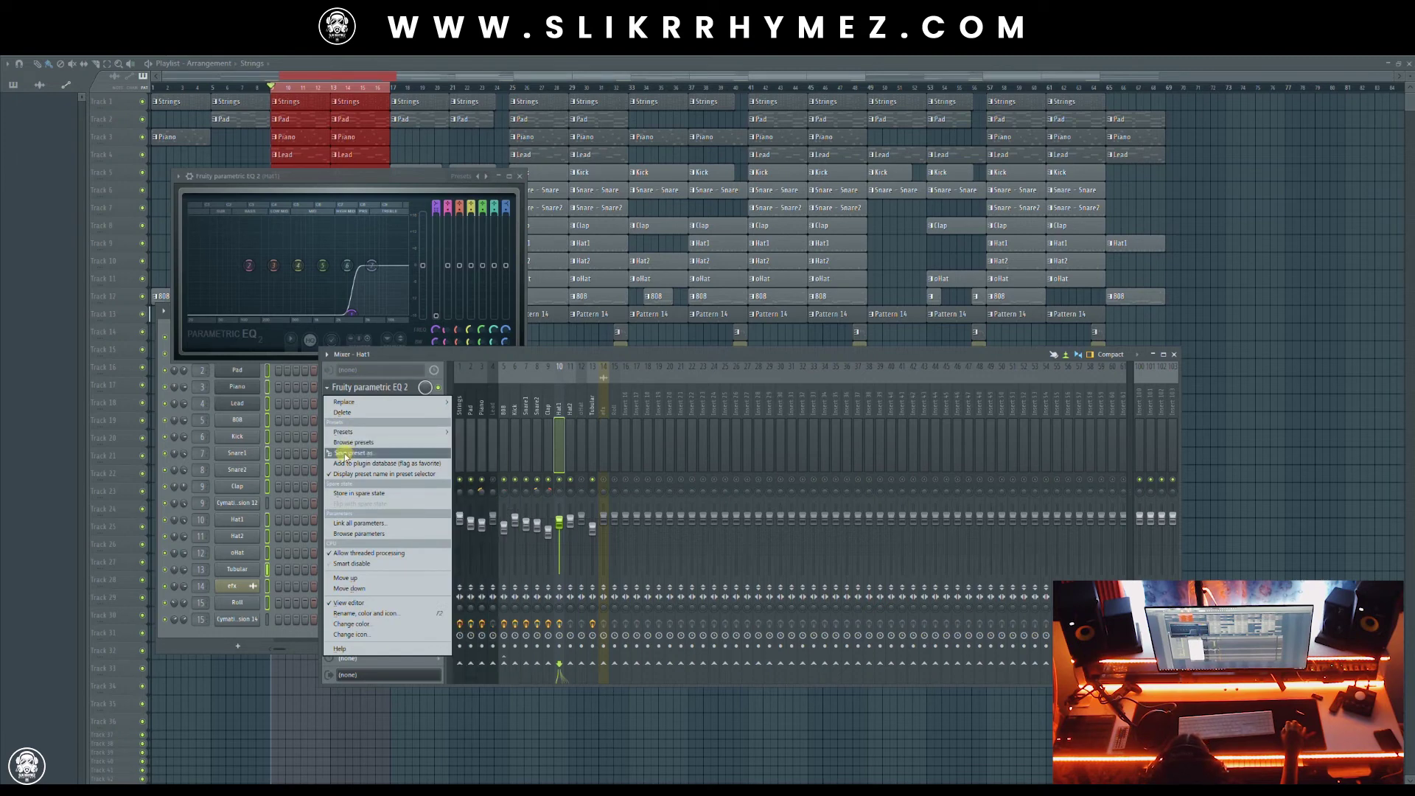
drag(345, 455, 570, 406)
click(372, 389)
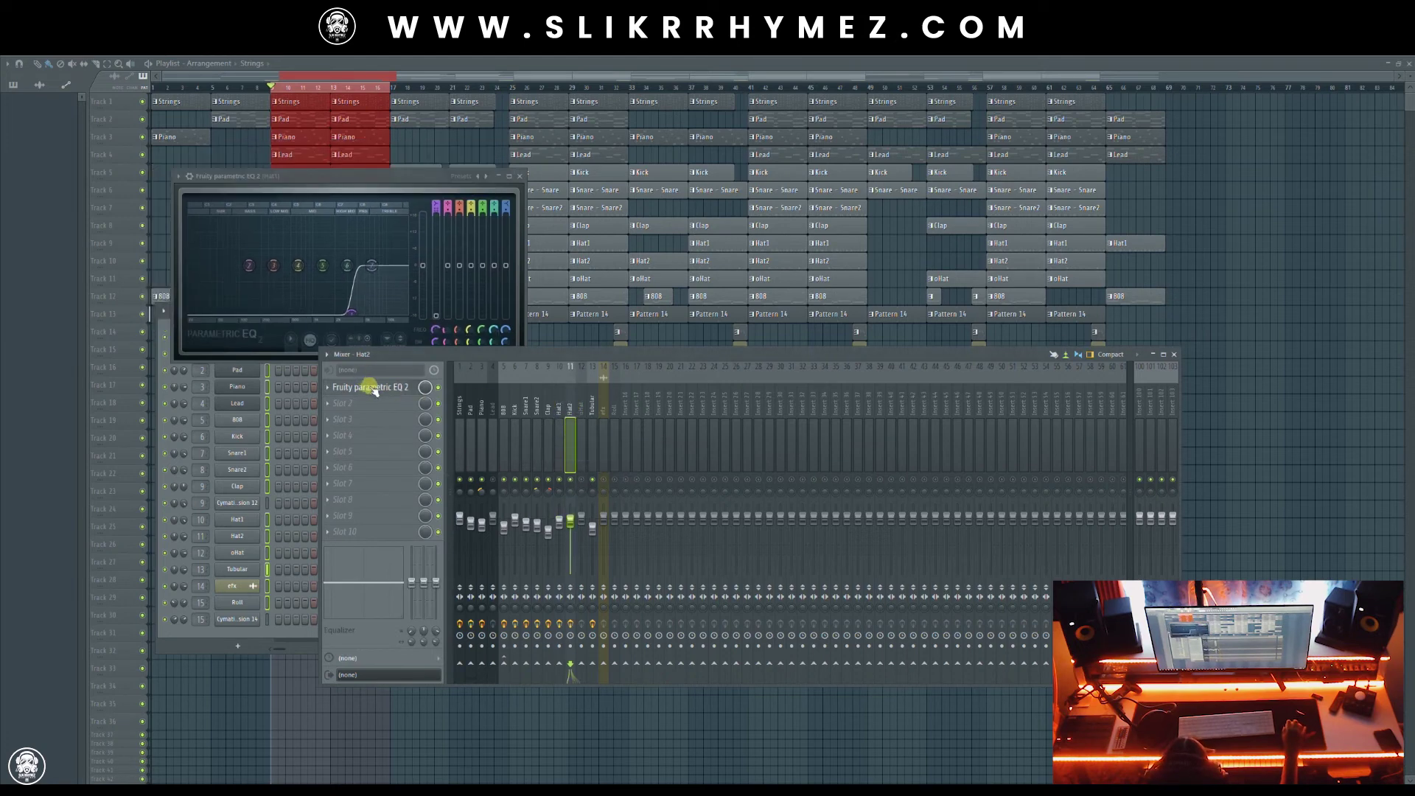
Move the Hat1 equalizer and the mixer window further down to uncover more of the playlist
drag(370, 178, 369, 219)
drag(581, 357, 580, 416)
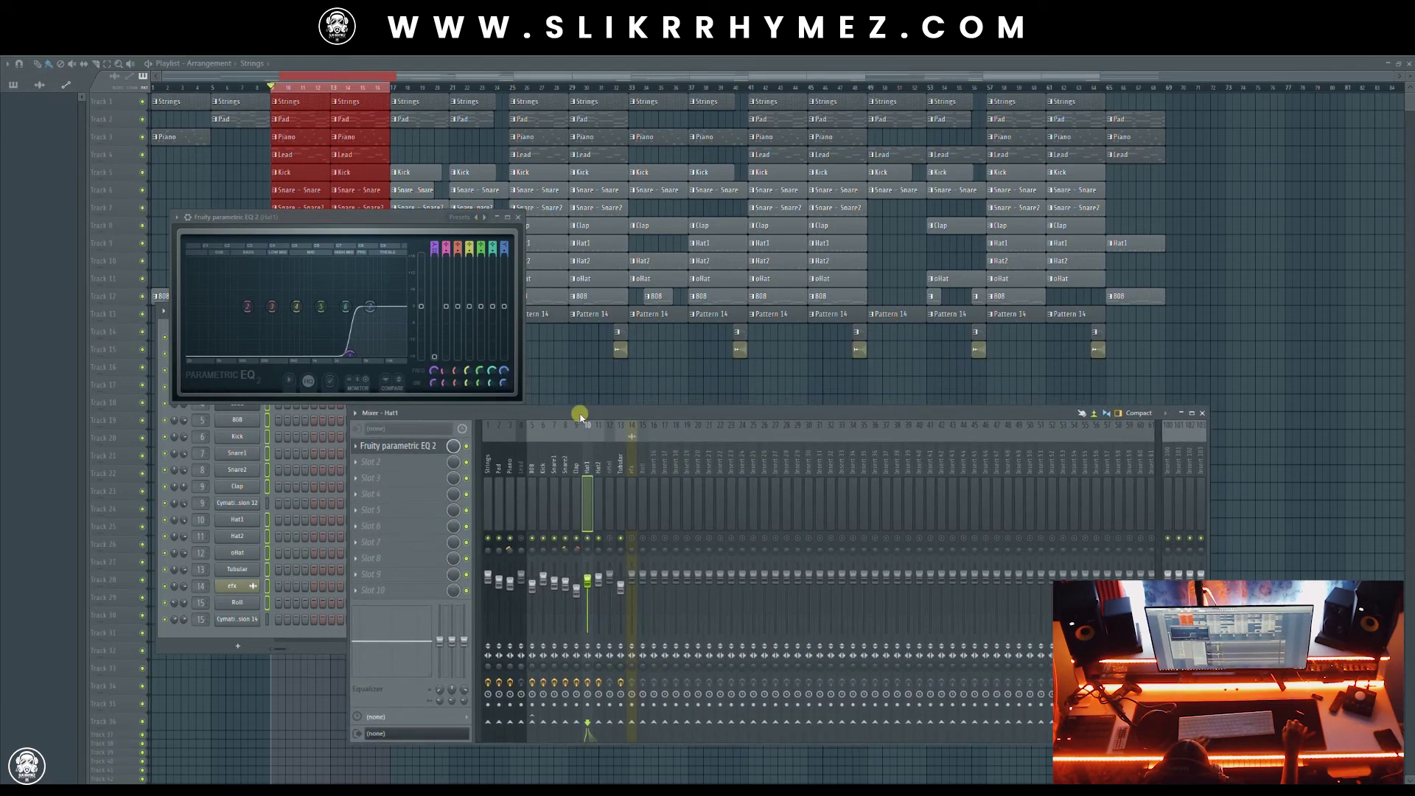
Close the Hat1 equalizer, open the Hat2 track's Fruity Parametric EQ 2, and play the selected section
click(598, 464)
click(526, 218)
click(587, 479)
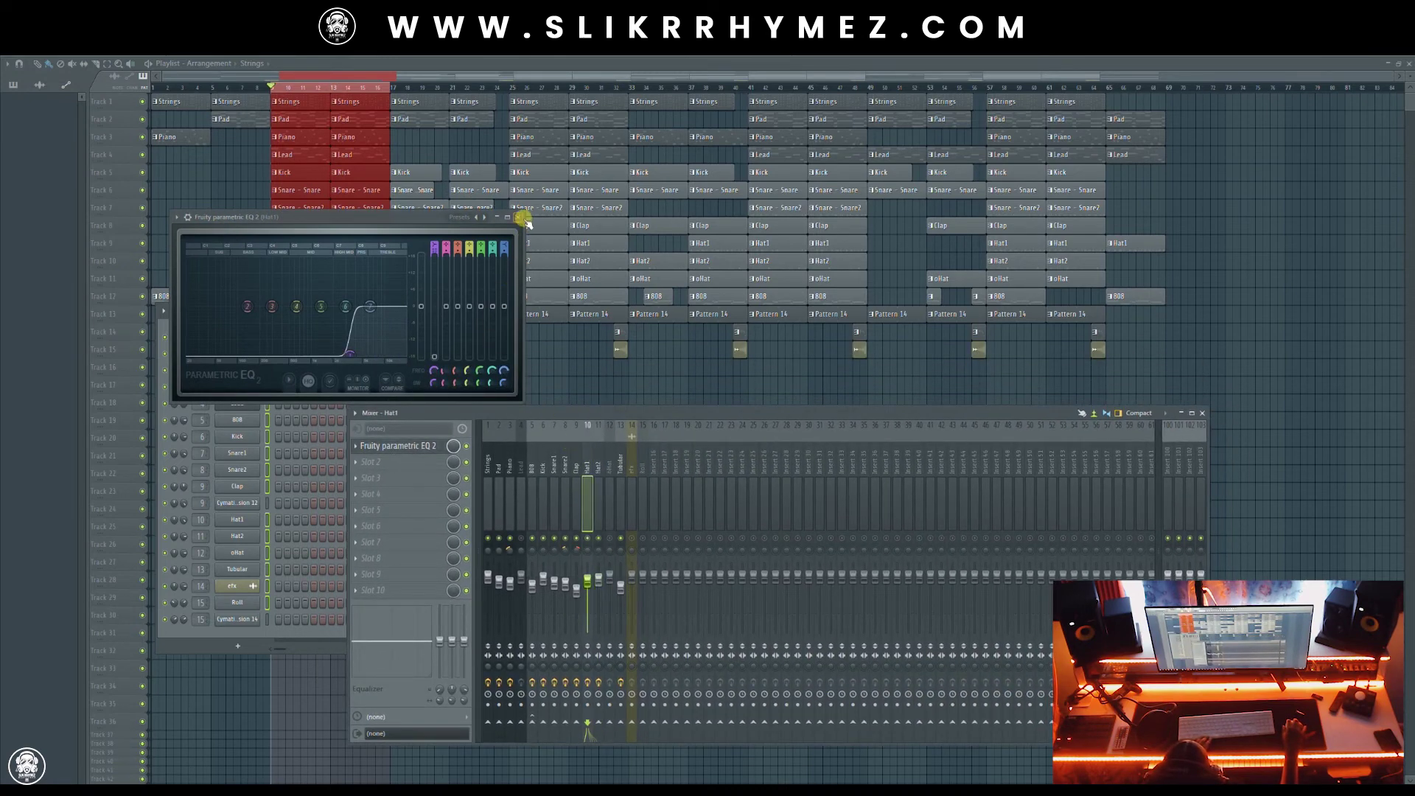
click(430, 446)
key(space)
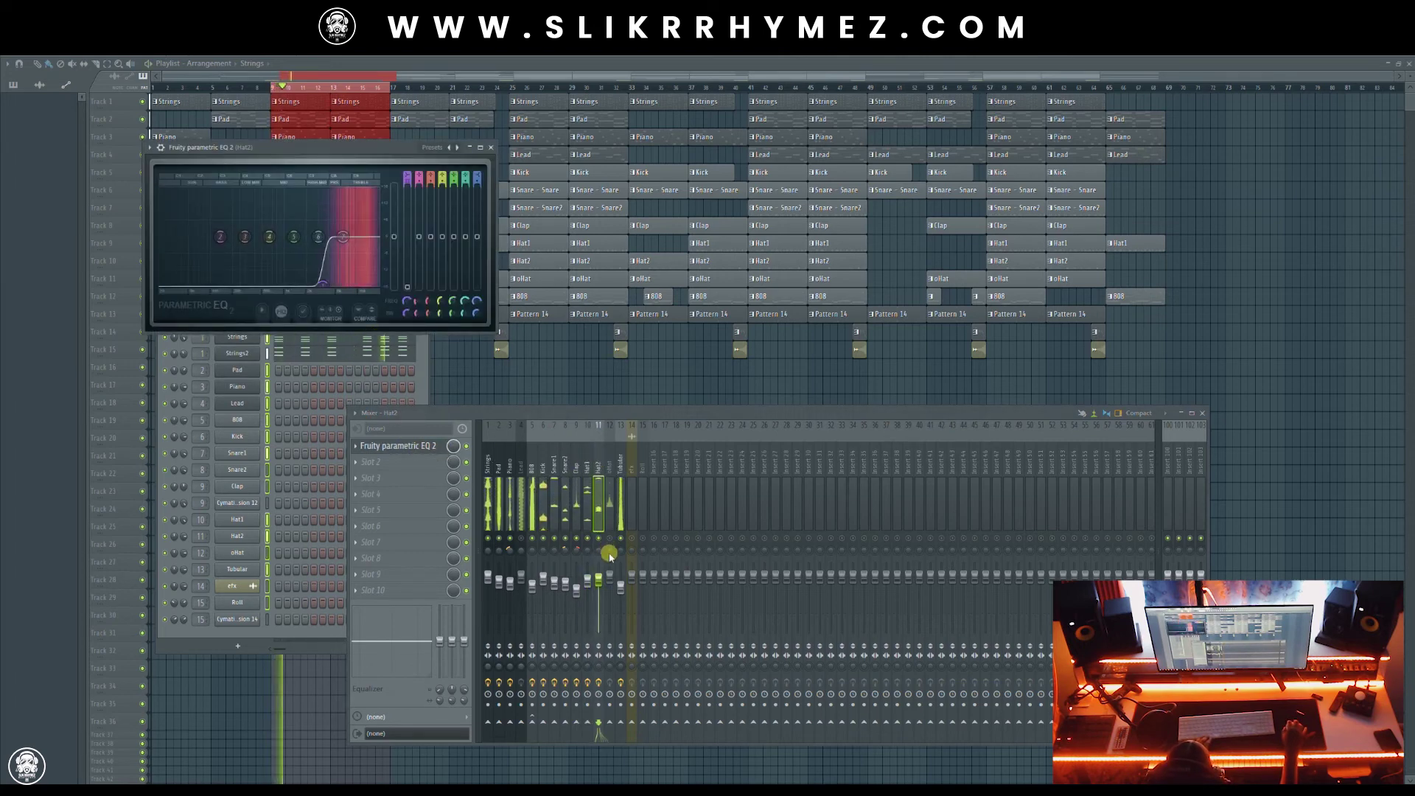
click(416, 447)
click(420, 447)
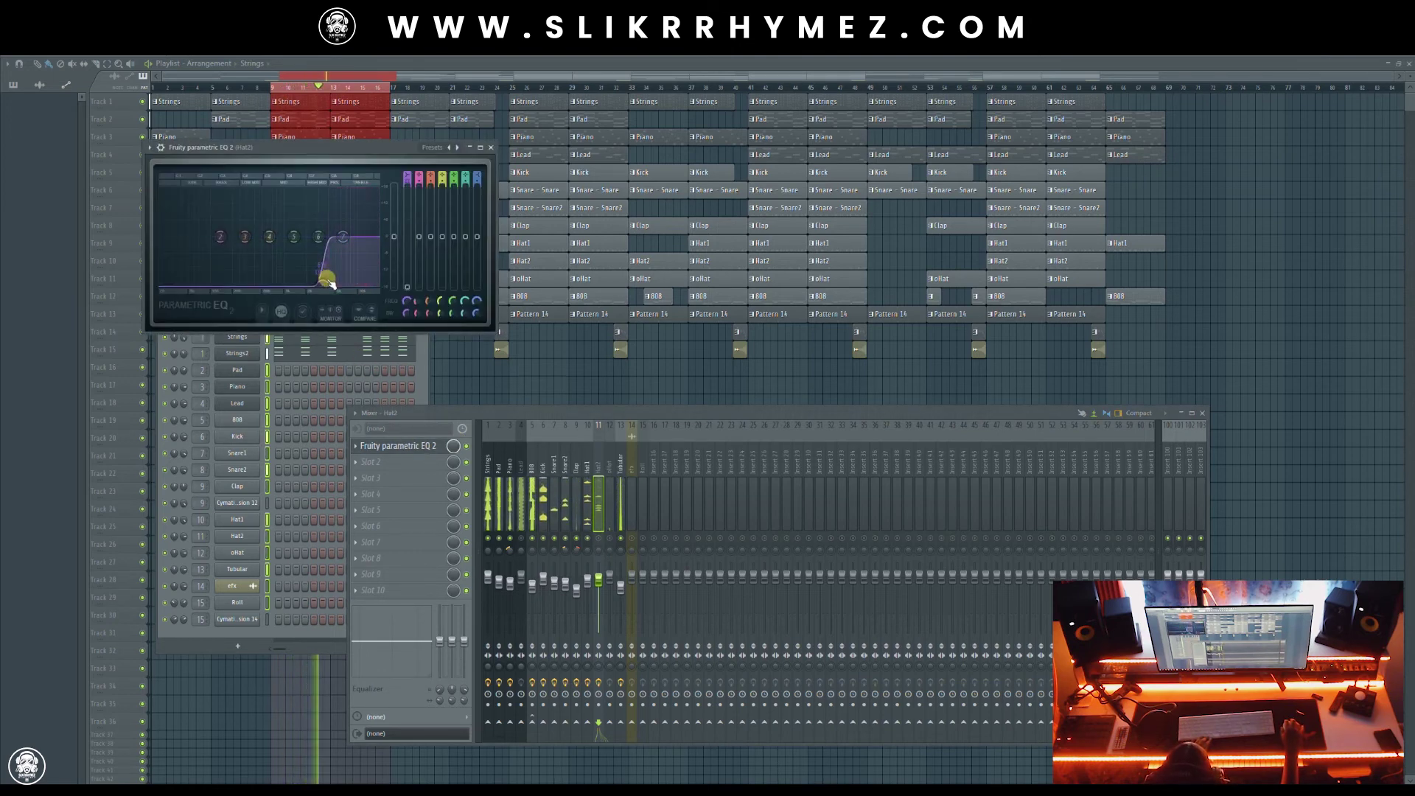
Pan the Hat1 track to one side and the Hat2 track to the opposite side while the section plays
click(598, 538)
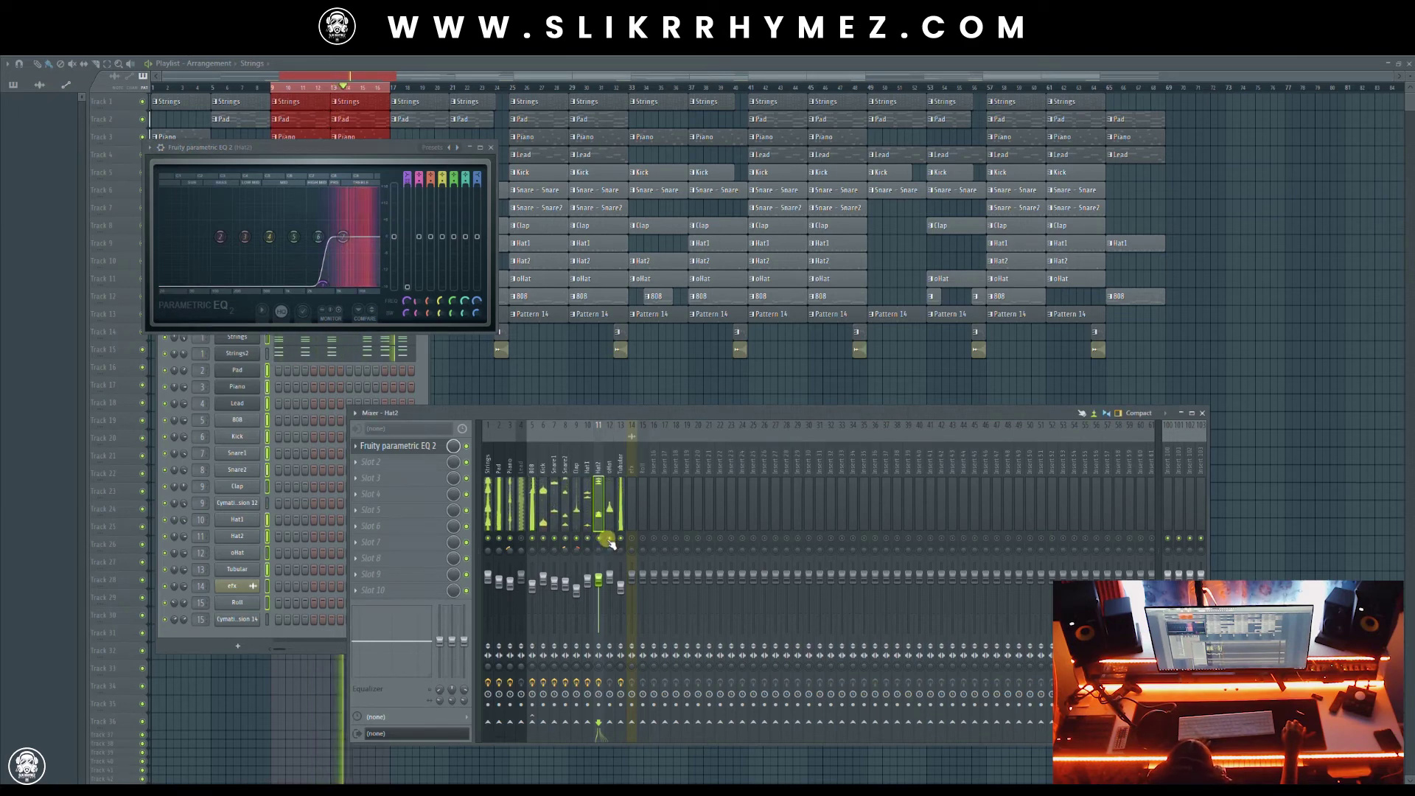
click(609, 466)
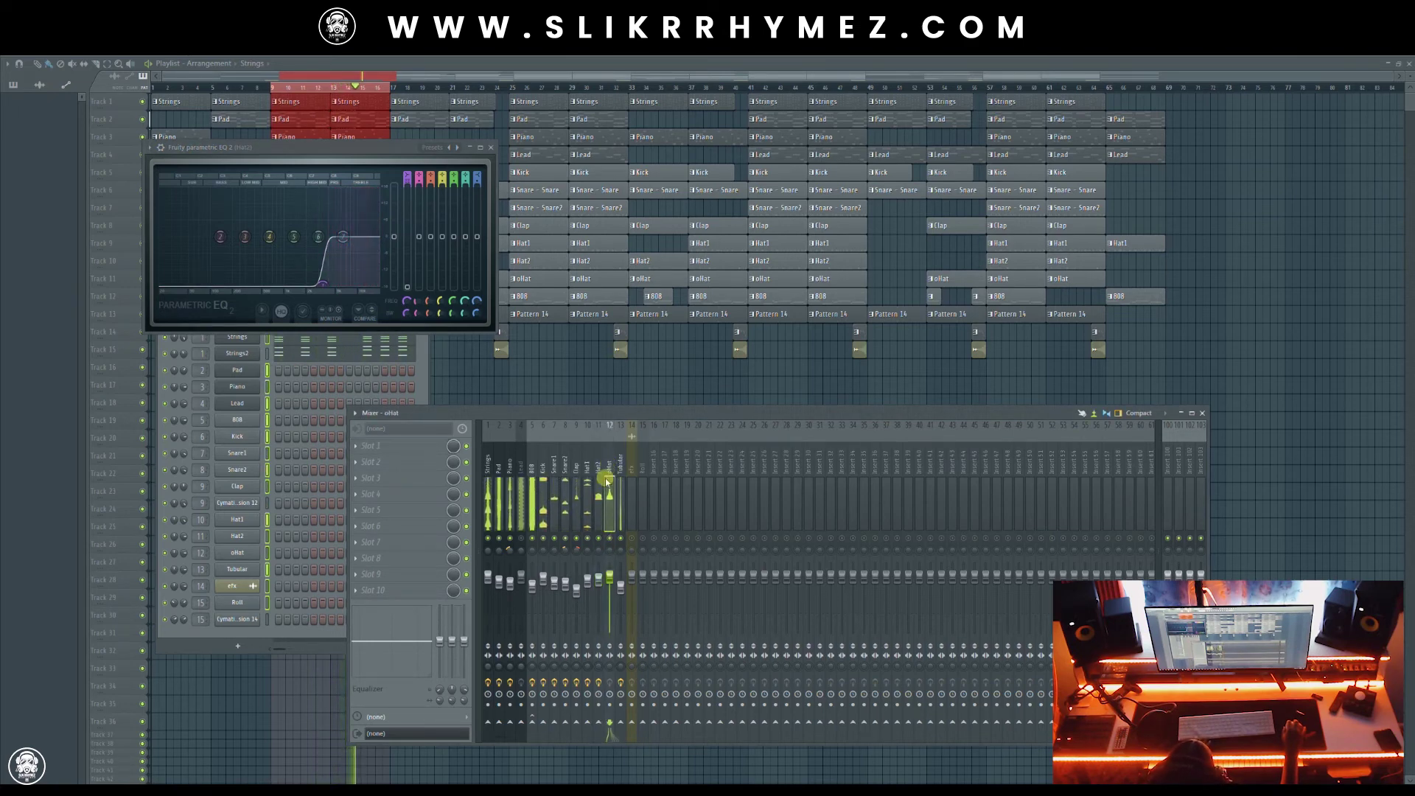
click(592, 551)
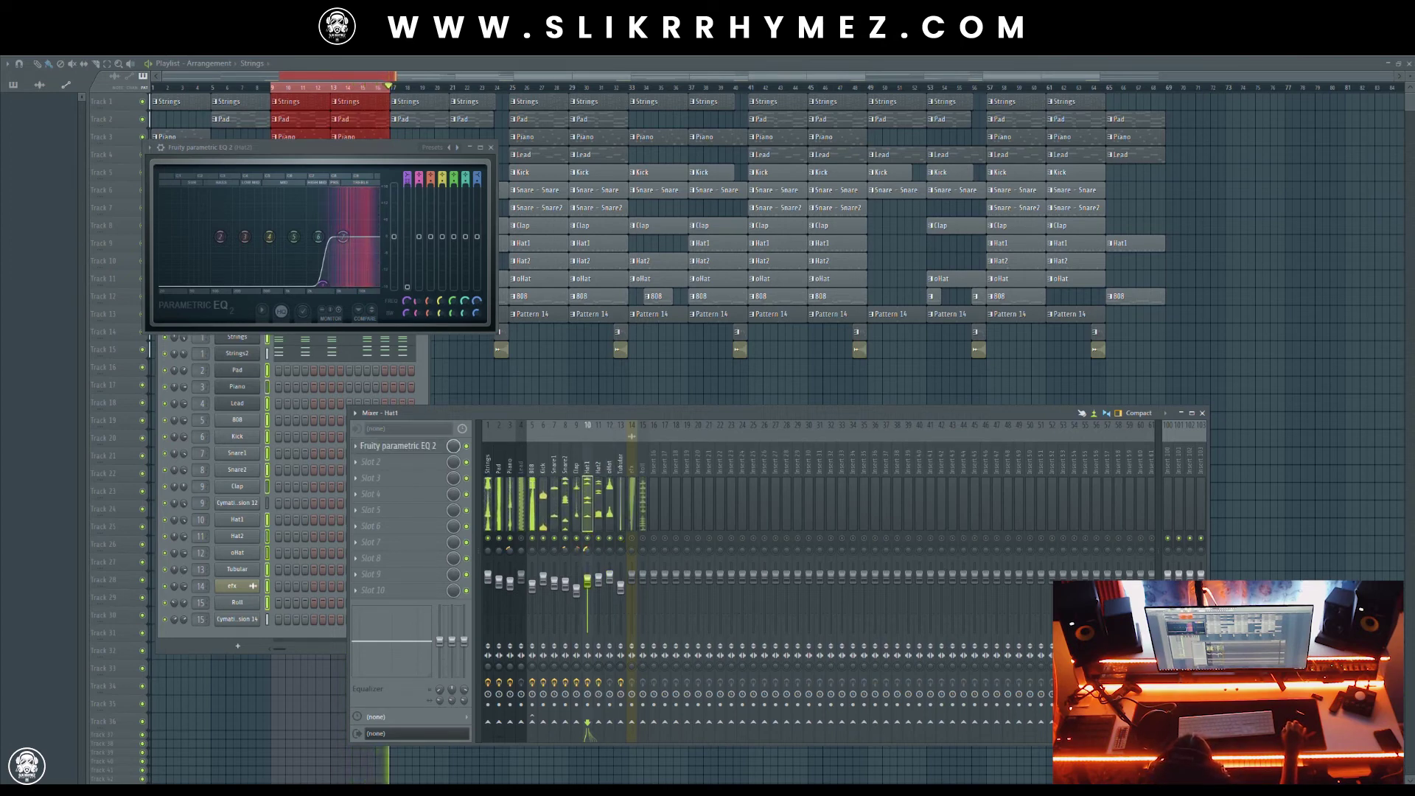
click(598, 551)
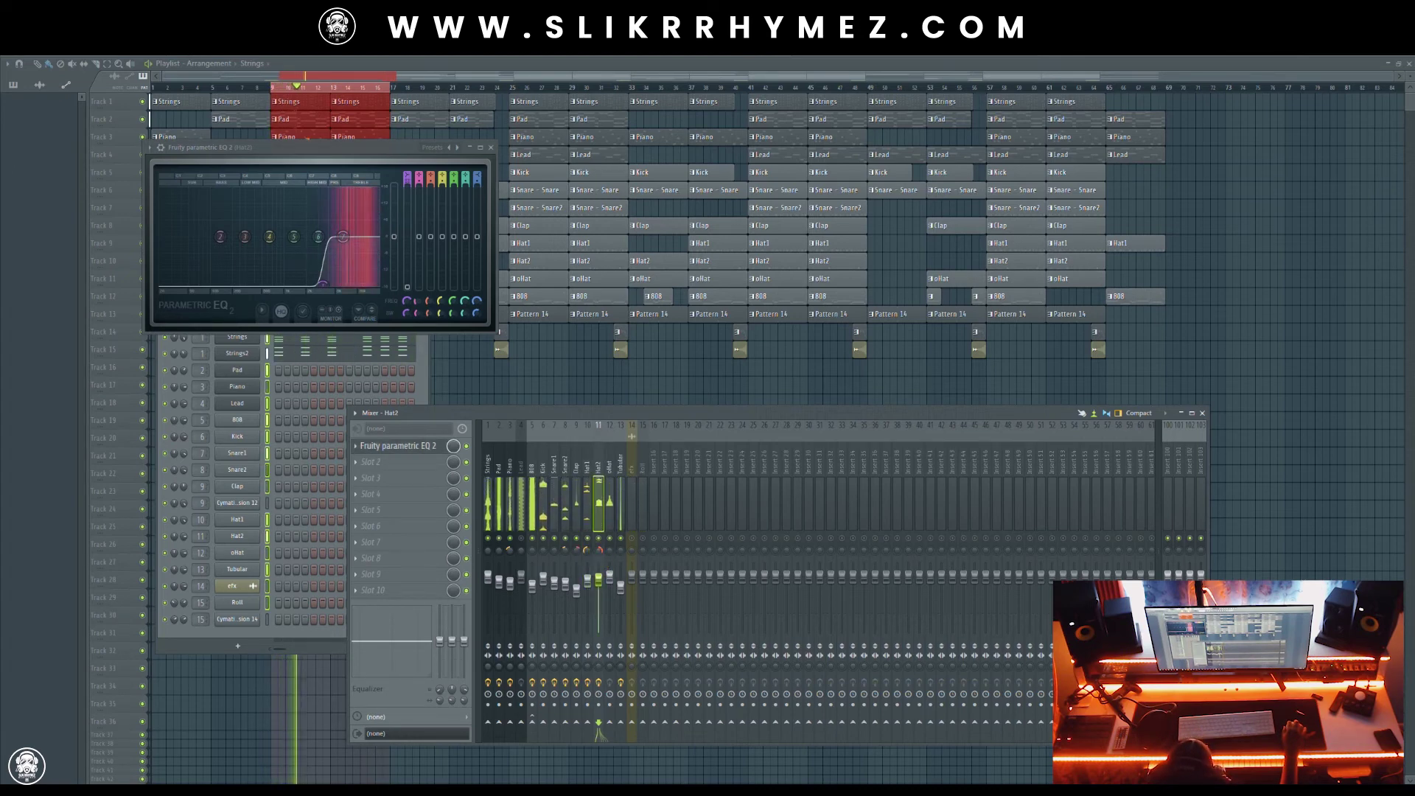
click(587, 548)
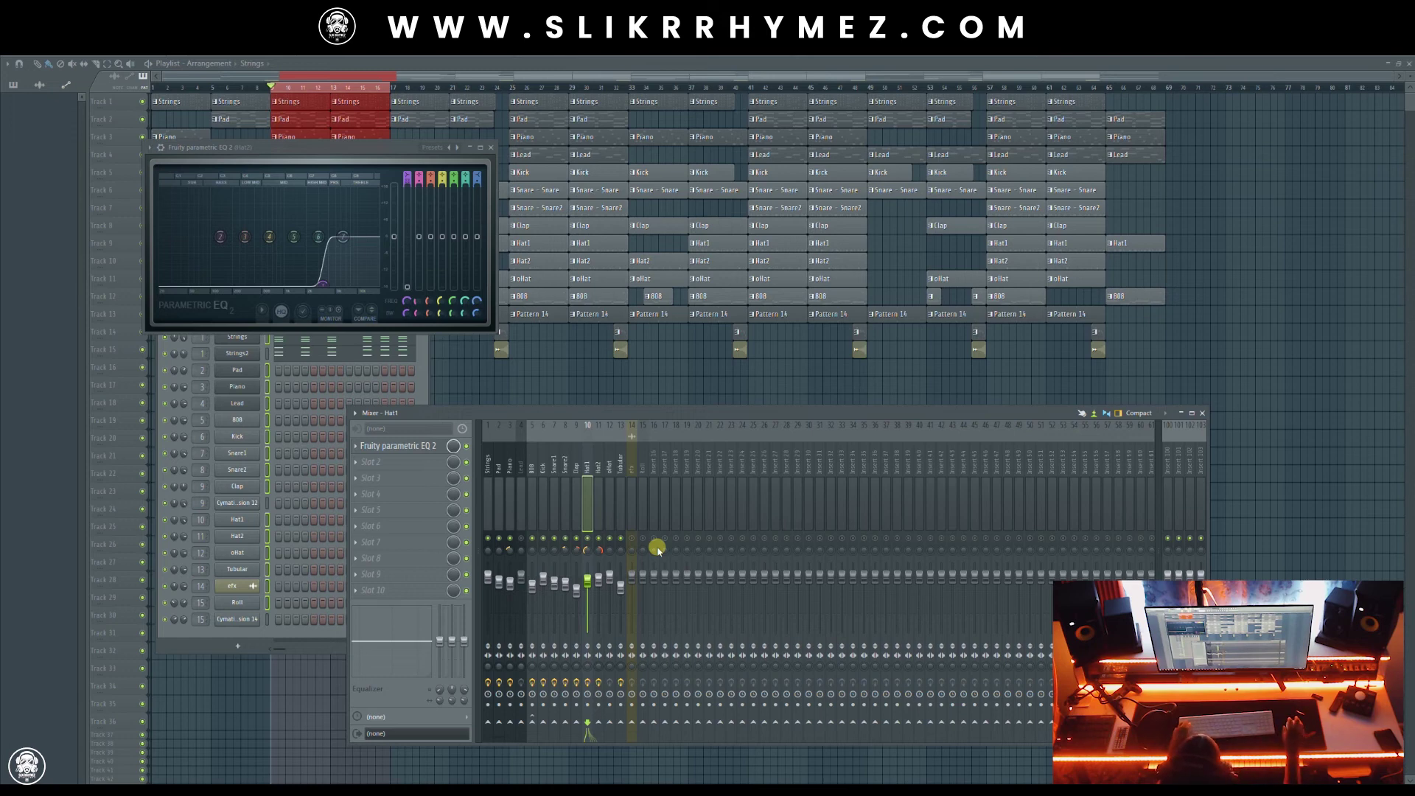
Move the mixer up clear of the channel rack, play the section, and lower the oHat track's fader
drag(567, 413, 662, 354)
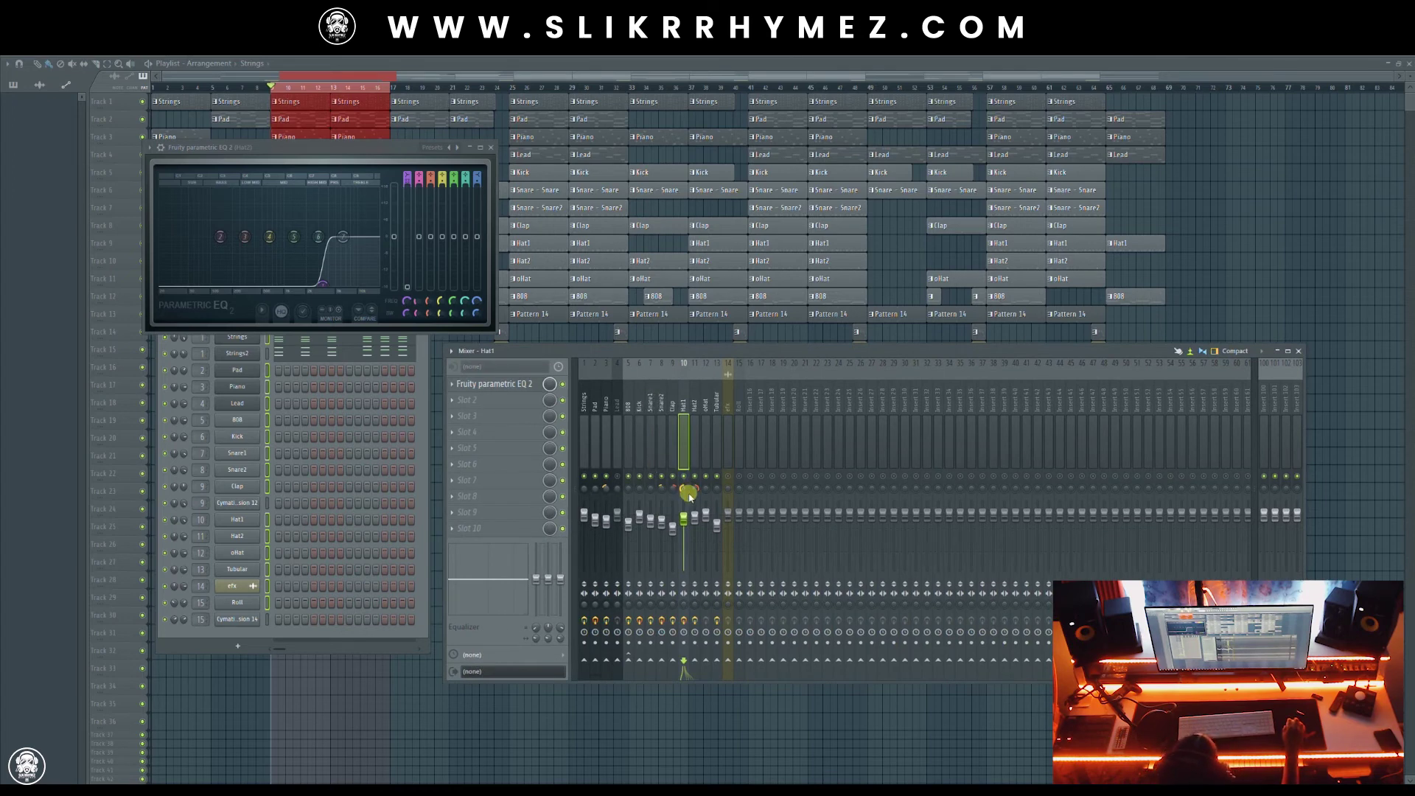
key(space)
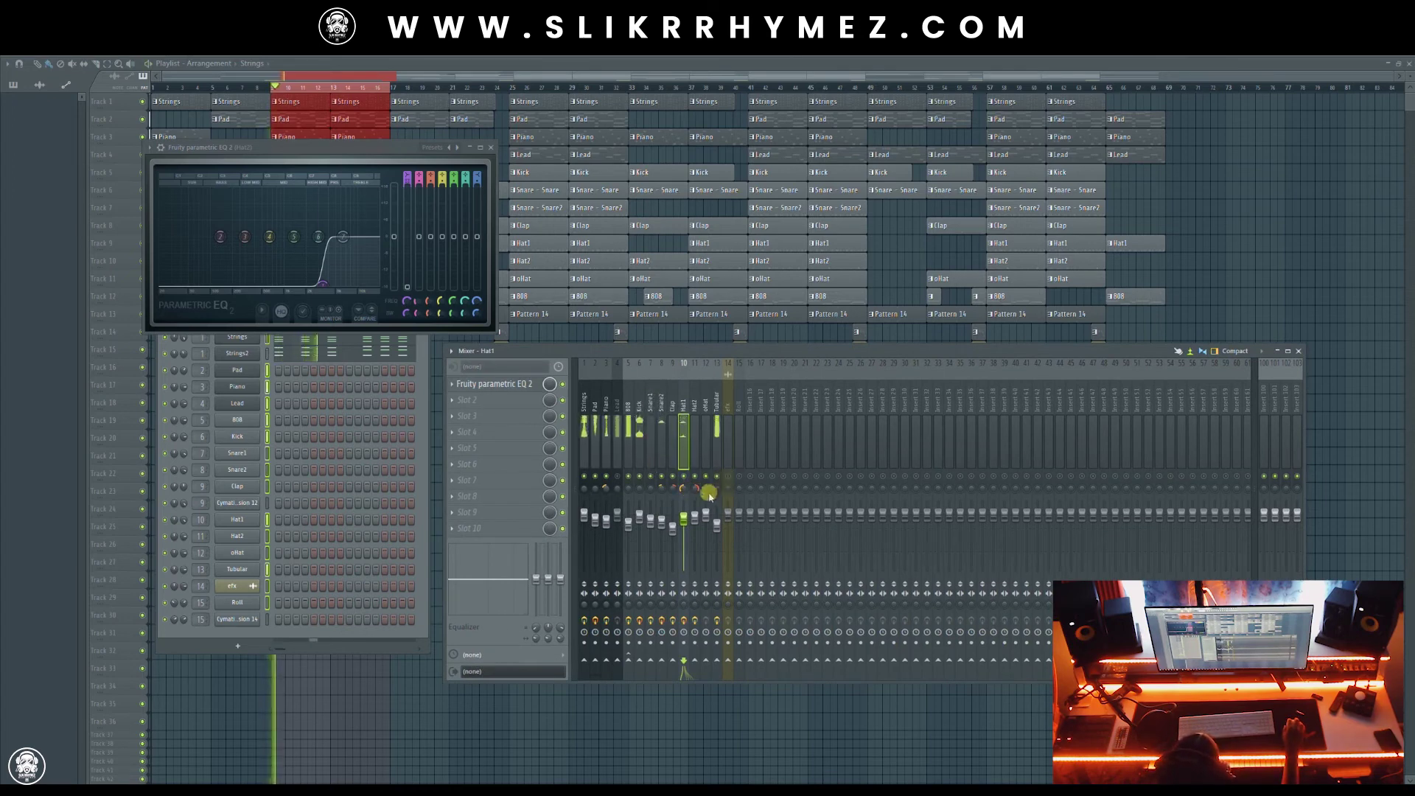
drag(706, 516, 706, 529)
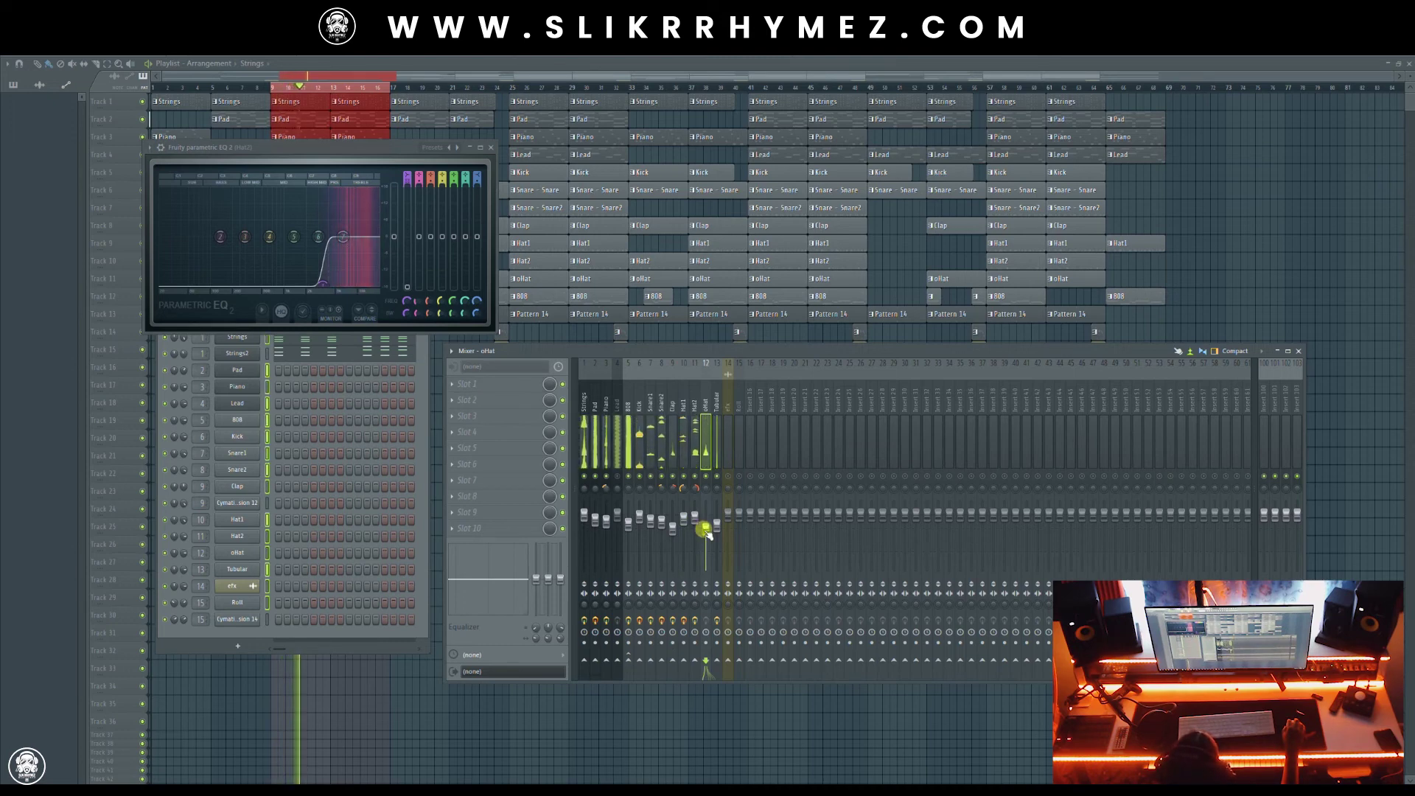
click(692, 489)
click(682, 490)
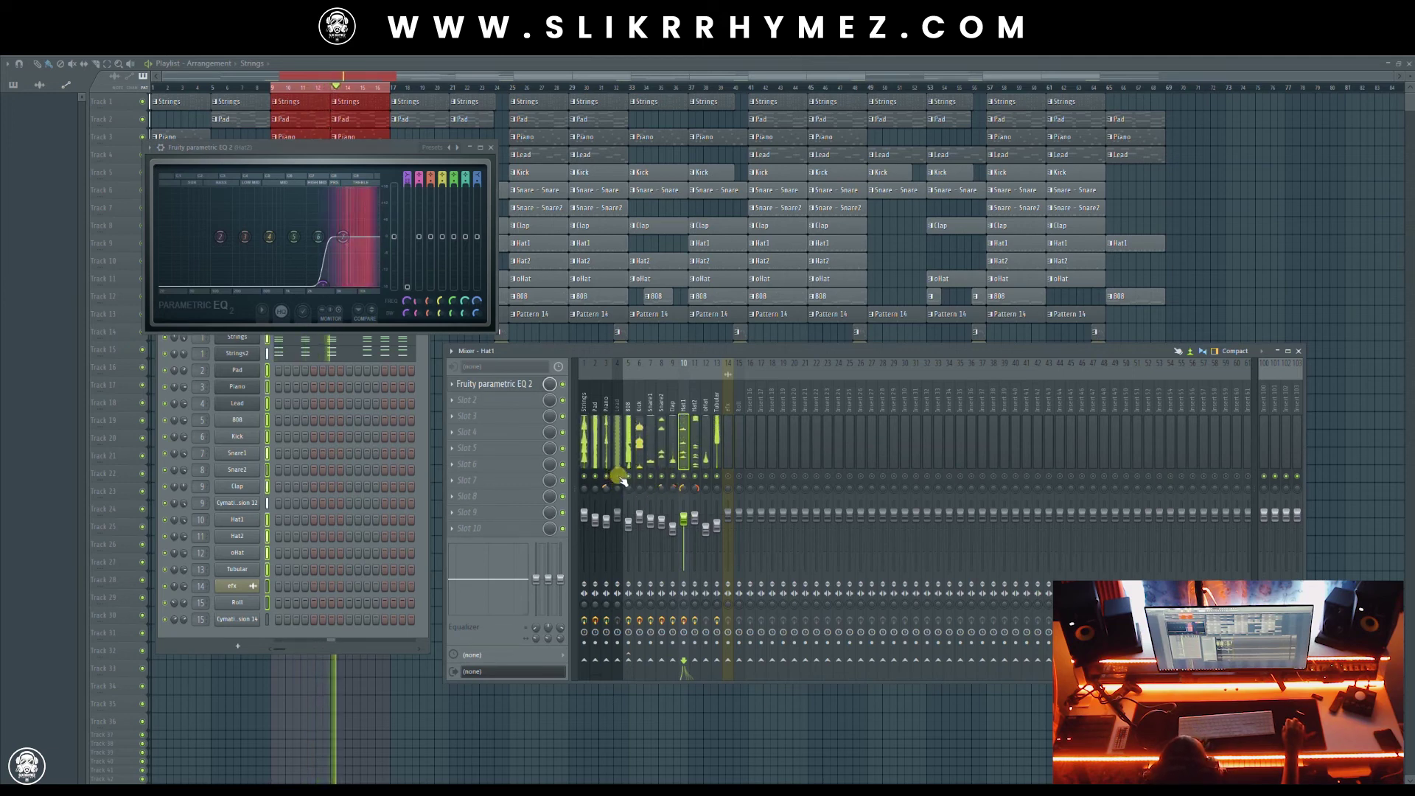
Add Fruity Parametric EQ 2 to the Lead track's first effect slot, move its window away, and close the Hat2 equalizer
click(616, 386)
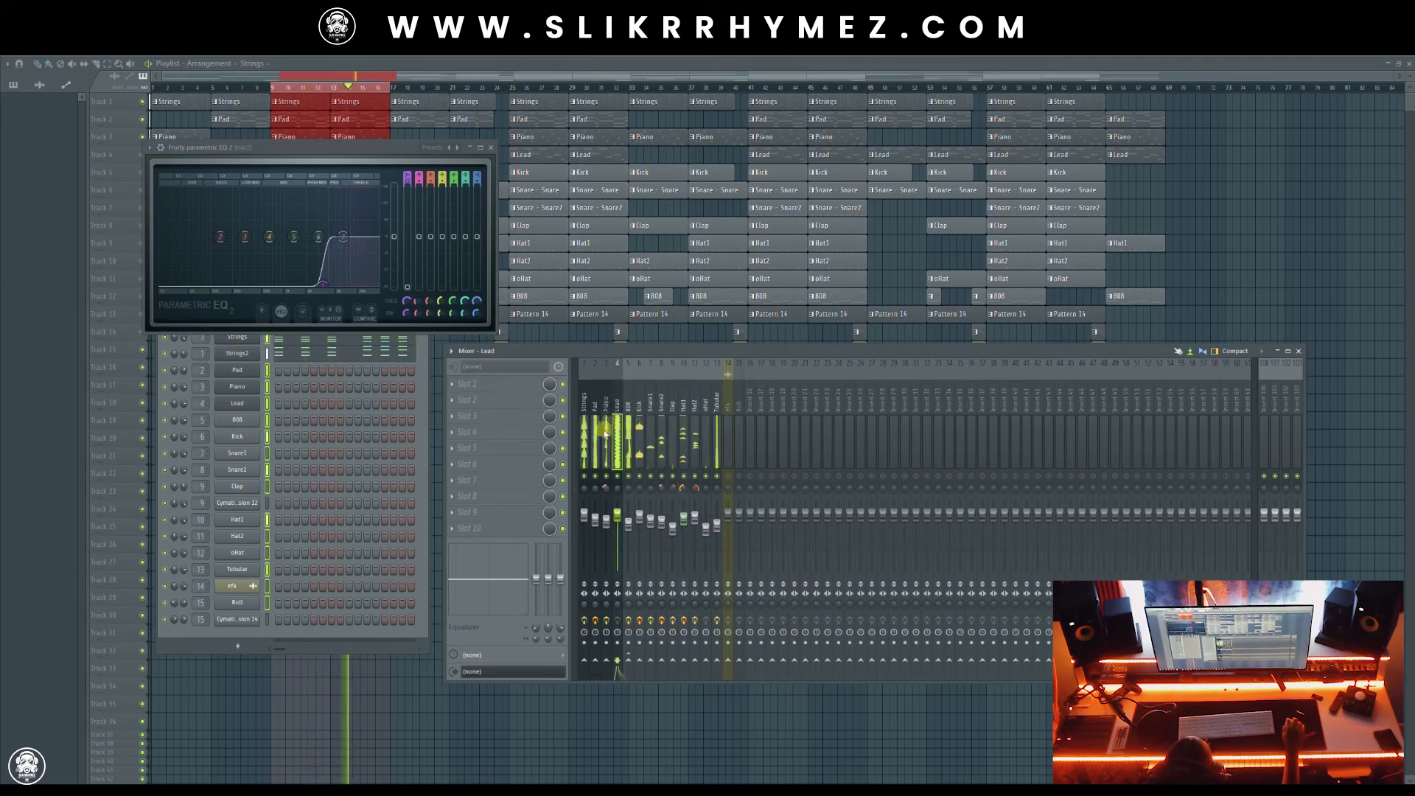
click(474, 385)
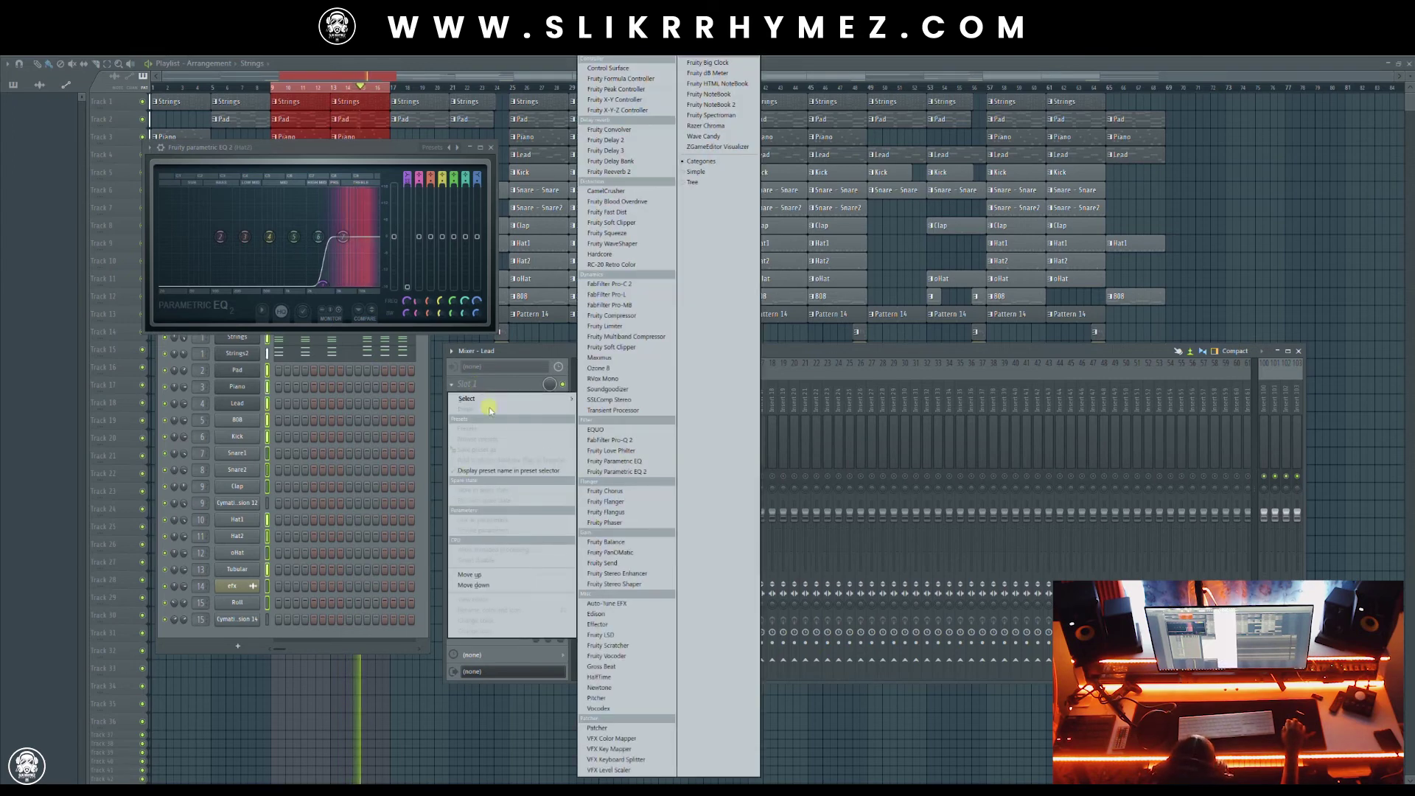
click(623, 468)
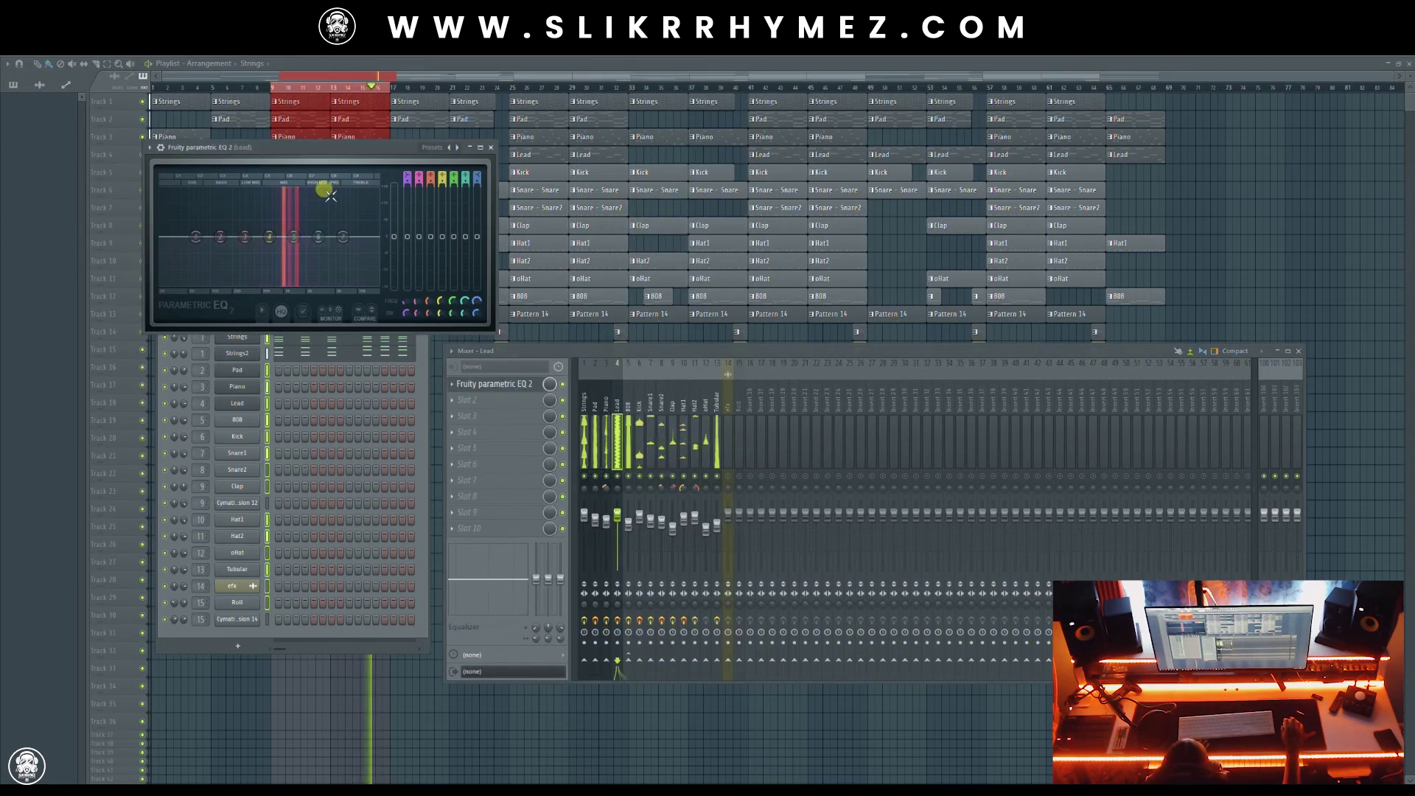
drag(357, 150, 662, 307)
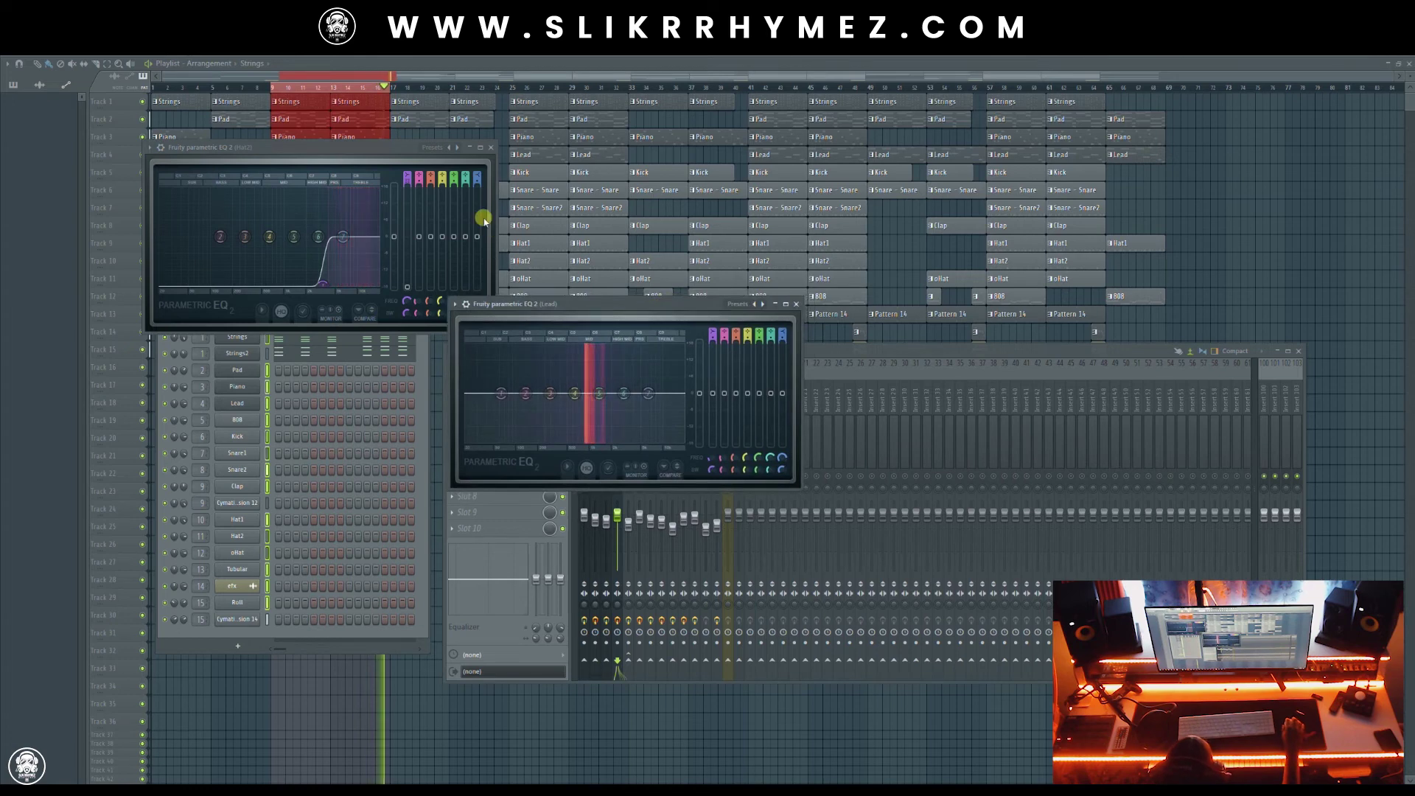
click(491, 148)
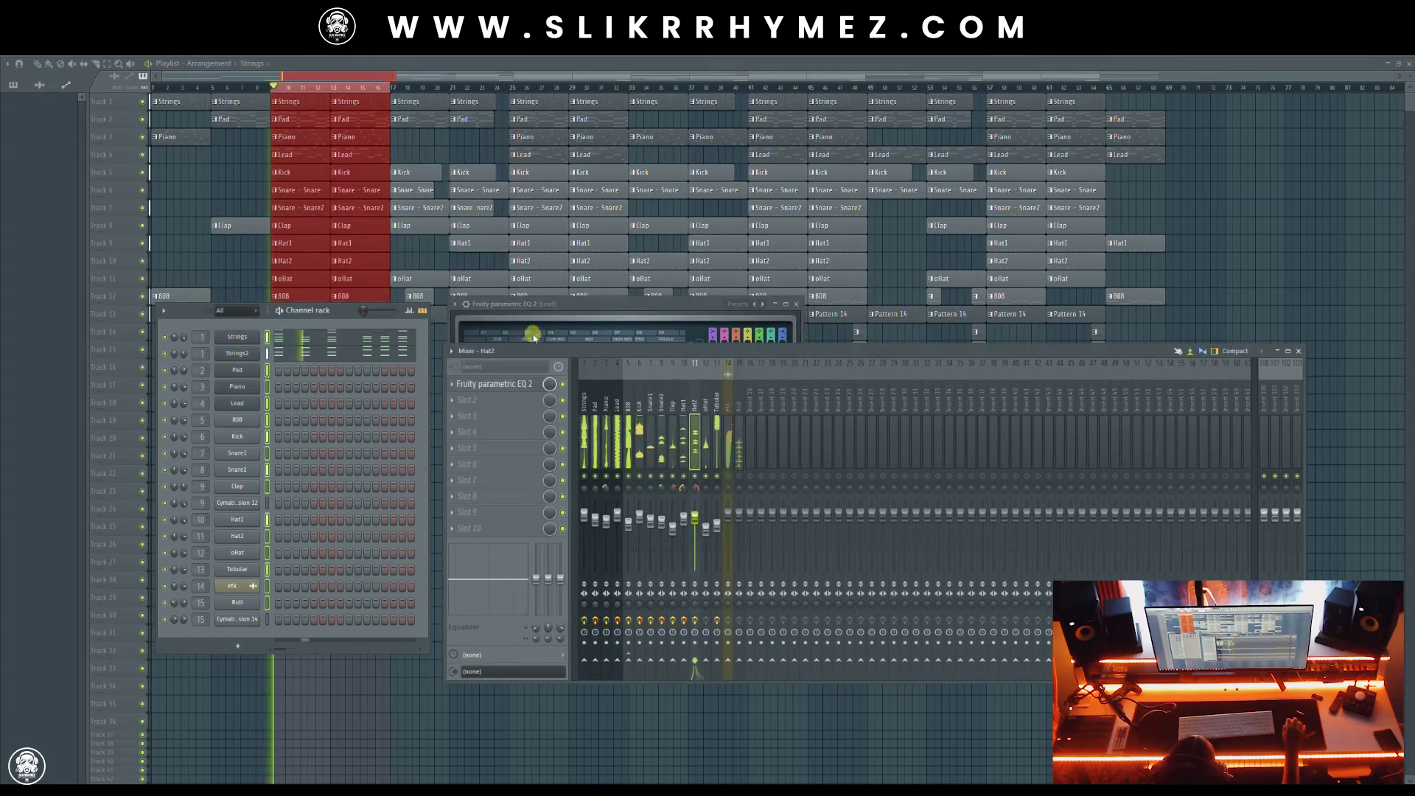
Apply the low/high cut preset to the Lead equalizer with both cutoffs moved inward, close it, and lower the Lead track's fader
click(578, 302)
click(735, 312)
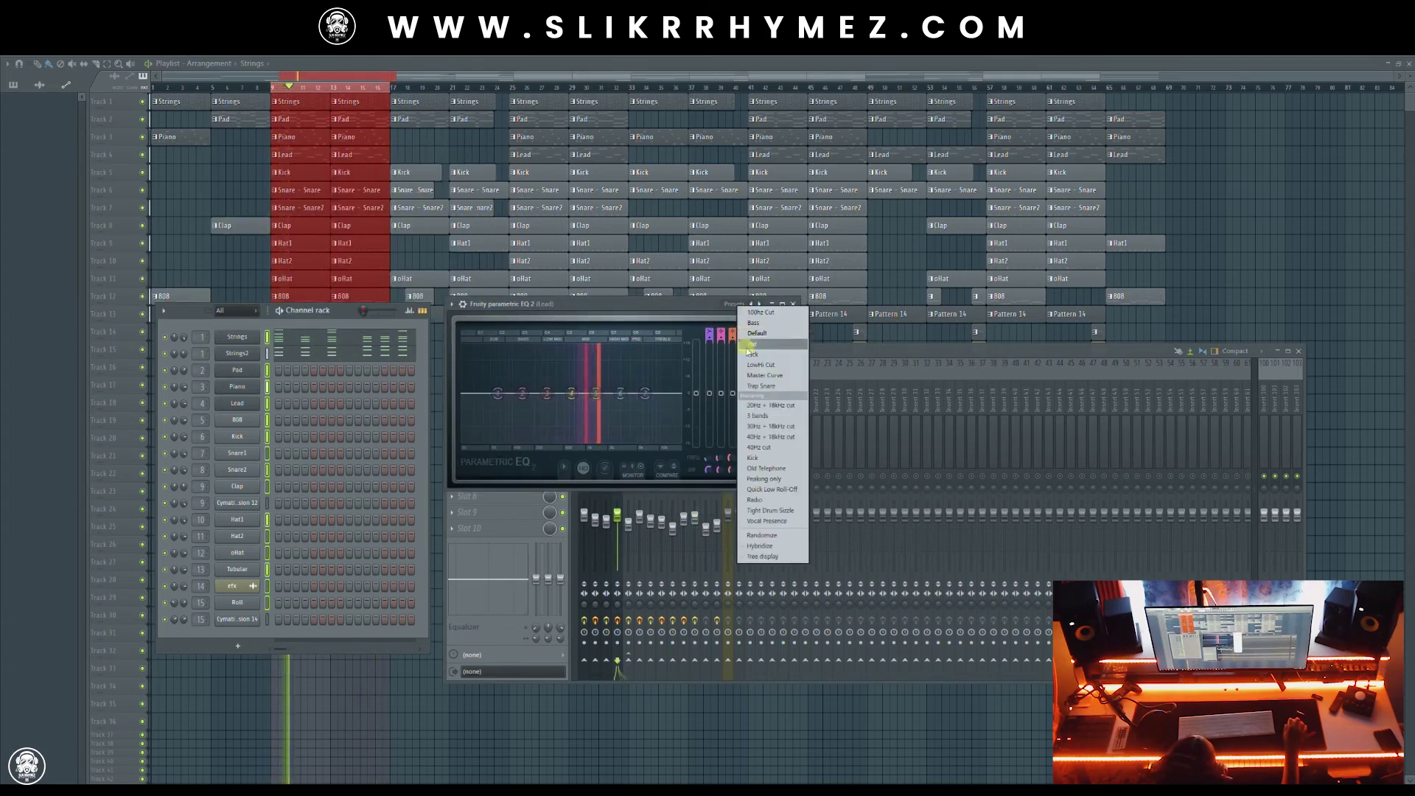
click(746, 371)
drag(680, 440, 646, 441)
mouse_move(512, 441)
mouse_down()
mouse_move(496, 435)
mouse_move(528, 441)
mouse_up()
click(783, 306)
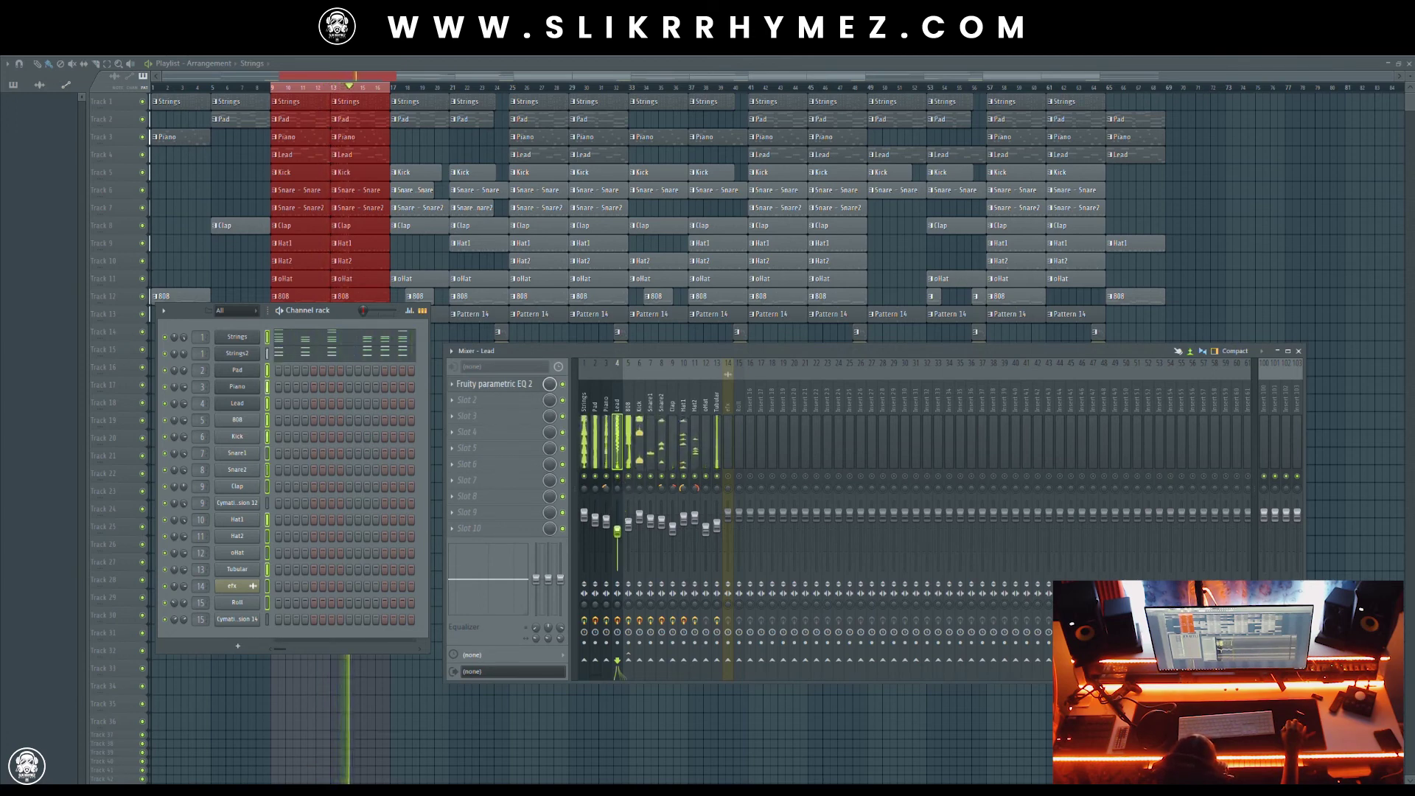
Lower the faders of the efx and Roll tracks, and reselect the Lead track
click(737, 476)
drag(728, 514, 730, 538)
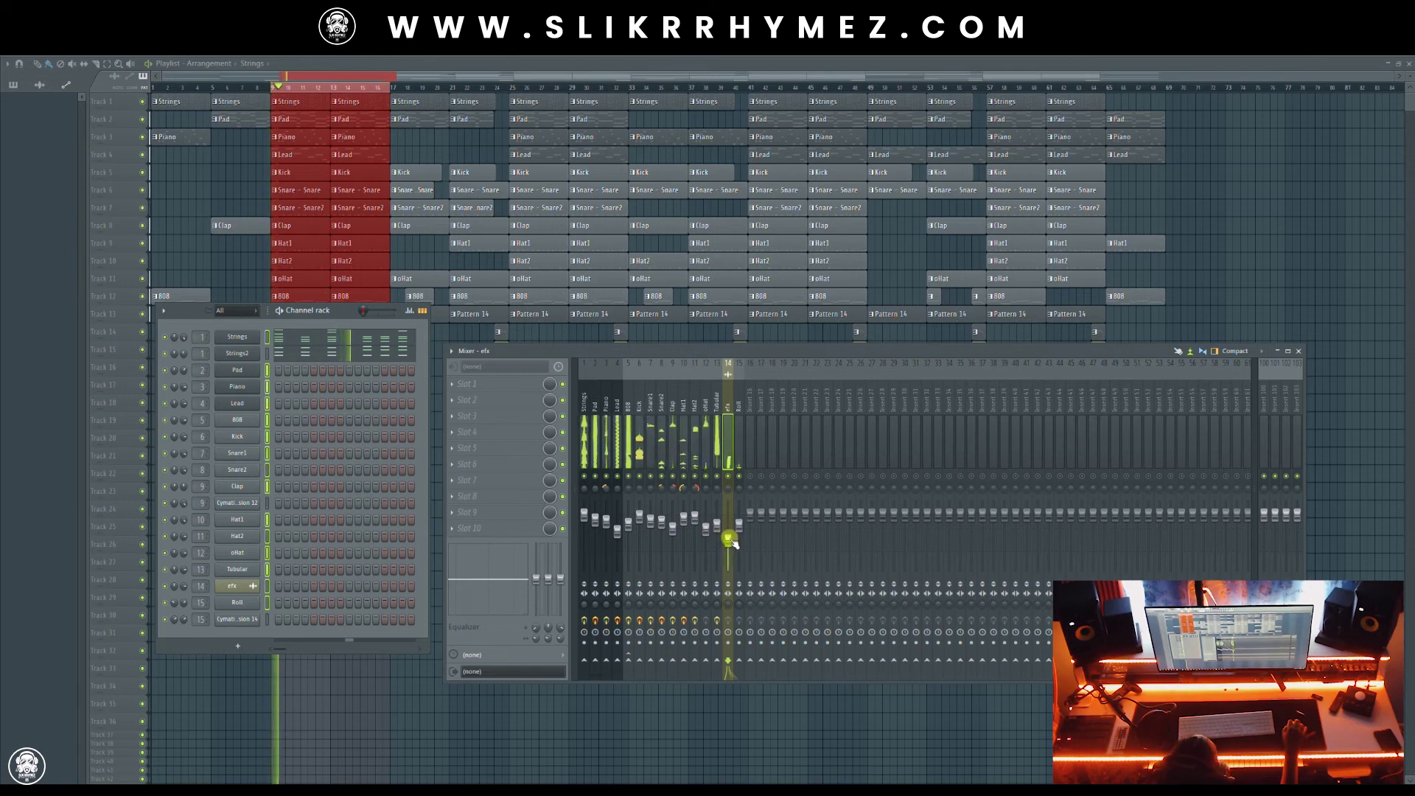
click(739, 527)
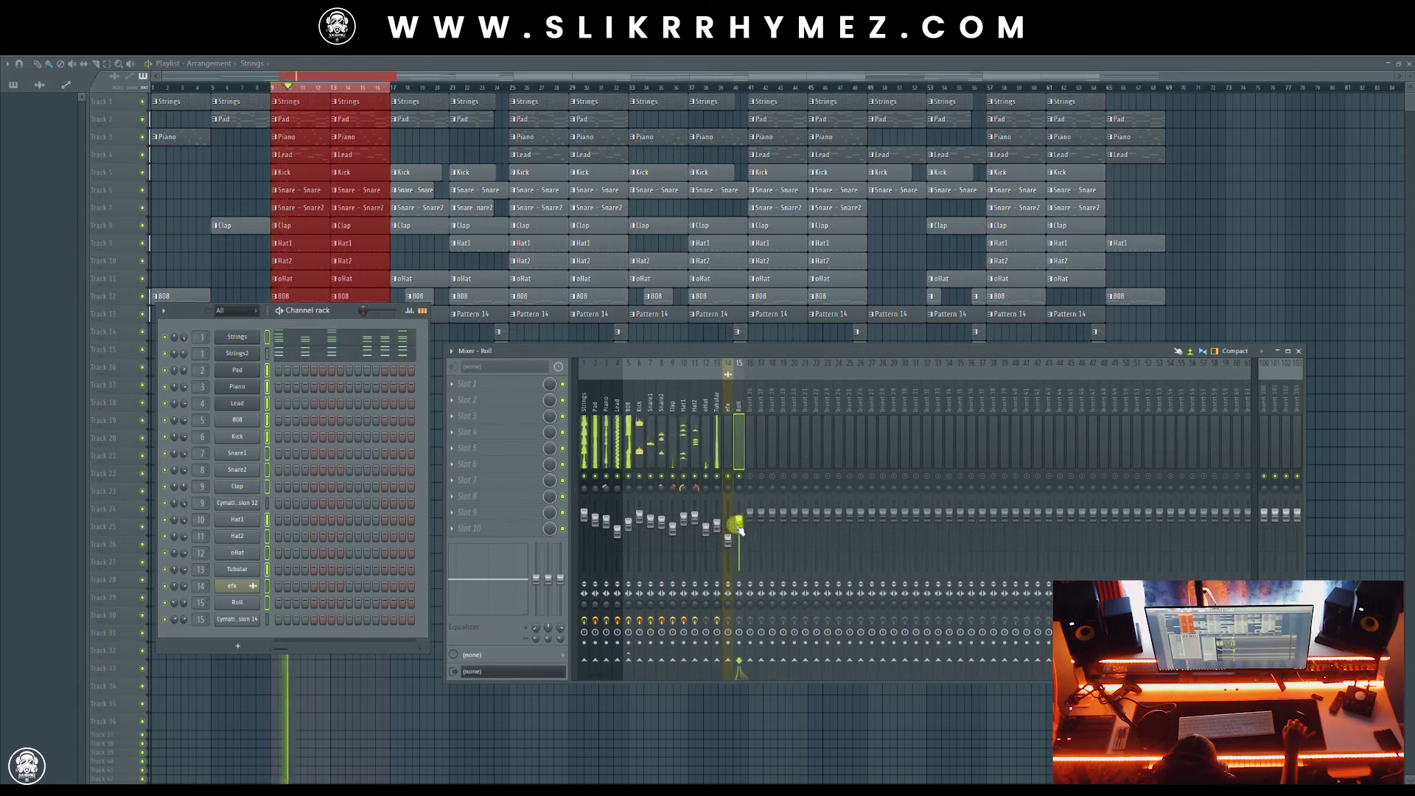
click(620, 532)
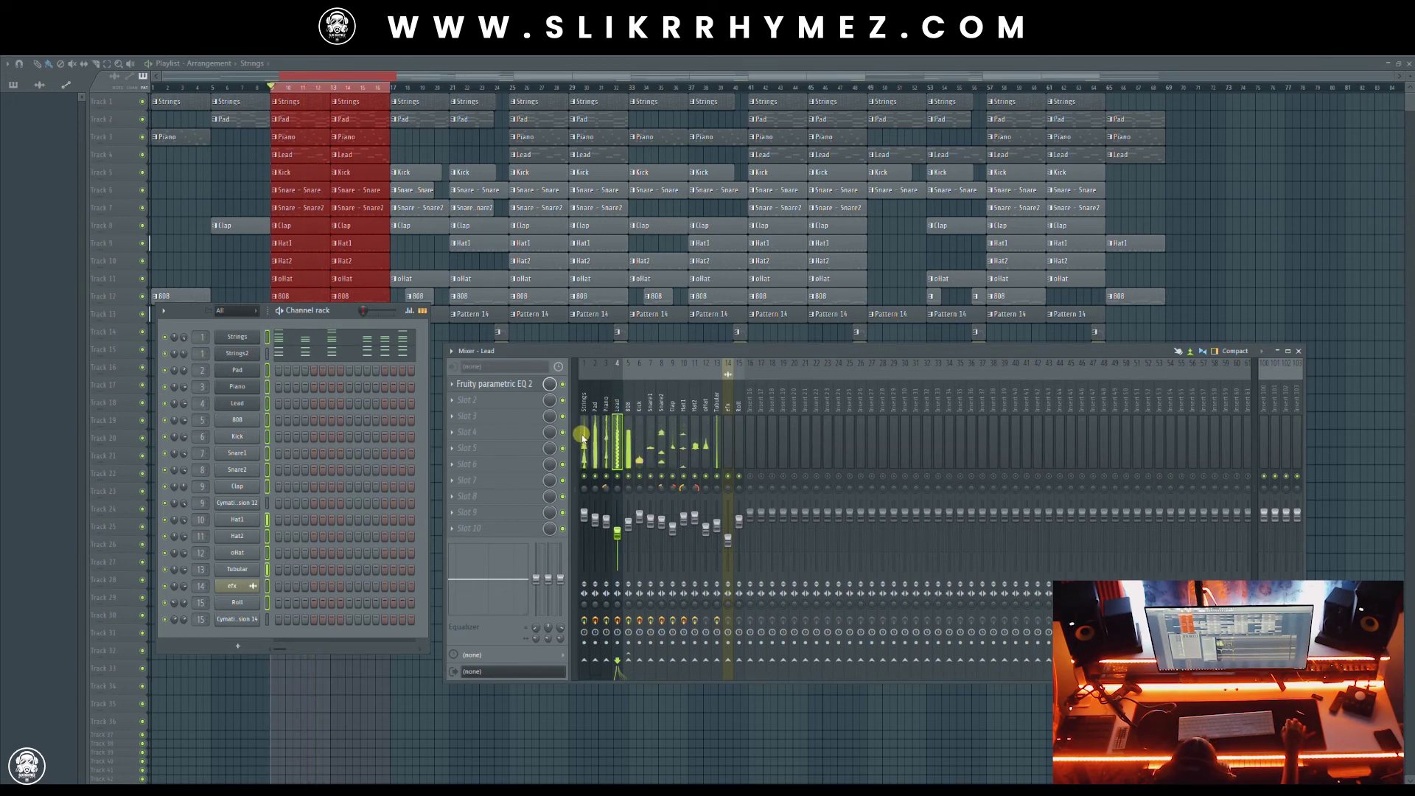
Move the channel rack and mixer windows to uncover the playlist clips, and select the Hat2 mixer track
drag(182, 310, 221, 378)
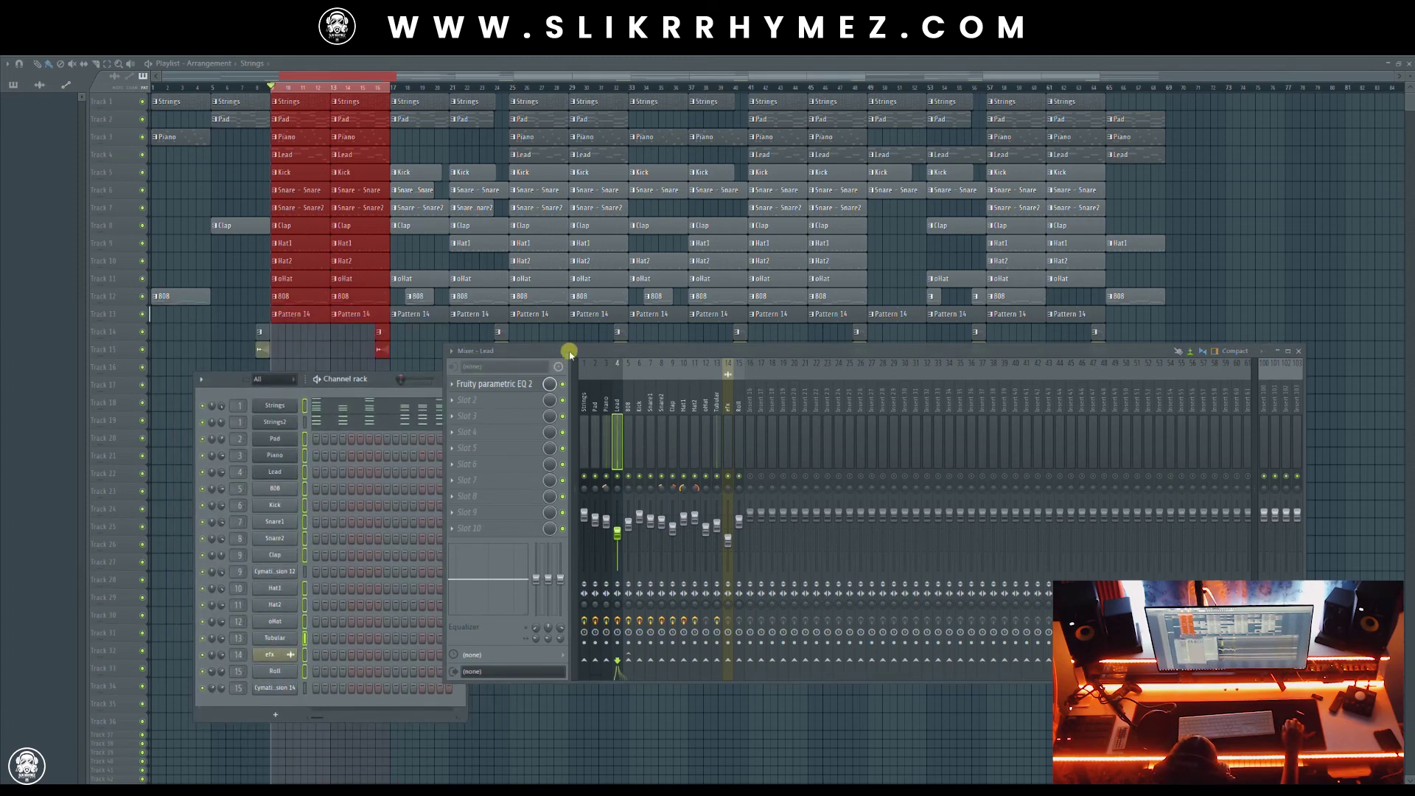
drag(569, 354, 646, 358)
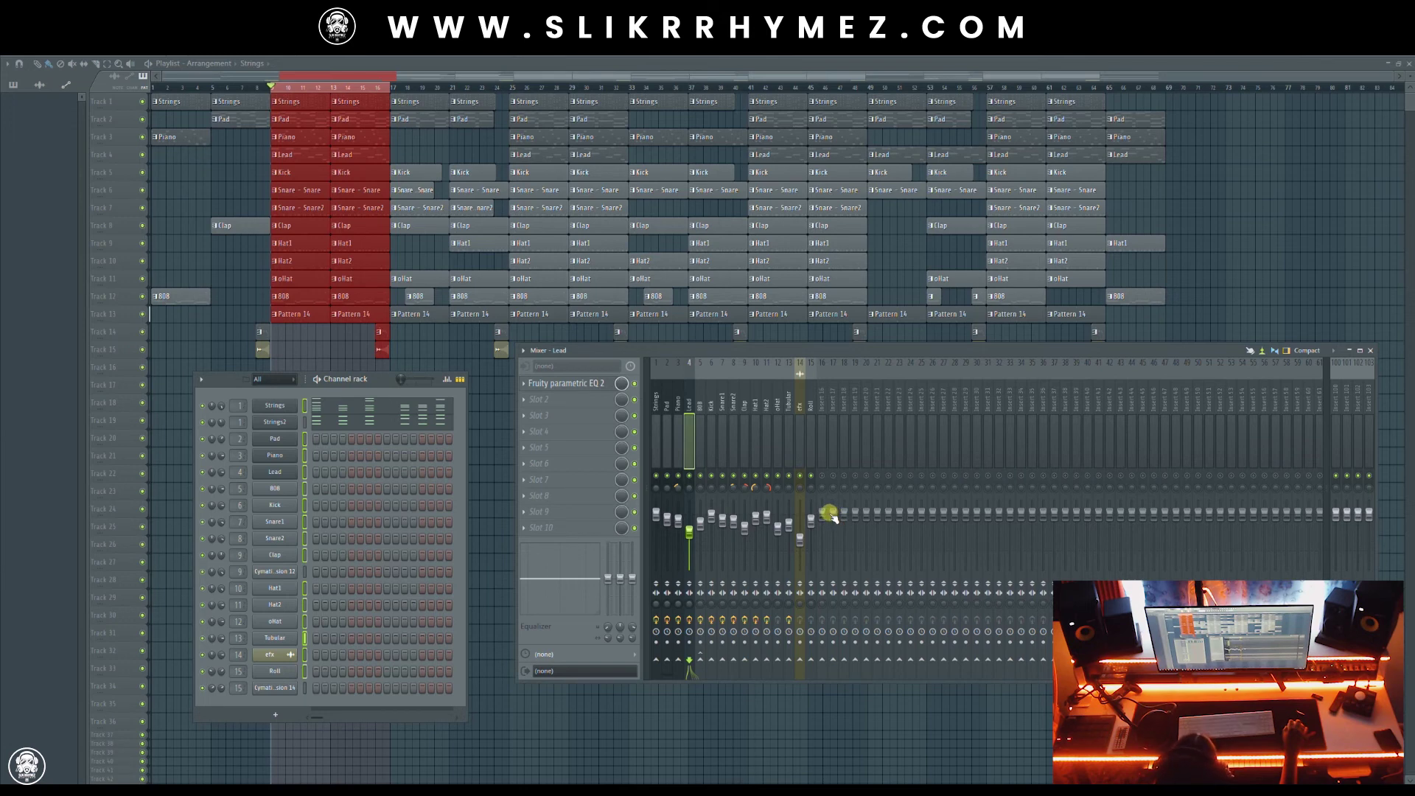
click(779, 405)
click(766, 404)
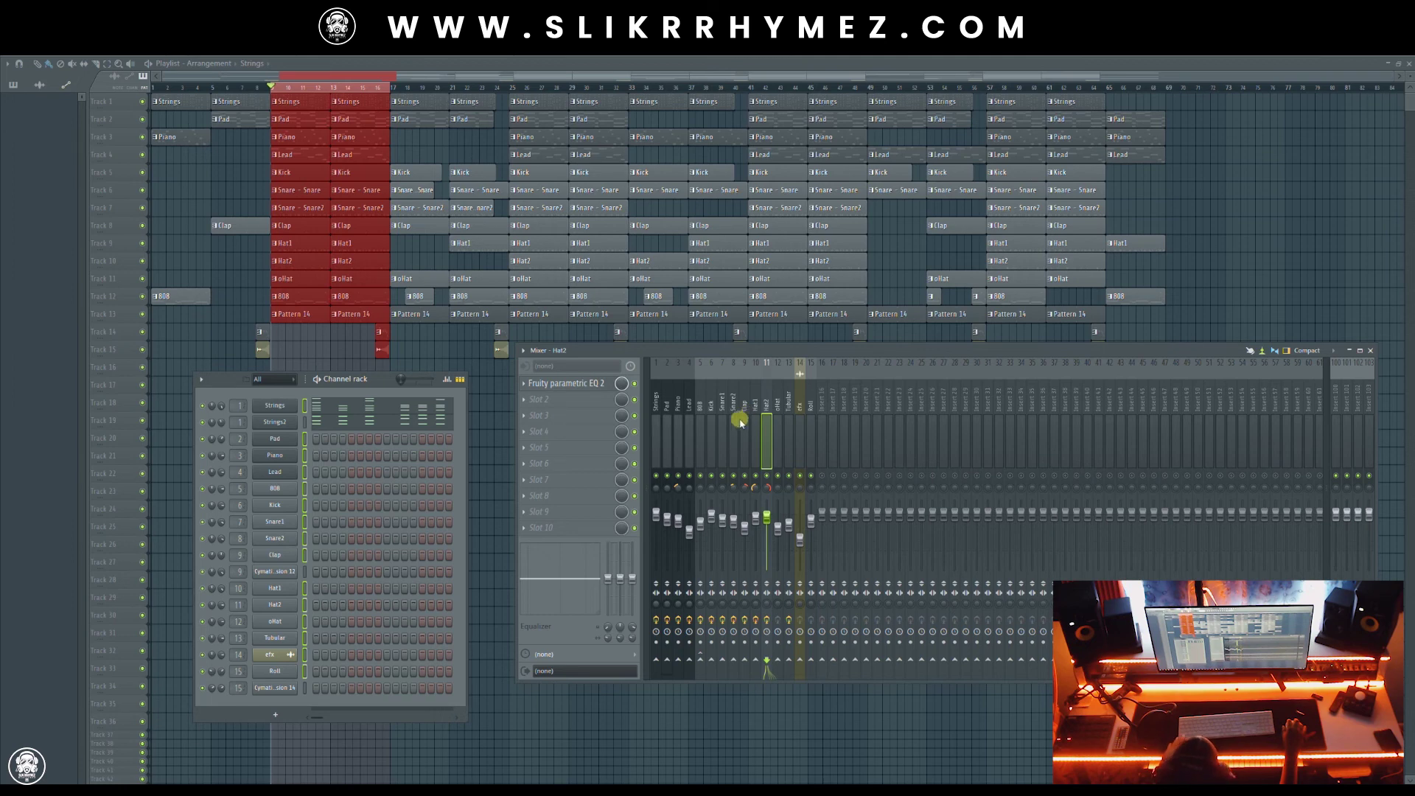
Clear the playlist's time selection, hide the channel rack, and reposition the mixer below the clips
click(462, 65)
key(ctrl+d)
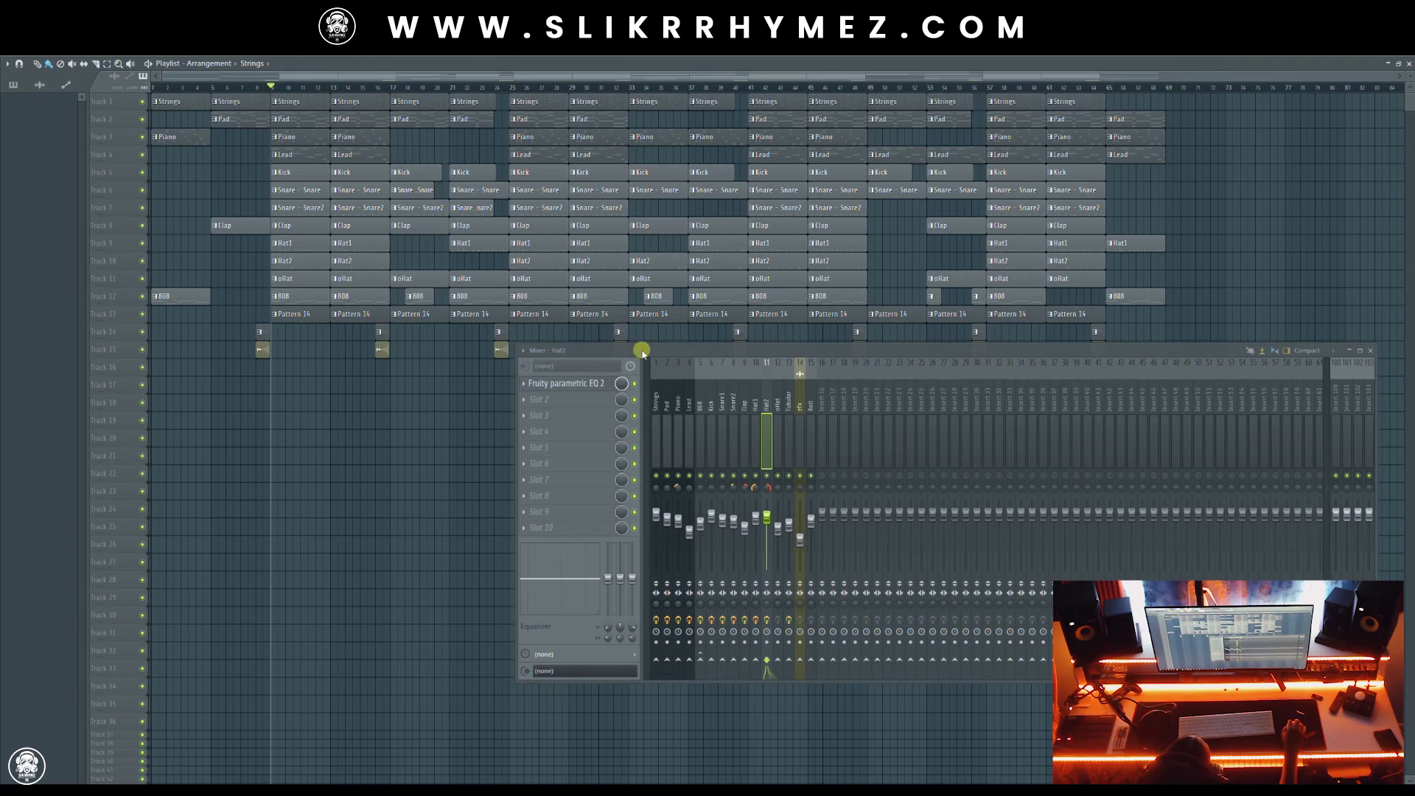
drag(641, 351, 397, 352)
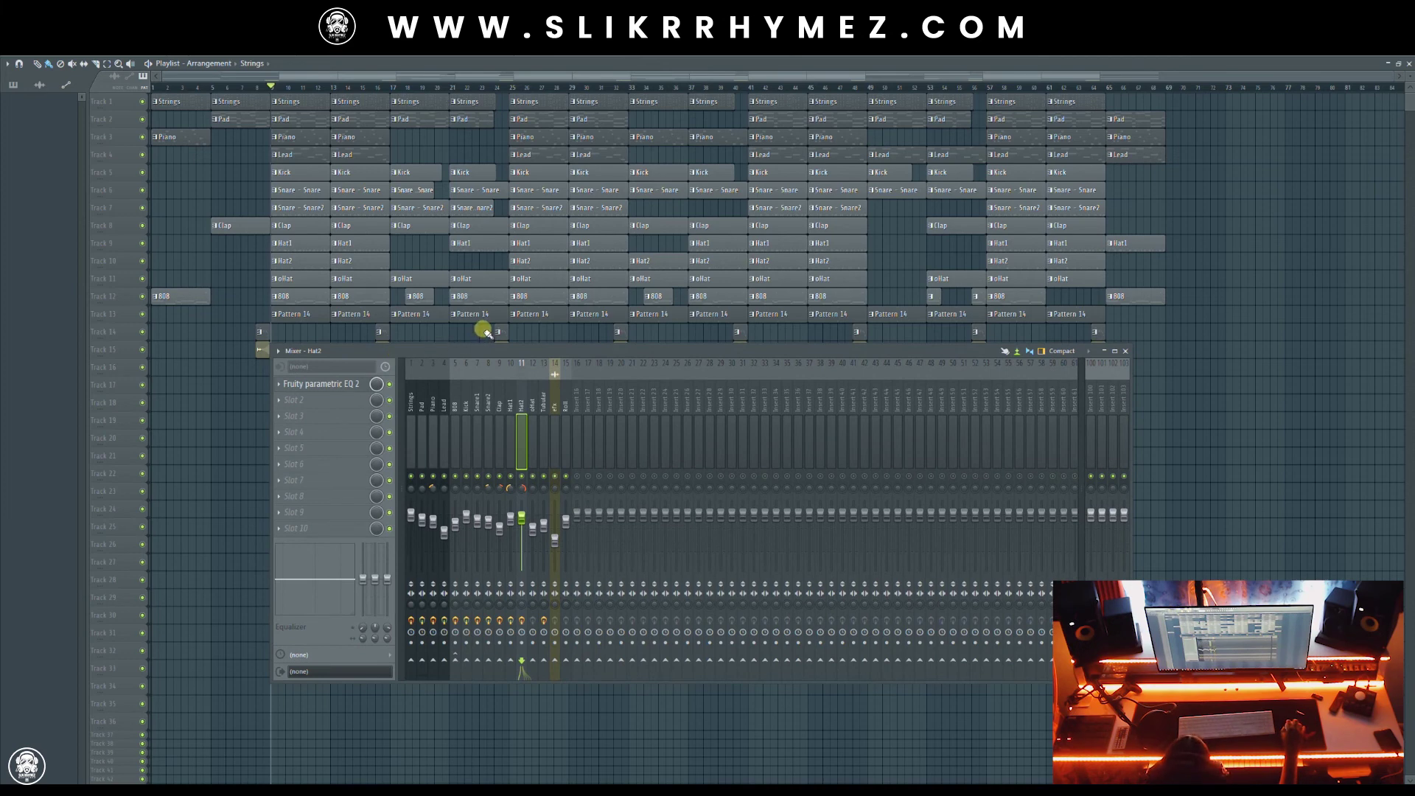
drag(503, 356, 504, 350)
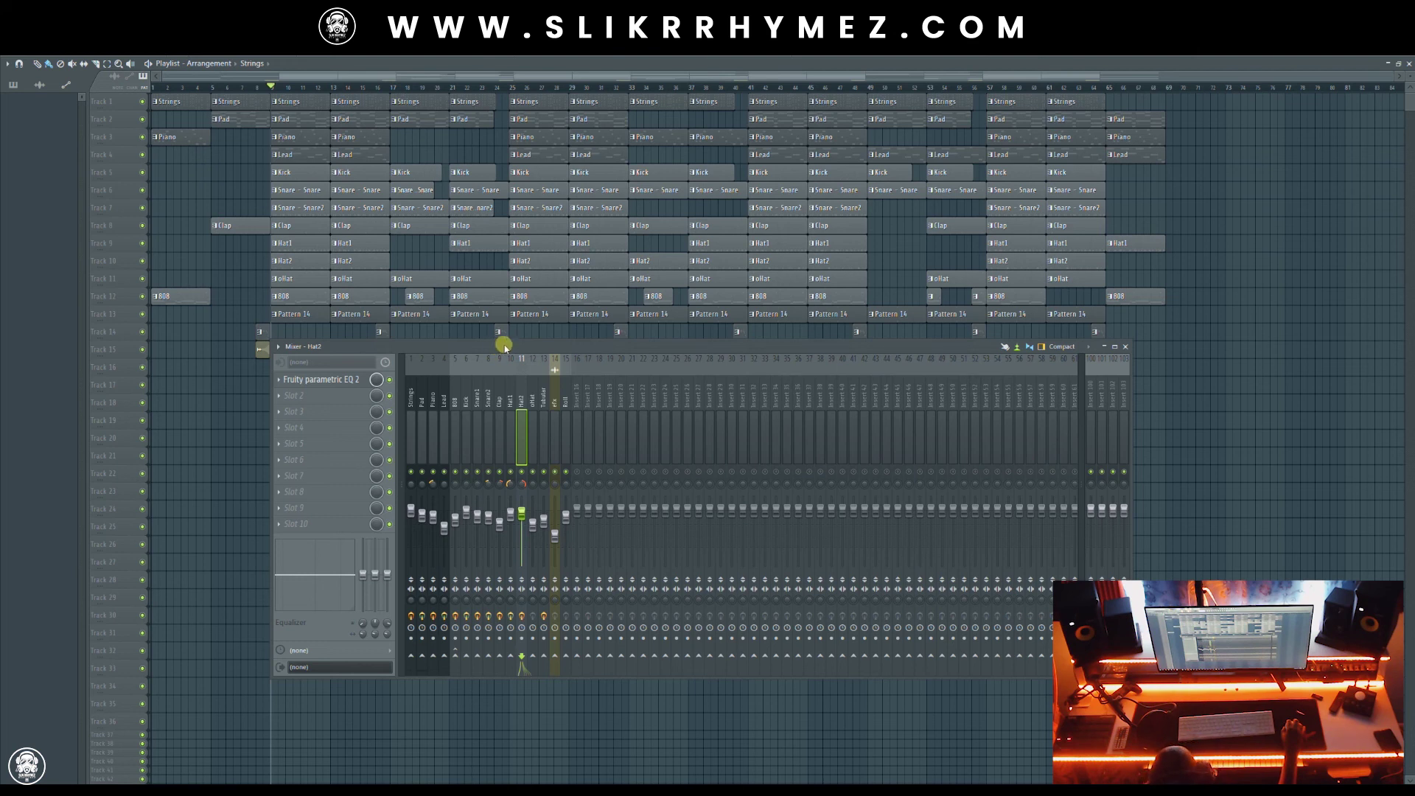
drag(503, 346, 484, 351)
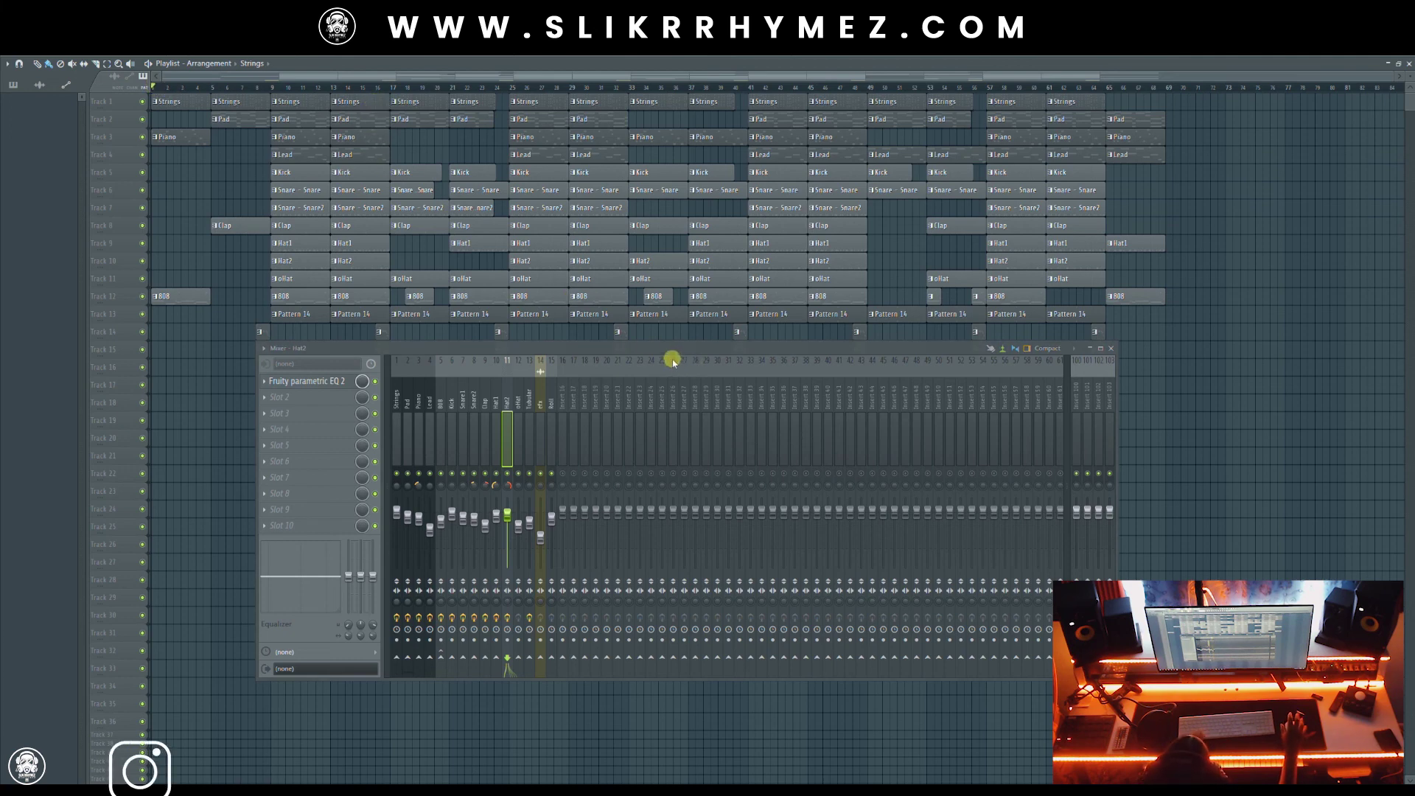
Play the song from the start, lower the Lead track's fader slightly, and fine-tune the 808 track's fader
key(space)
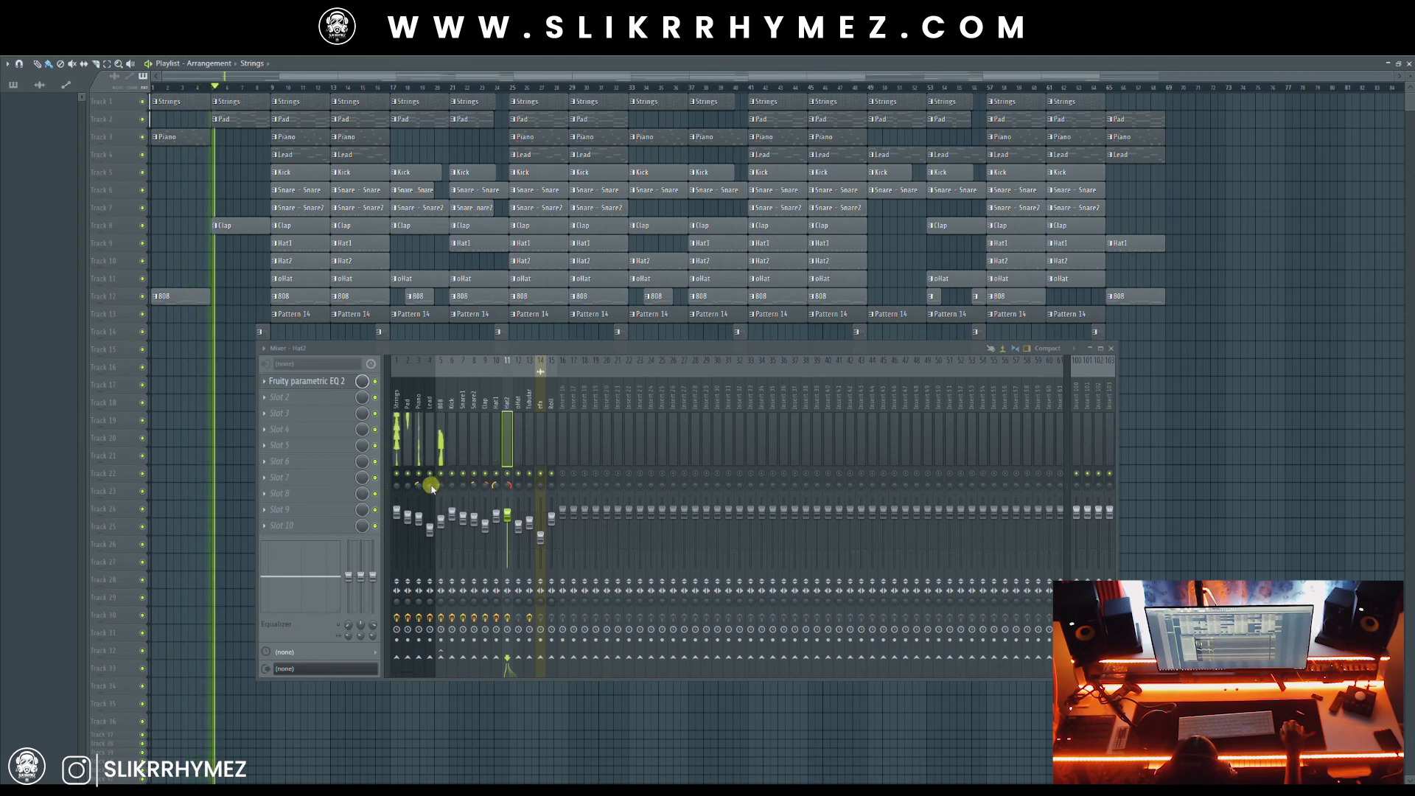
click(429, 443)
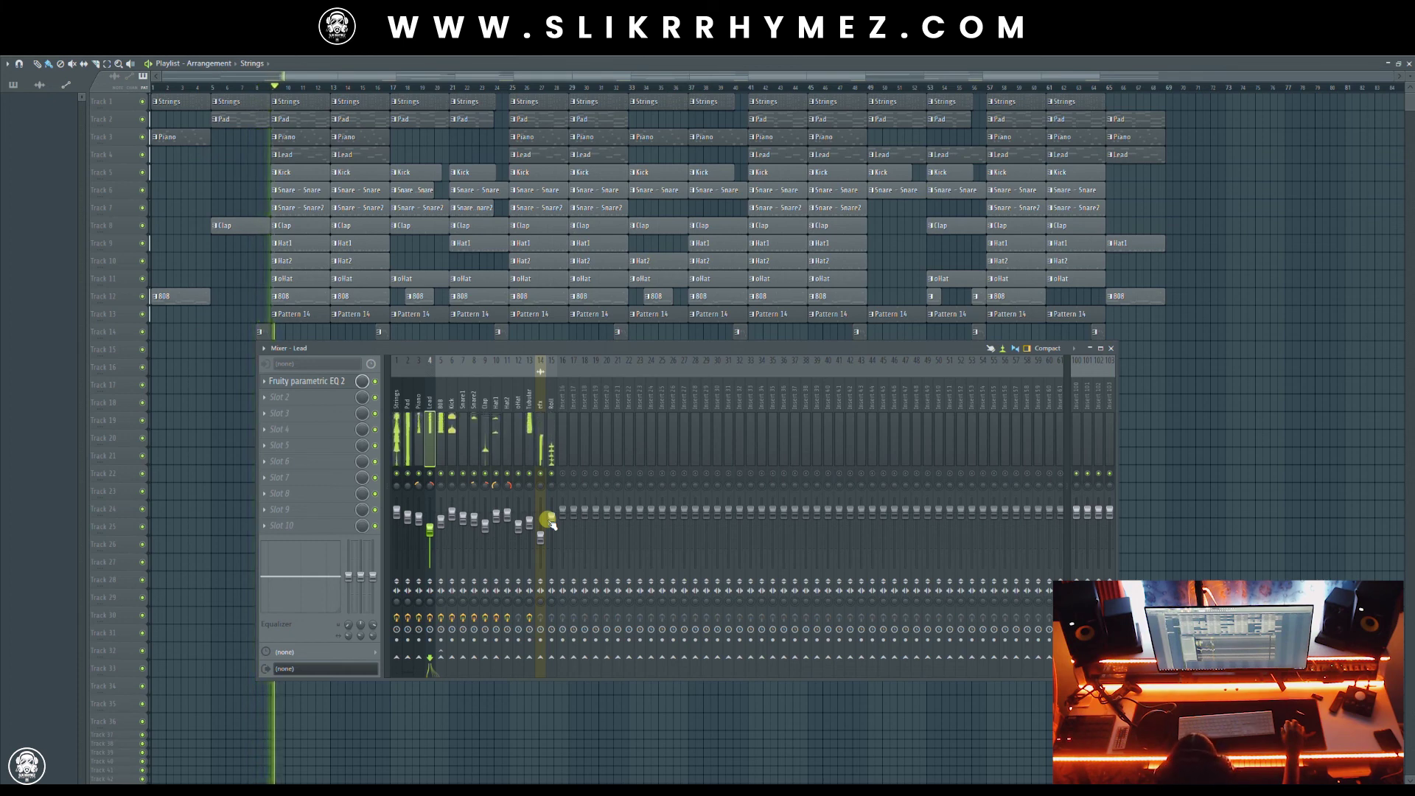
drag(430, 531, 430, 535)
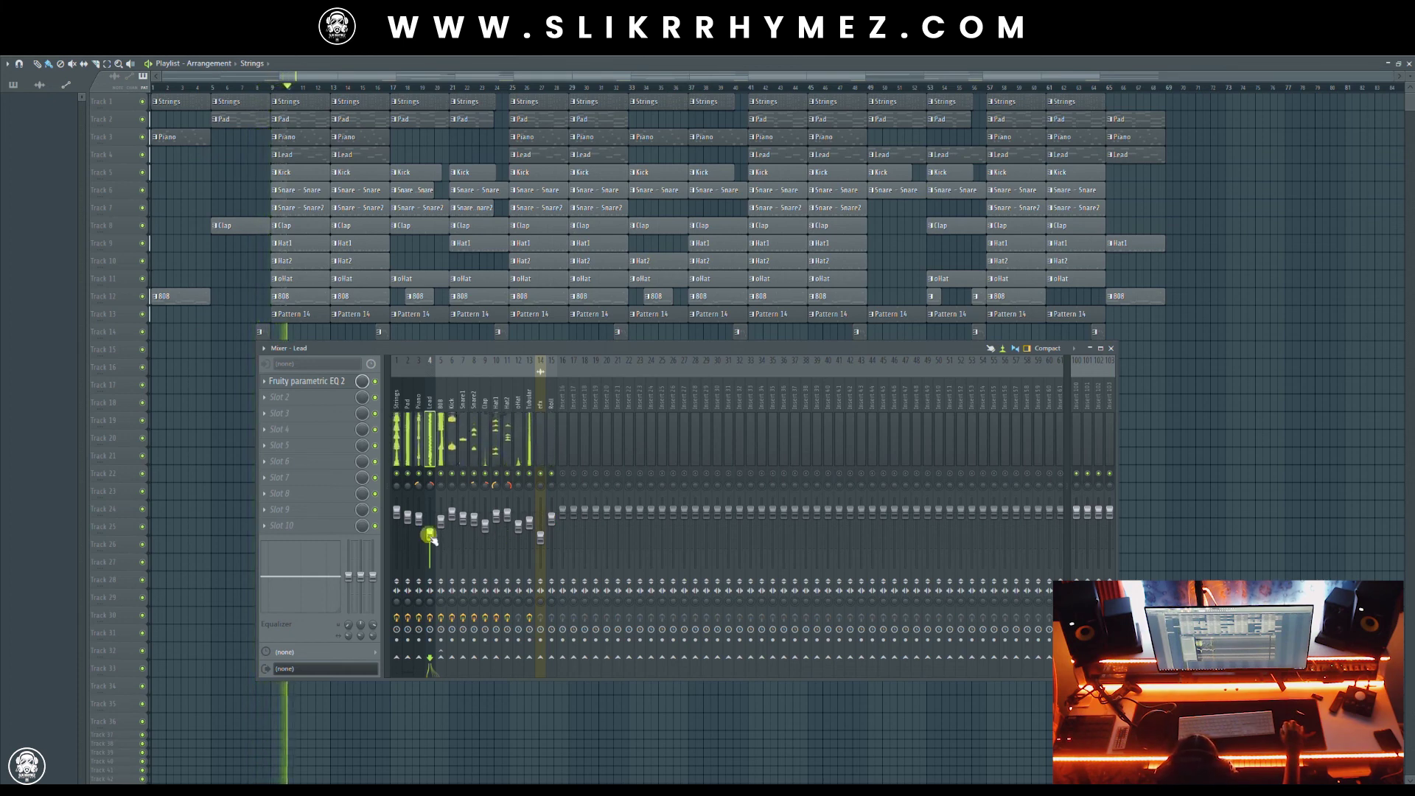
click(540, 538)
click(433, 537)
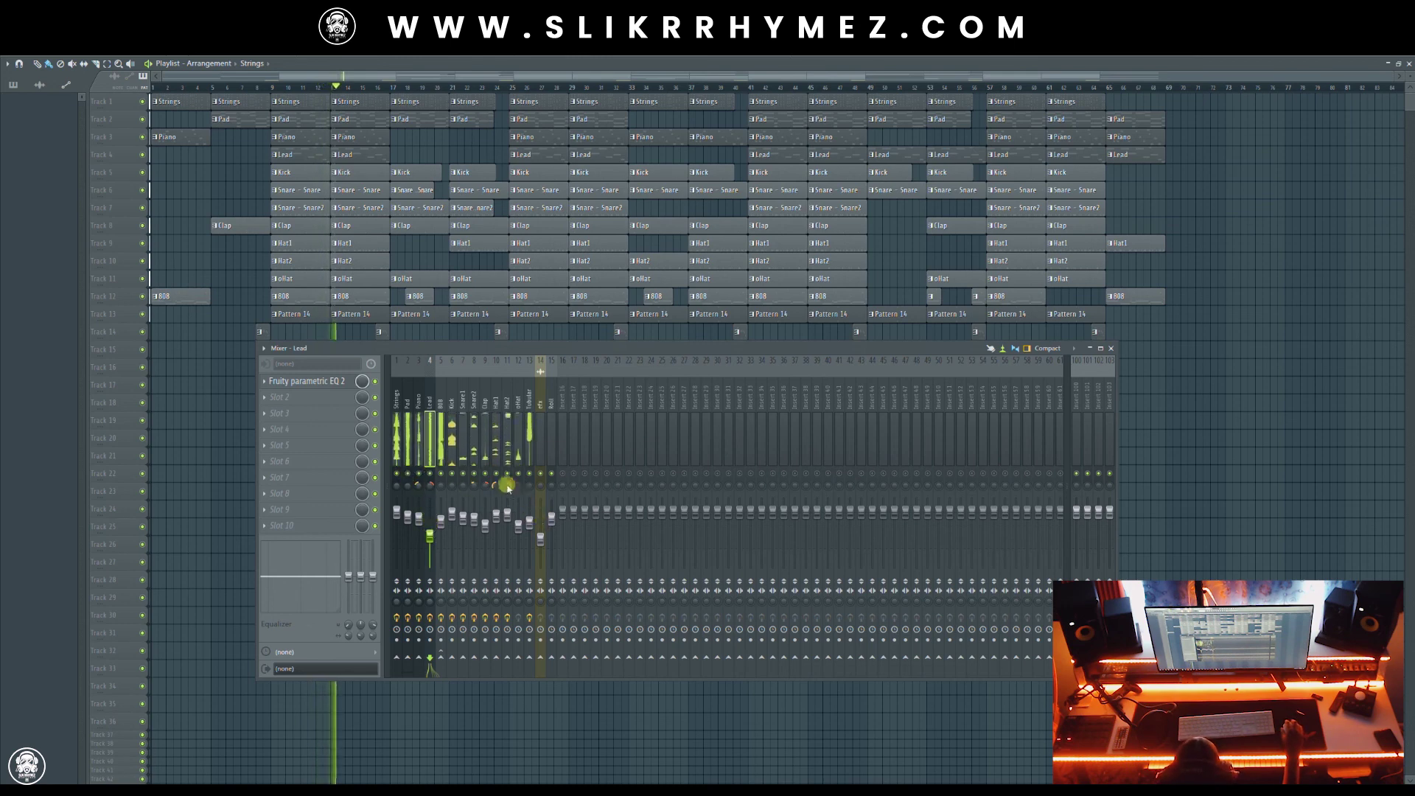
click(442, 521)
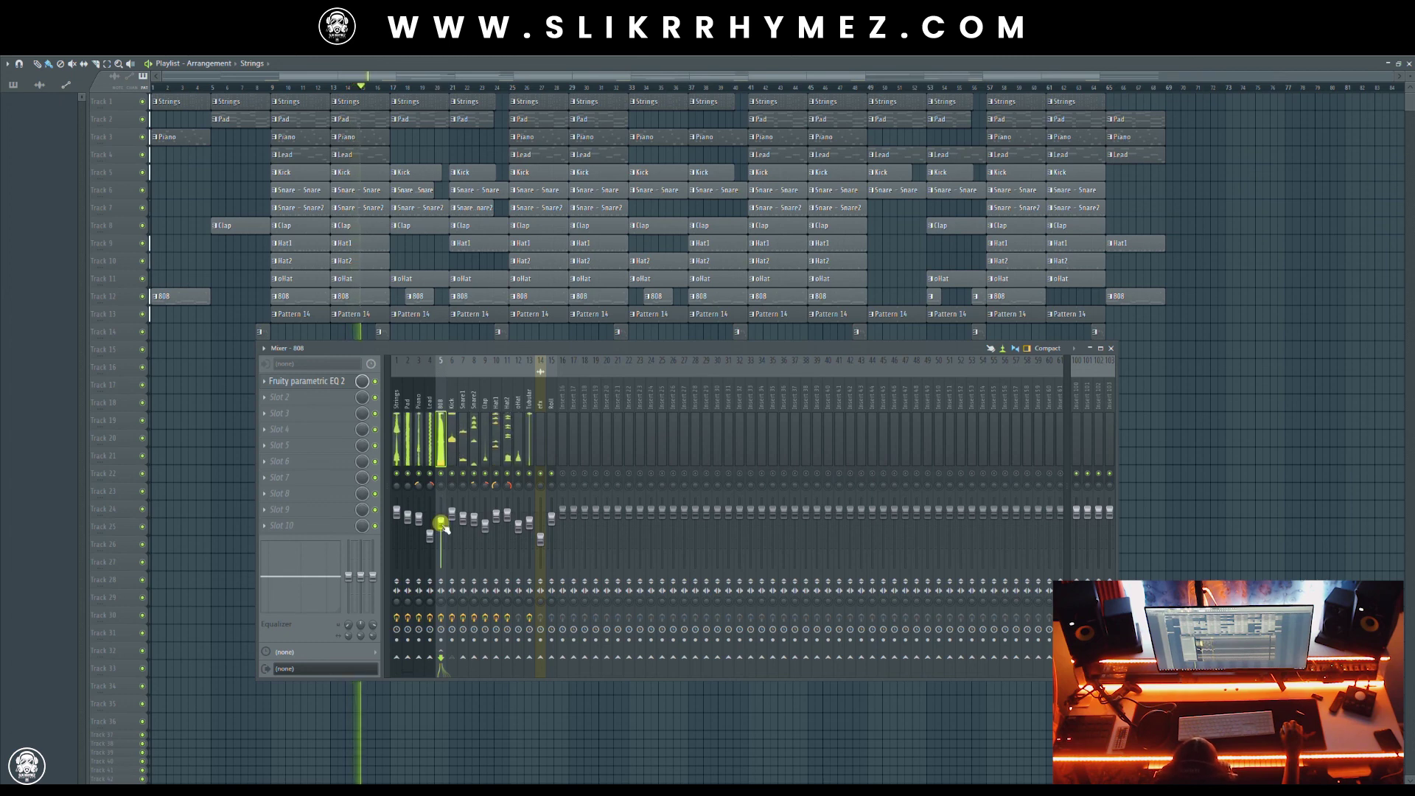
mouse_move(440, 513)
mouse_down()
mouse_move(441, 545)
mouse_move(441, 521)
mouse_up()
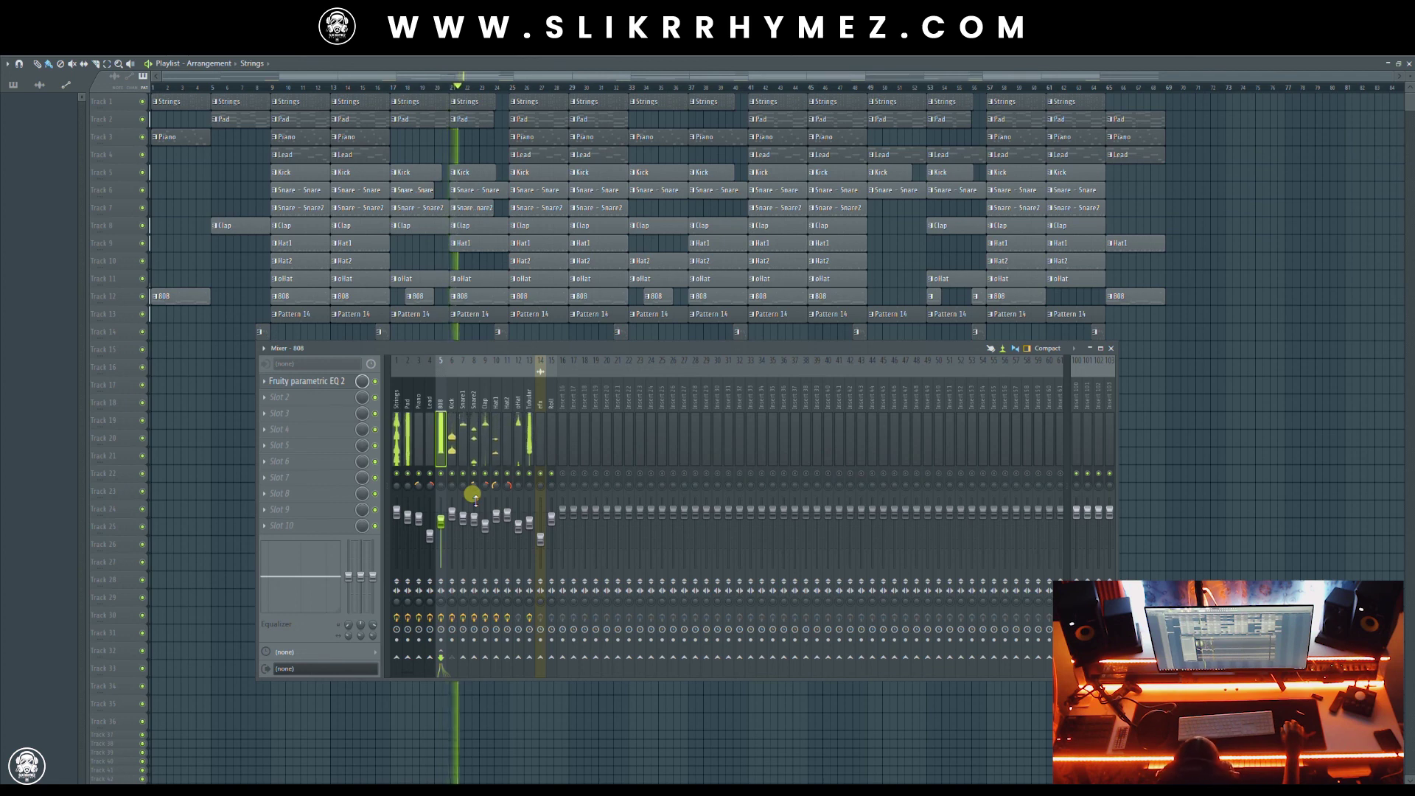
Select the Tubular track and the Roll track, stop playback, and move the mixer window clear of the lowest playlist clips
click(535, 528)
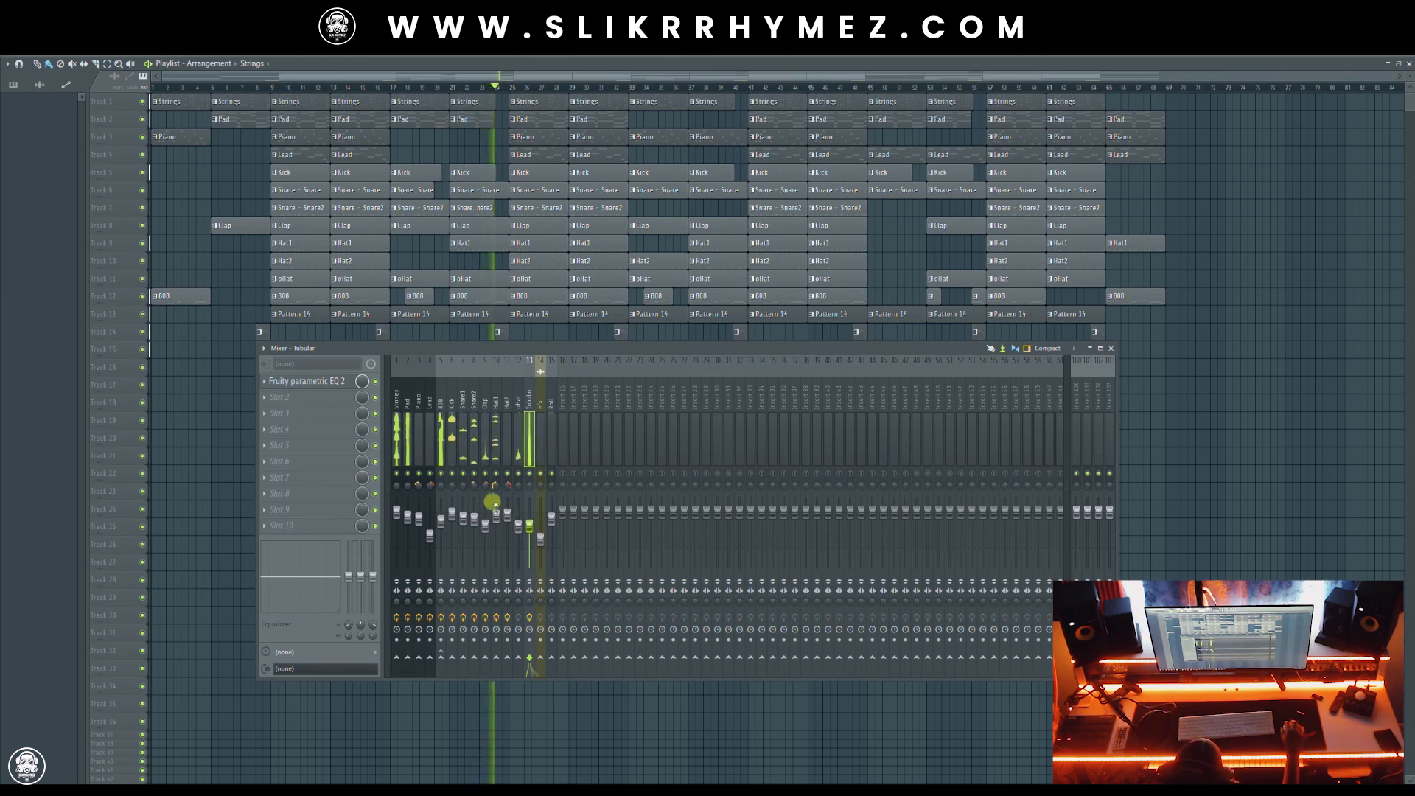
click(551, 517)
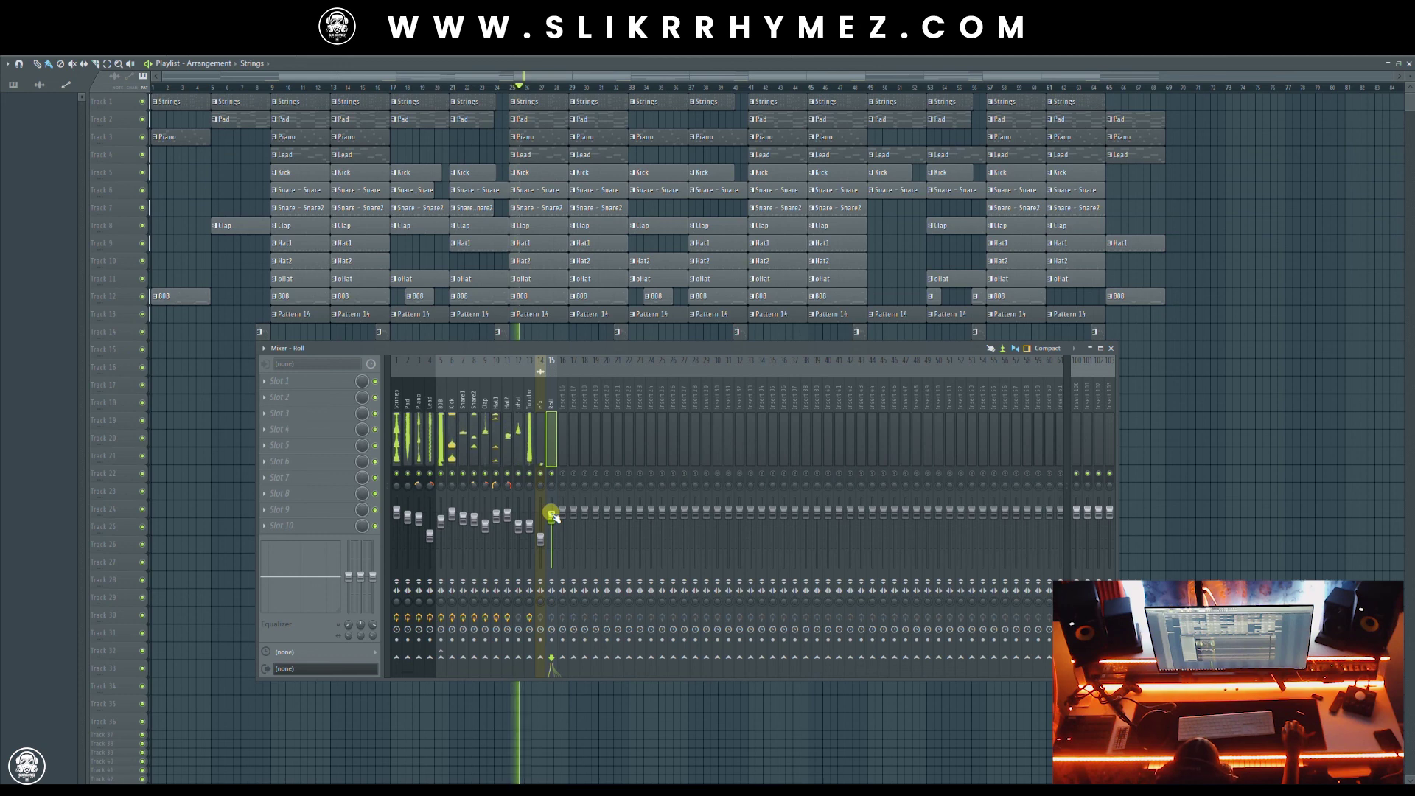
key(space)
drag(431, 359, 481, 412)
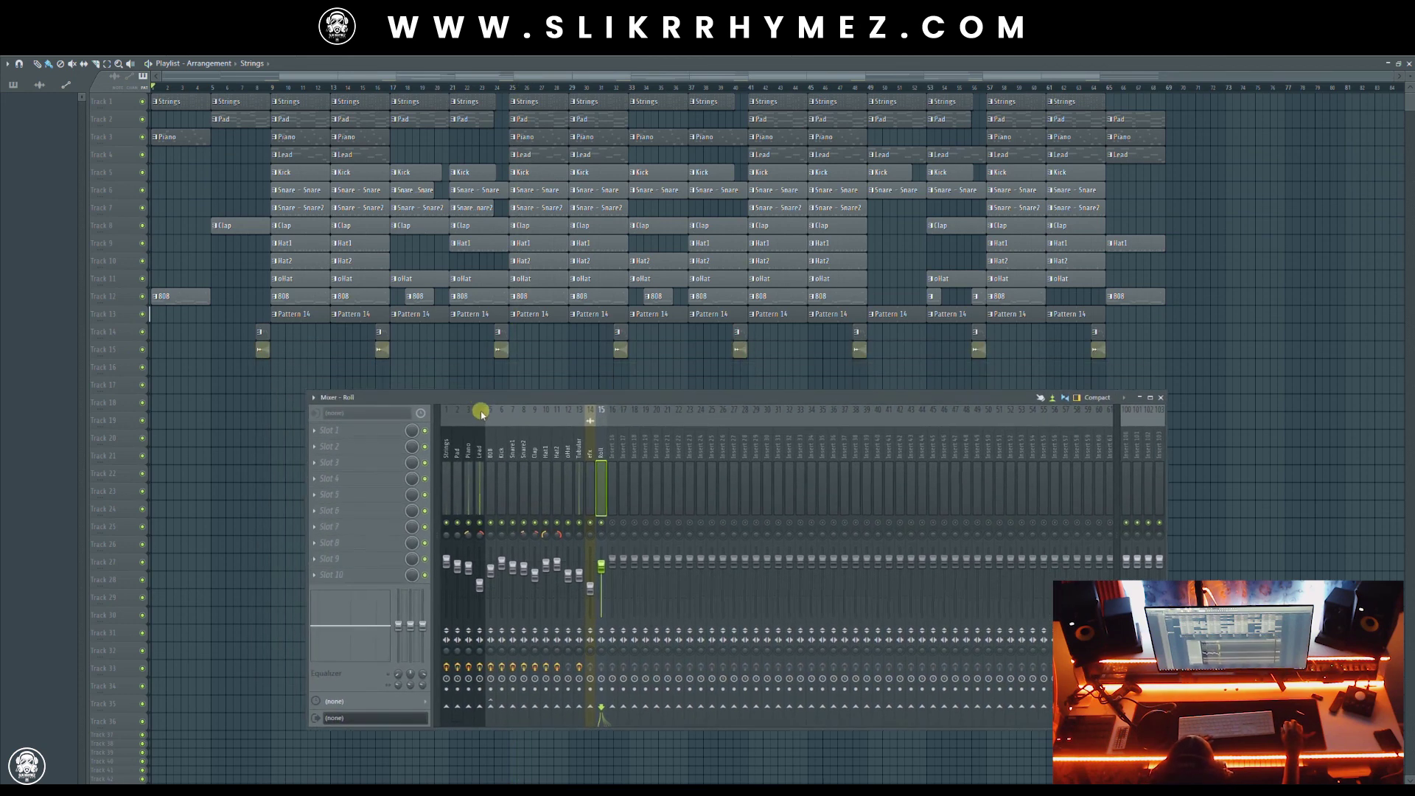
Examine the effect slots of the instrument and drum mixer tracks one by one, from Strings through Clap and back to Lead
click(468, 448)
click(457, 448)
click(446, 450)
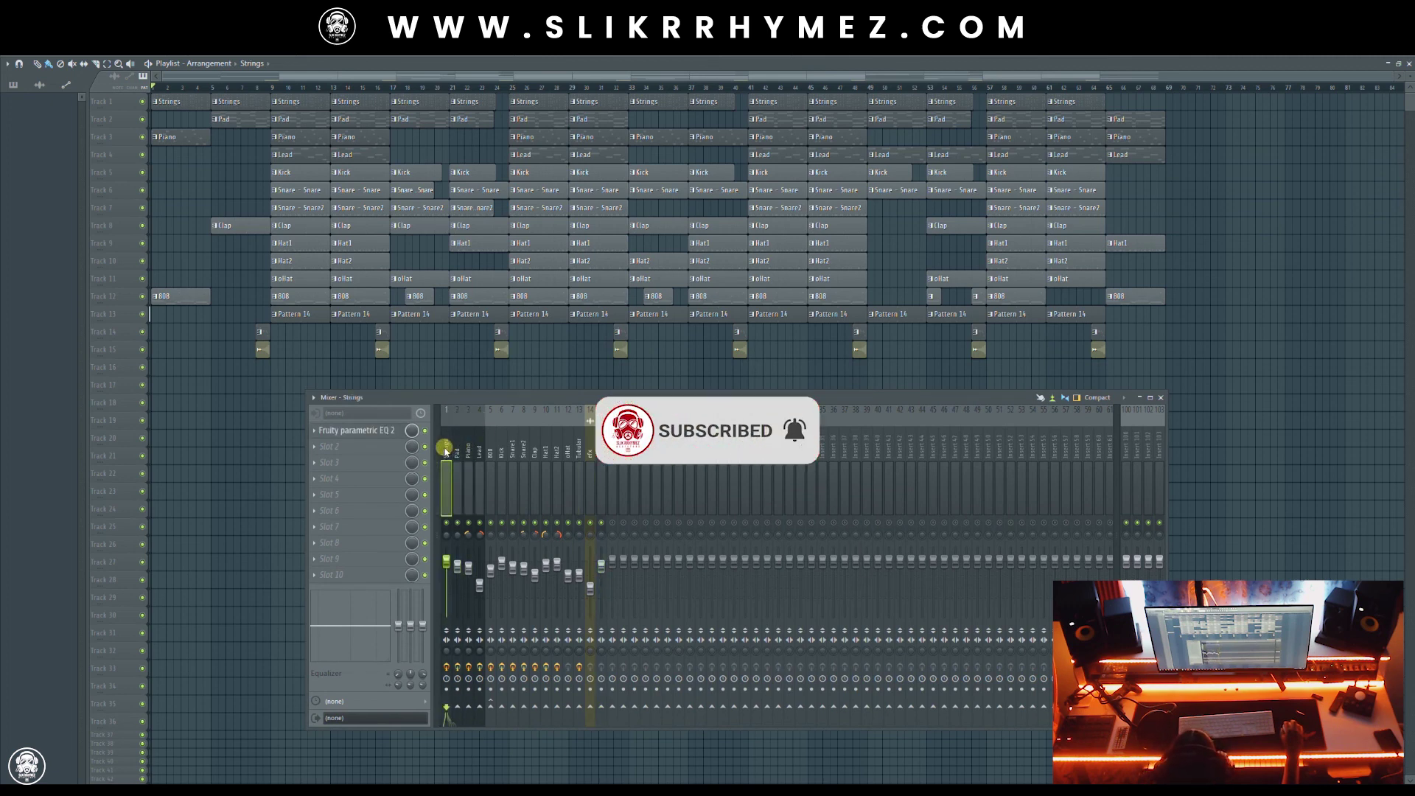
click(468, 446)
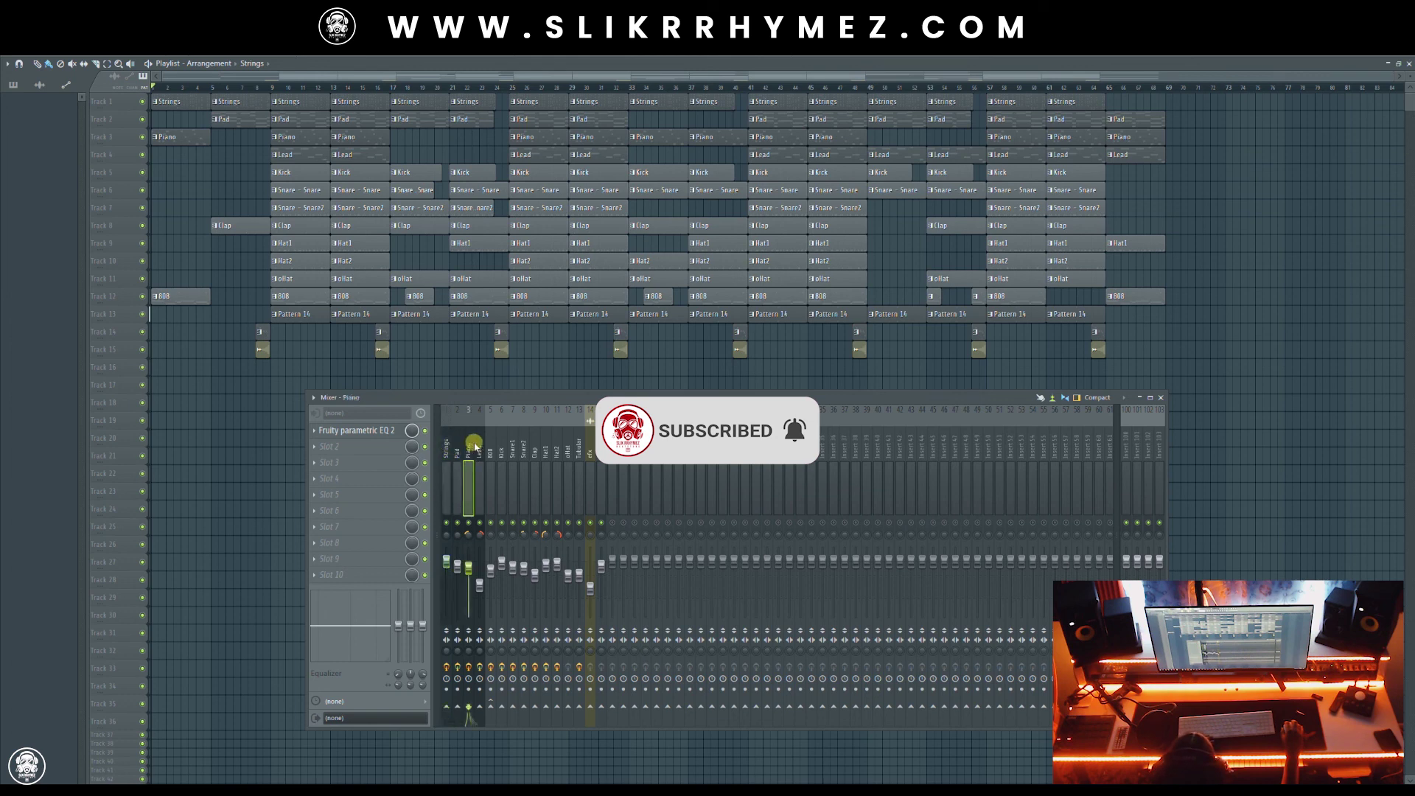
click(490, 446)
click(502, 448)
click(523, 448)
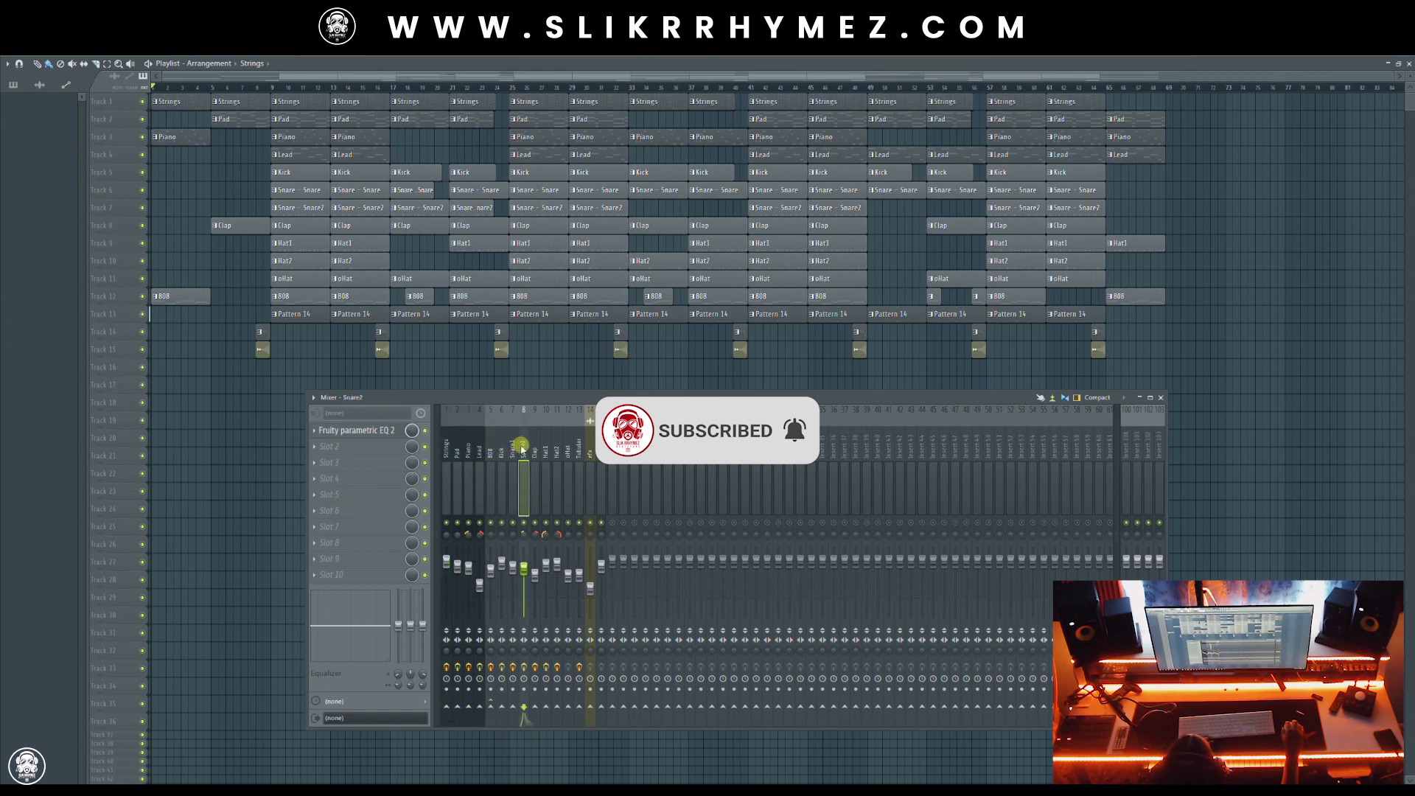
click(535, 449)
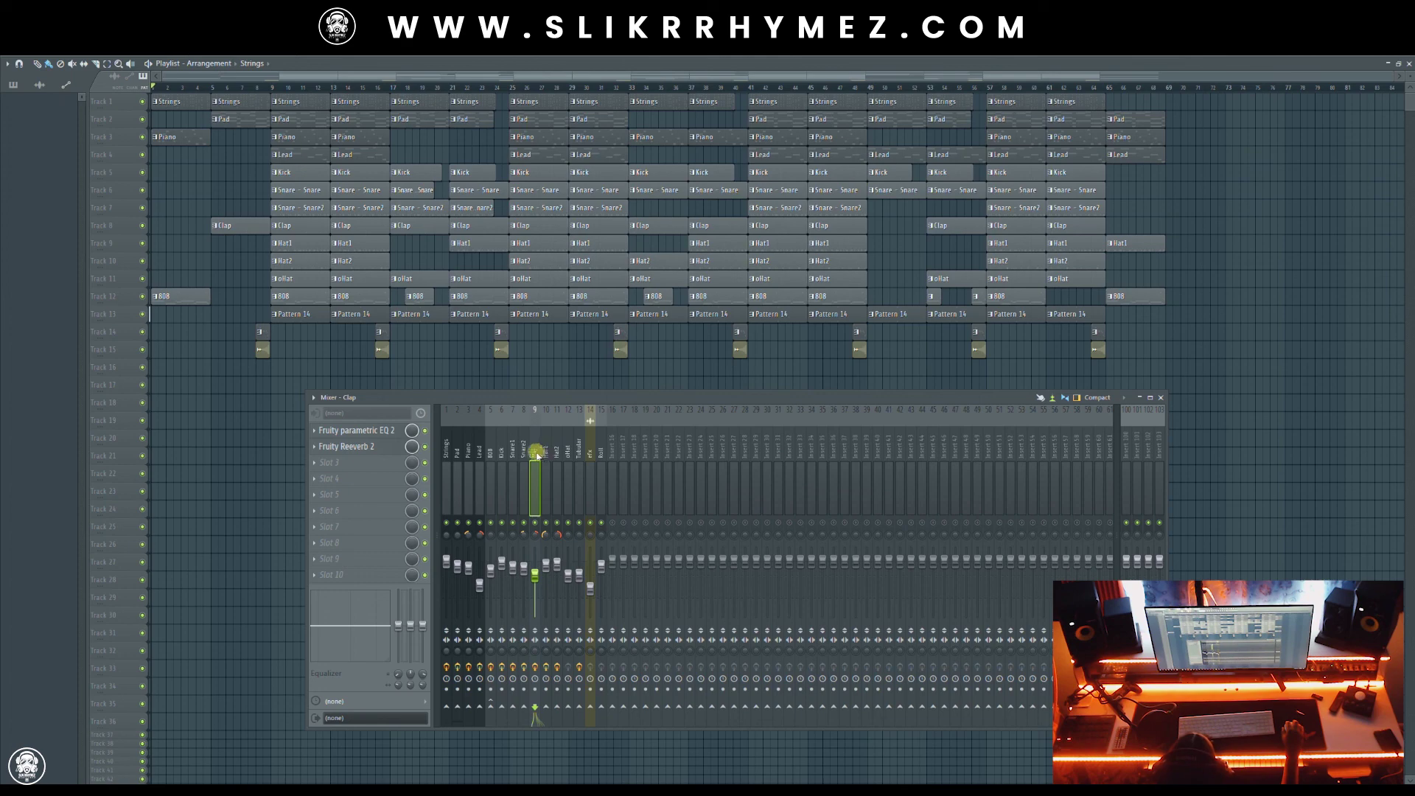
click(524, 447)
click(480, 447)
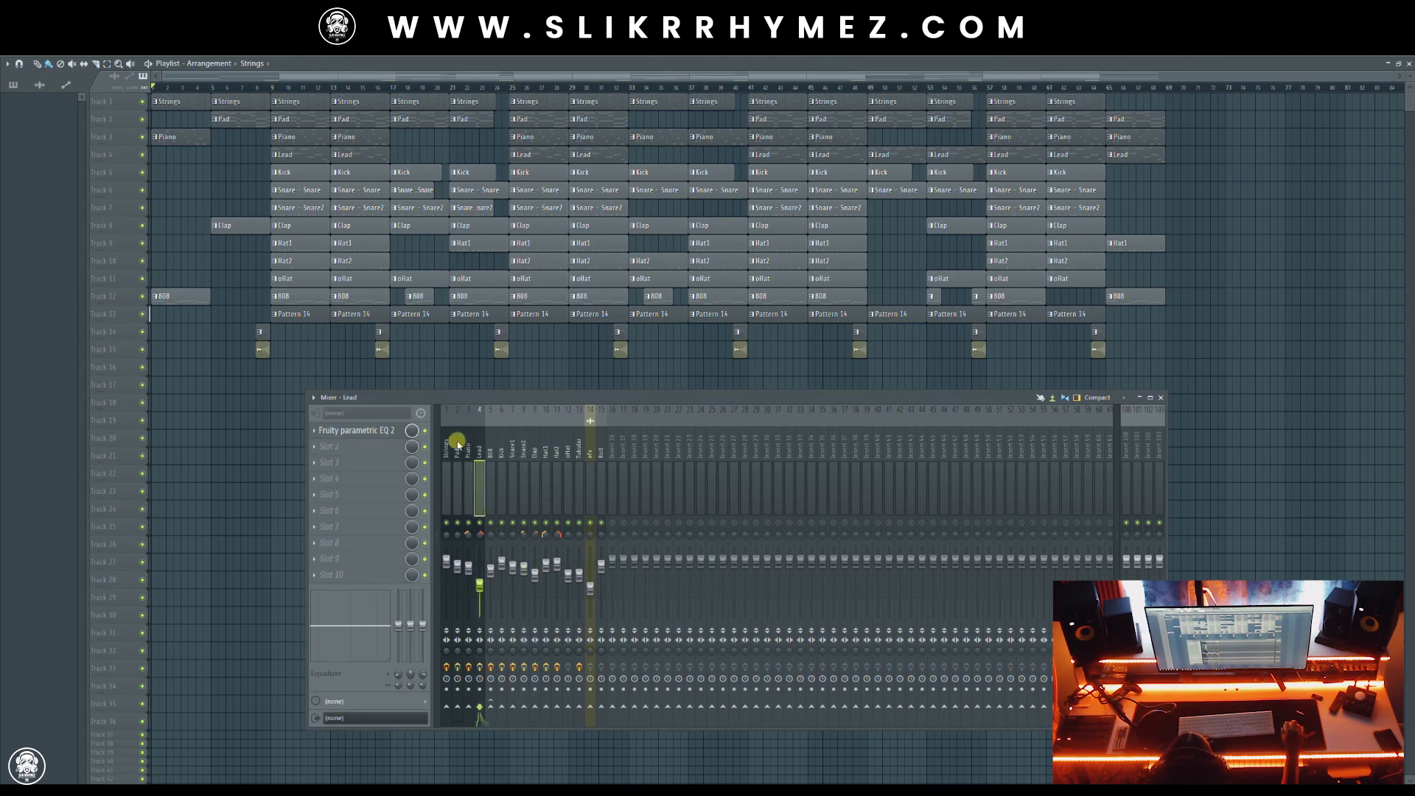